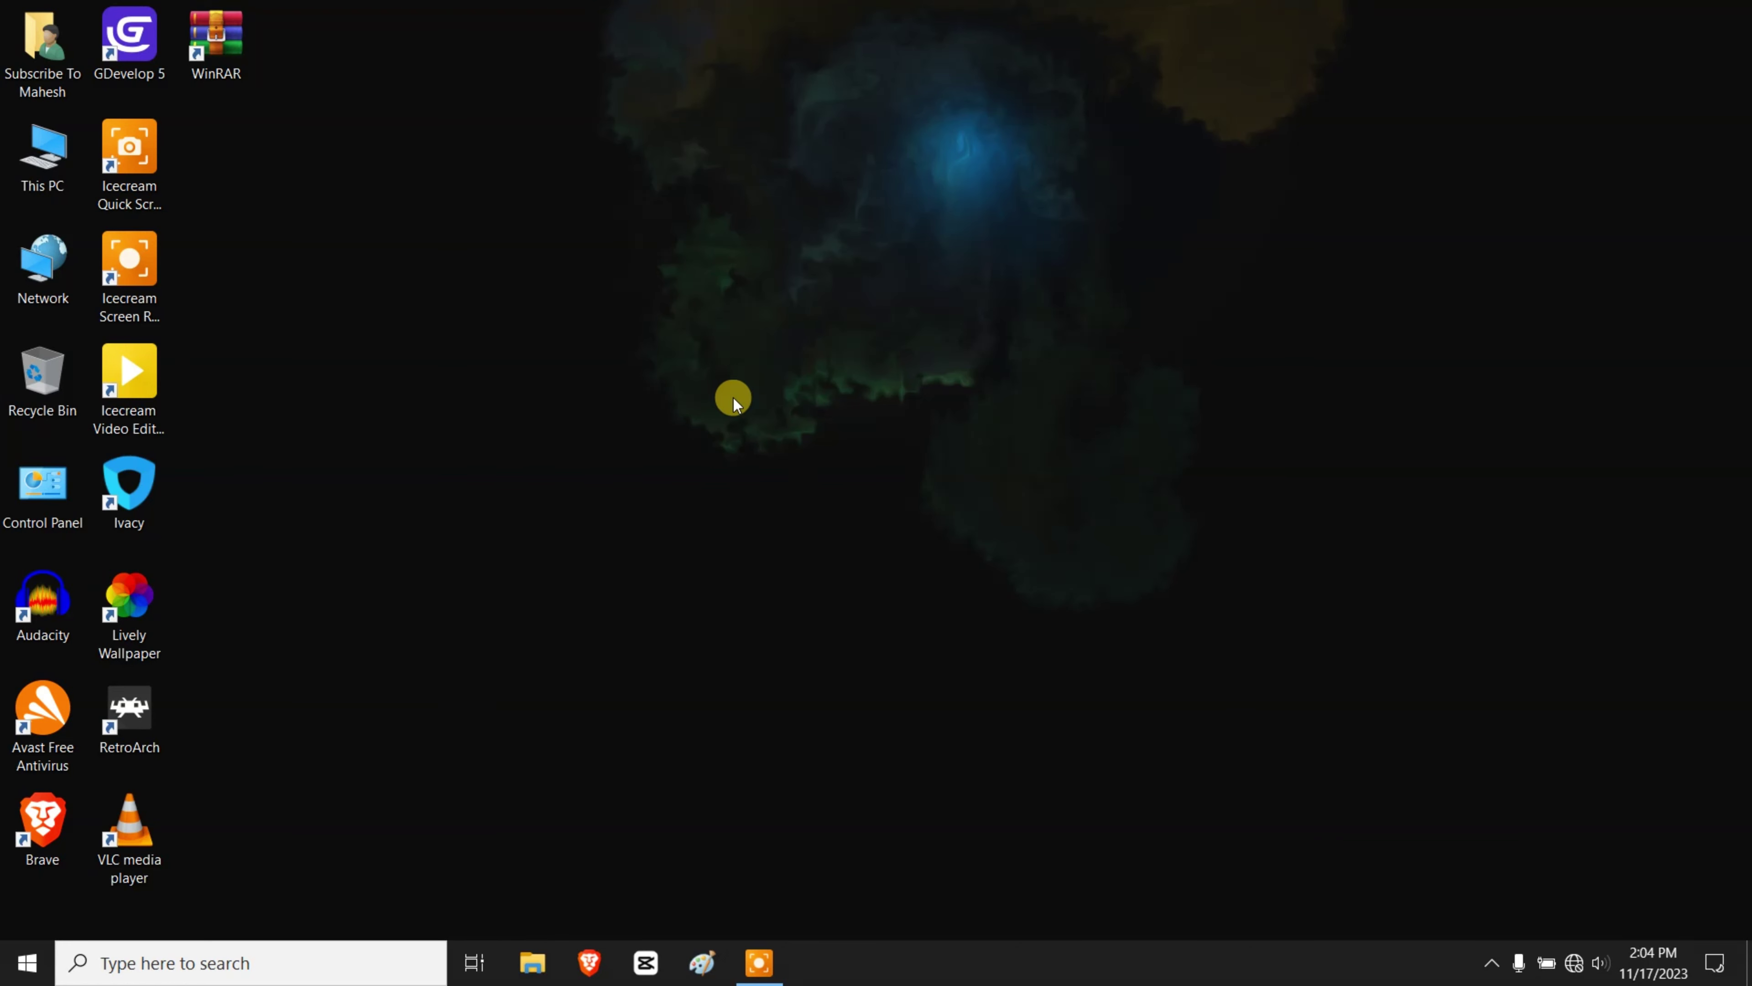
Run services.msc from the centred Run box to open the Services console.
key("Down")
key("super+r")
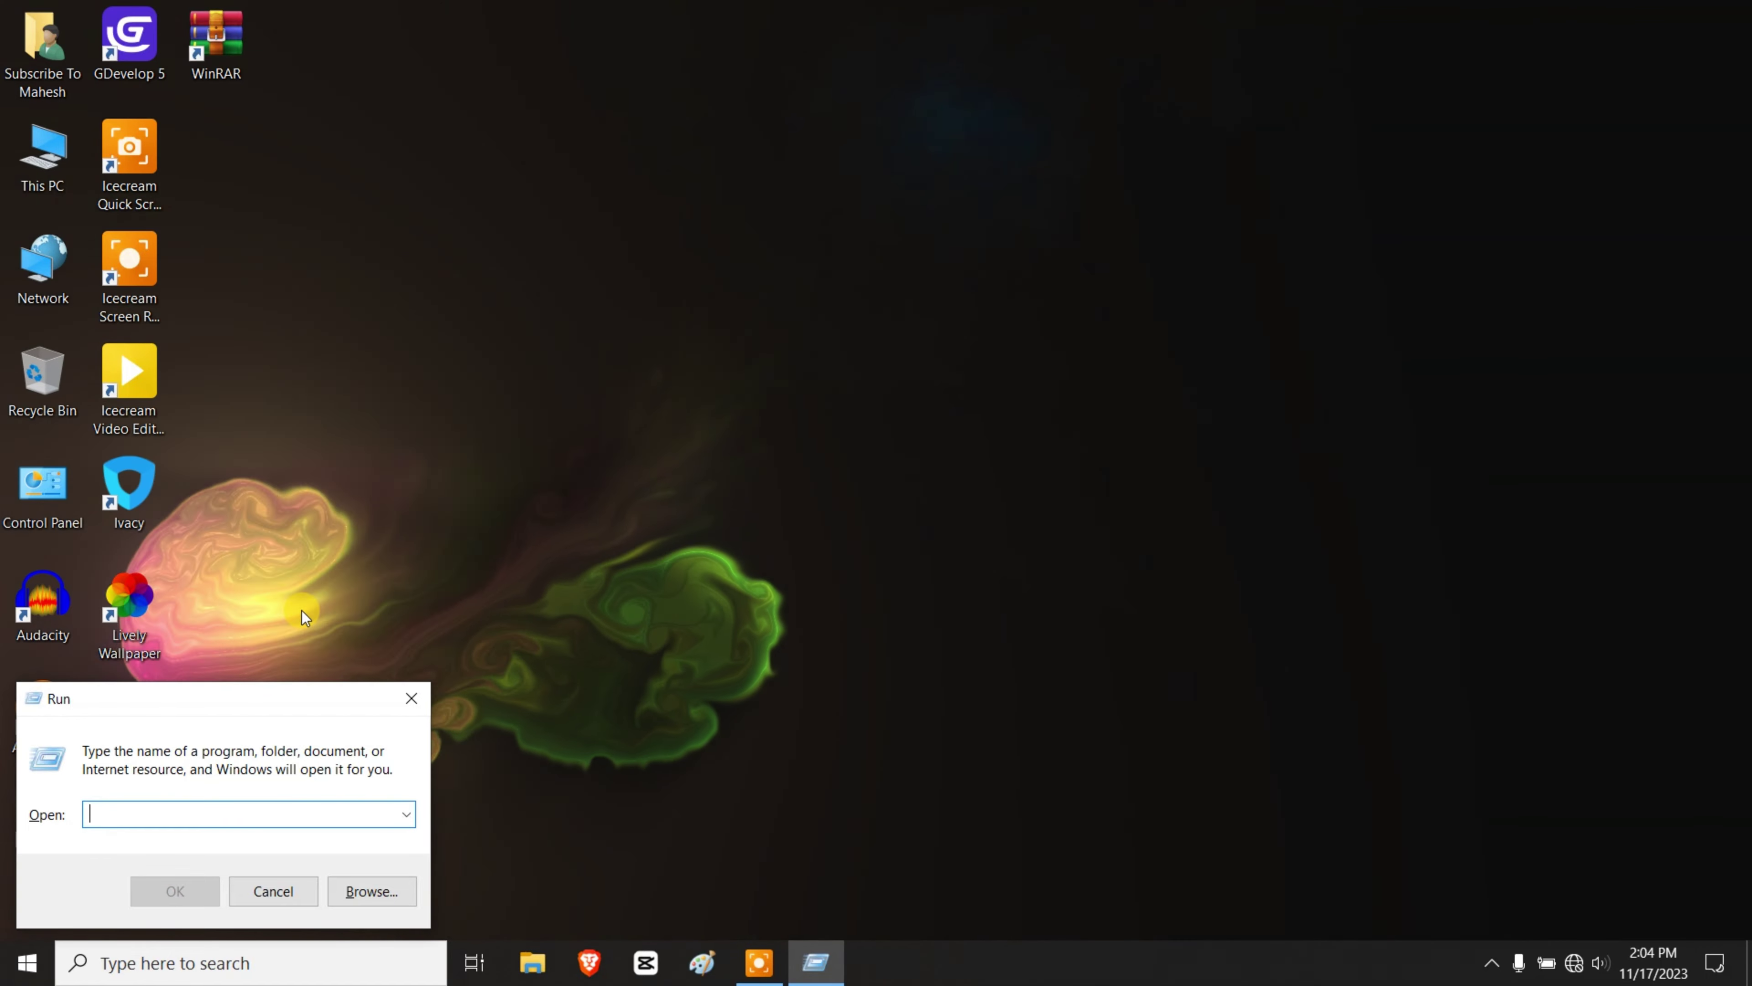
left_click_drag(247, 707, 610, 483)
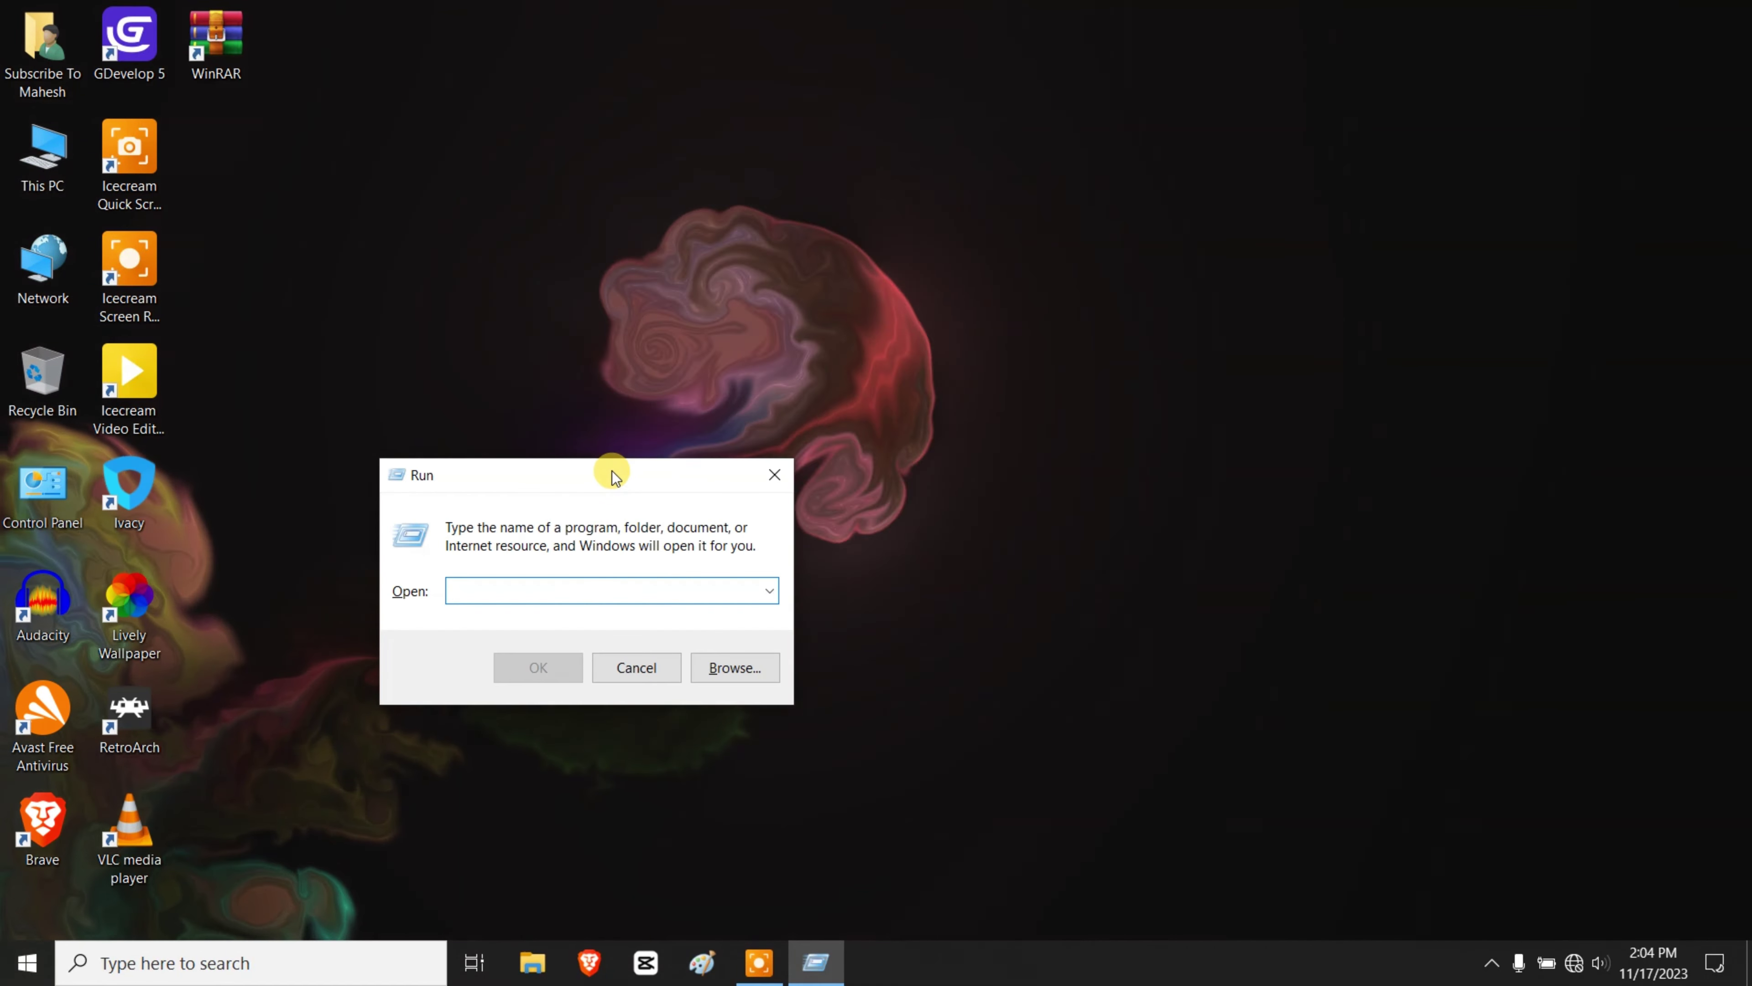
type("services.msc")
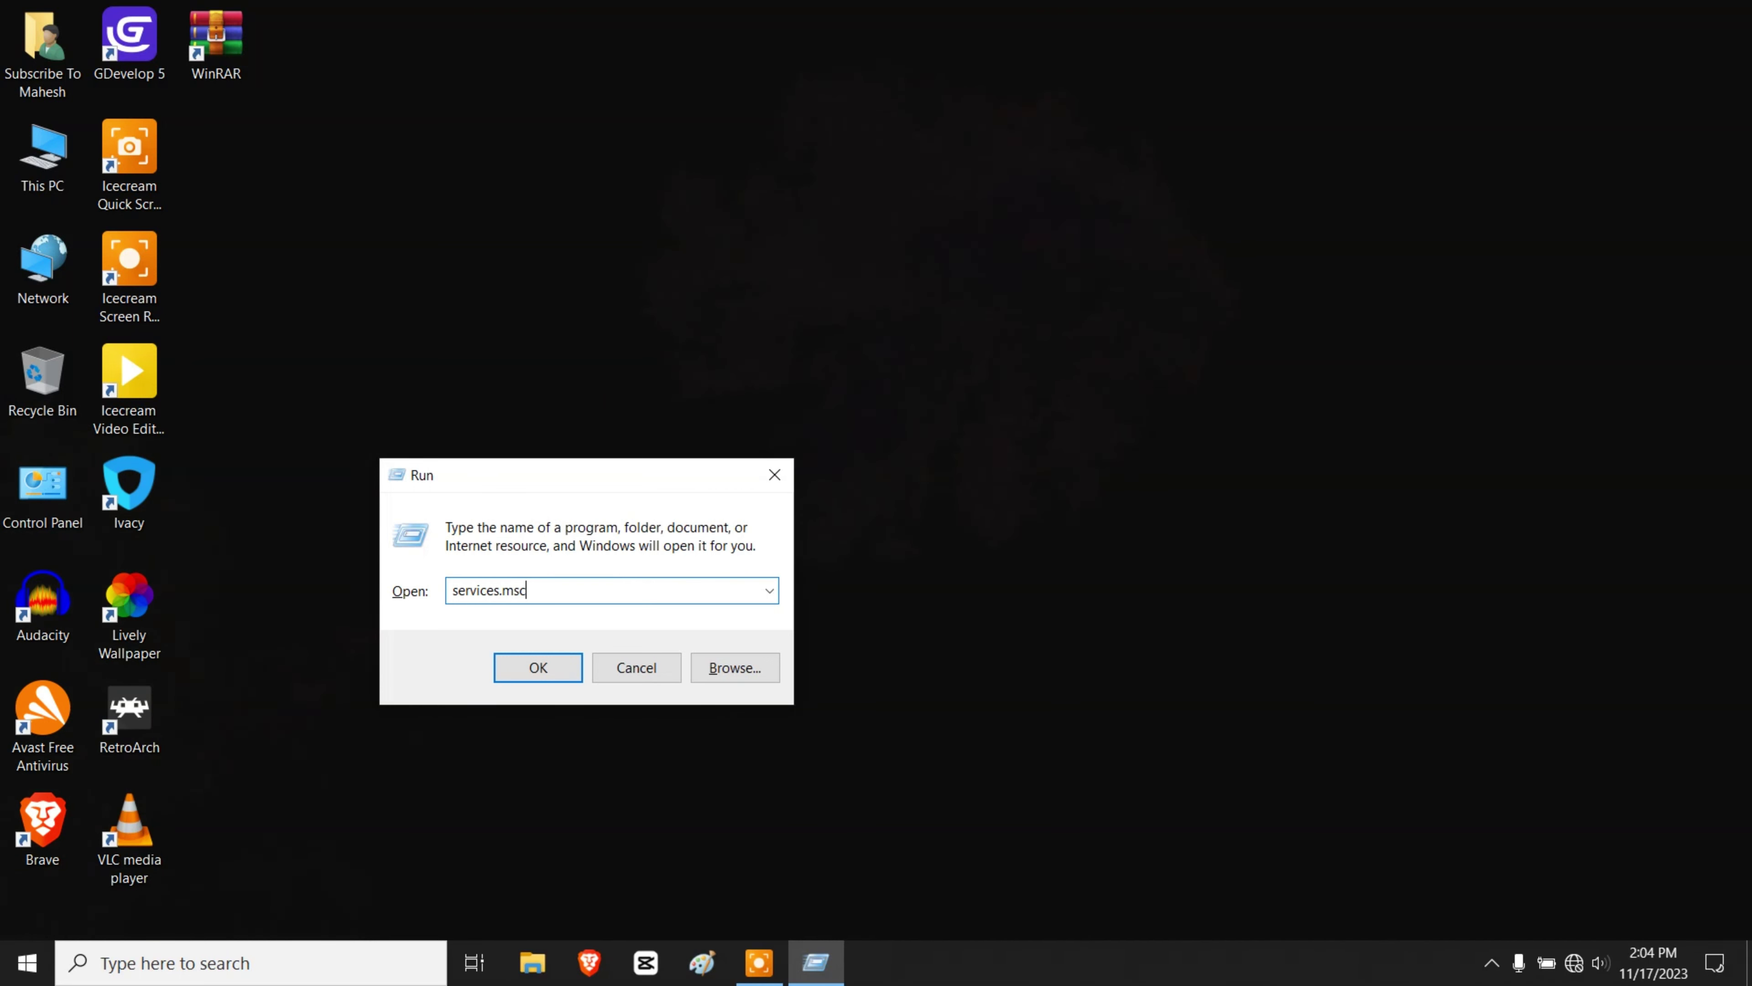
key("Return")
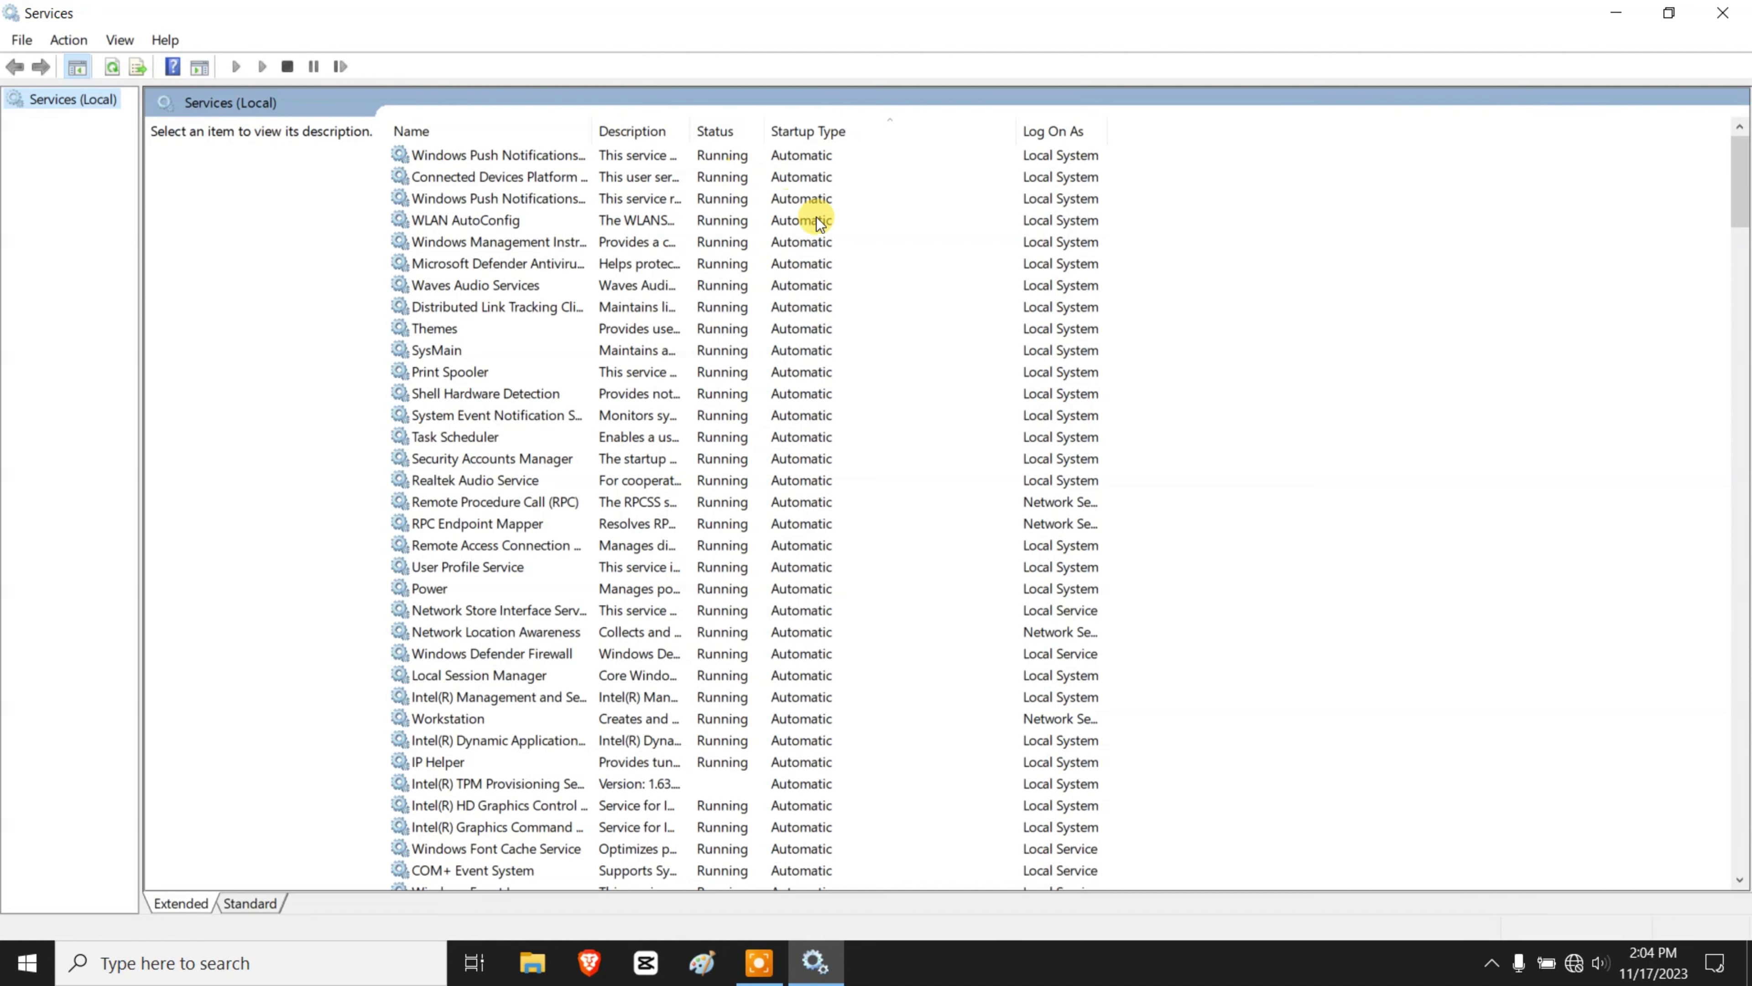
Sort services by name, scroll to Windows Update and bring up its context menu.
left_click(452, 130)
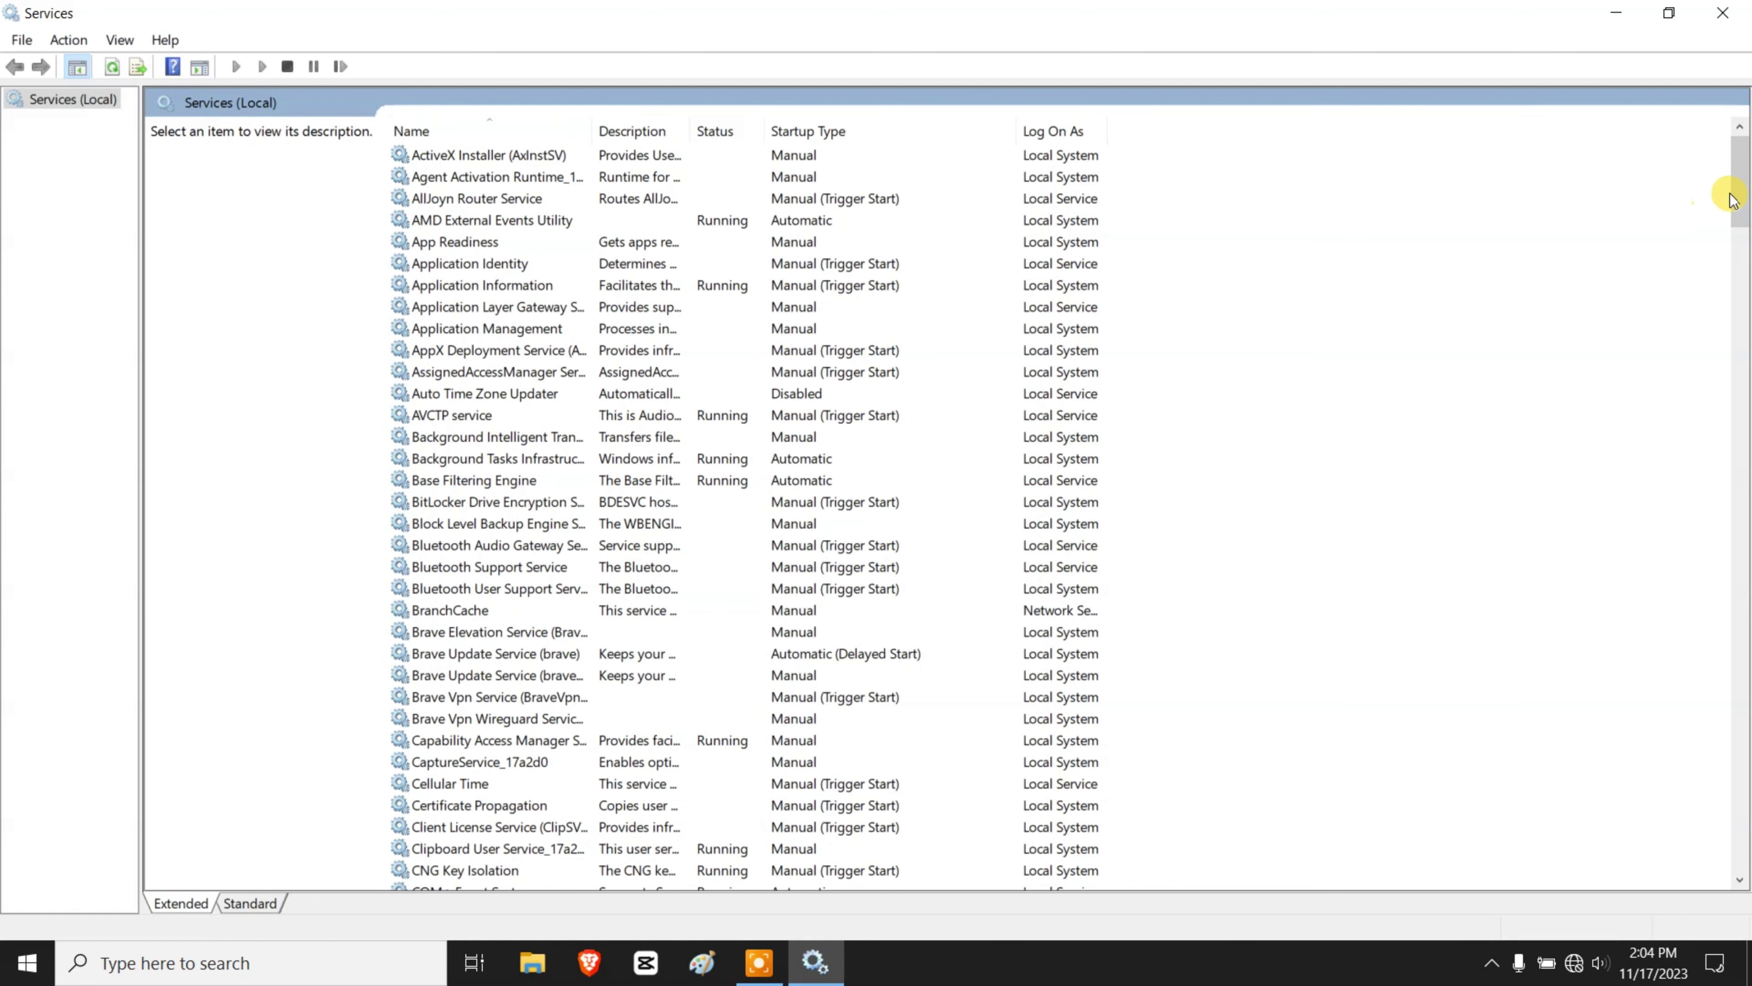
left_click(1747, 287)
left_click_drag(1746, 283, 1749, 825)
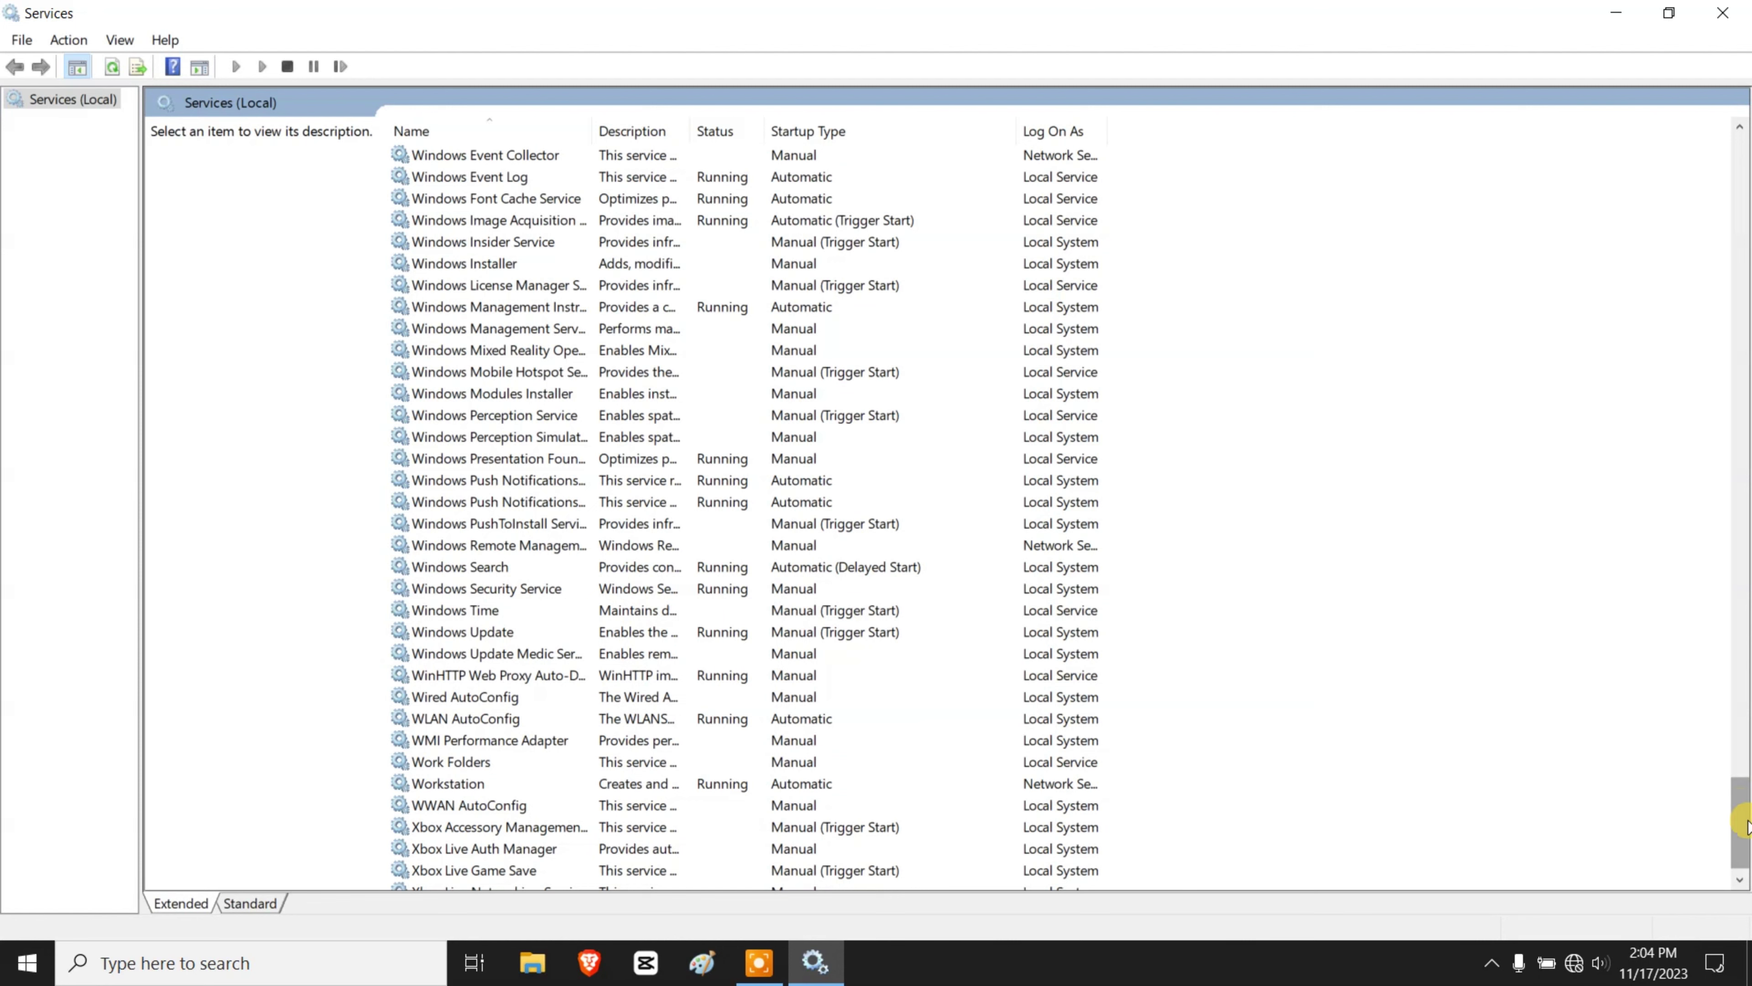
left_click(467, 631)
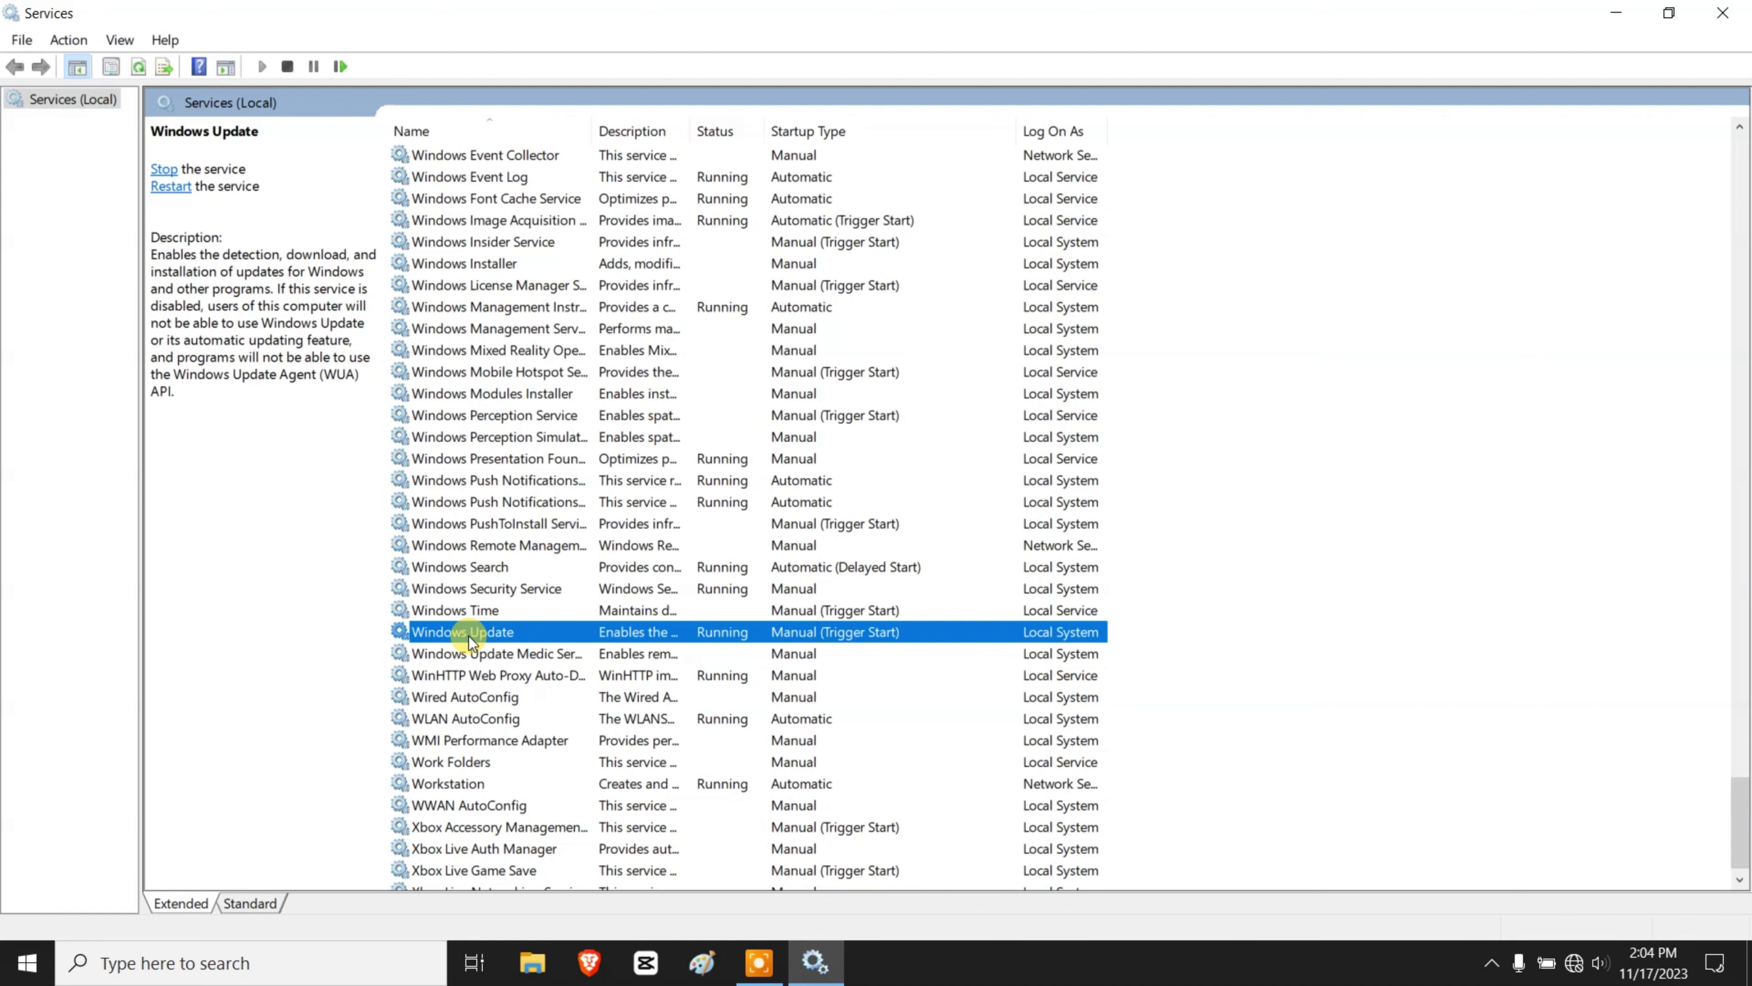
right_click(469, 636)
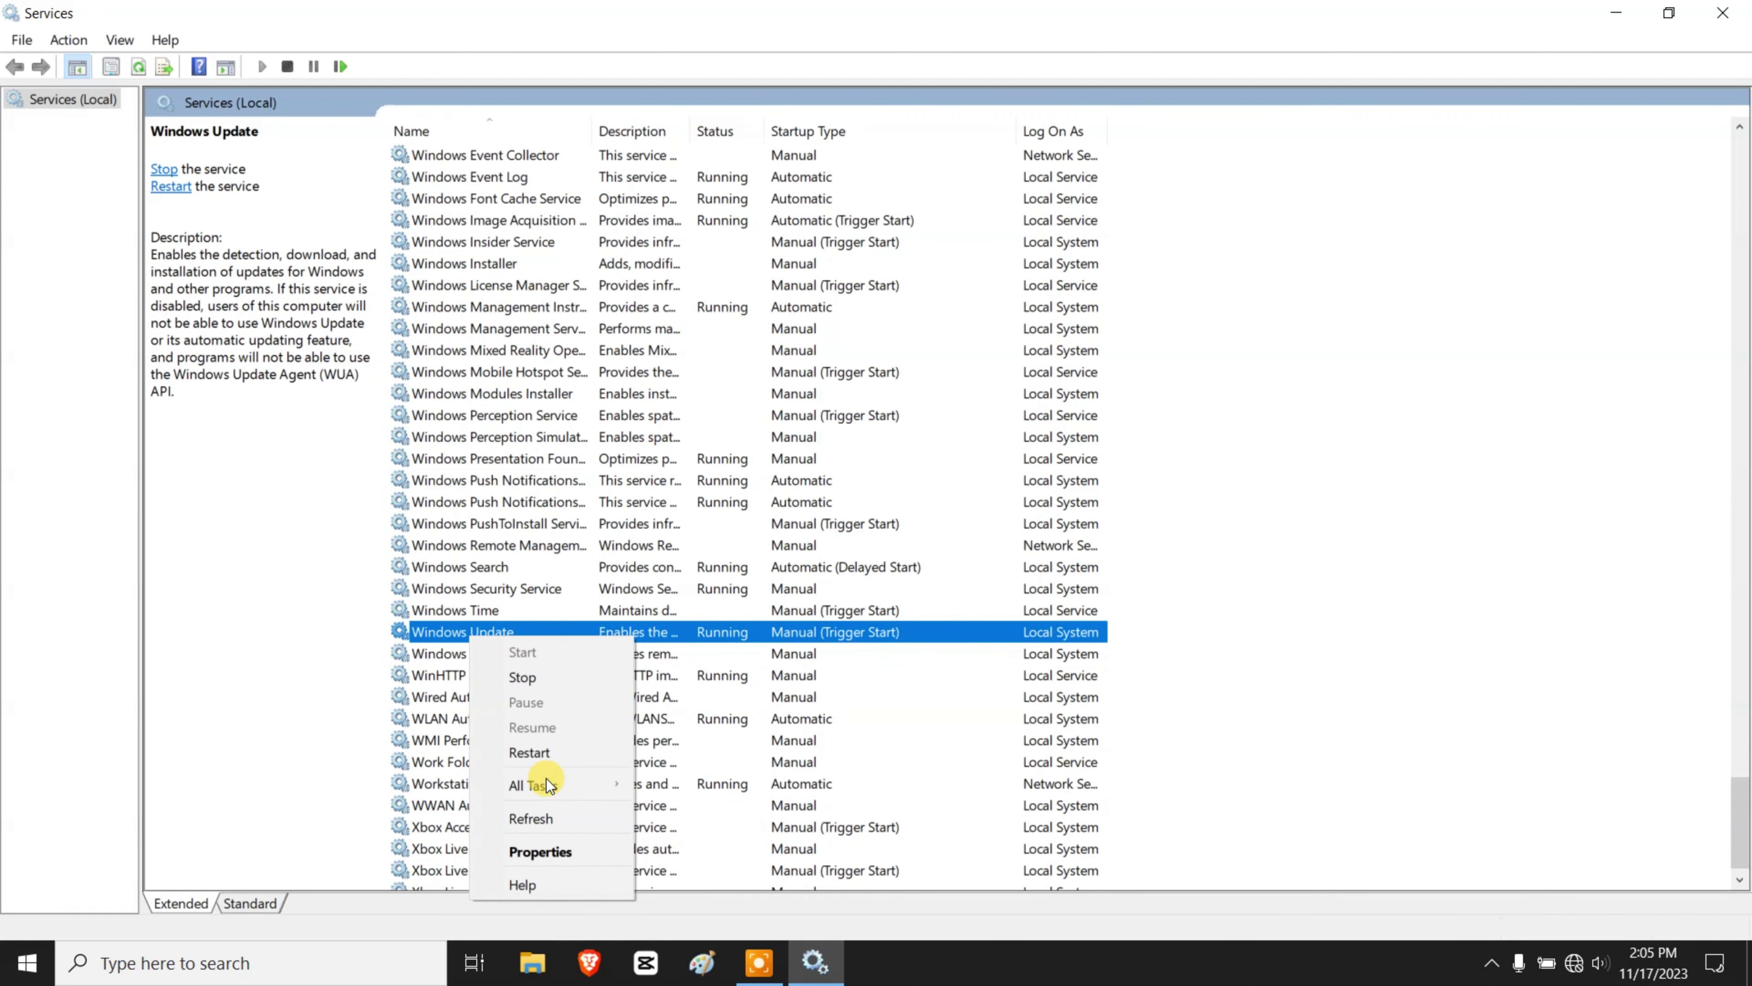
Open Windows Update's properties and set its startup type to Disabled.
left_click(542, 851)
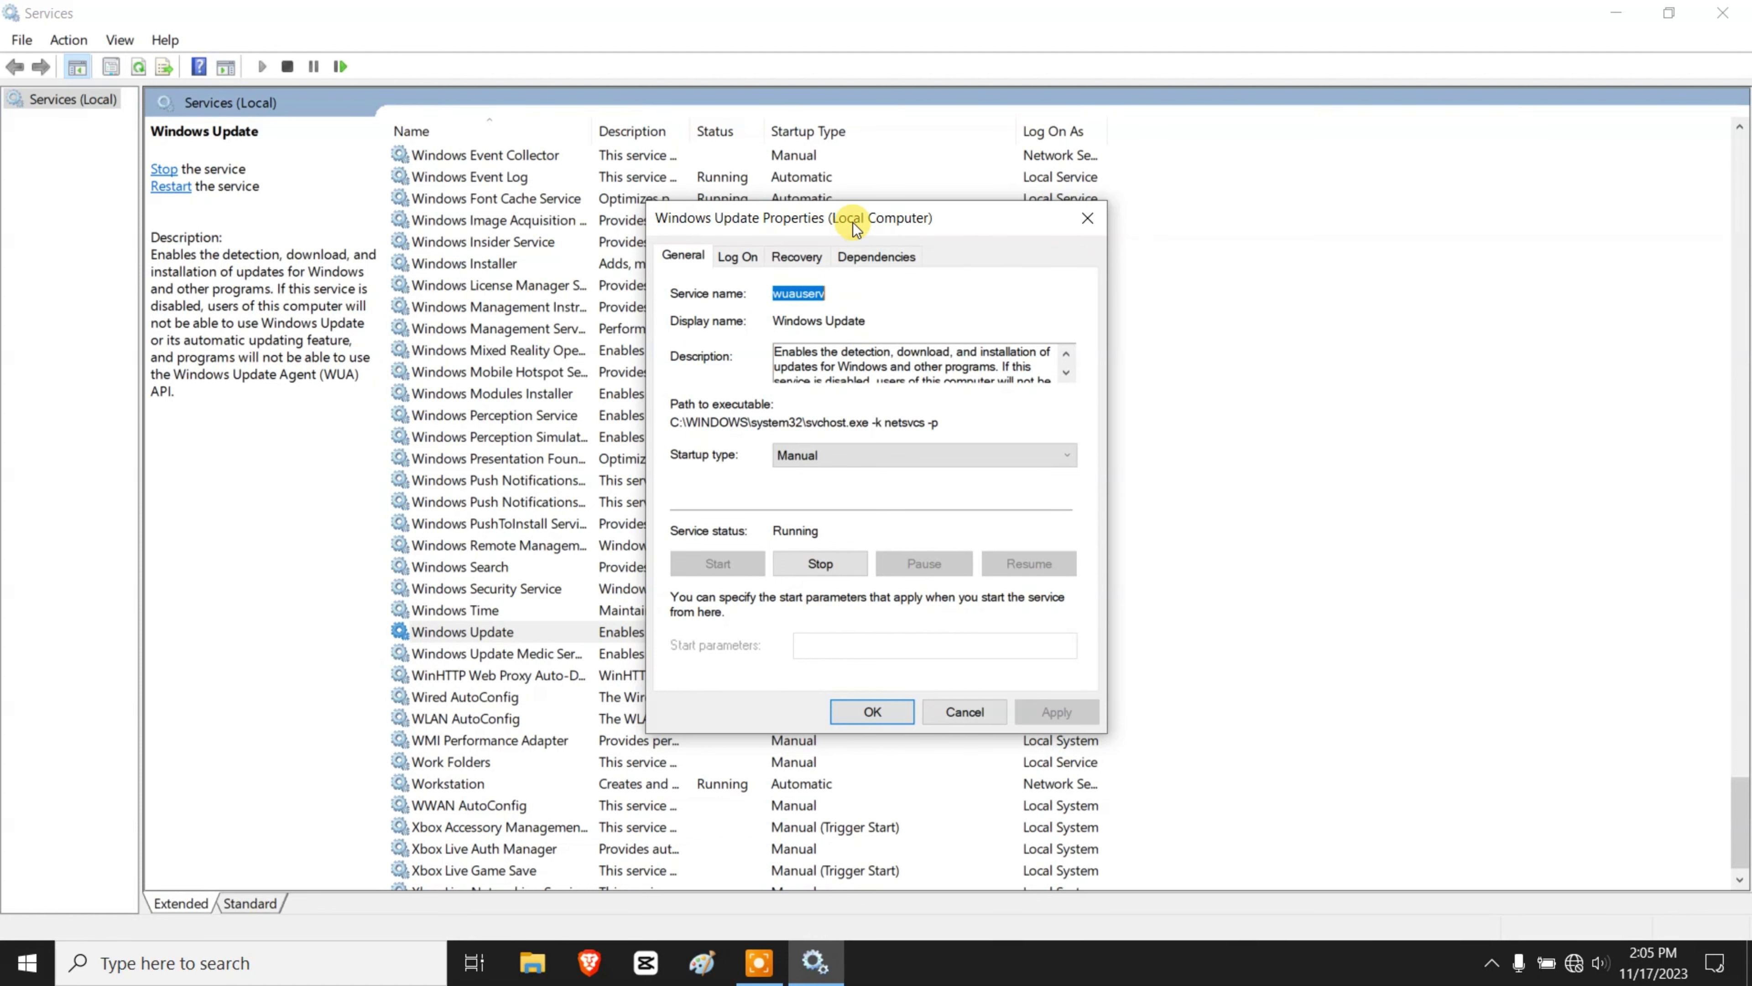
left_click_drag(774, 320, 787, 320)
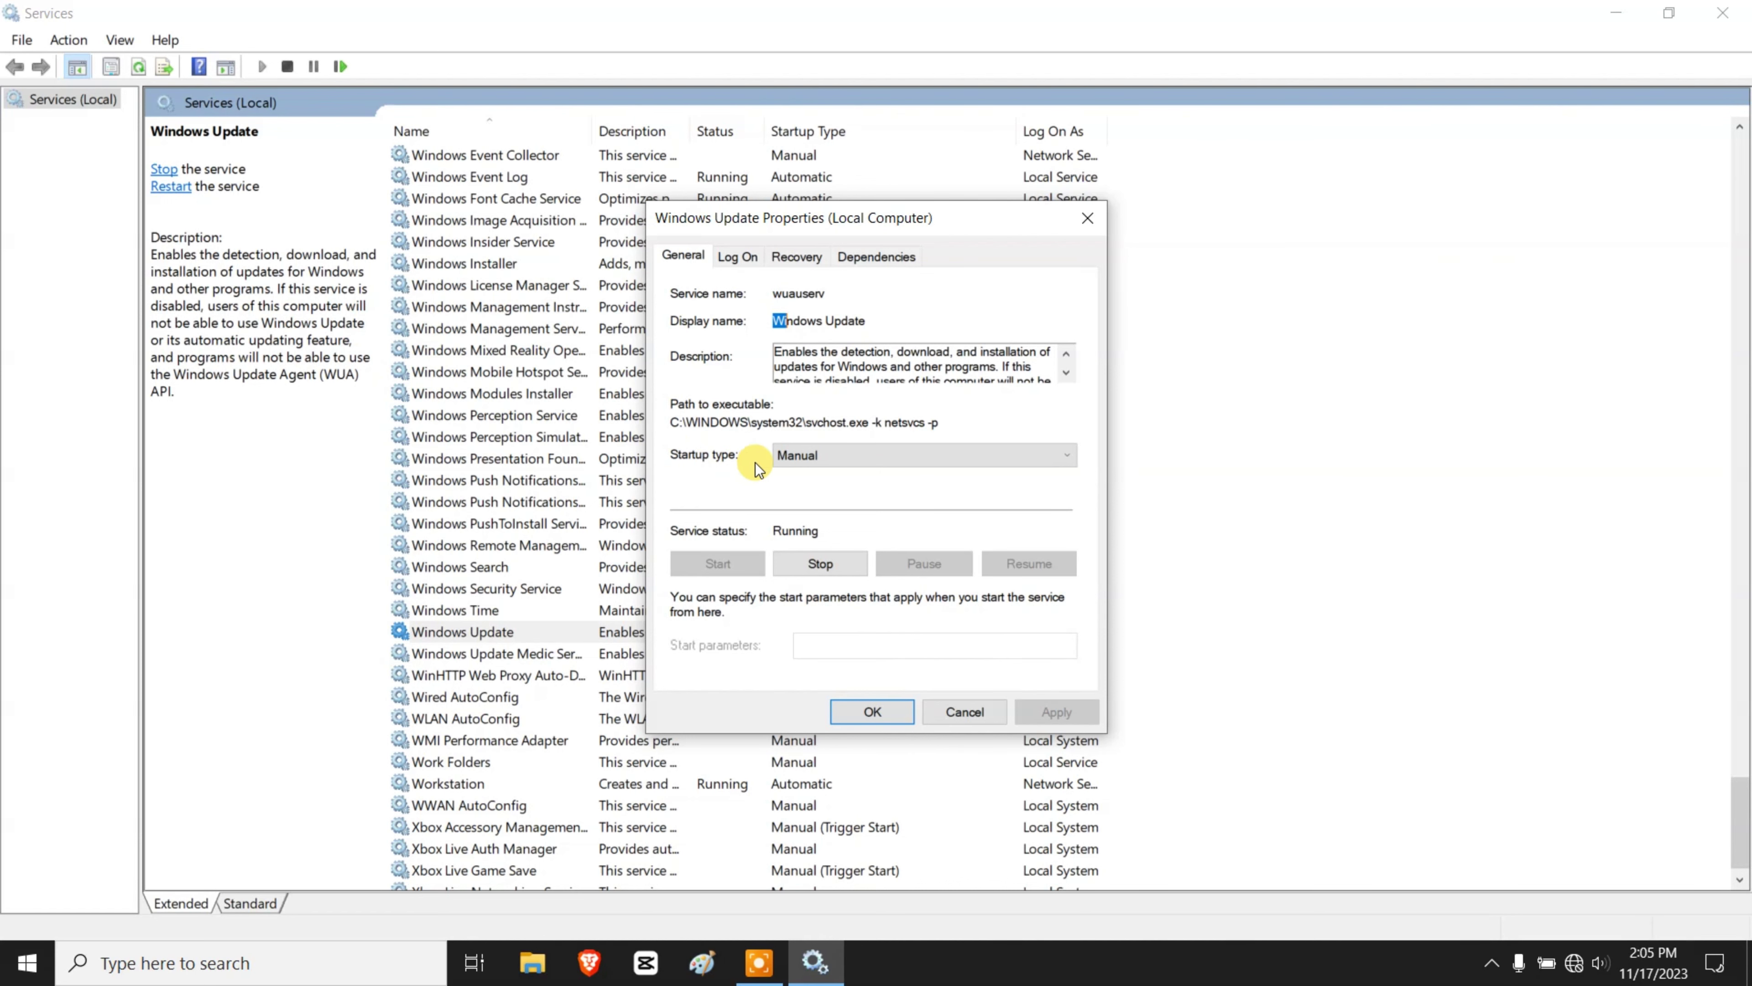
left_click(881, 463)
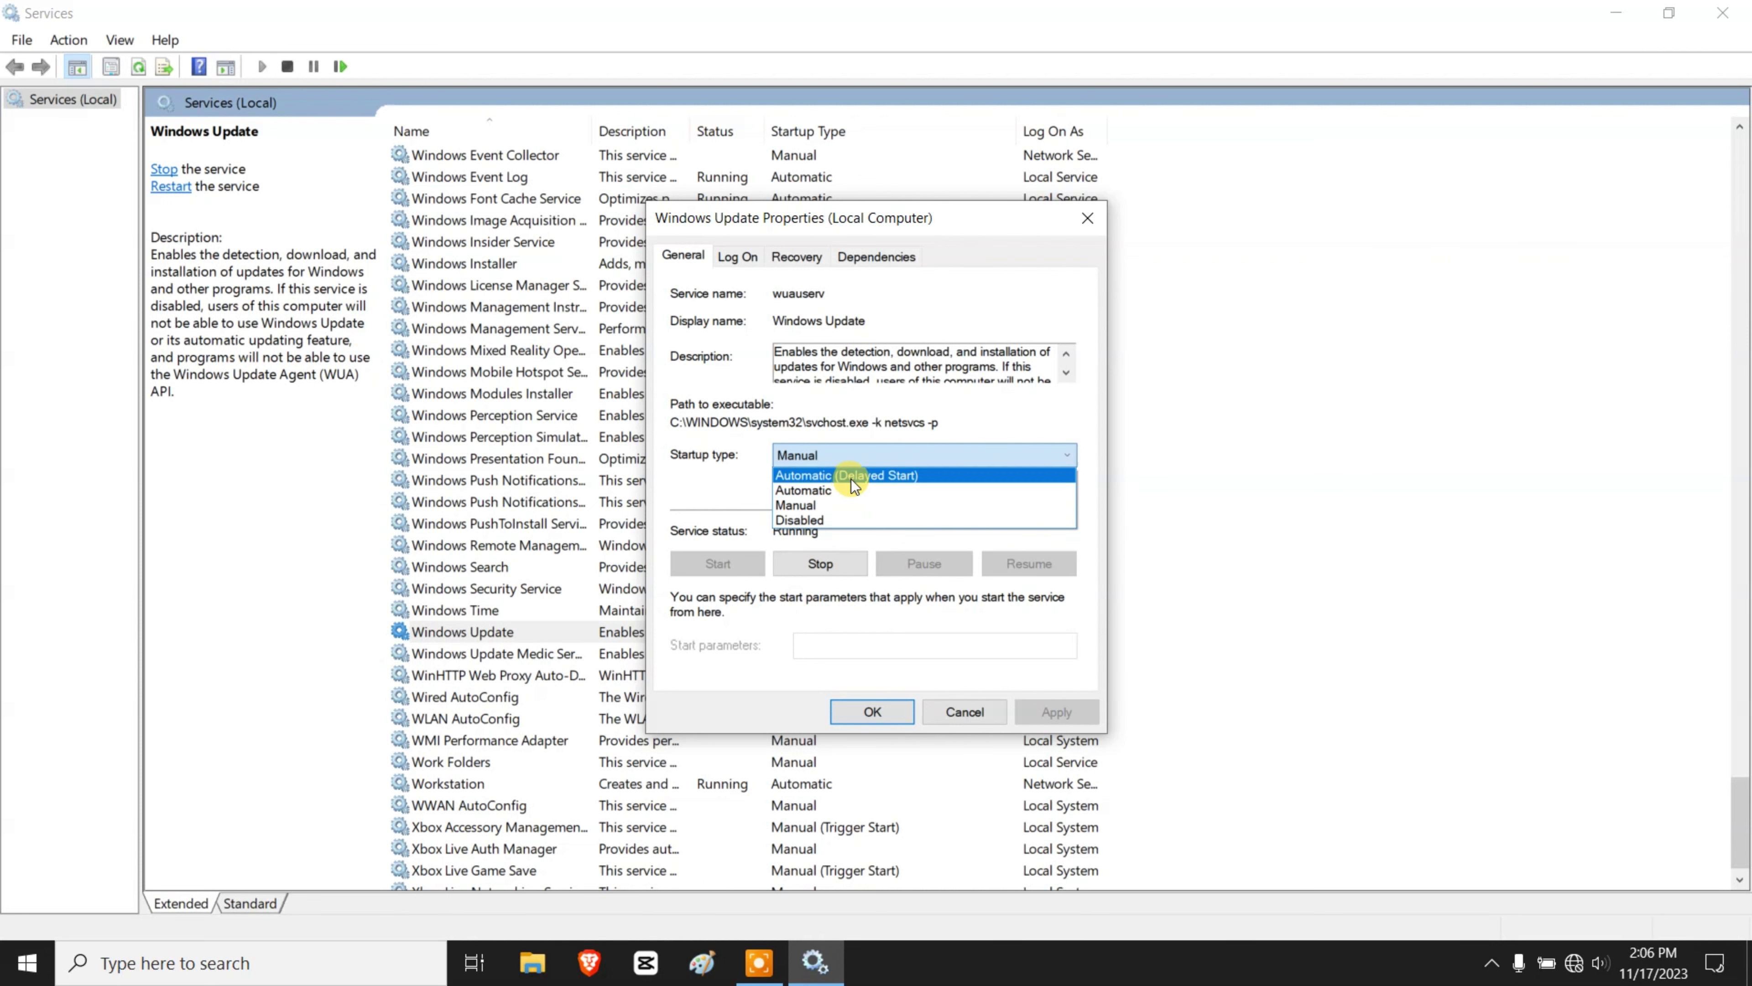
left_click(826, 517)
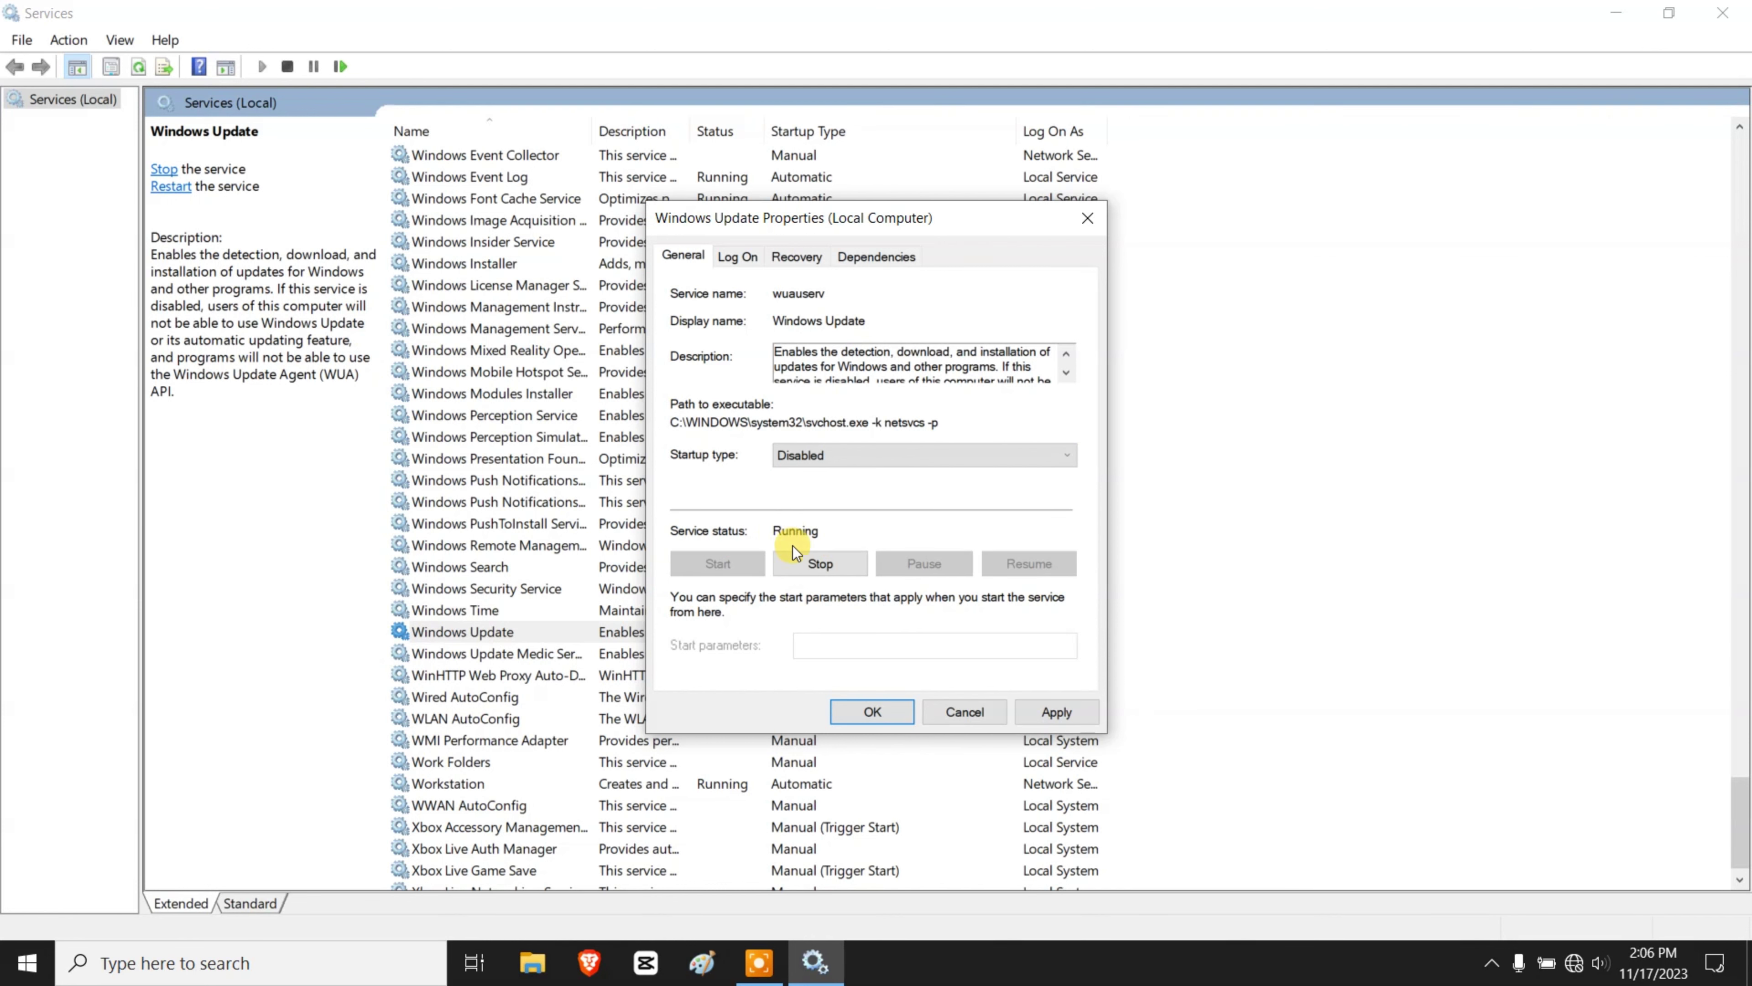
Stop the Windows Update service and apply the Disabled setting with OK.
left_click(832, 563)
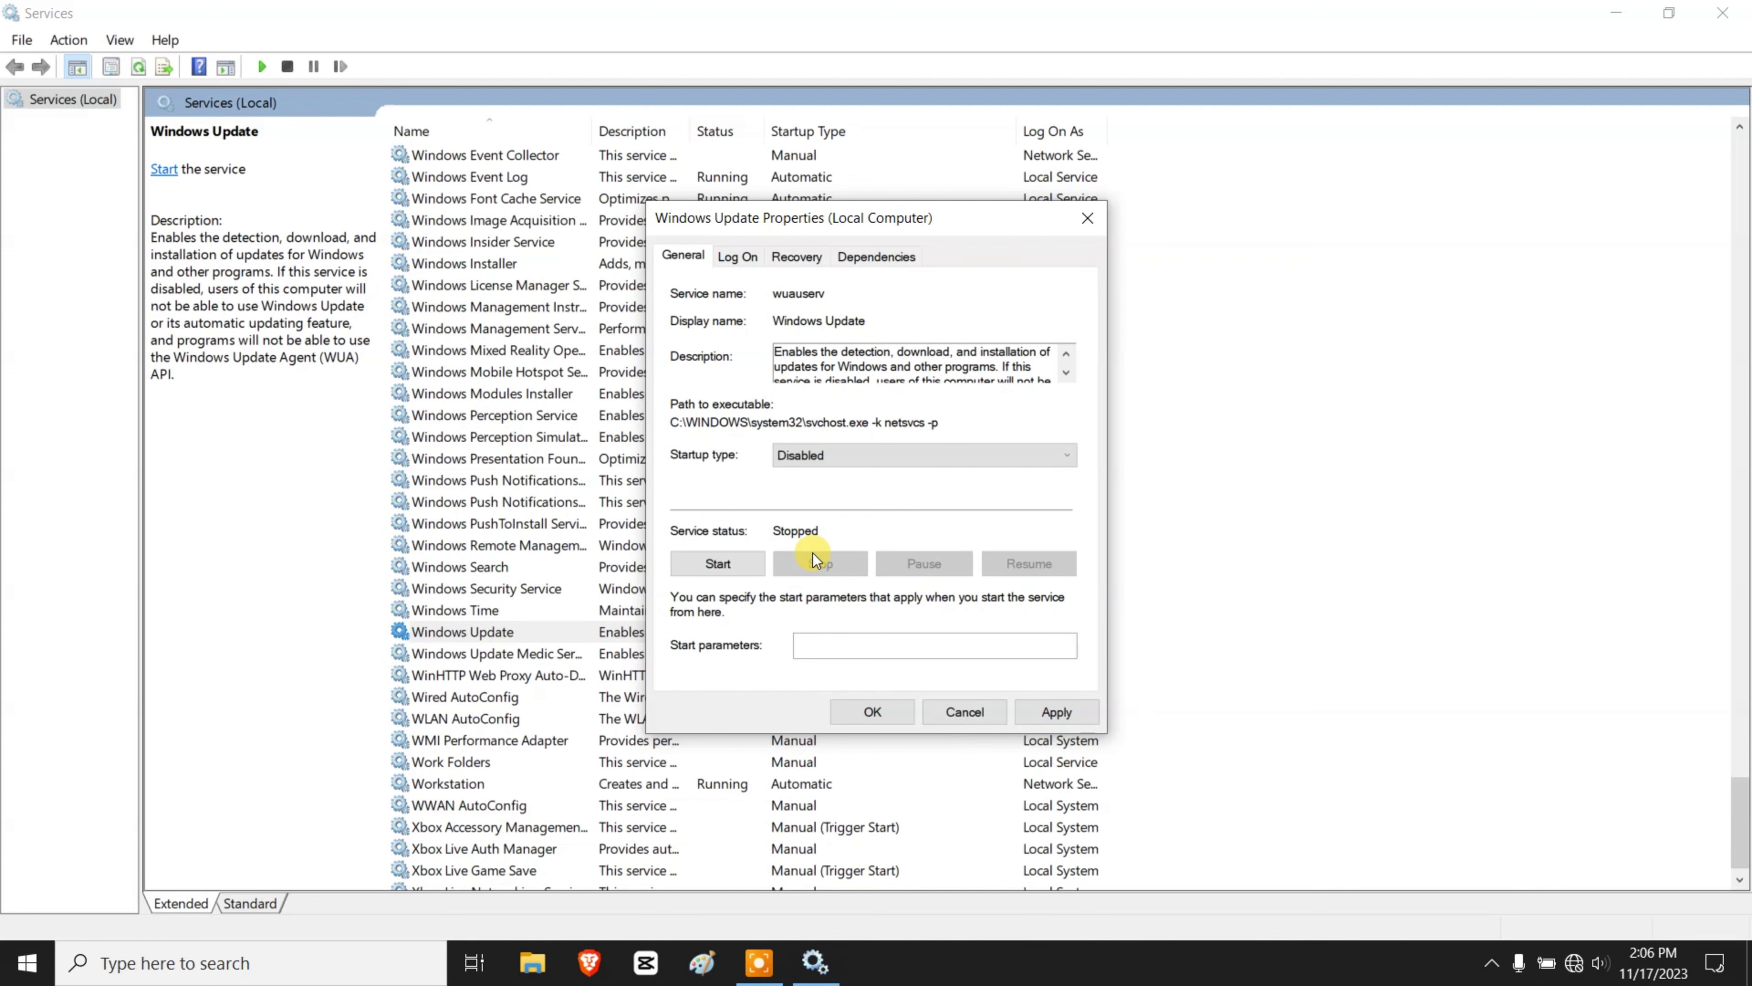
left_click(736, 568)
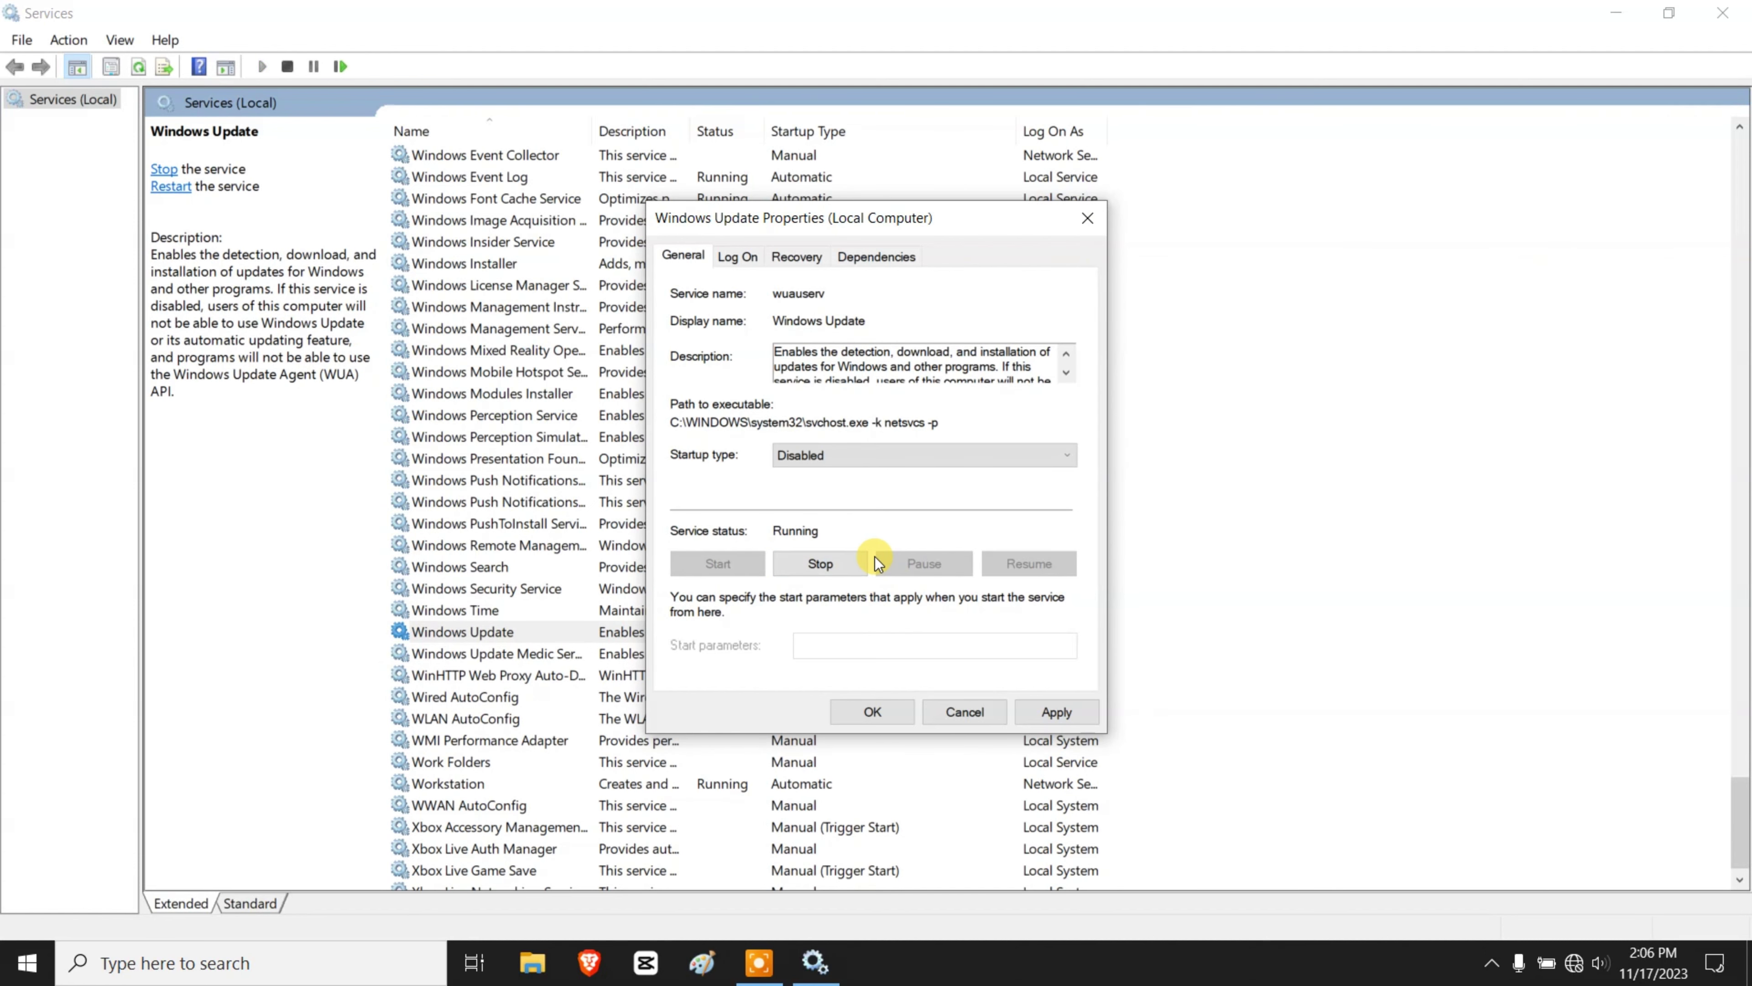
left_click(831, 562)
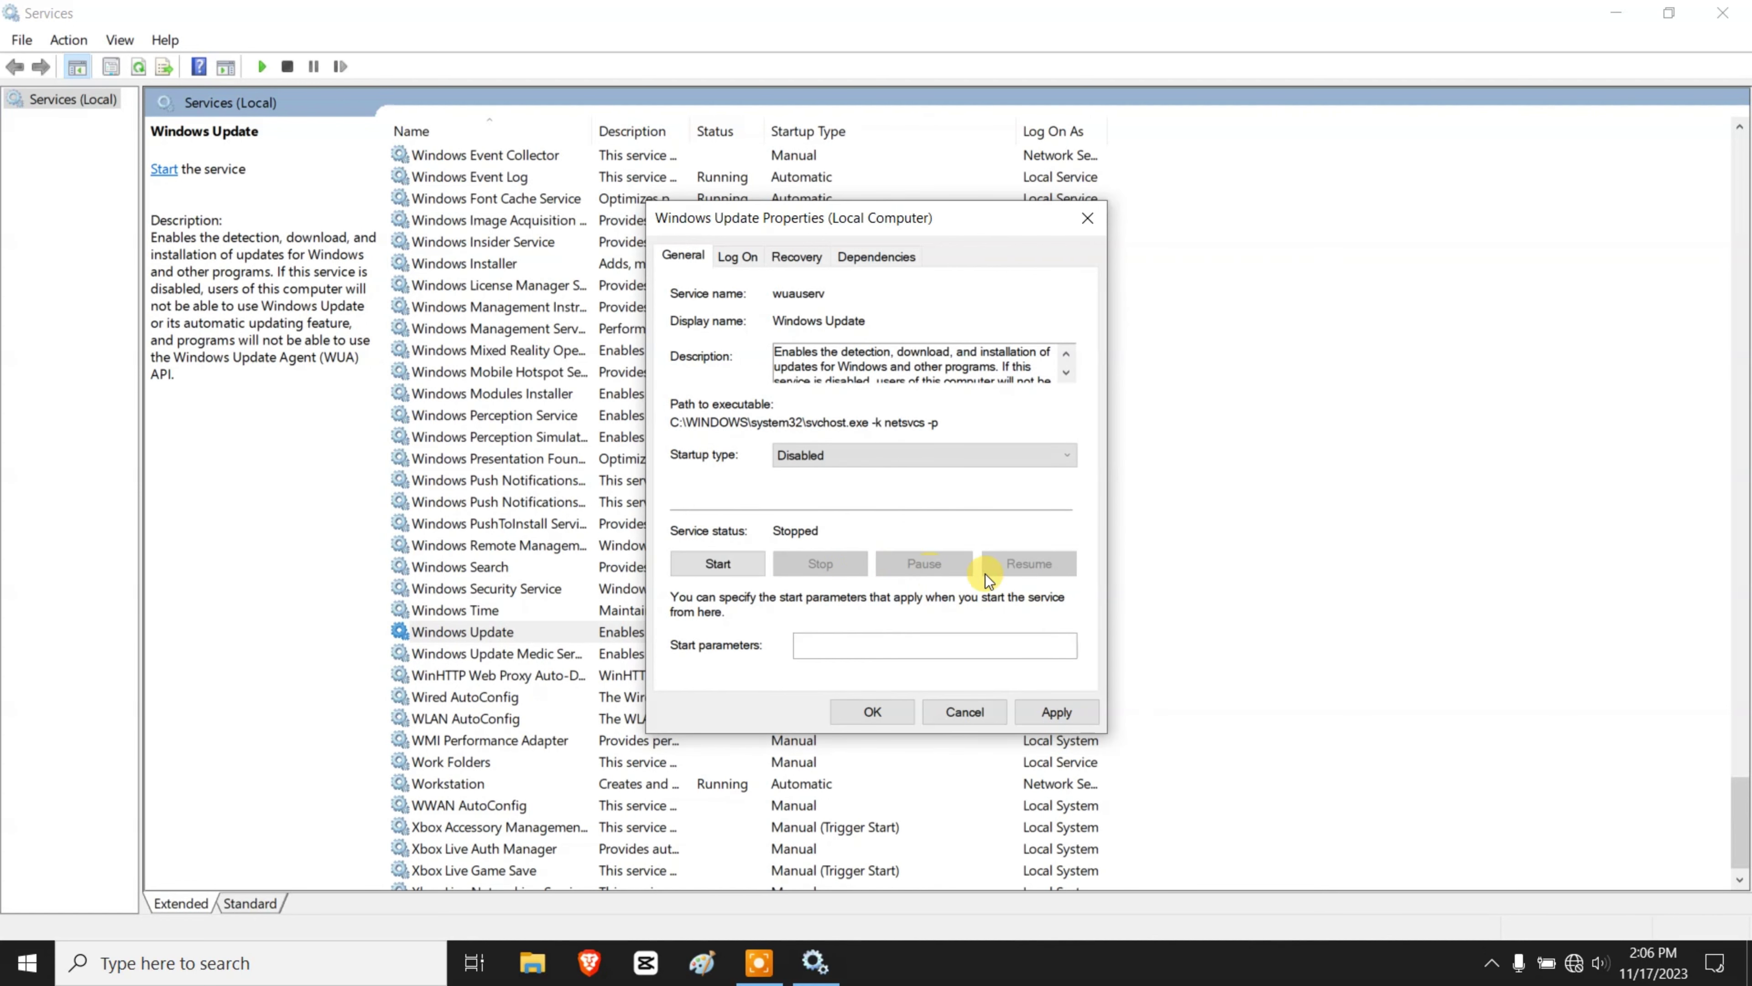
left_click(1090, 711)
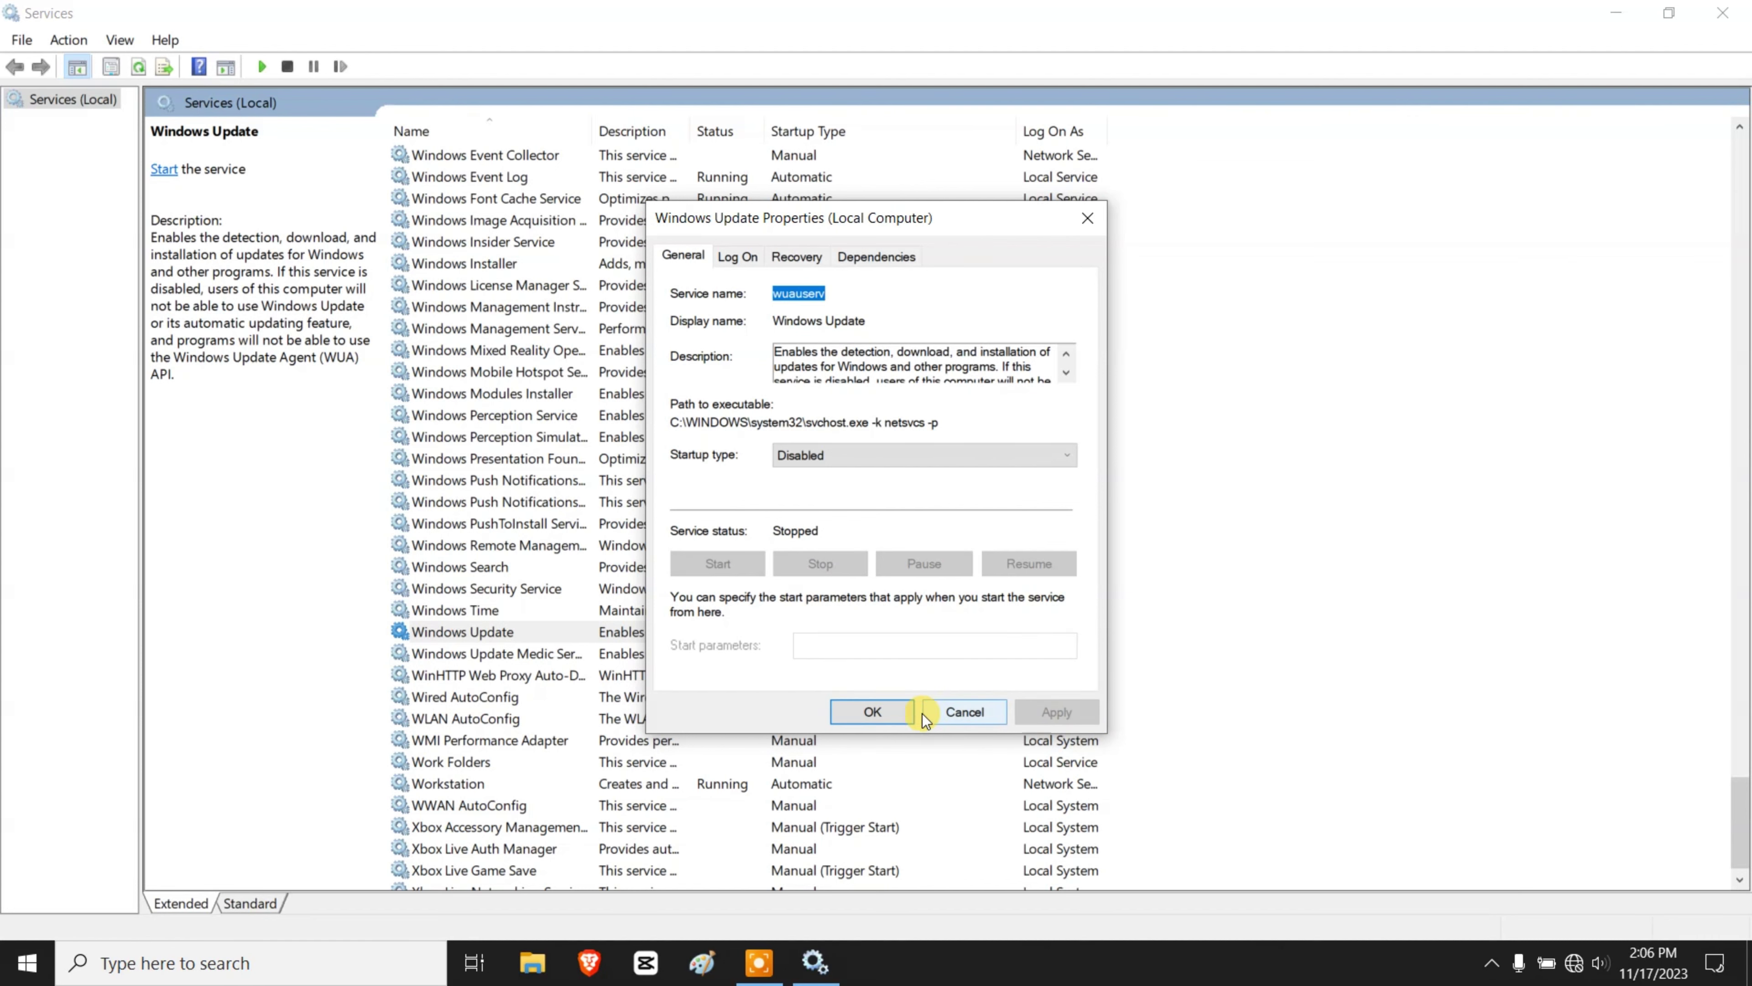
left_click(875, 712)
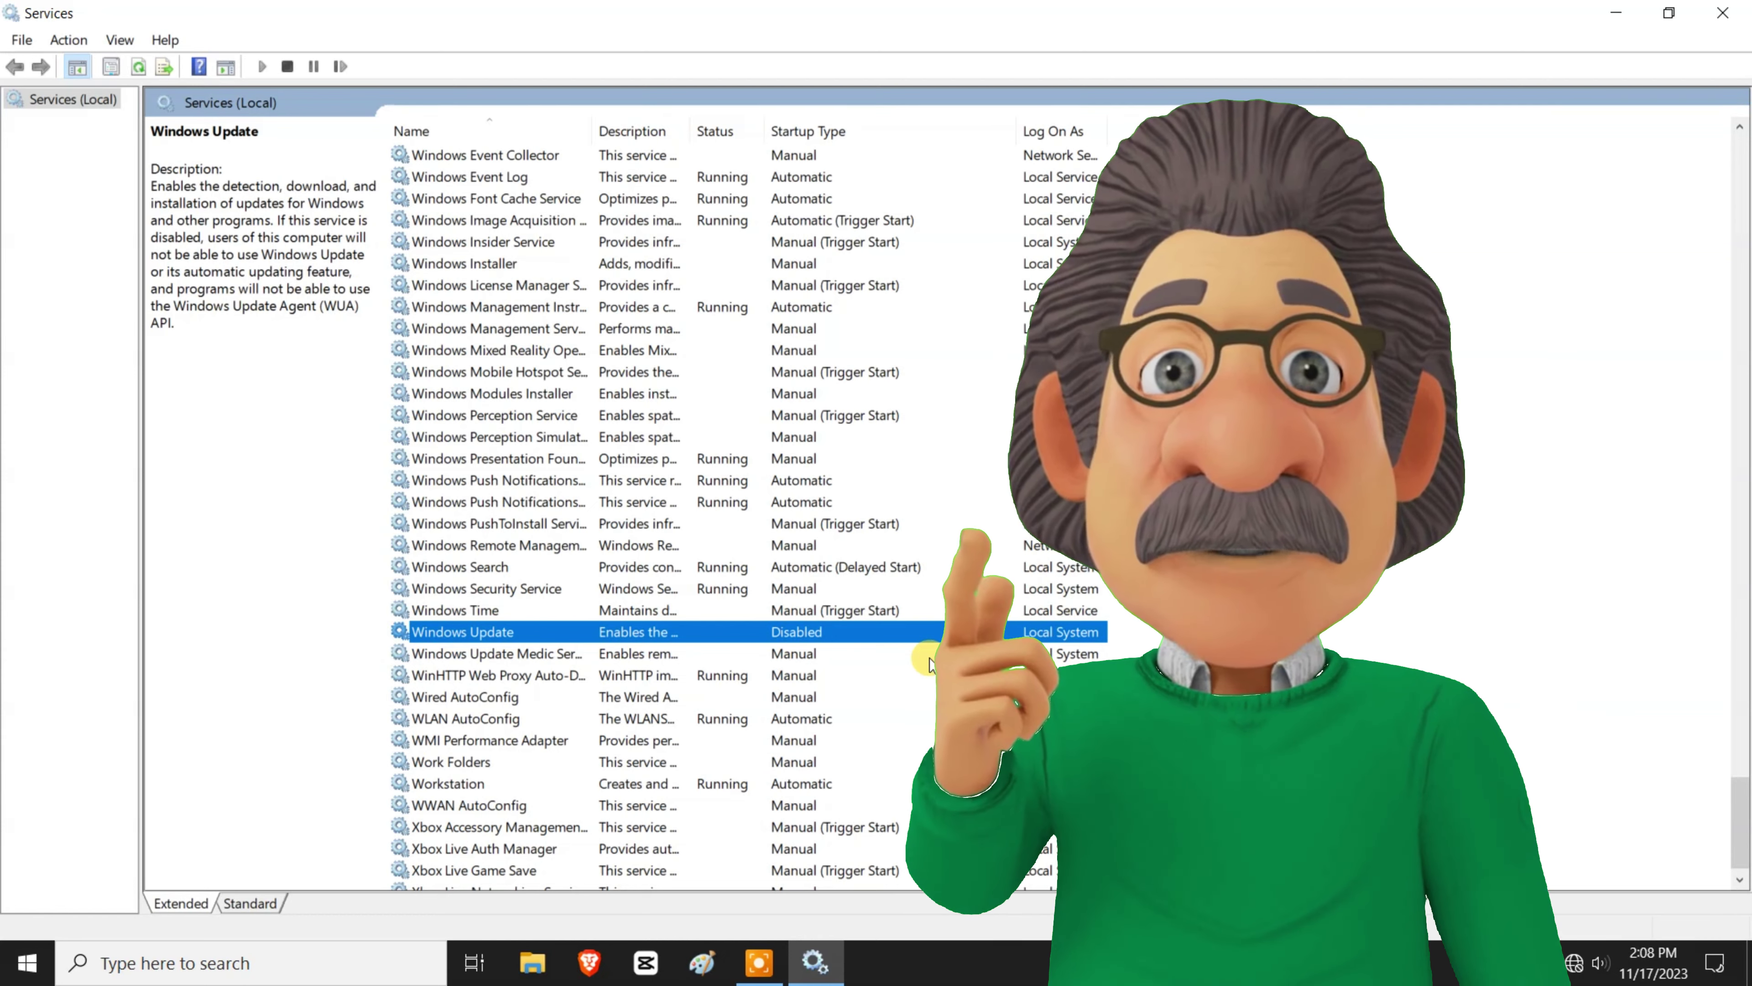
Select Background Intelligent Transfer Service and widen the Name column to show full names.
left_click_drag(1740, 825, 1746, 184)
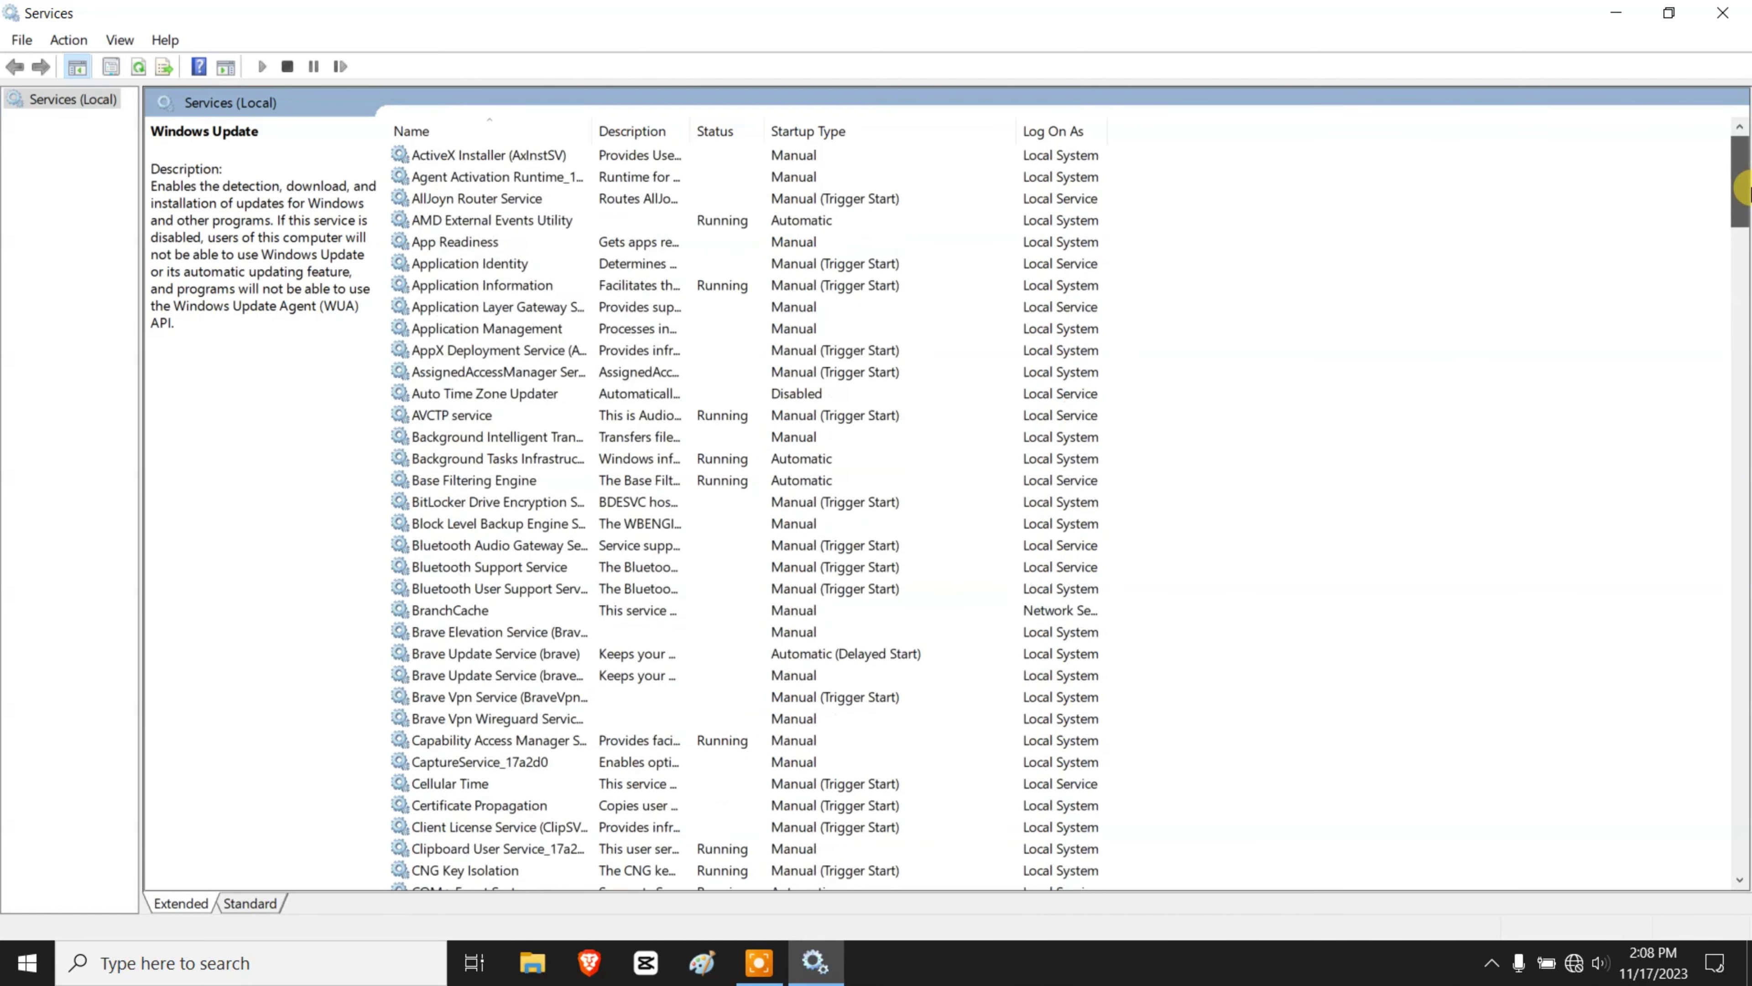
left_click(508, 437)
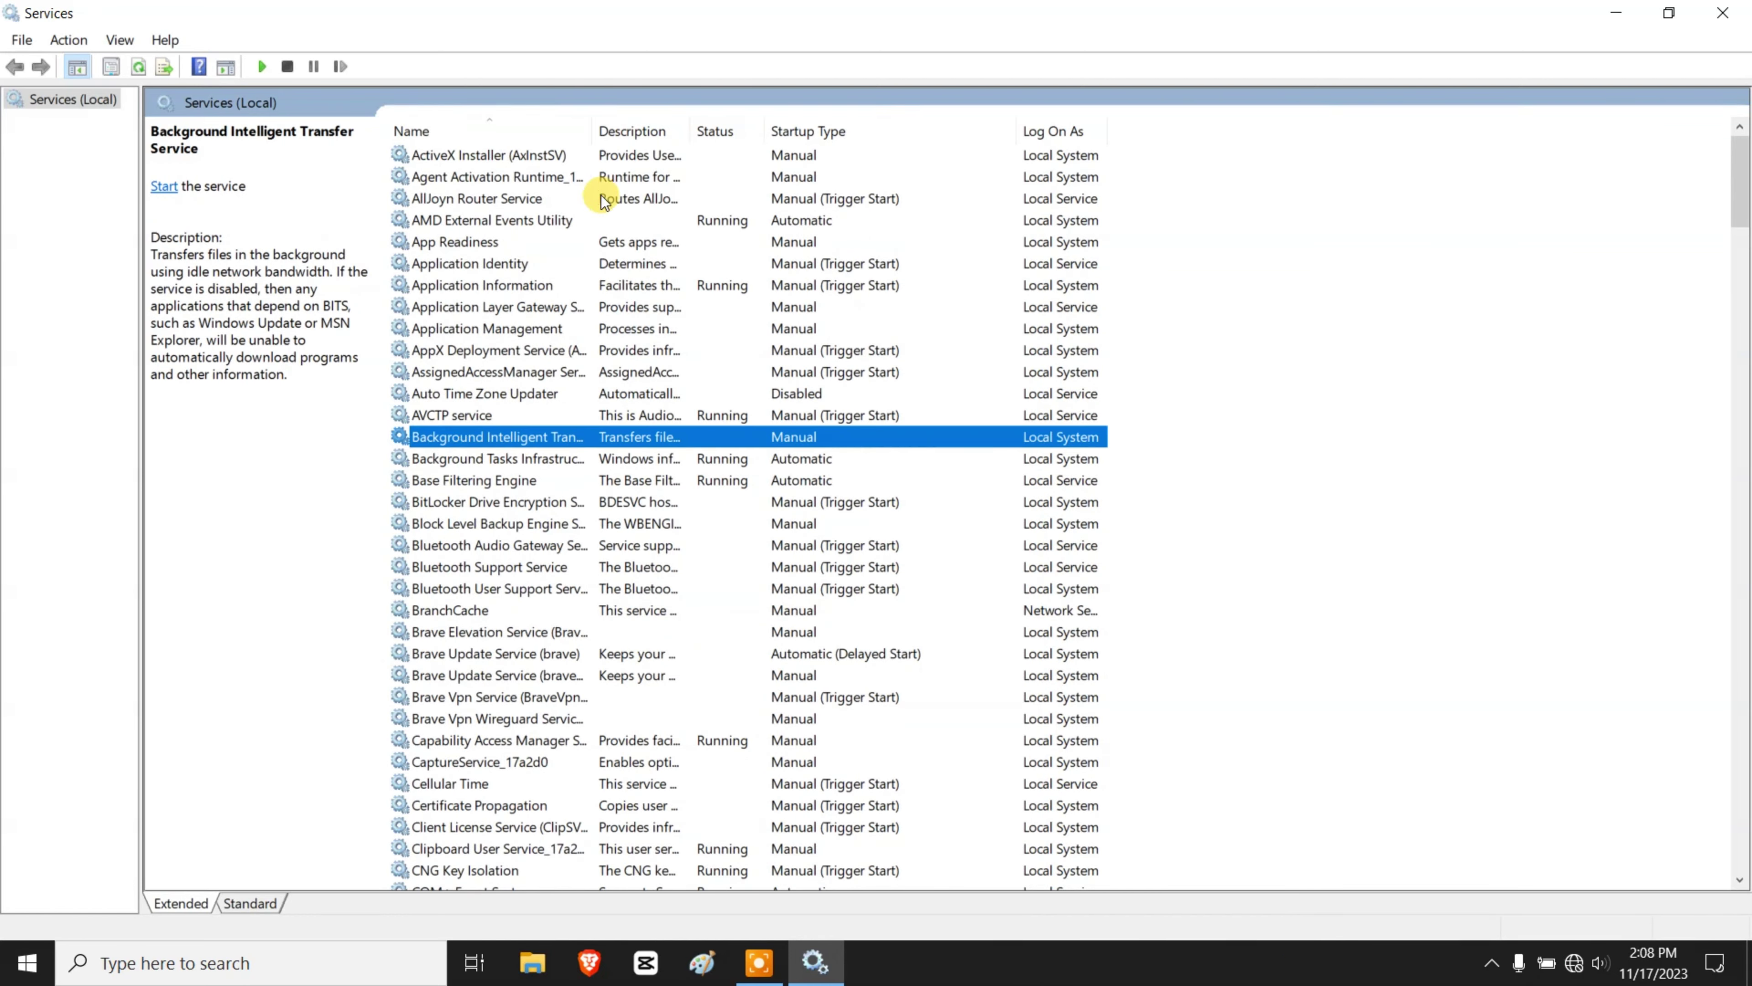
double_click(596, 124)
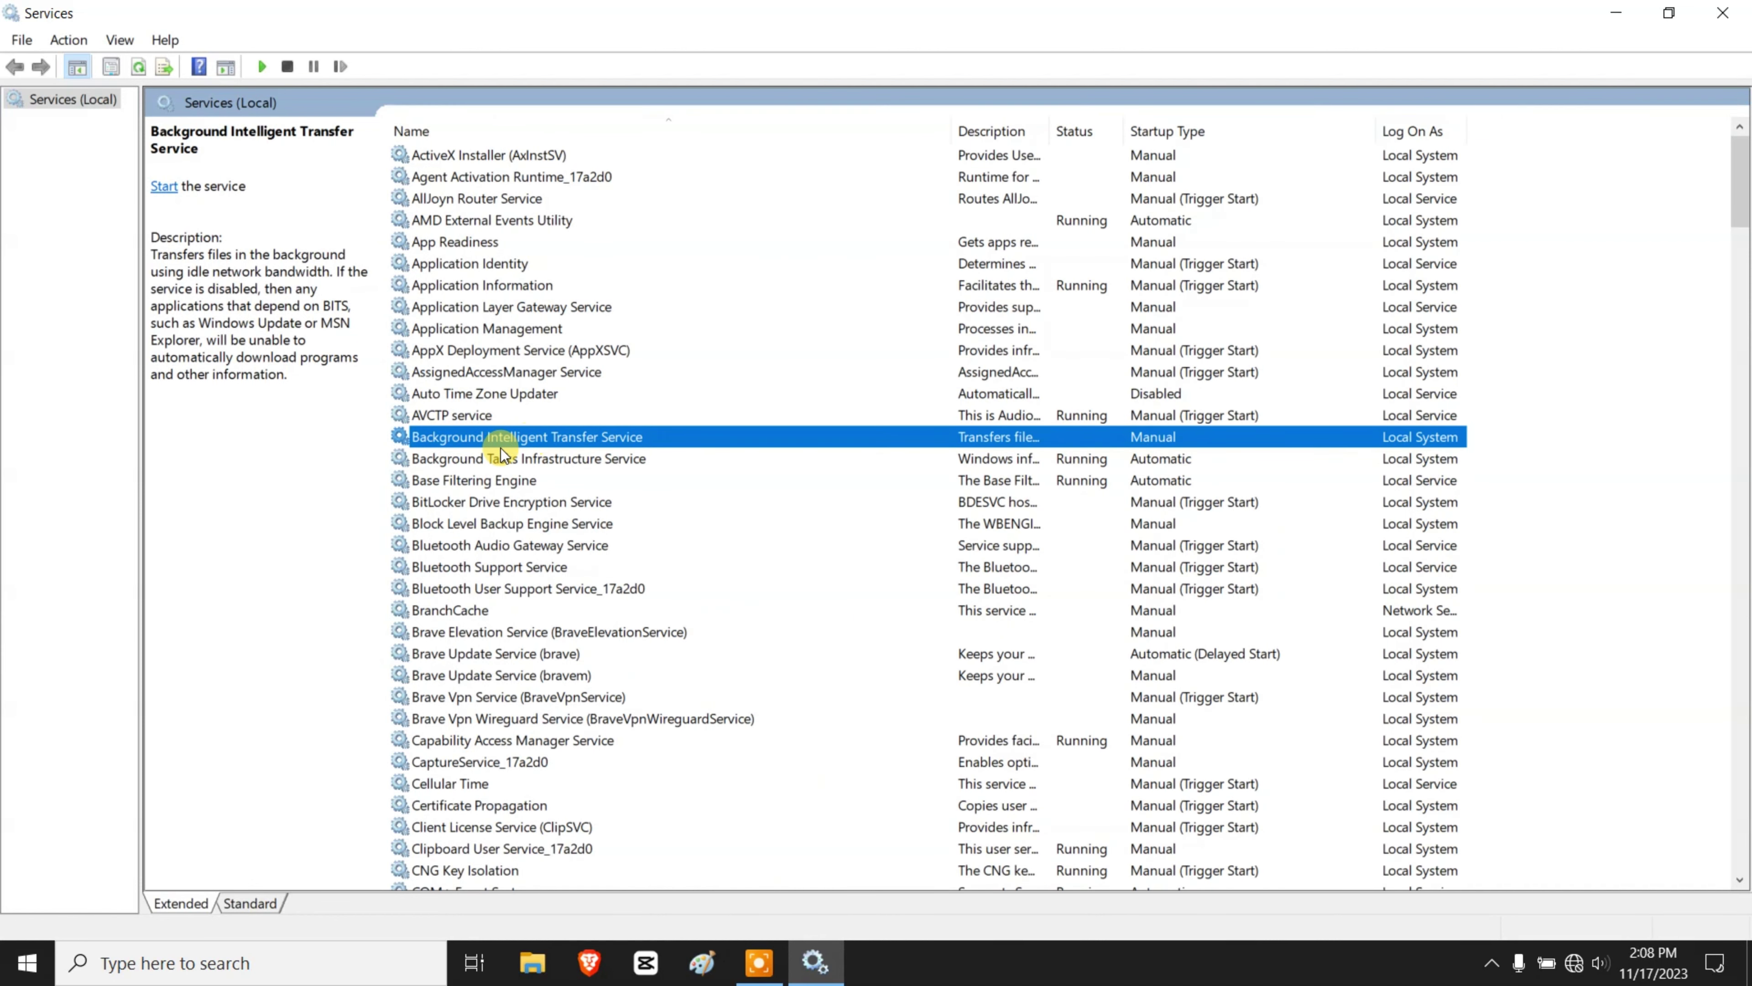
right_click(563, 438)
Set BITS startup type to Disabled, stop the service, and apply with OK.
left_click(687, 657)
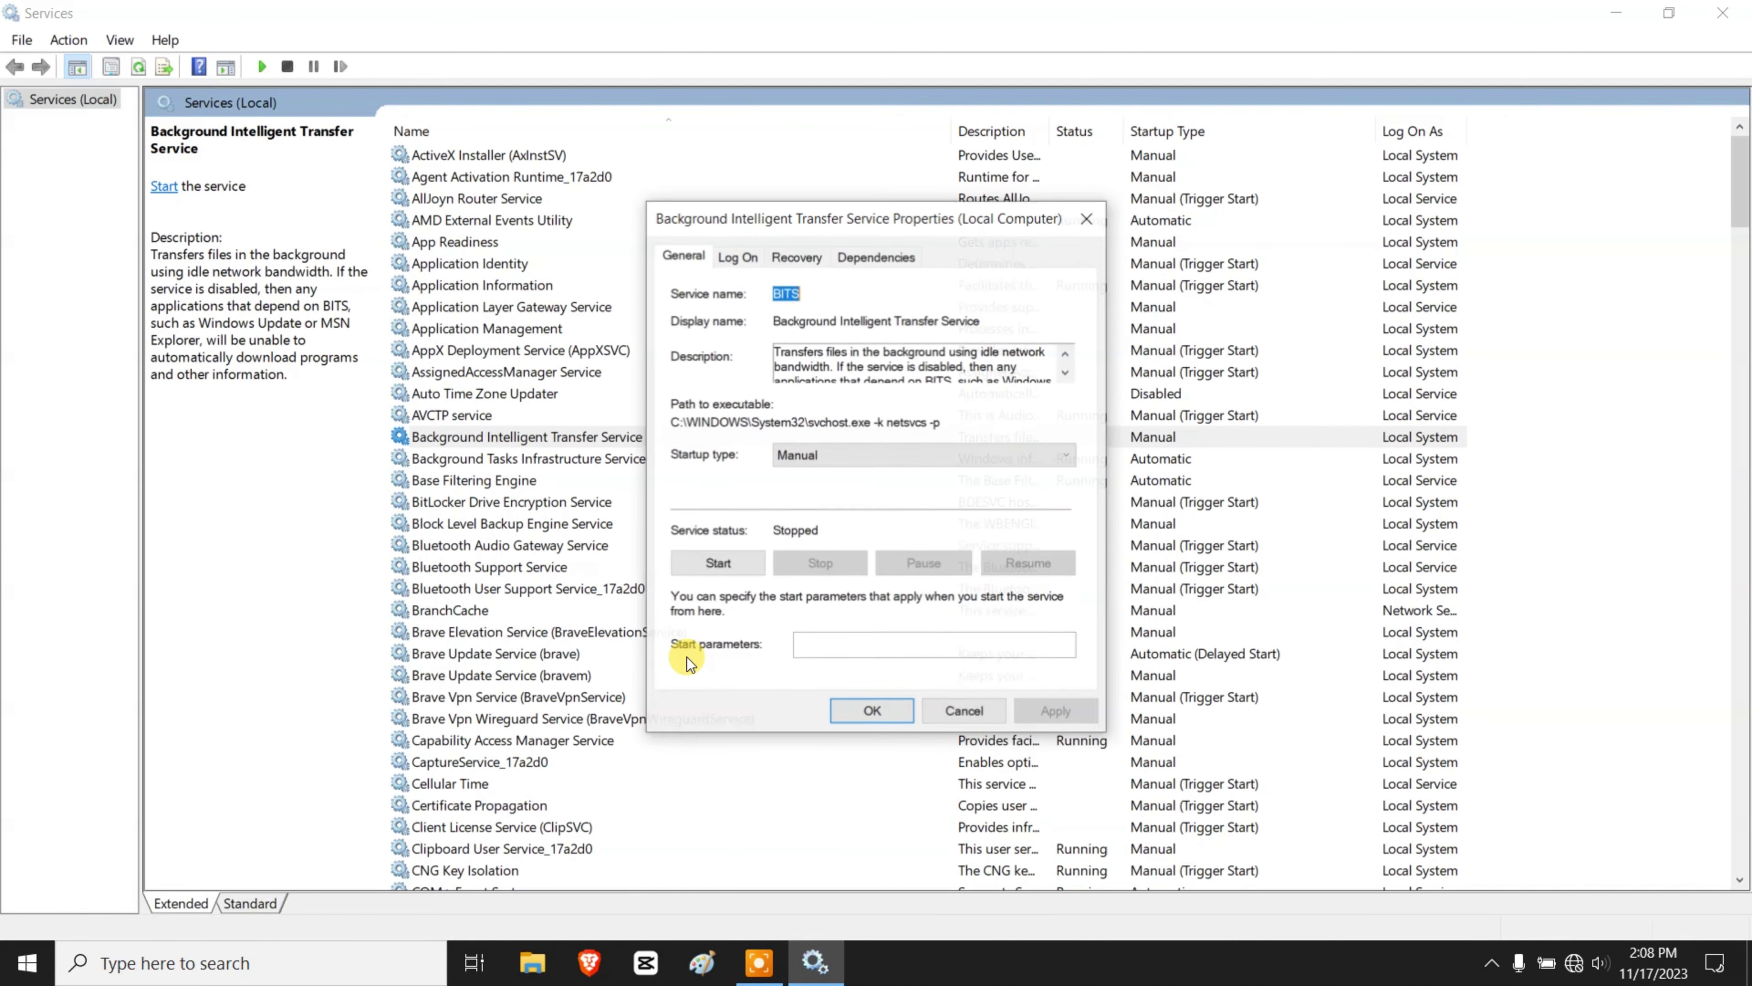
left_click(800, 457)
left_click(805, 520)
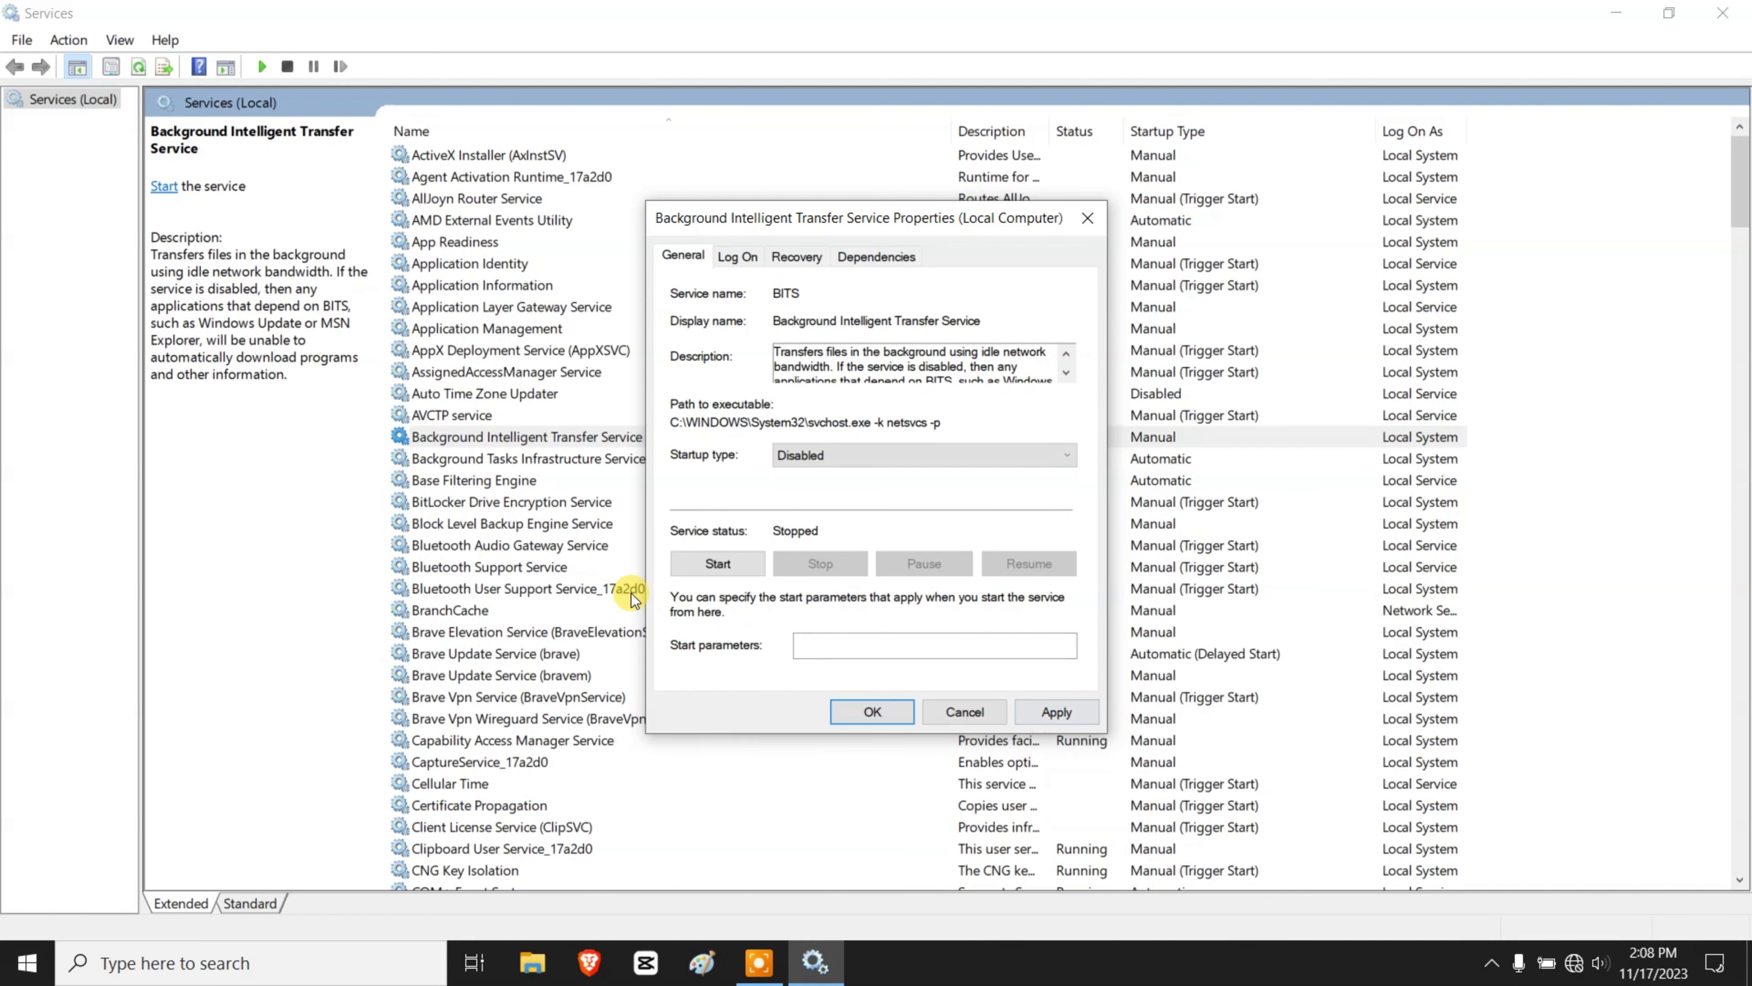
left_click(709, 564)
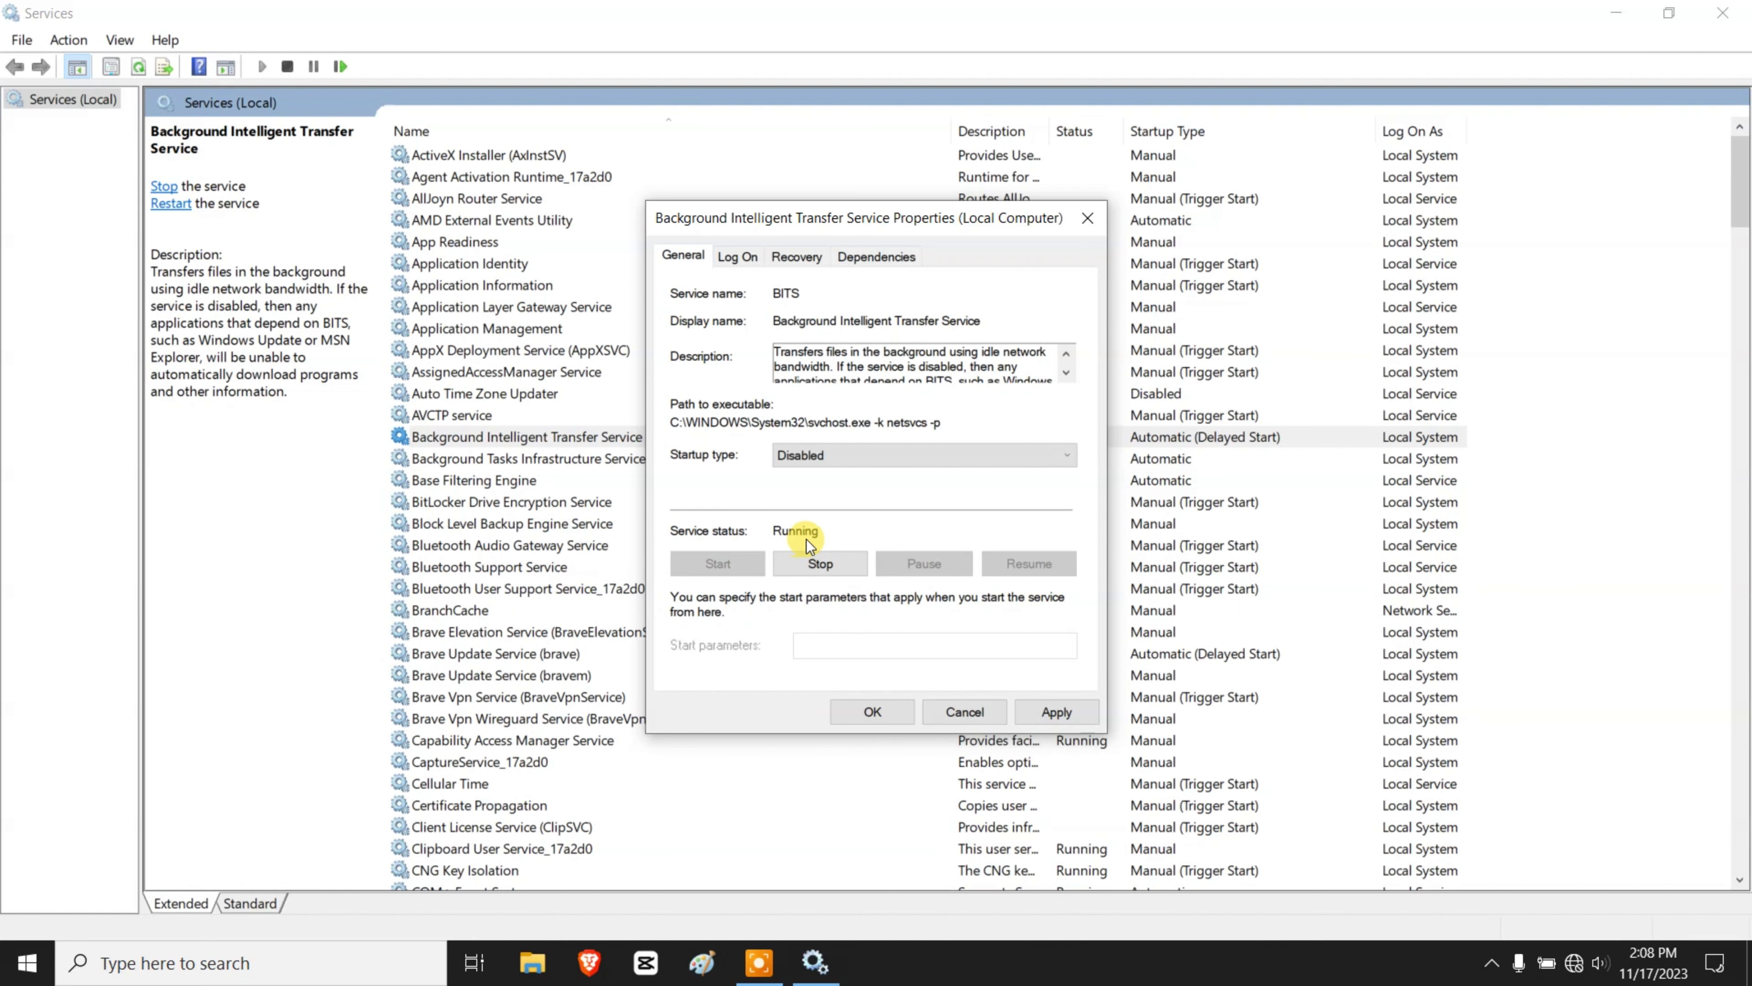
left_click(818, 565)
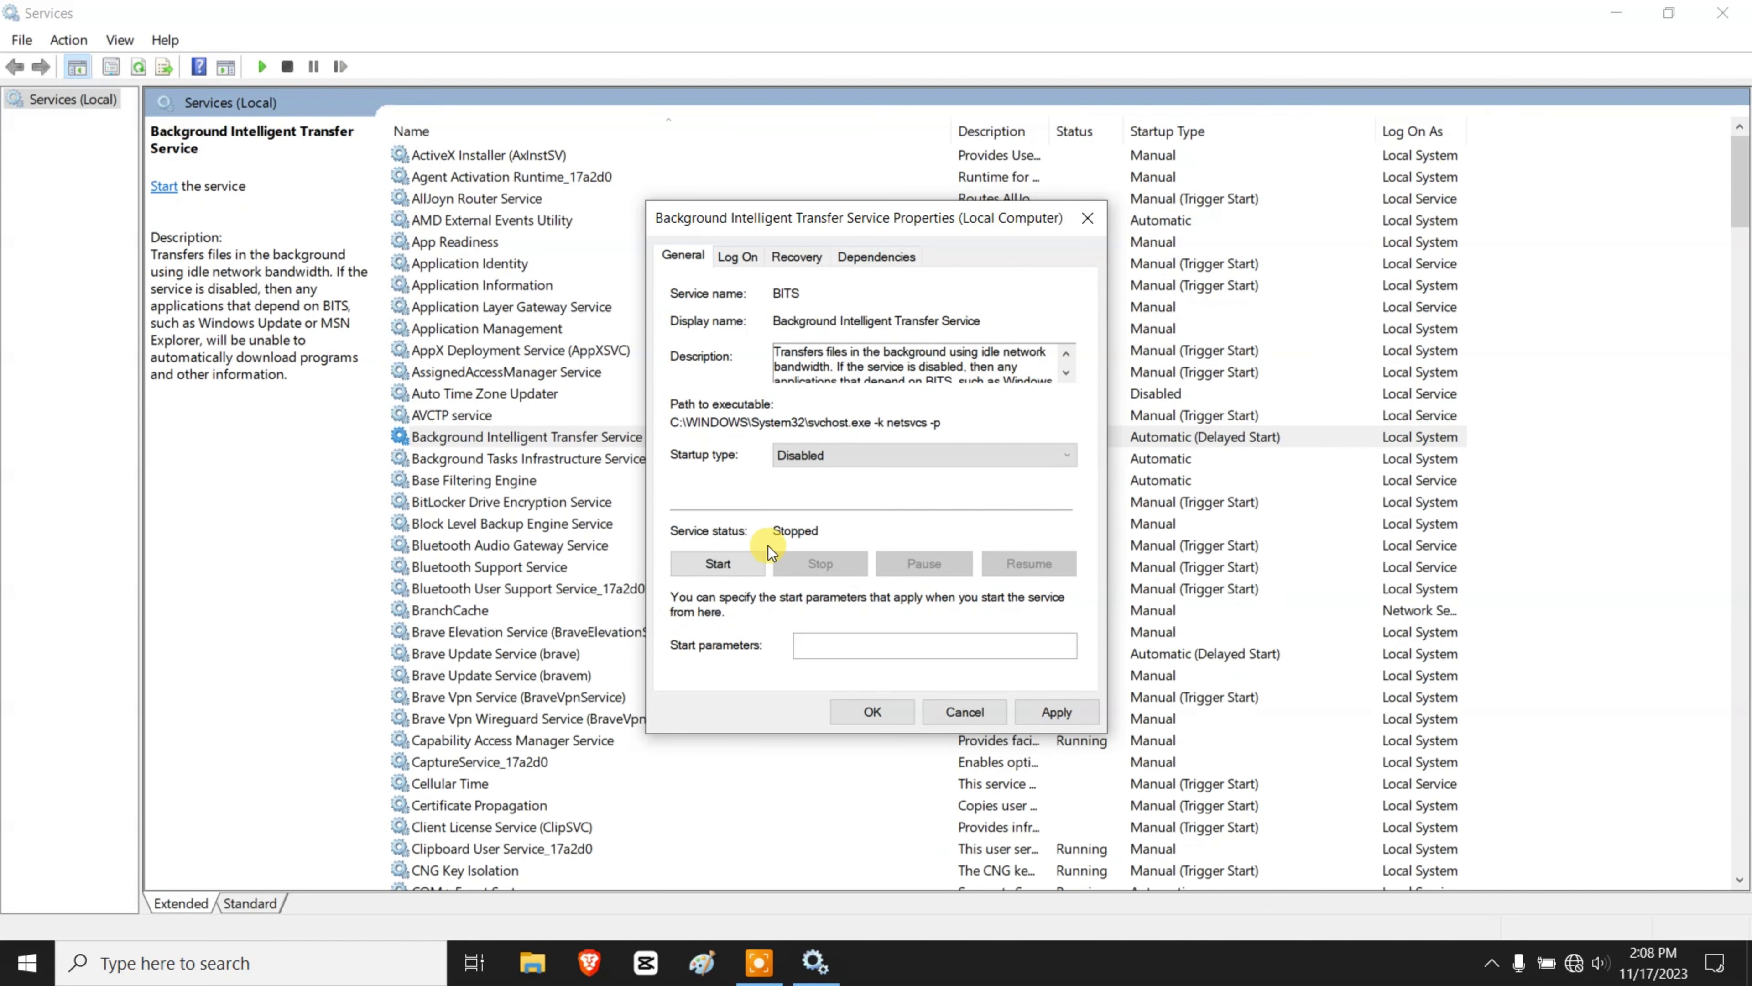
left_click(1053, 710)
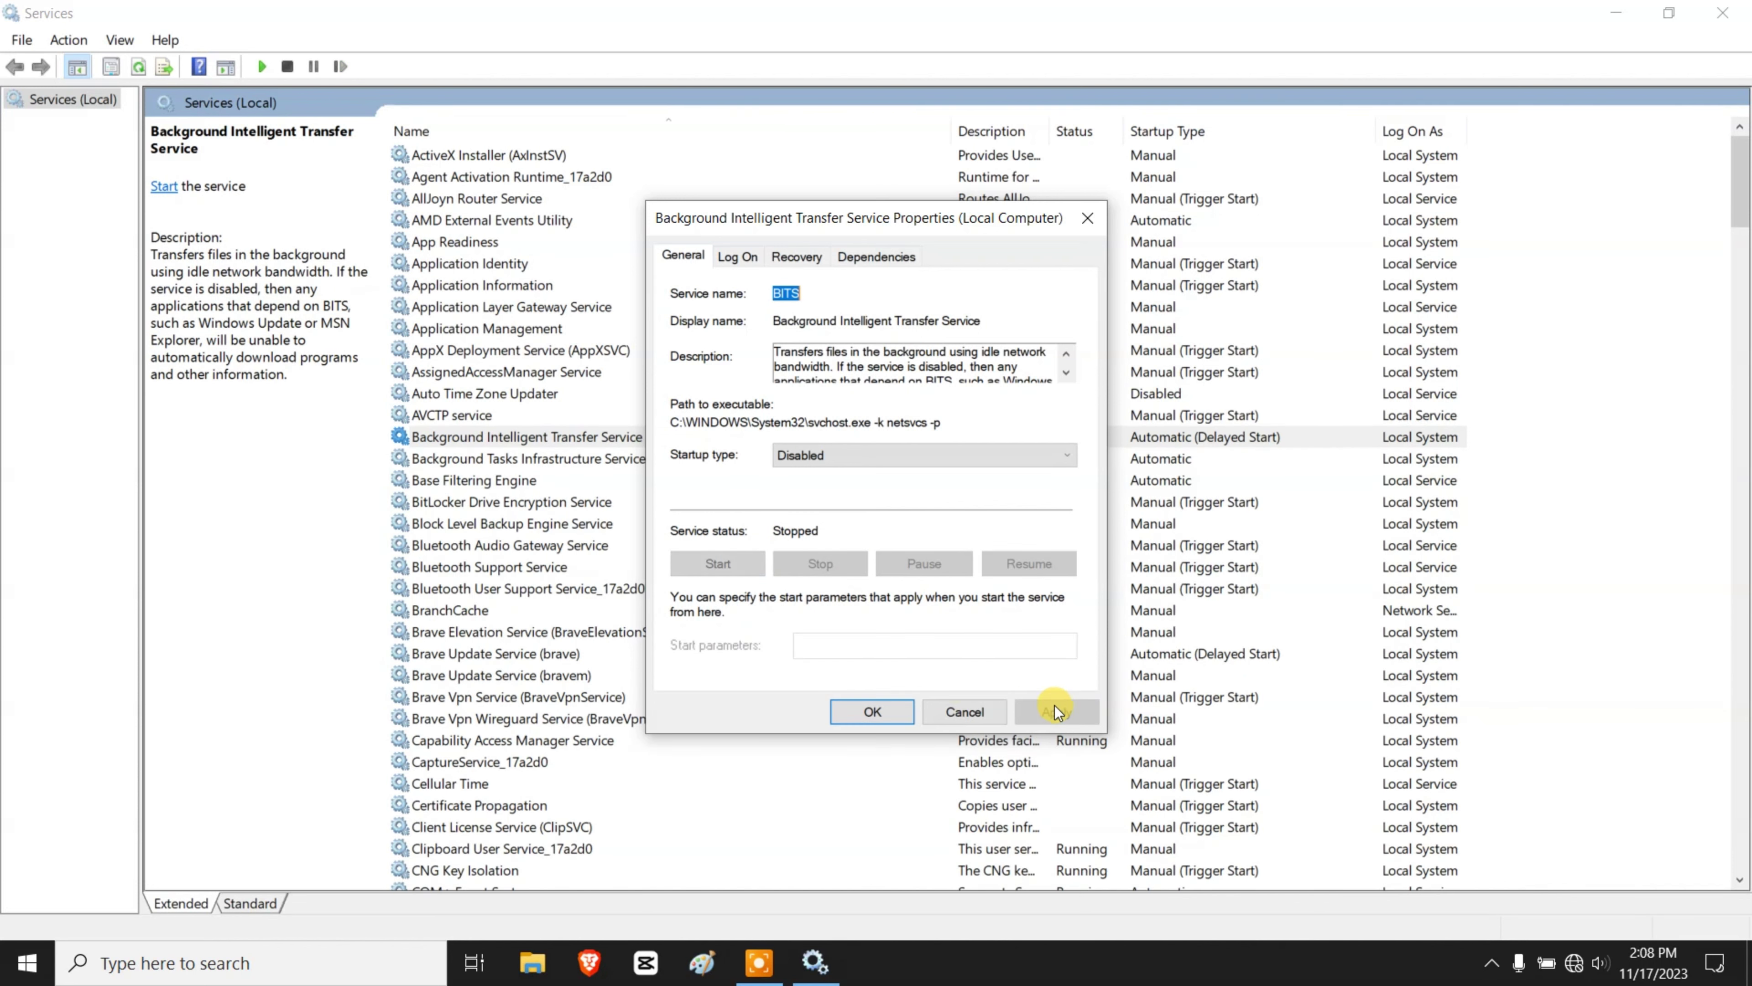
left_click(858, 711)
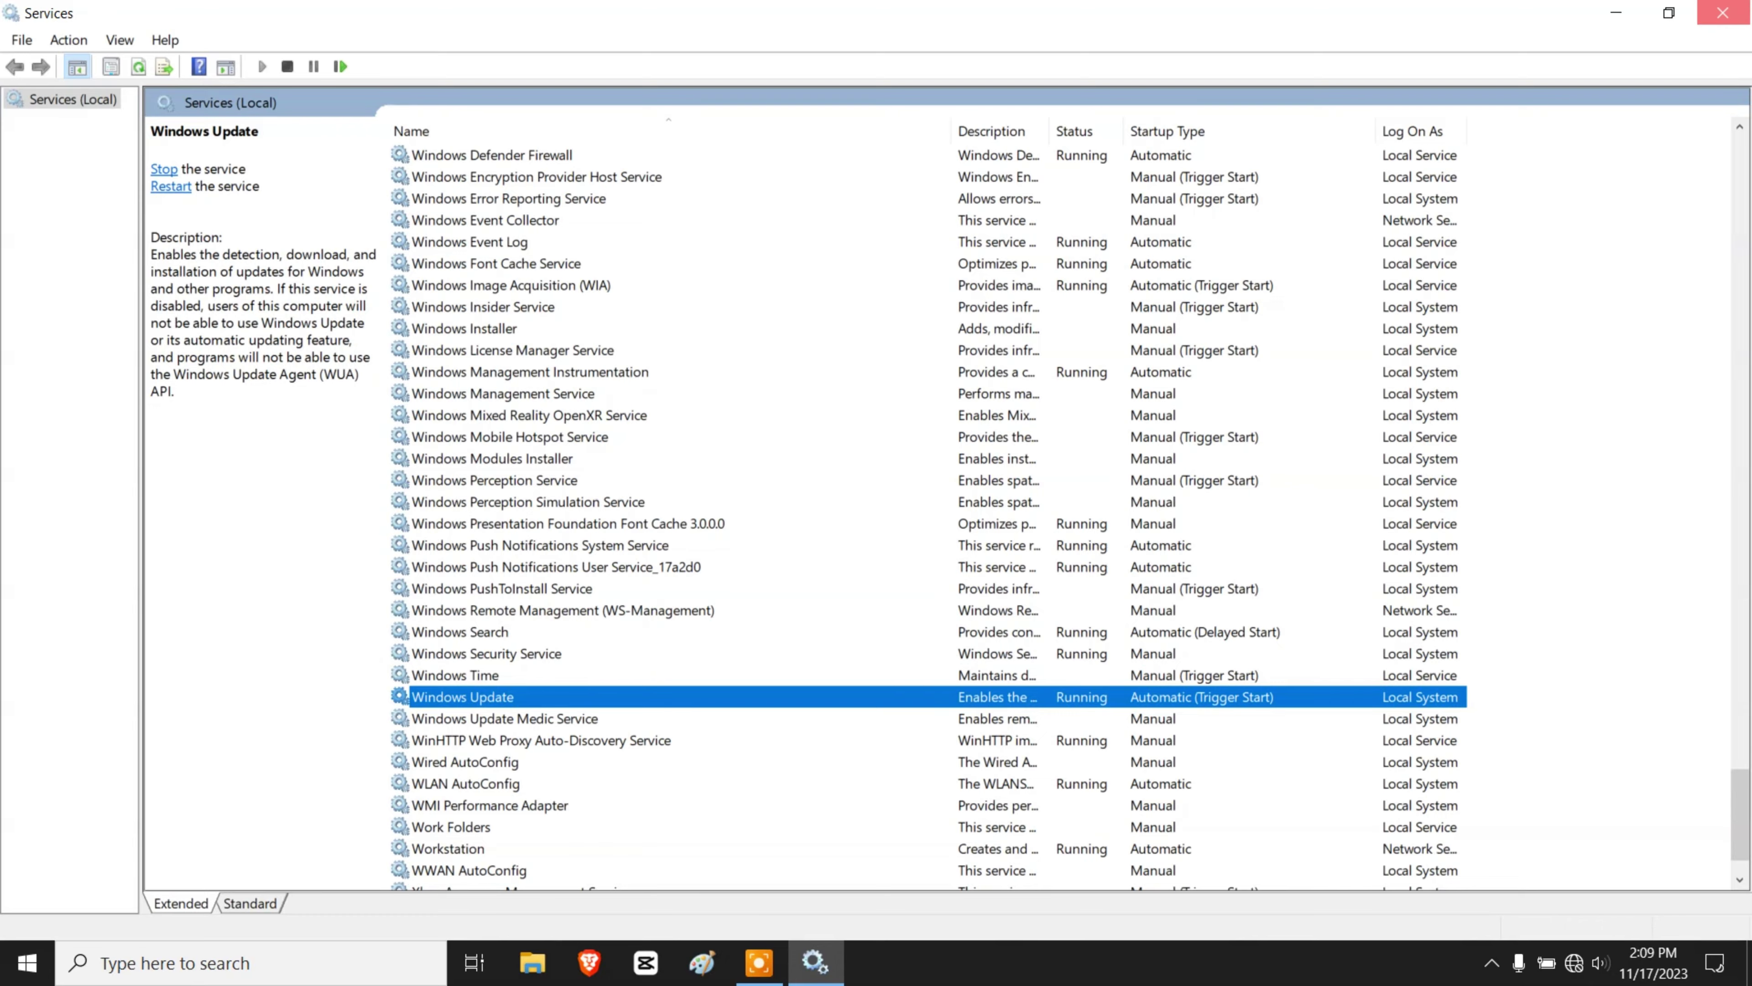
Close Services and run gpedit to open the Local Group Policy Editor.
key("alt+F4")
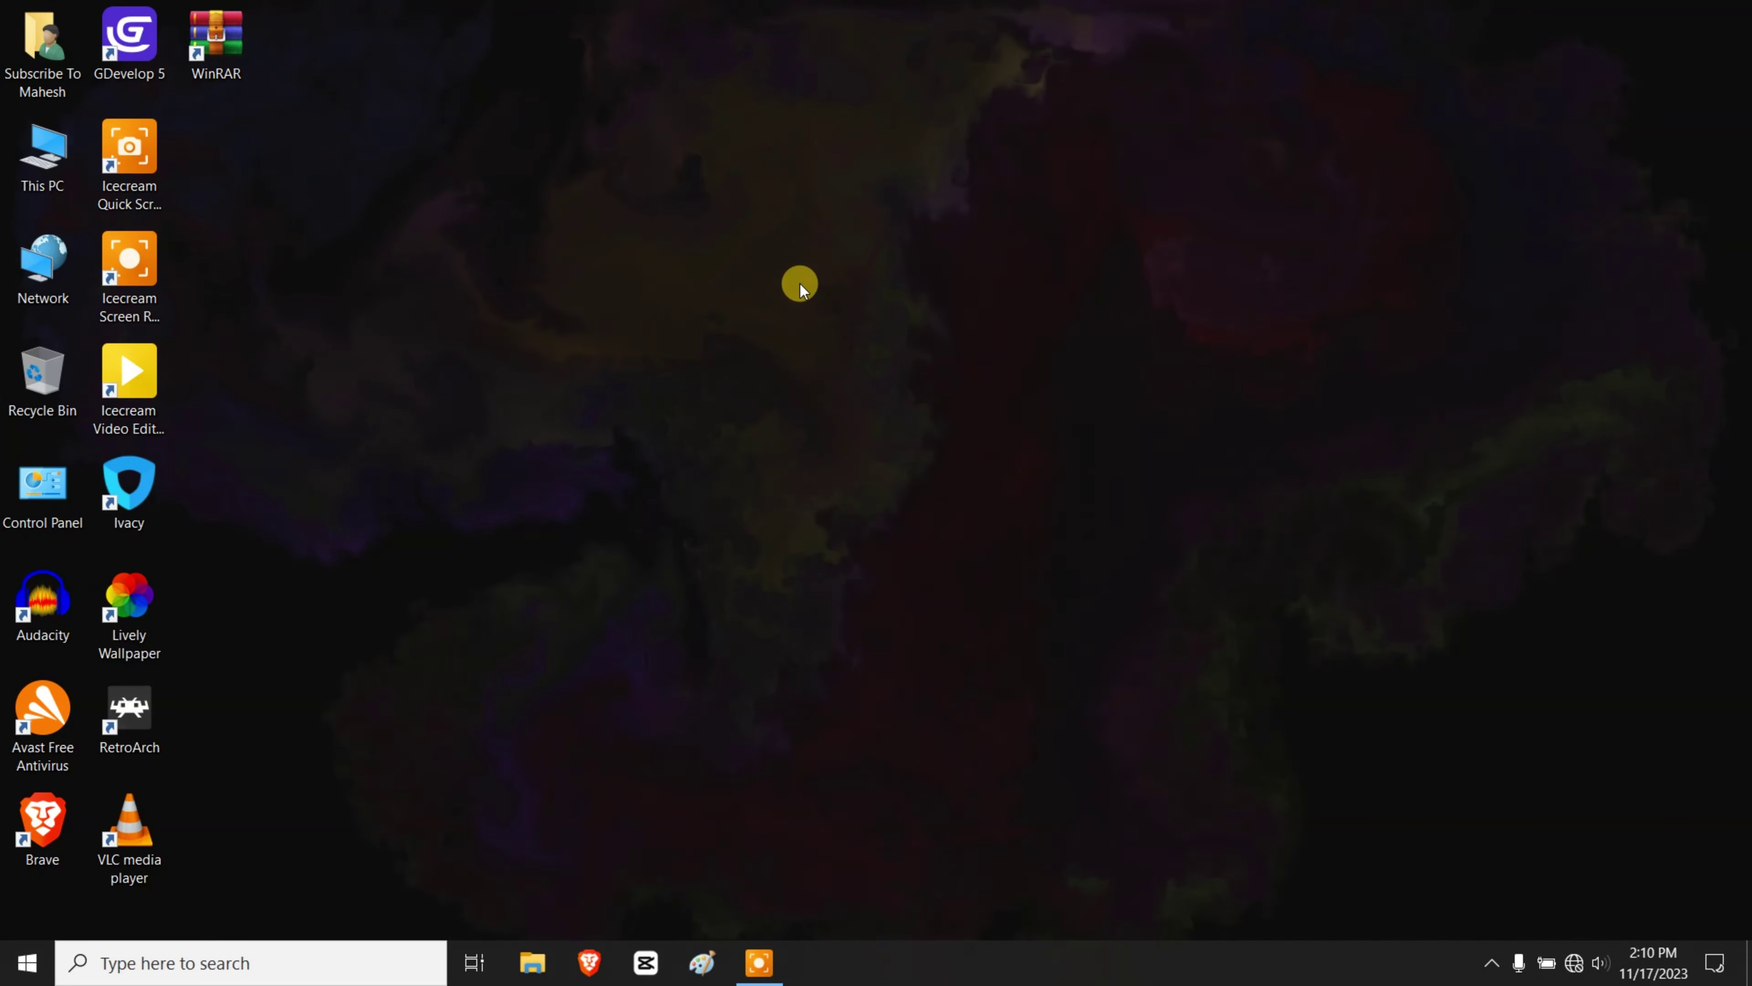
key("super+r")
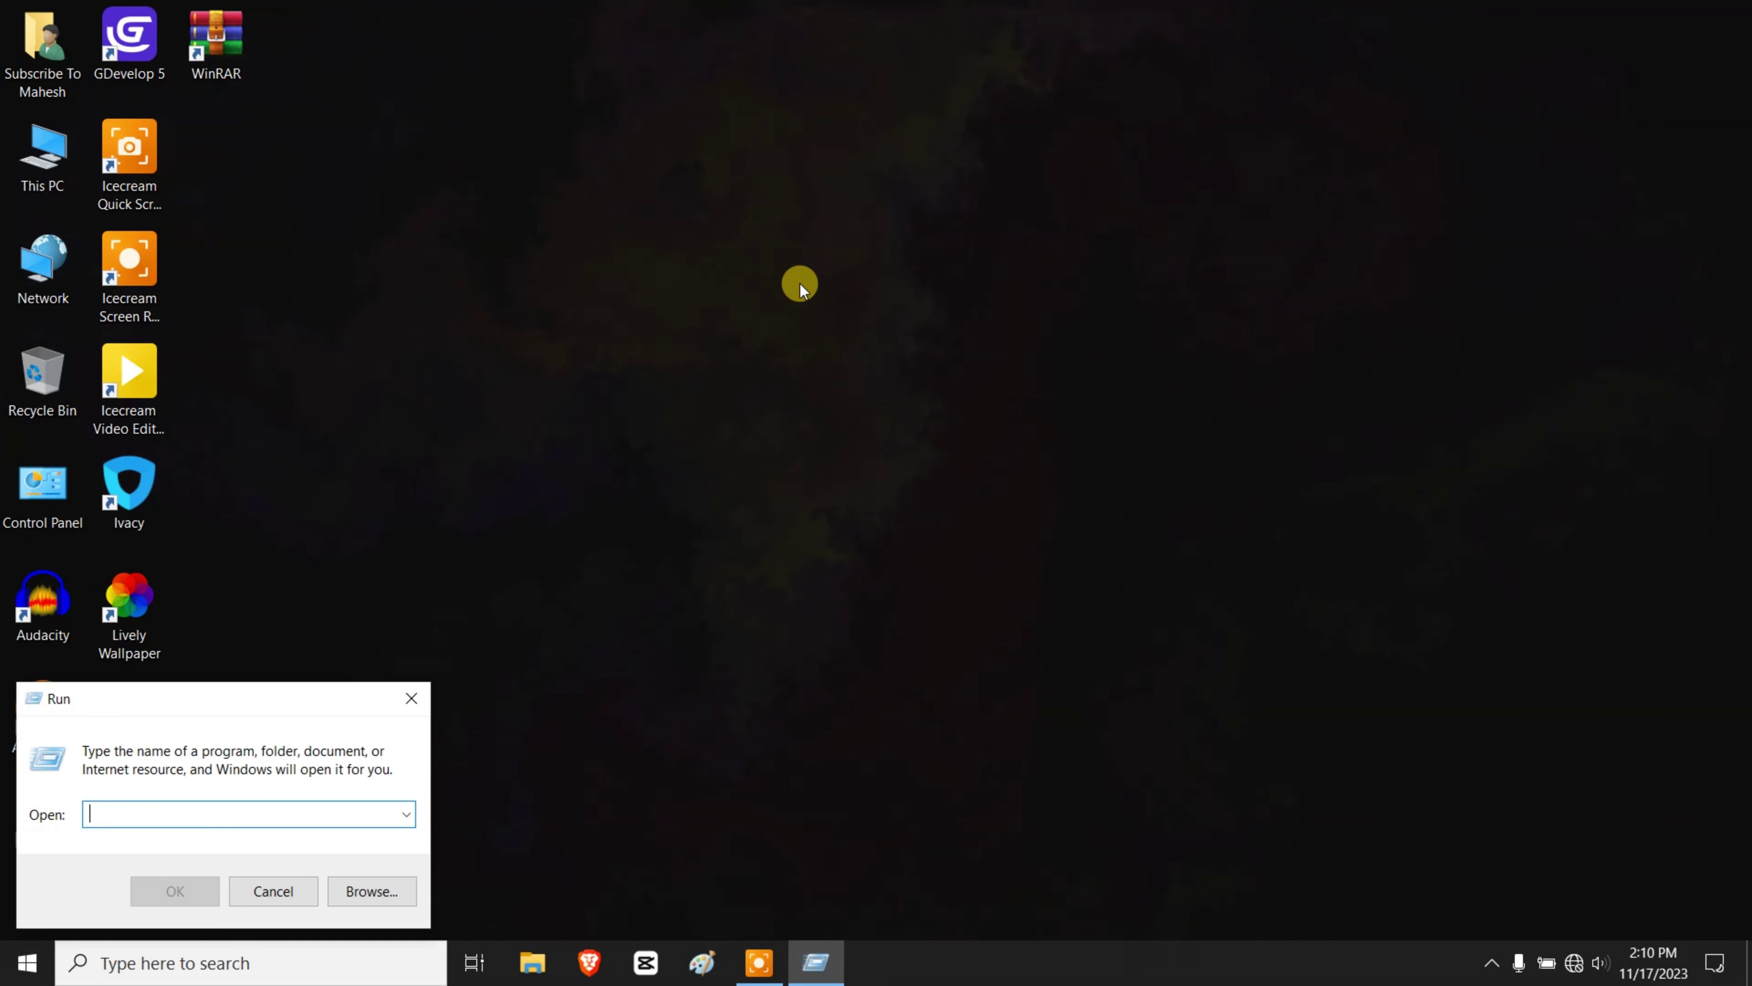
type("gpedit.msc")
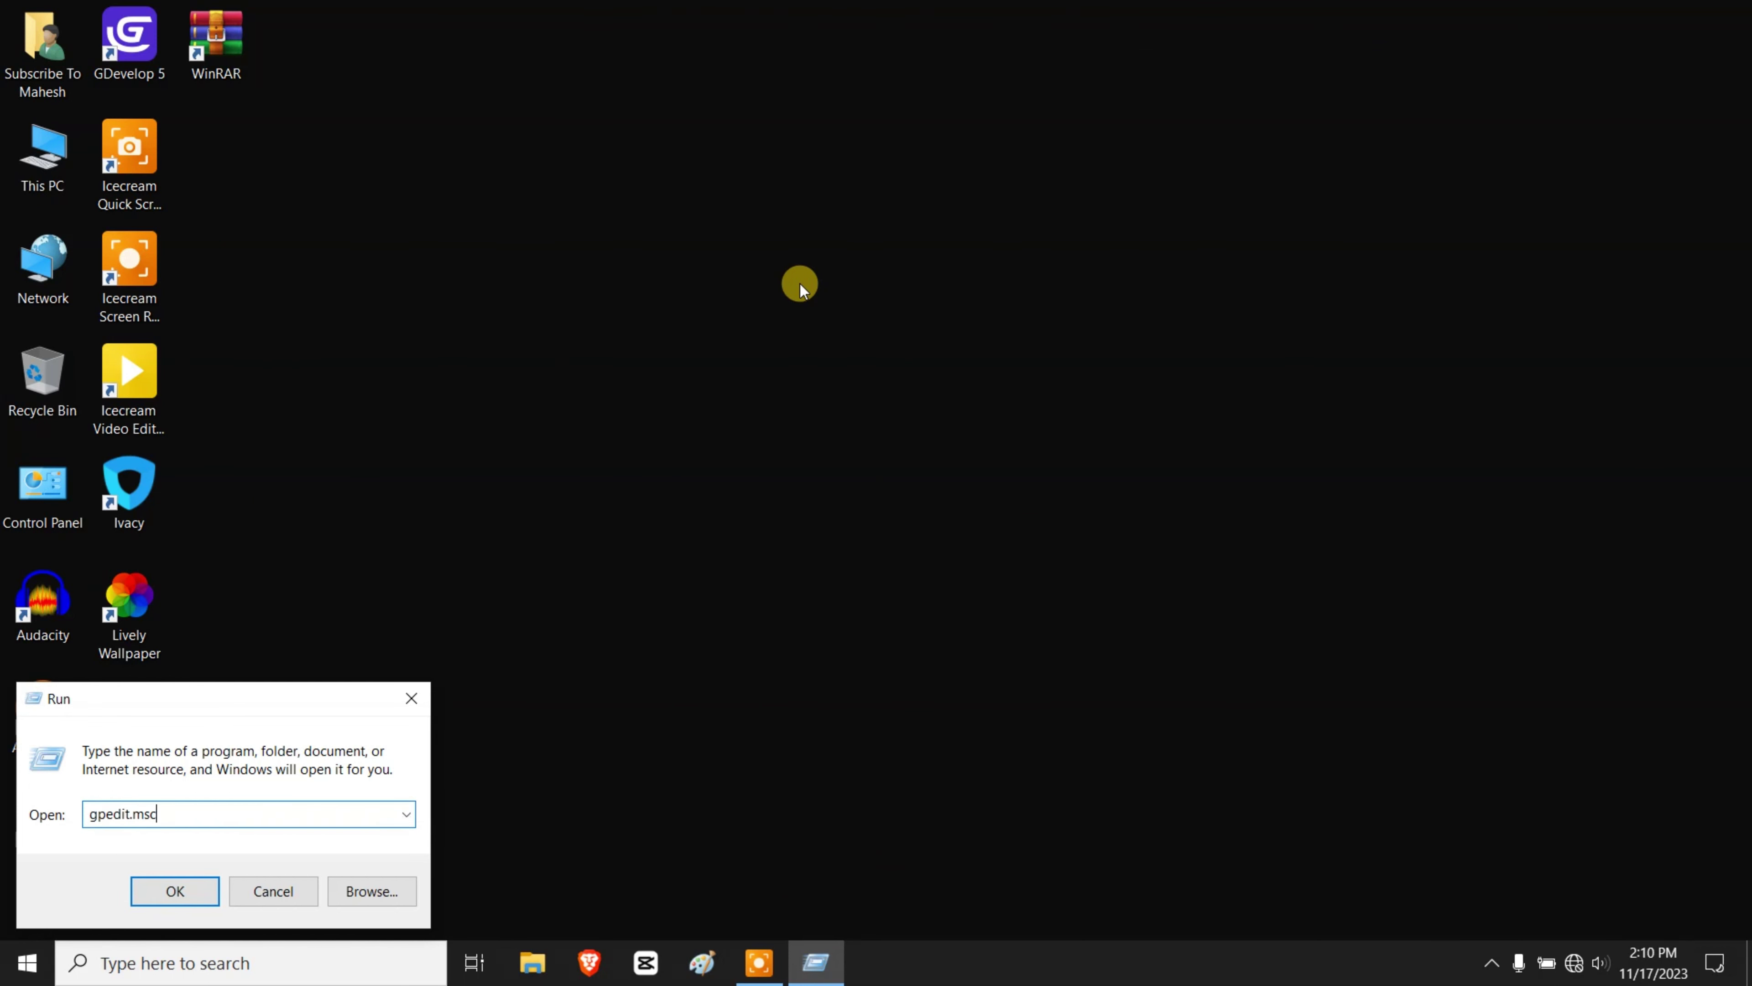
key("Return")
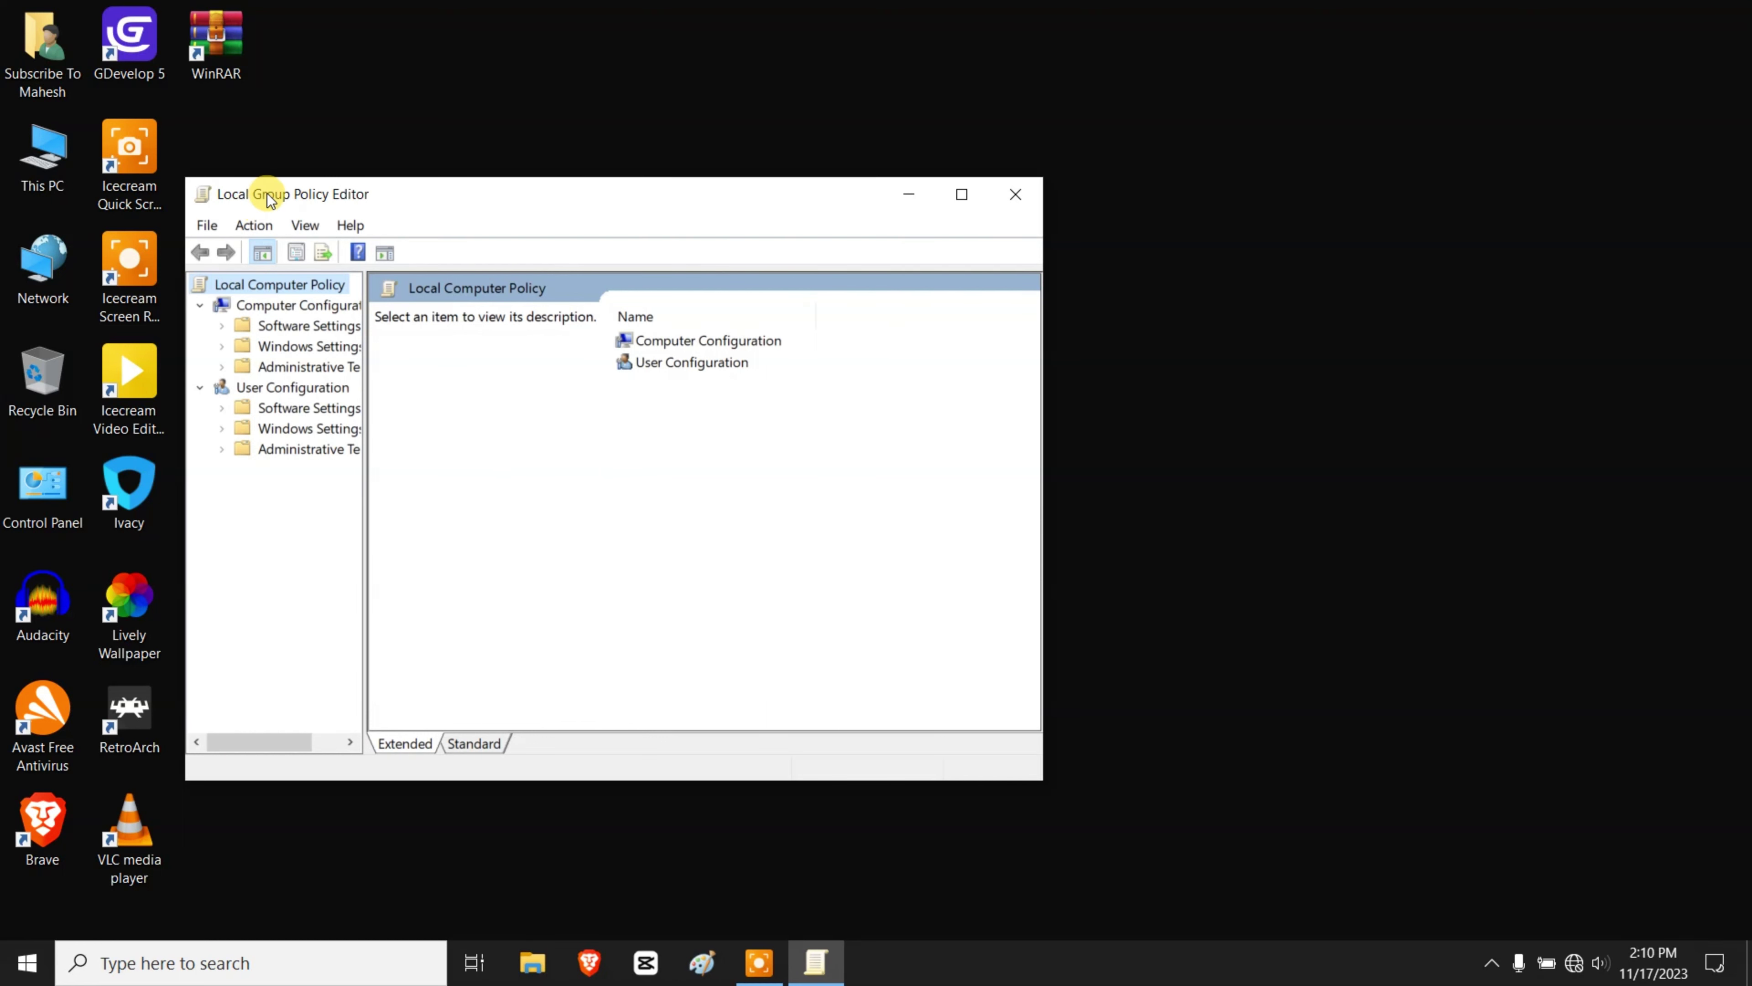
Maximize the editor and navigate Computer Configuration > Administrative Templates > Windows Components.
left_click(969, 197)
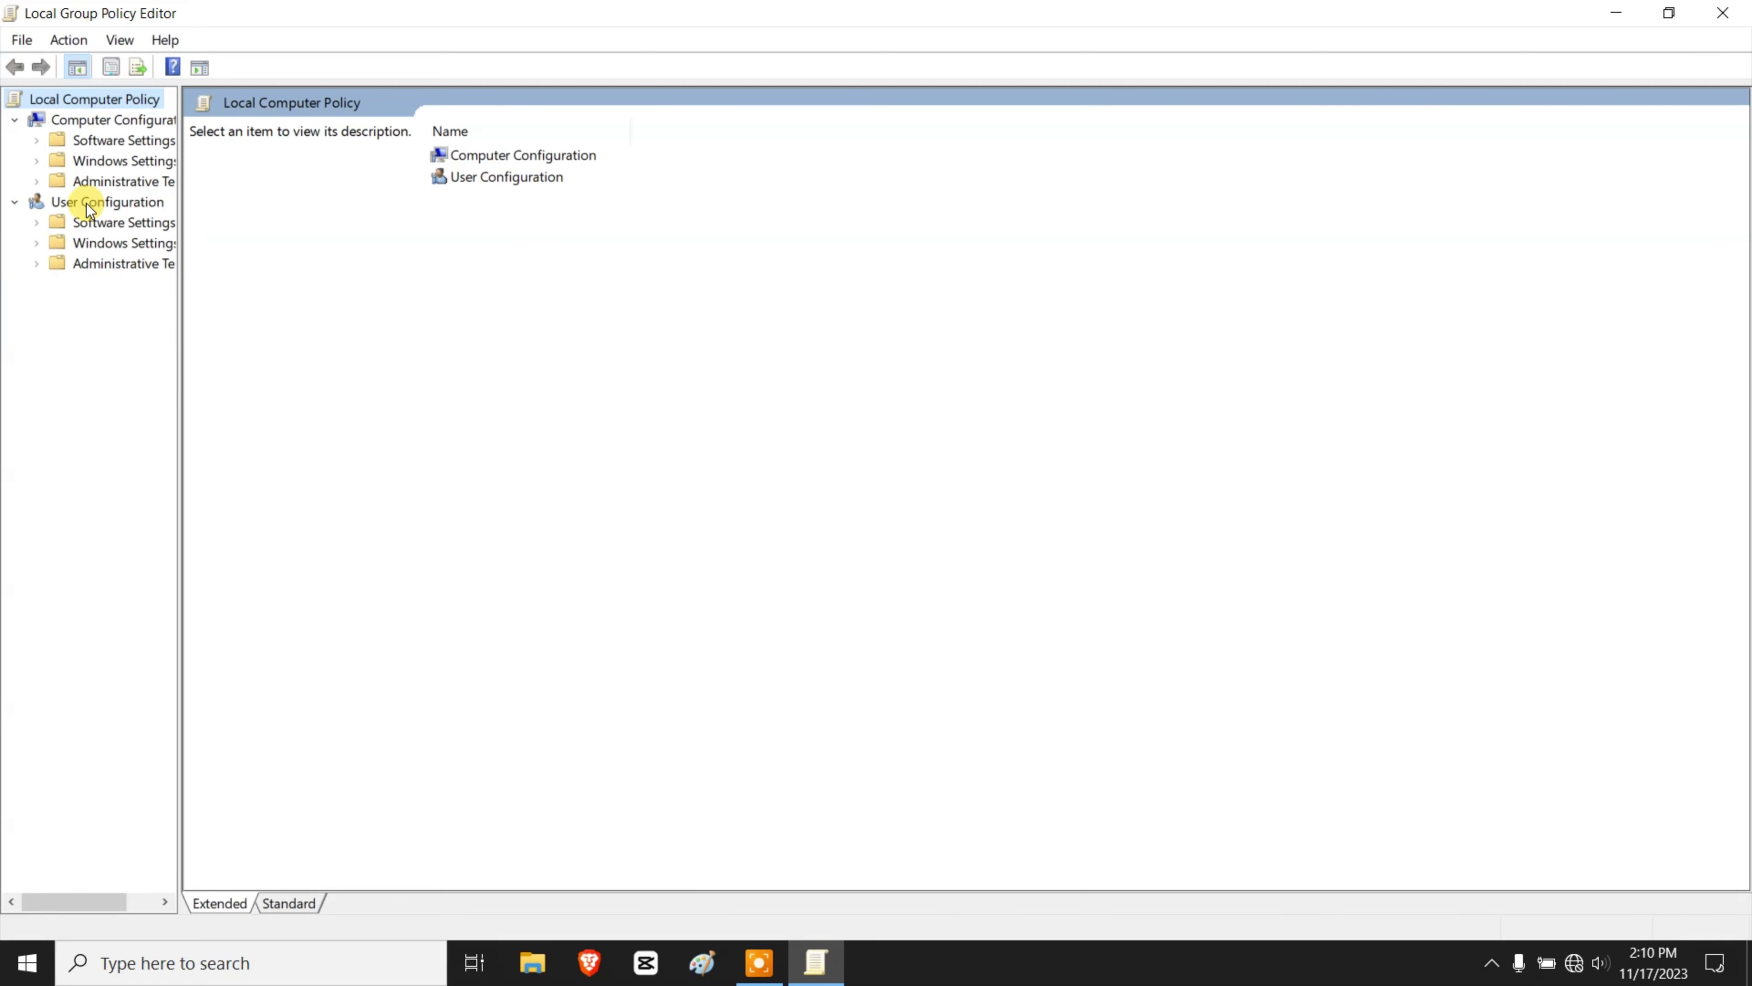
left_click_drag(178, 276, 371, 264)
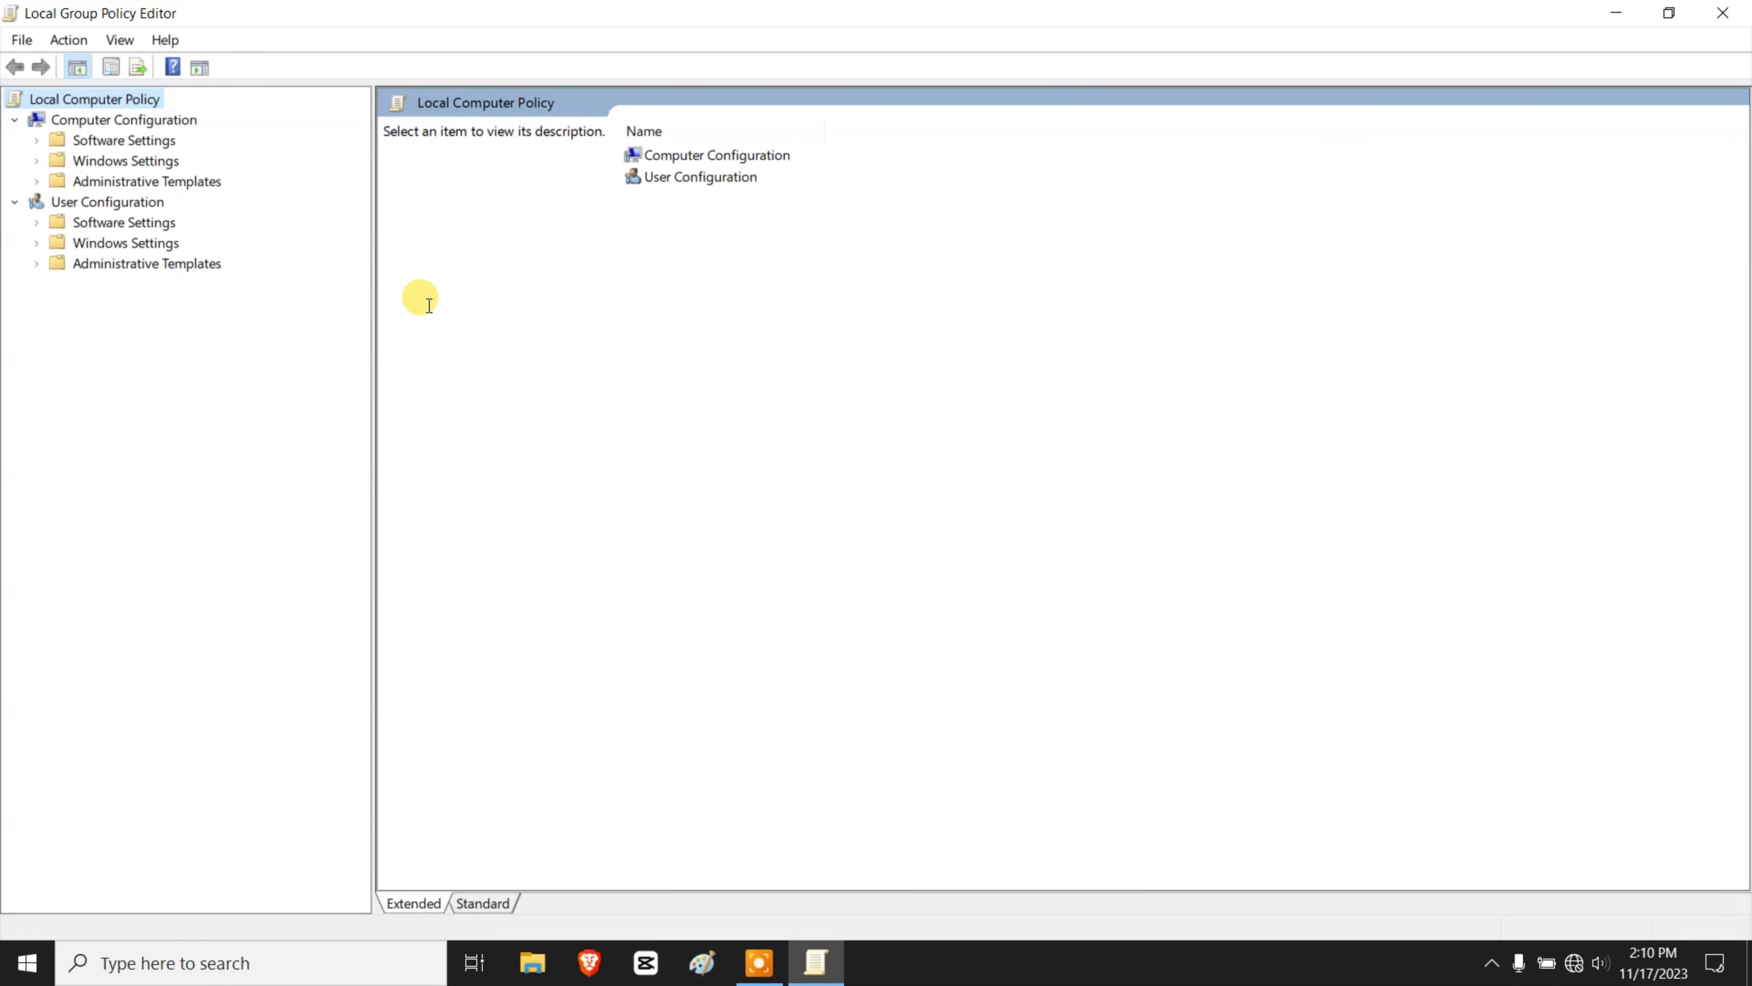
left_click(118, 122)
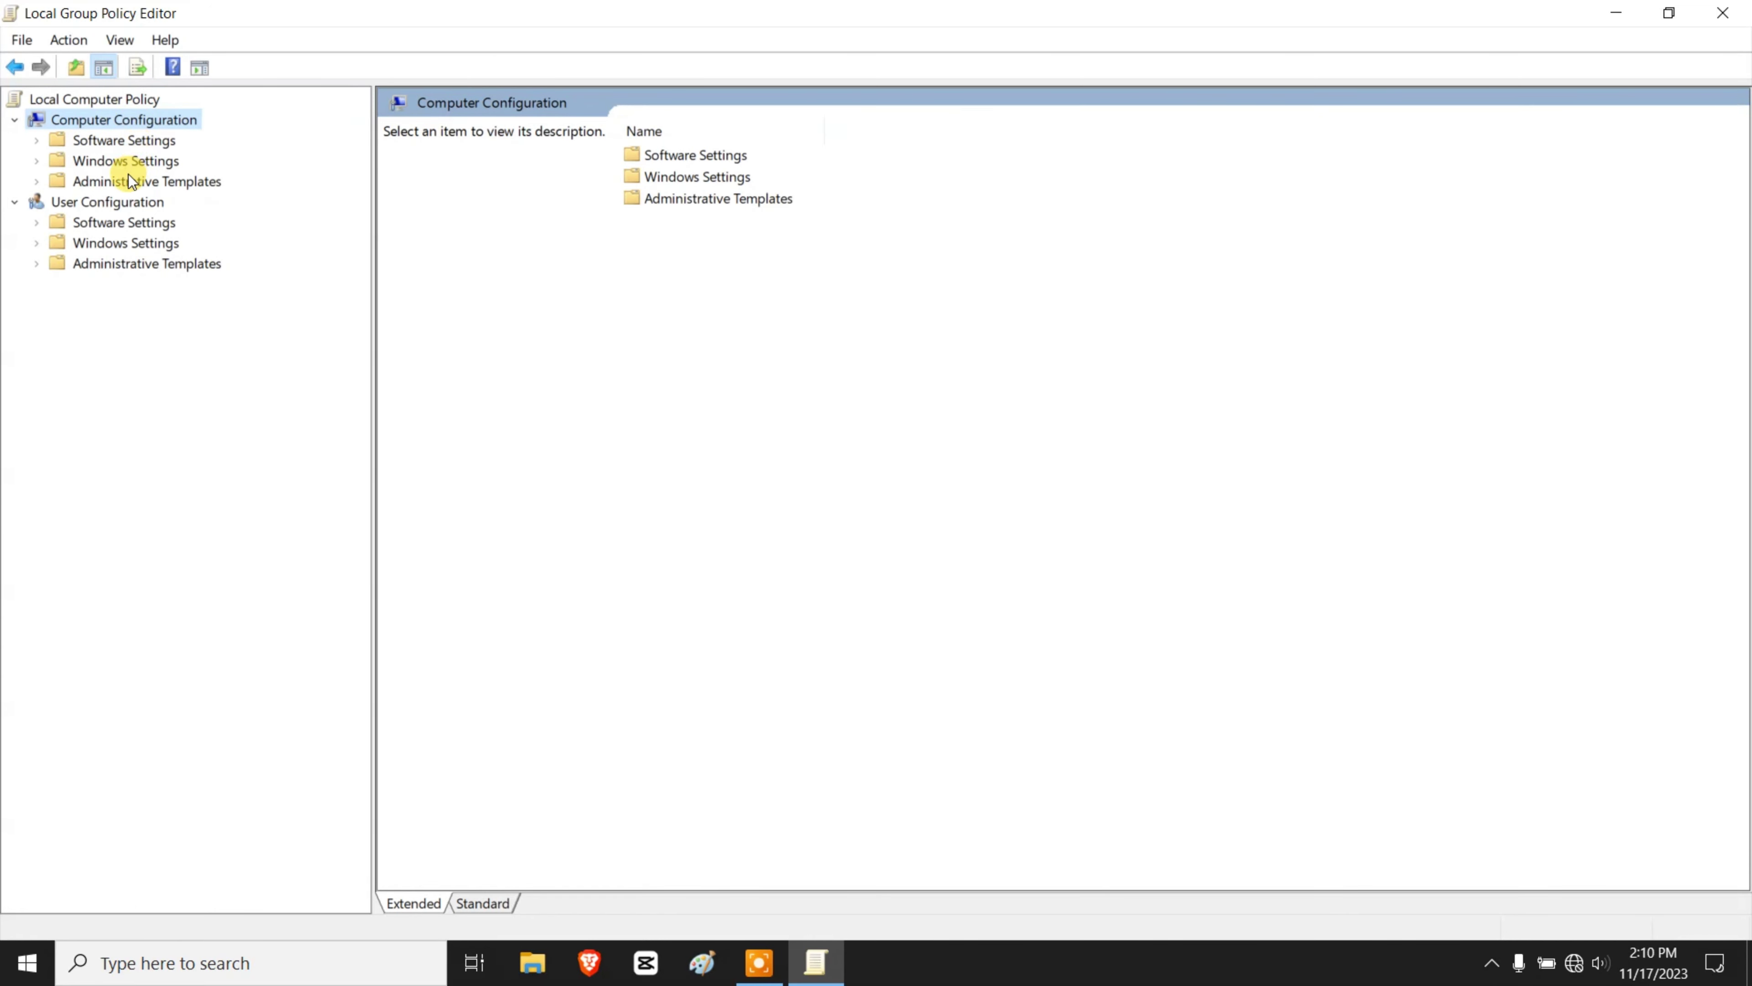
left_click(125, 185)
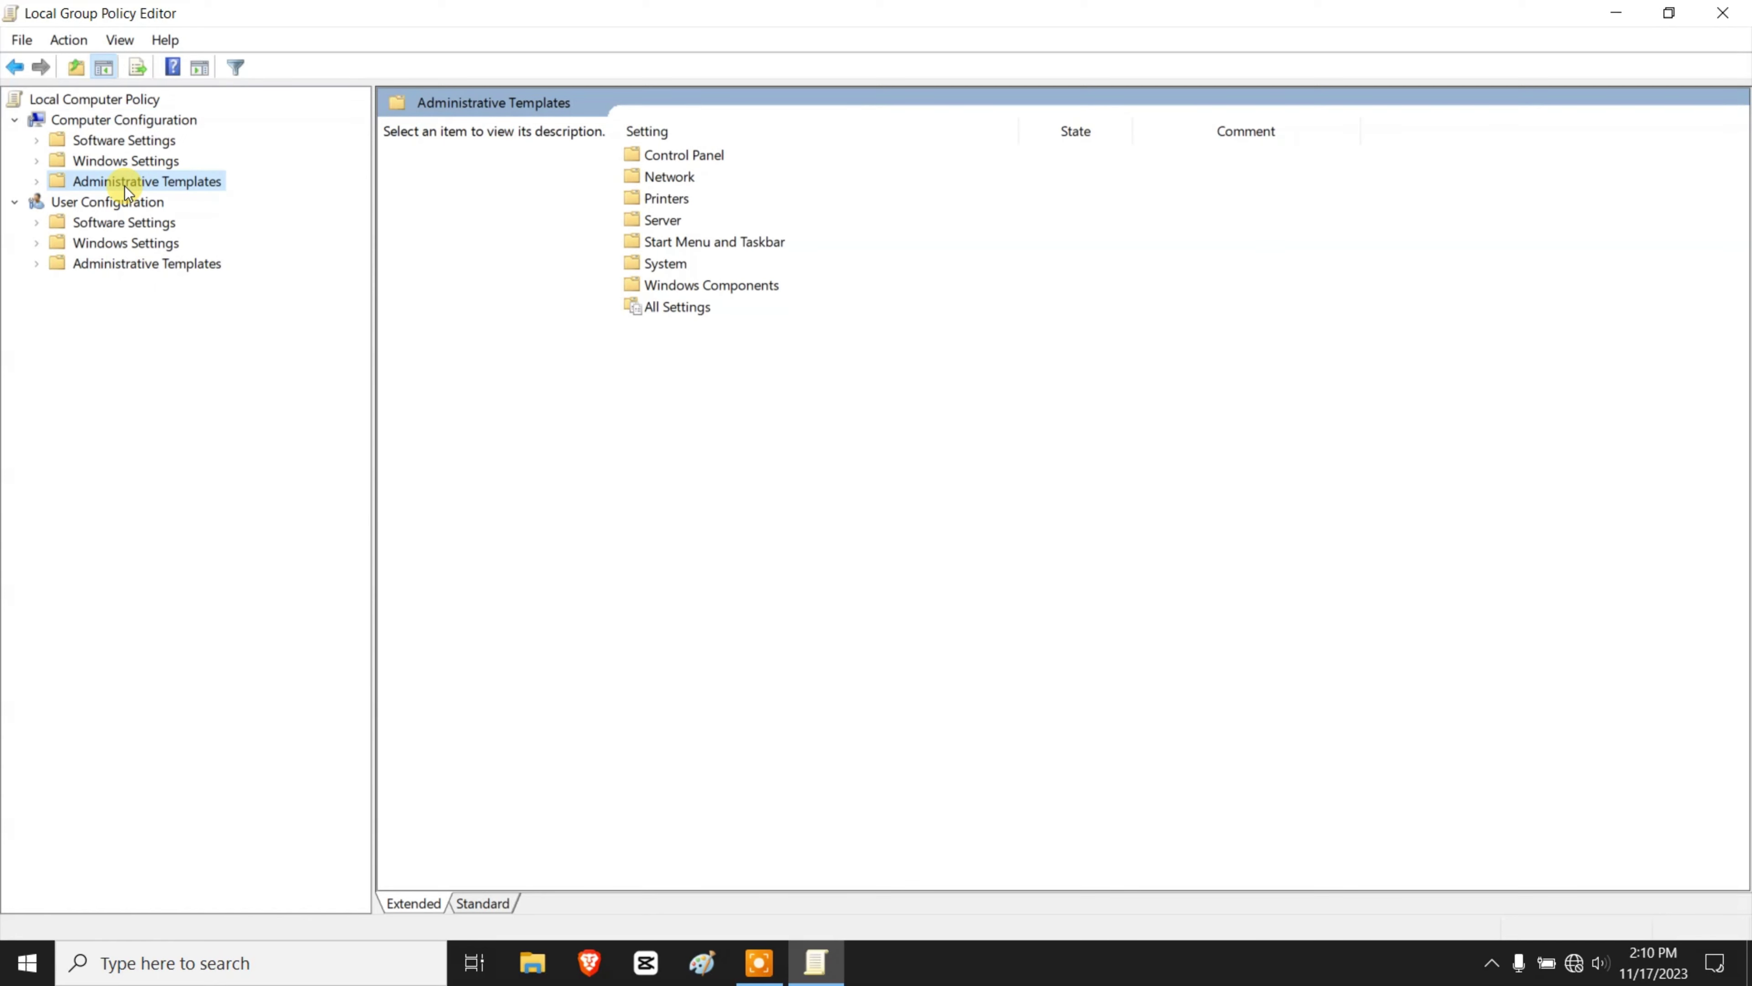
double_click(717, 288)
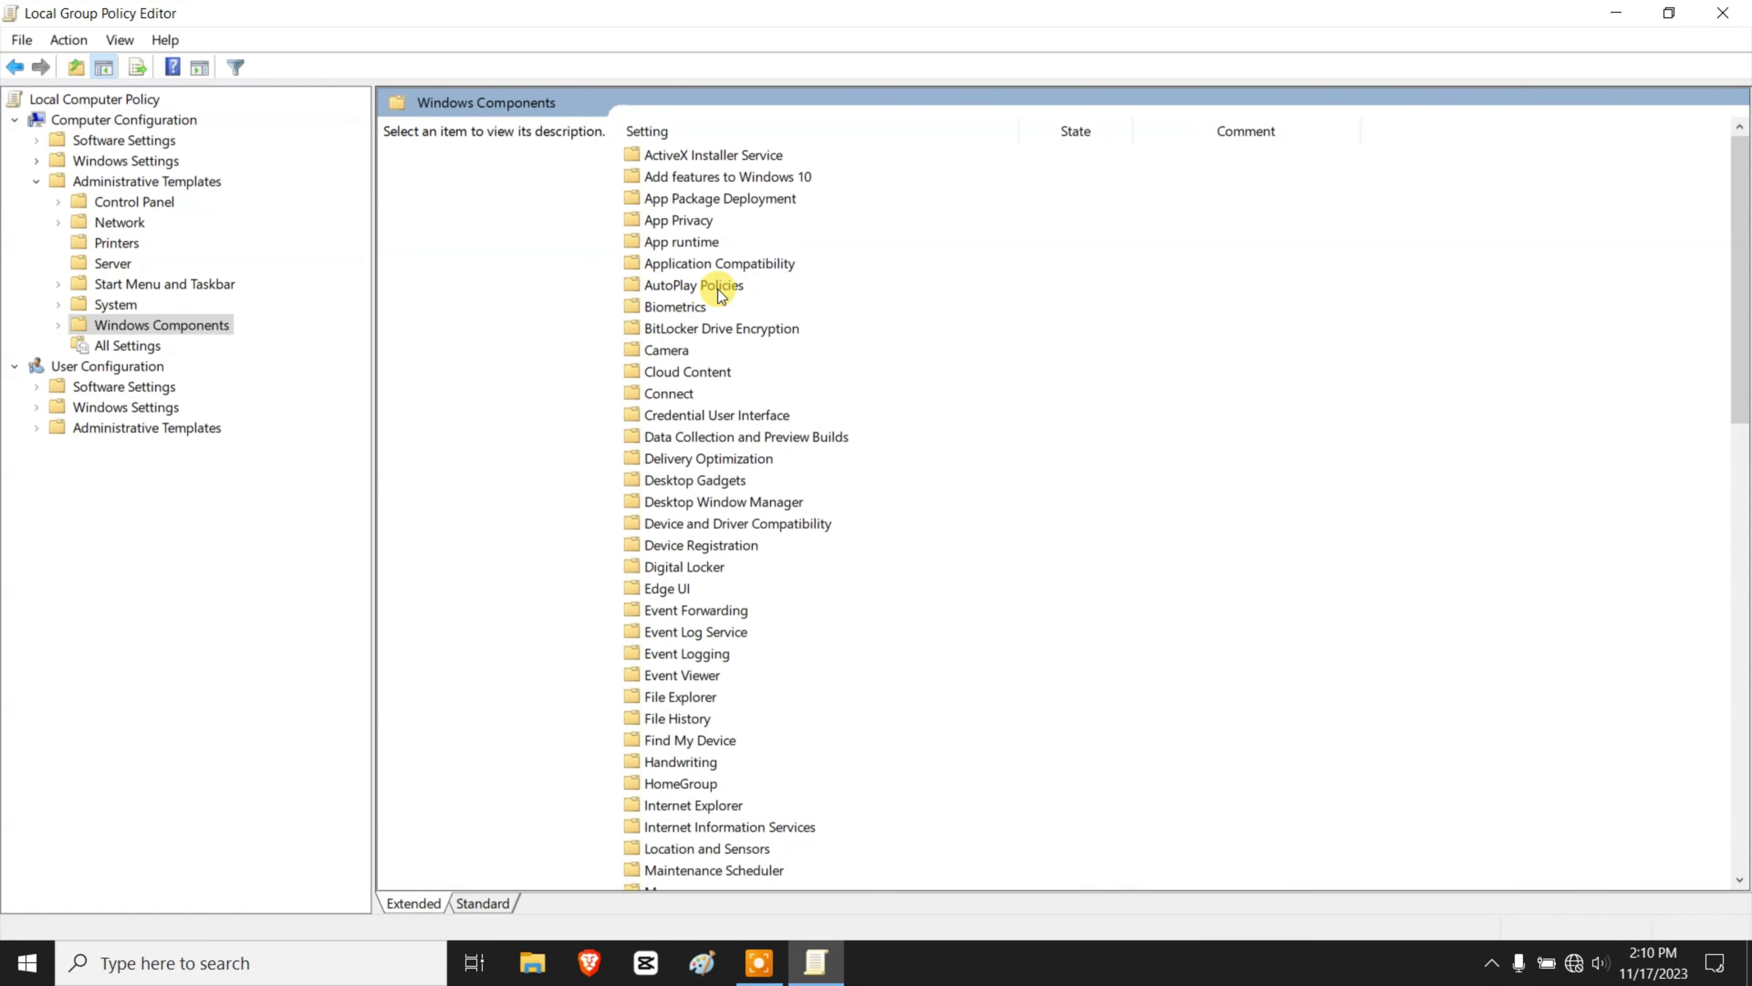
left_click(61, 324)
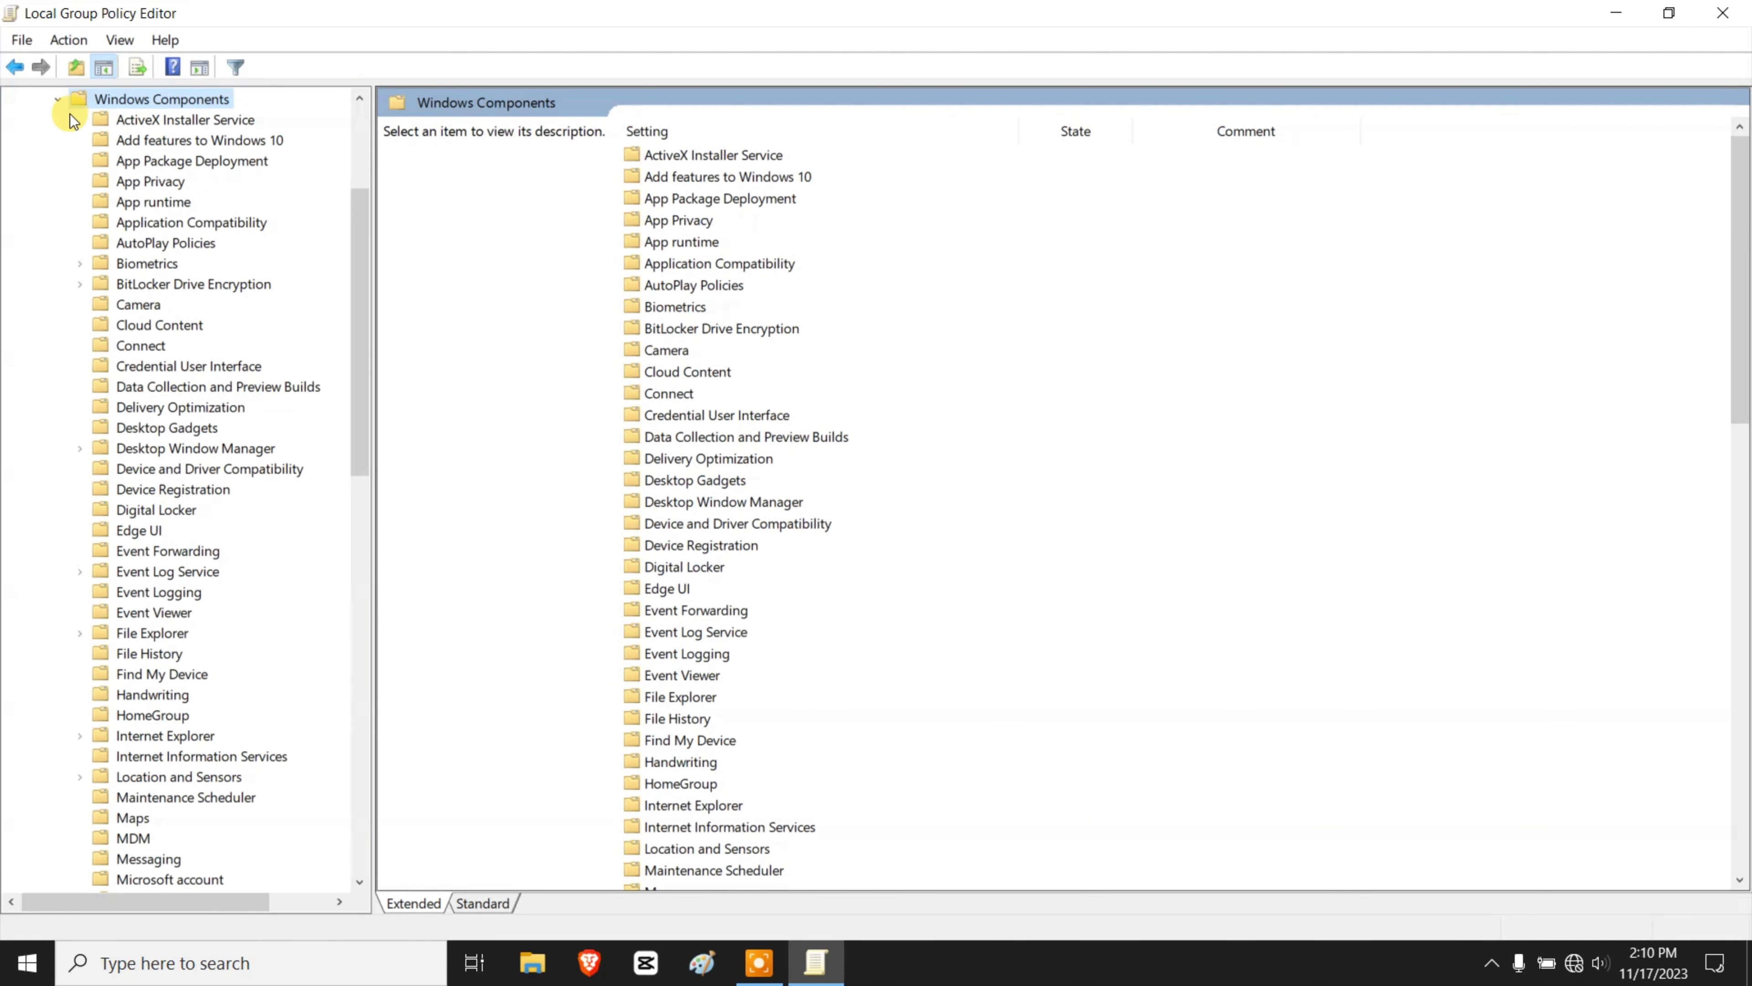
left_click(57, 98)
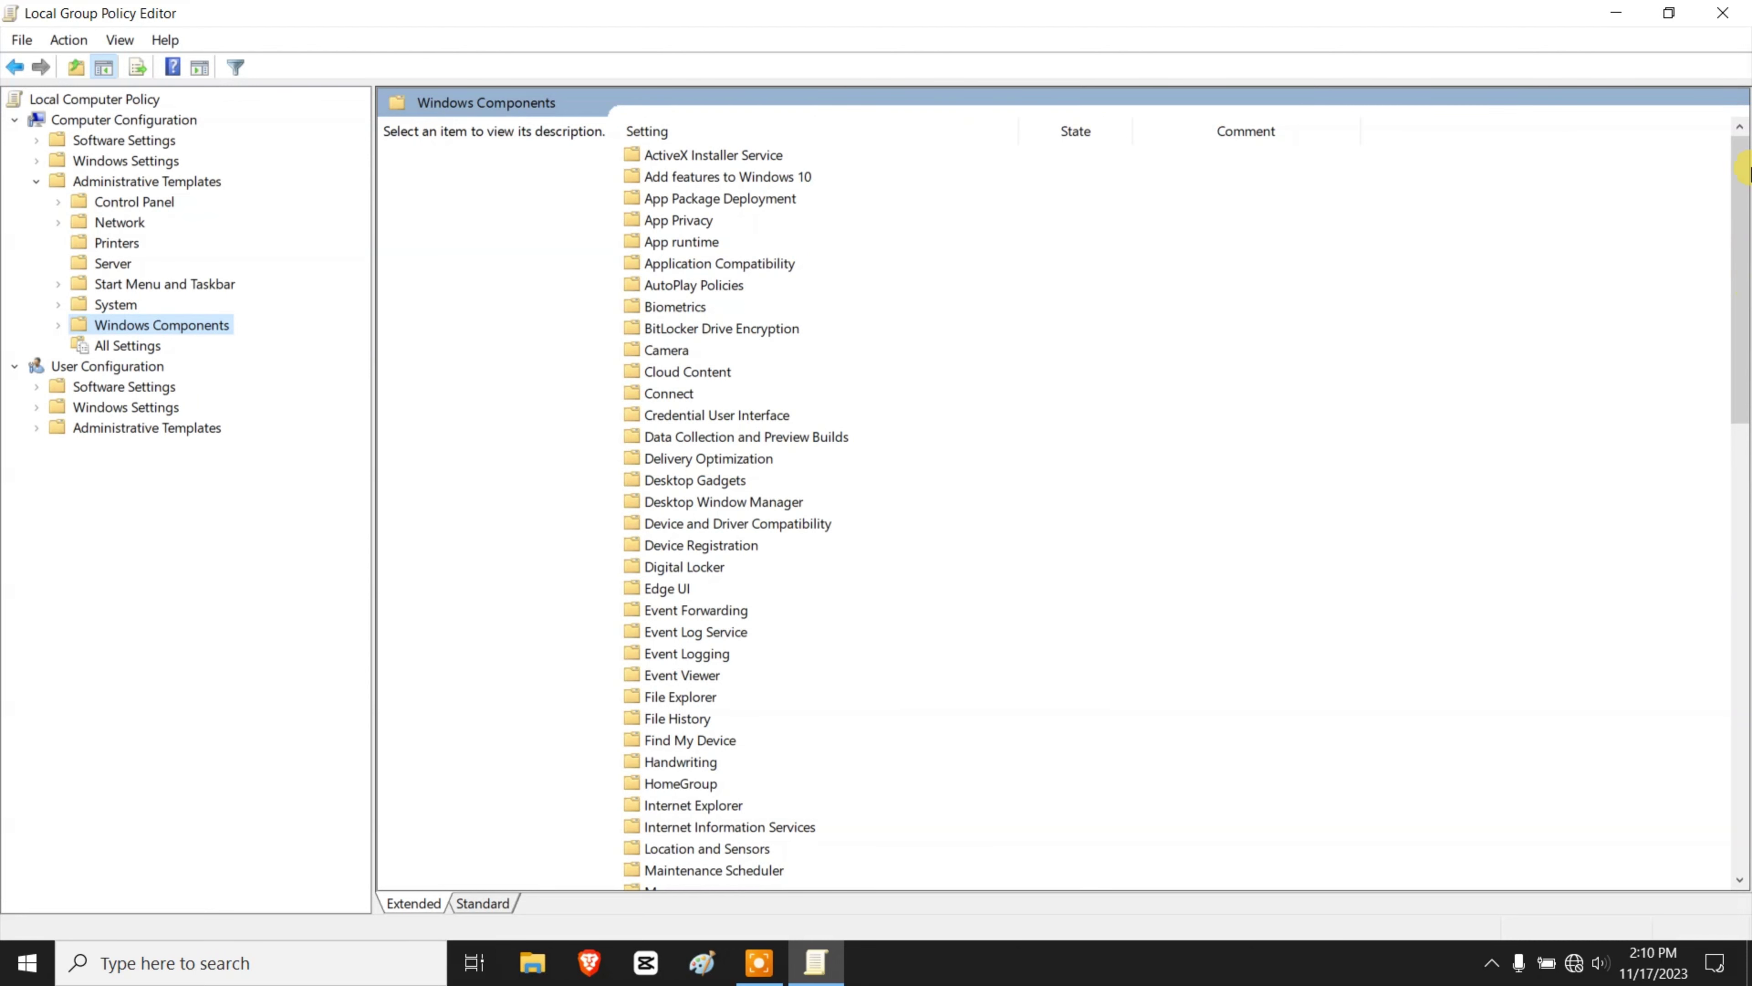
Open the Windows Update policy folder and select Configure Automatic Updates.
left_click_drag(1746, 222, 1743, 557)
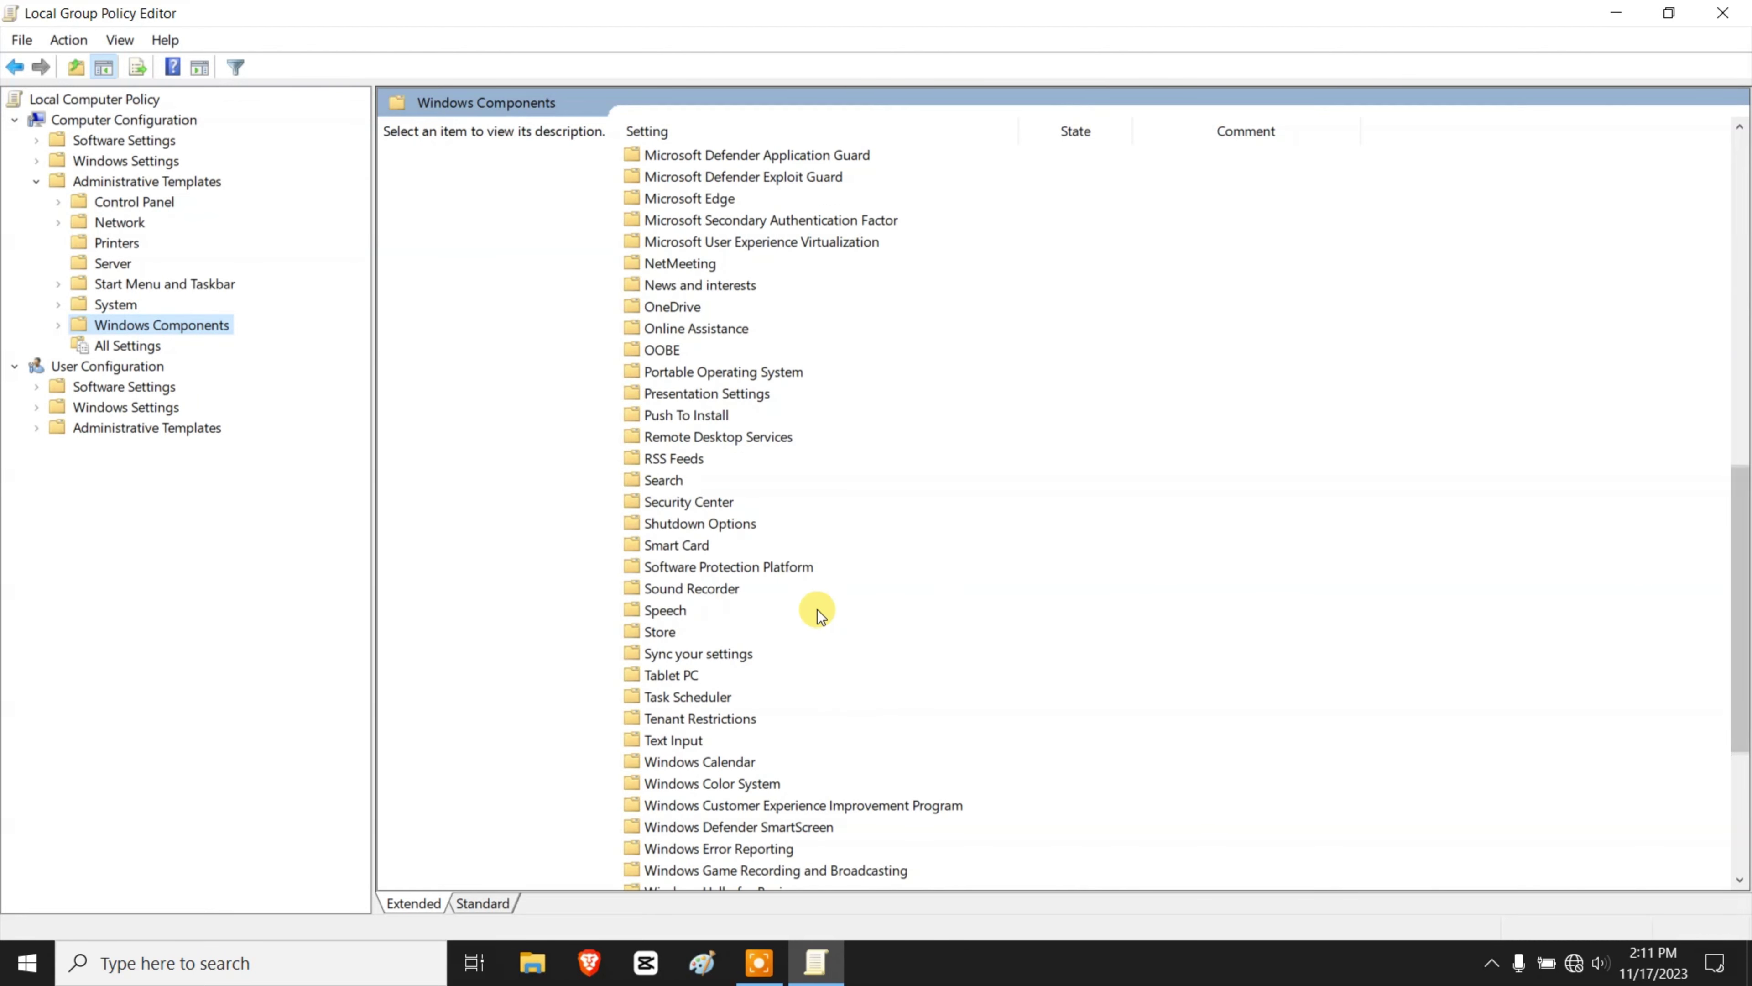
scroll(814, 610, "down", 5)
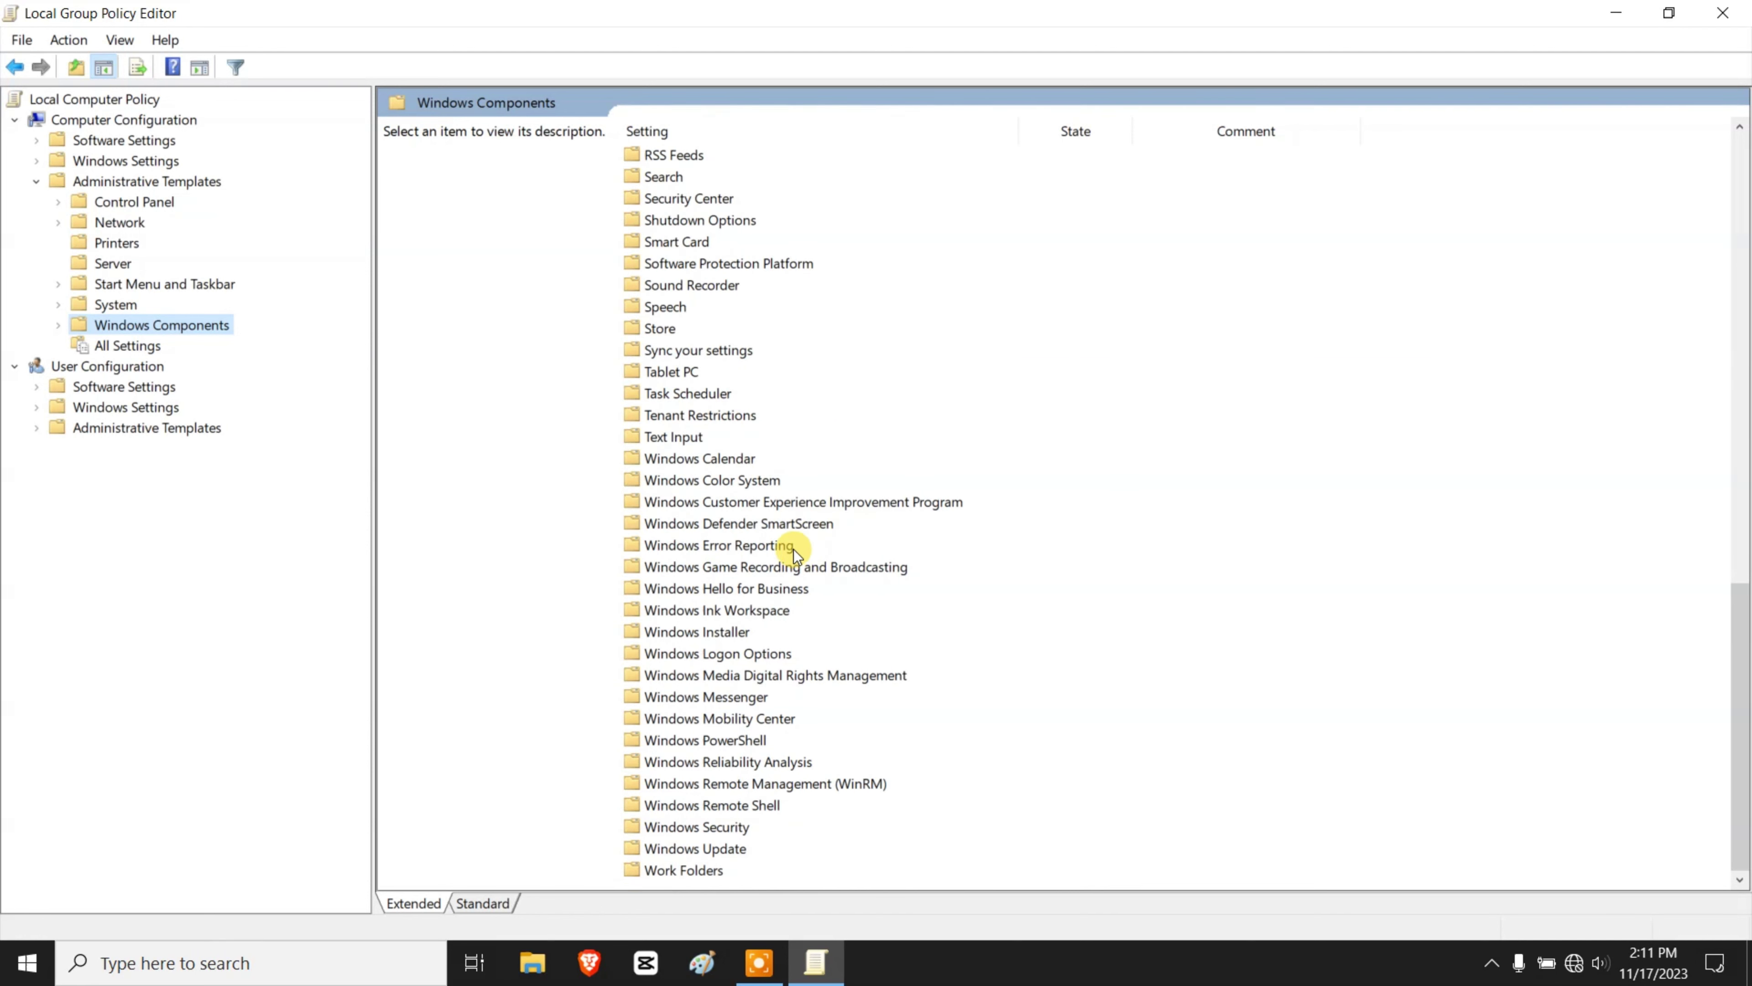
left_click(722, 850)
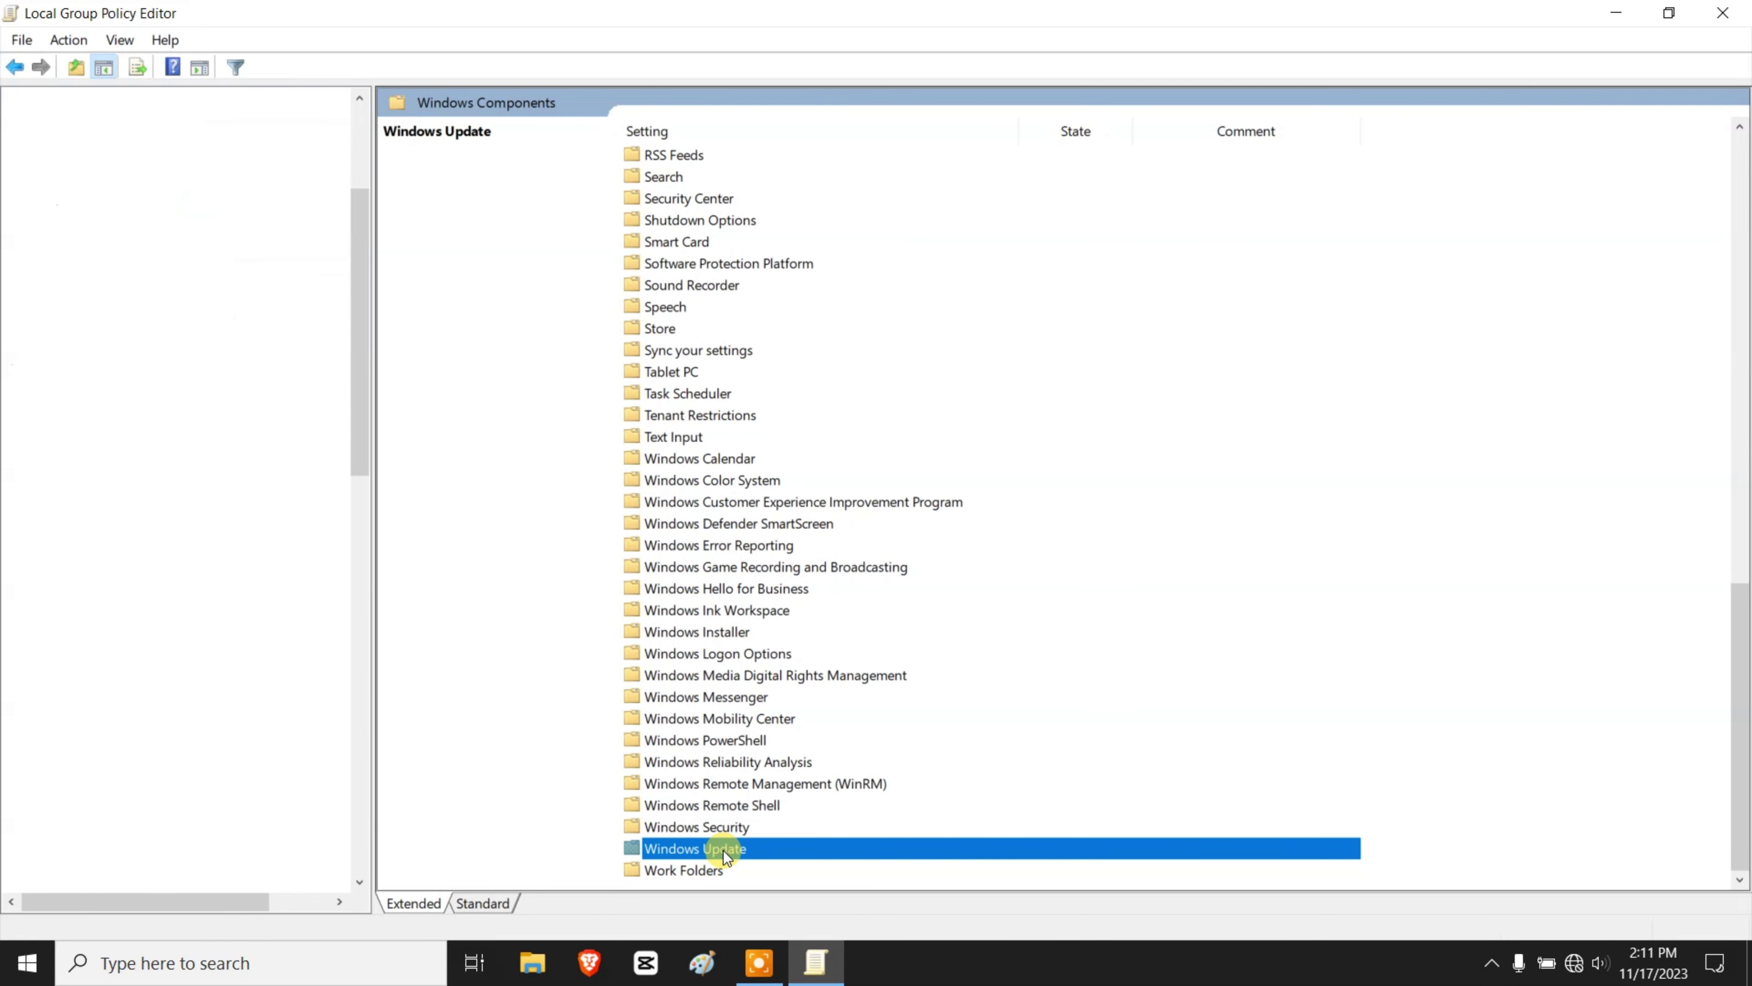
double_click(723, 851)
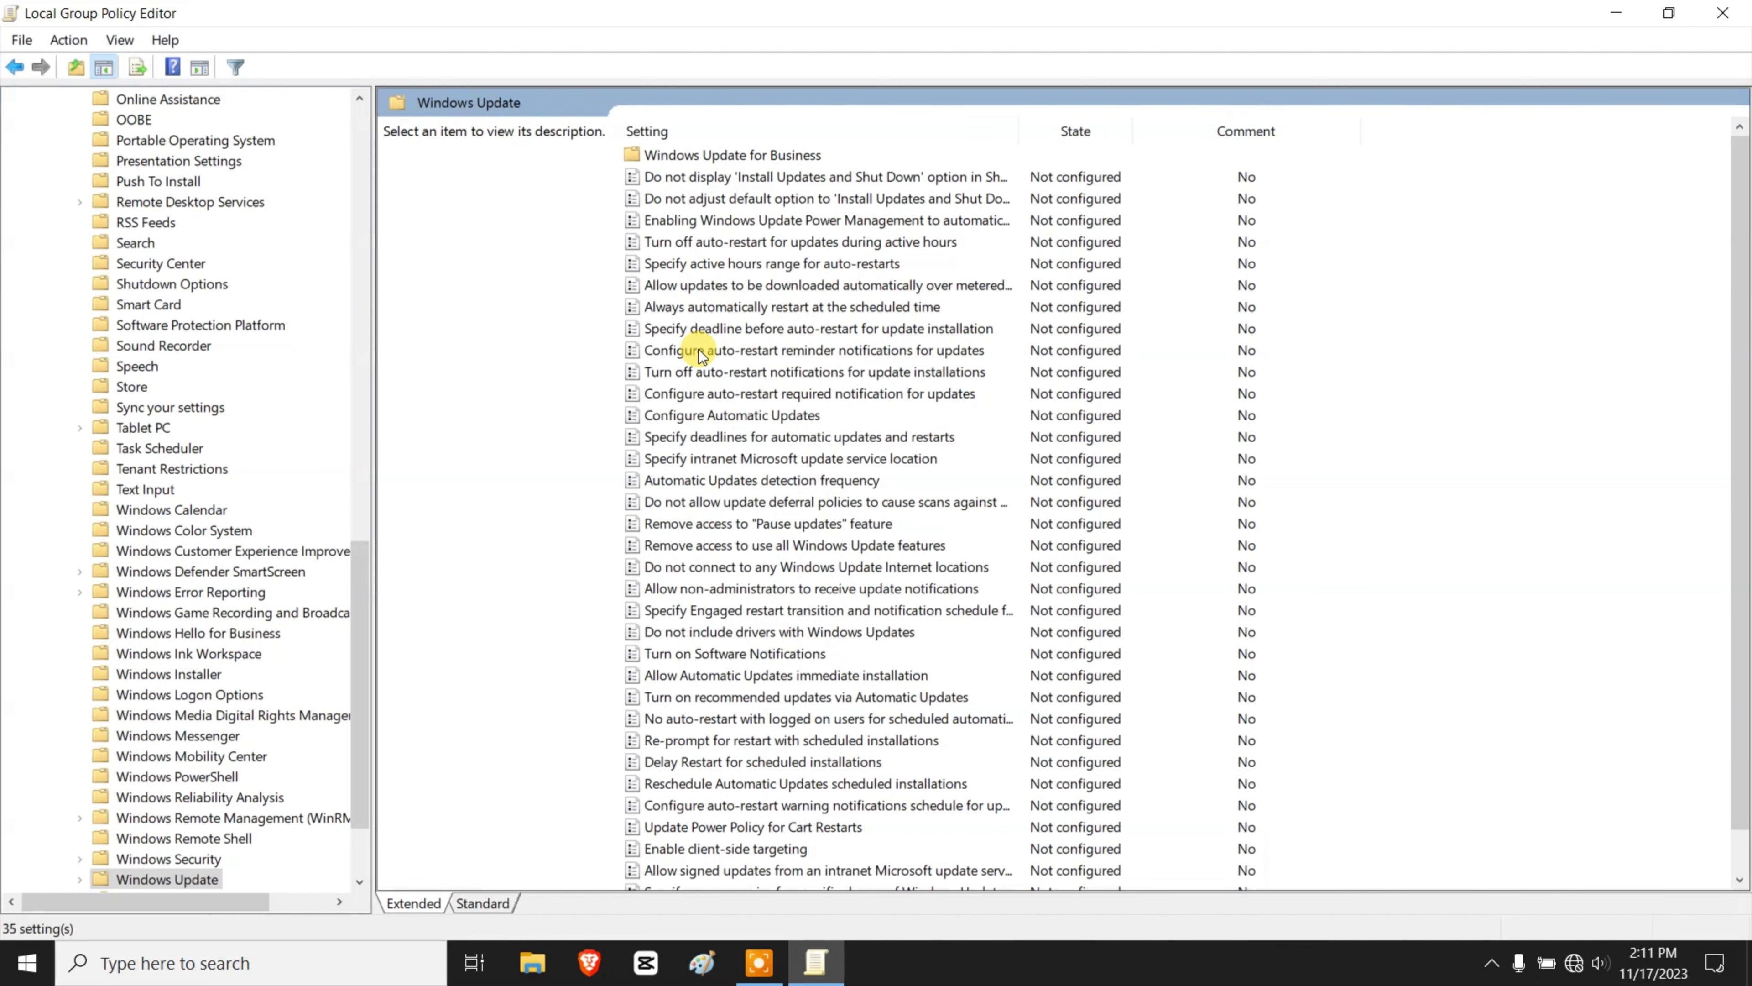
left_click(718, 417)
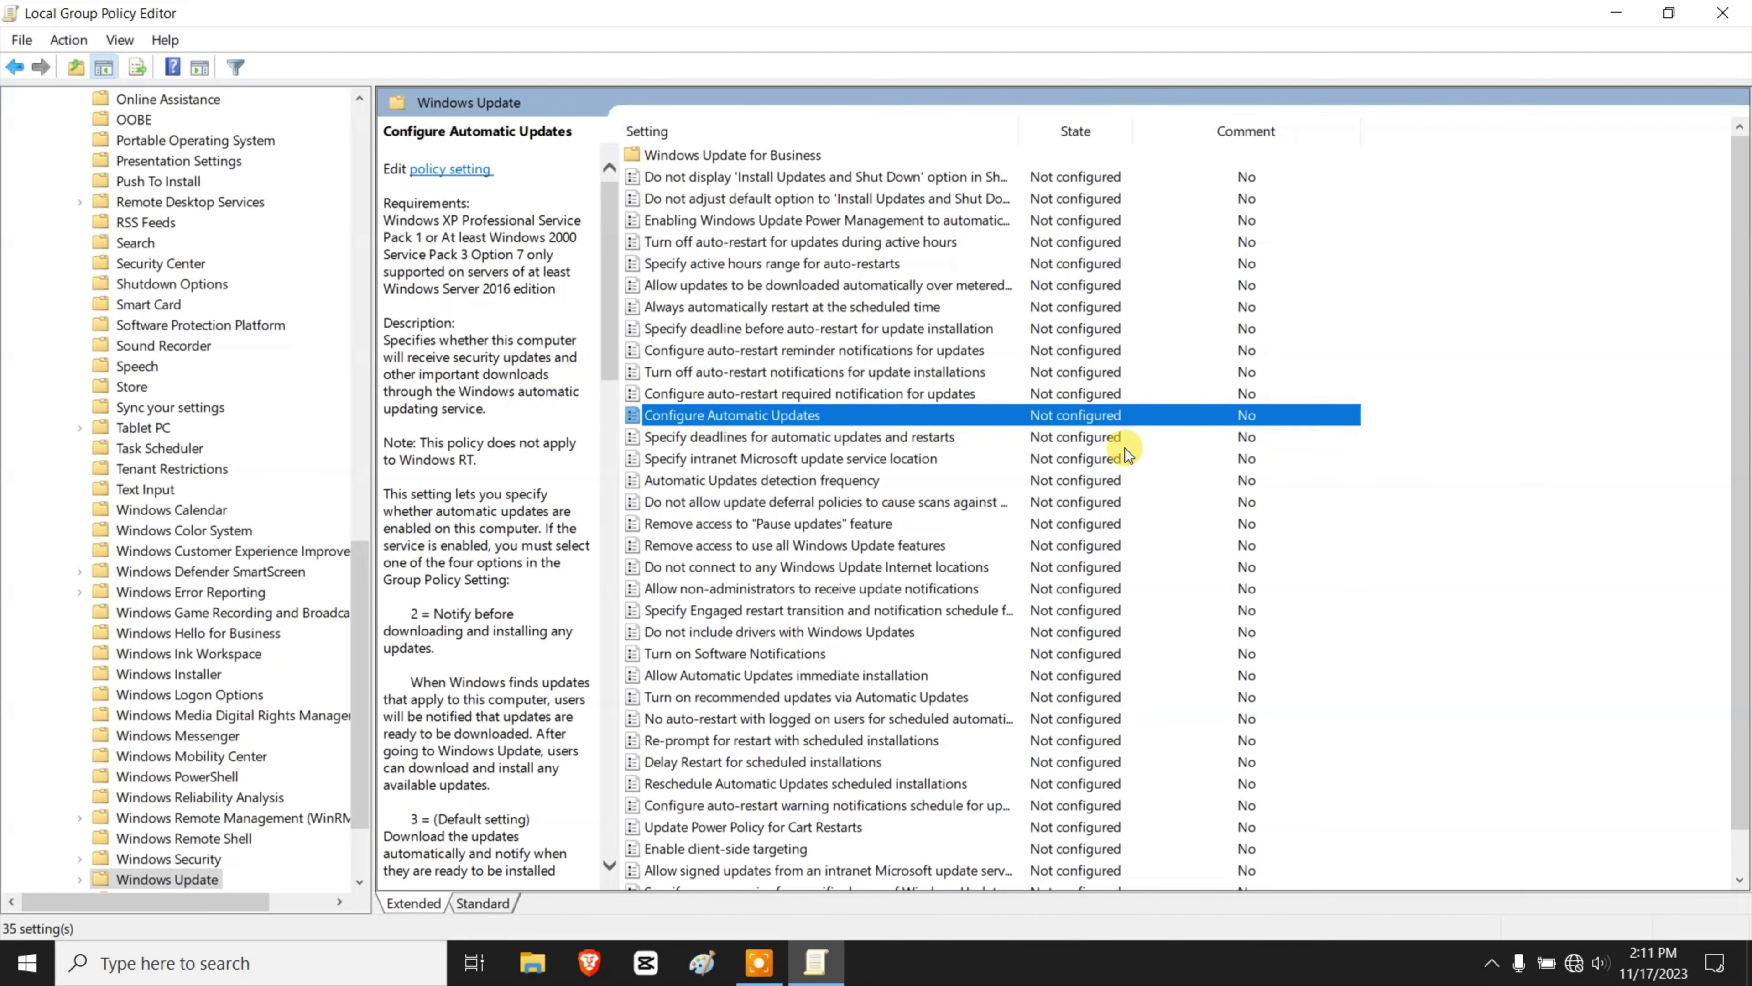
Set the Configure Automatic Updates policy to Disabled and confirm with Apply and OK.
double_click(742, 417)
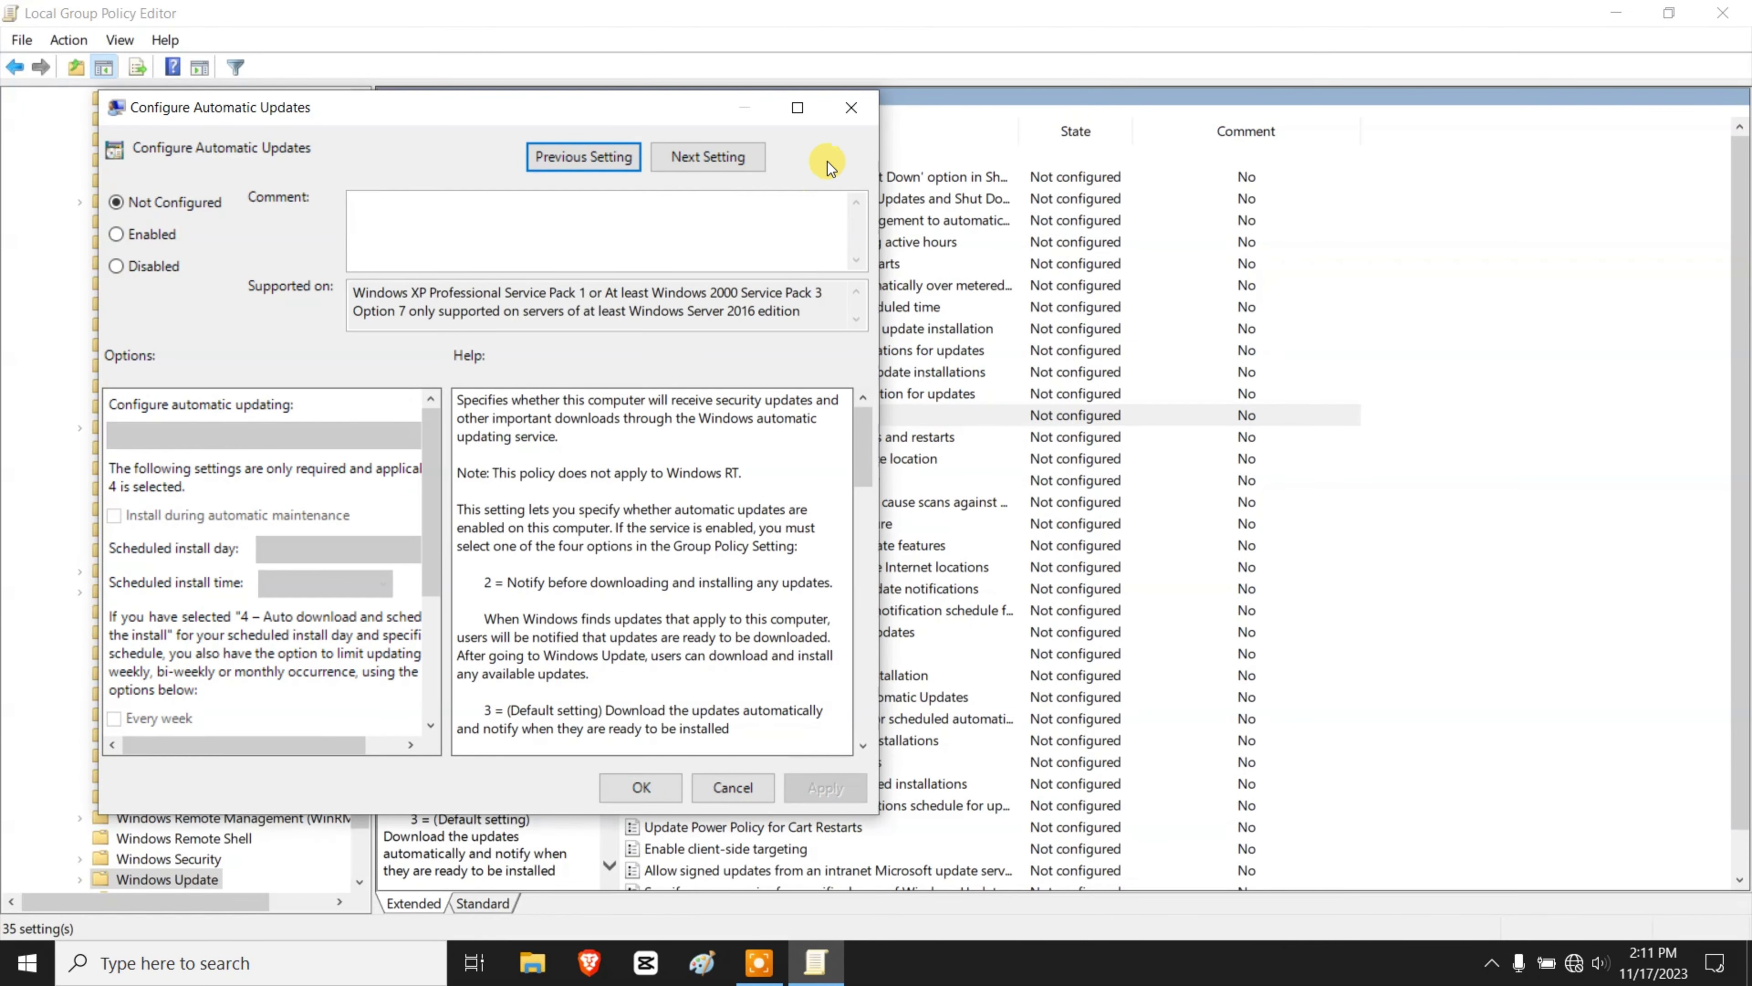
left_click(803, 112)
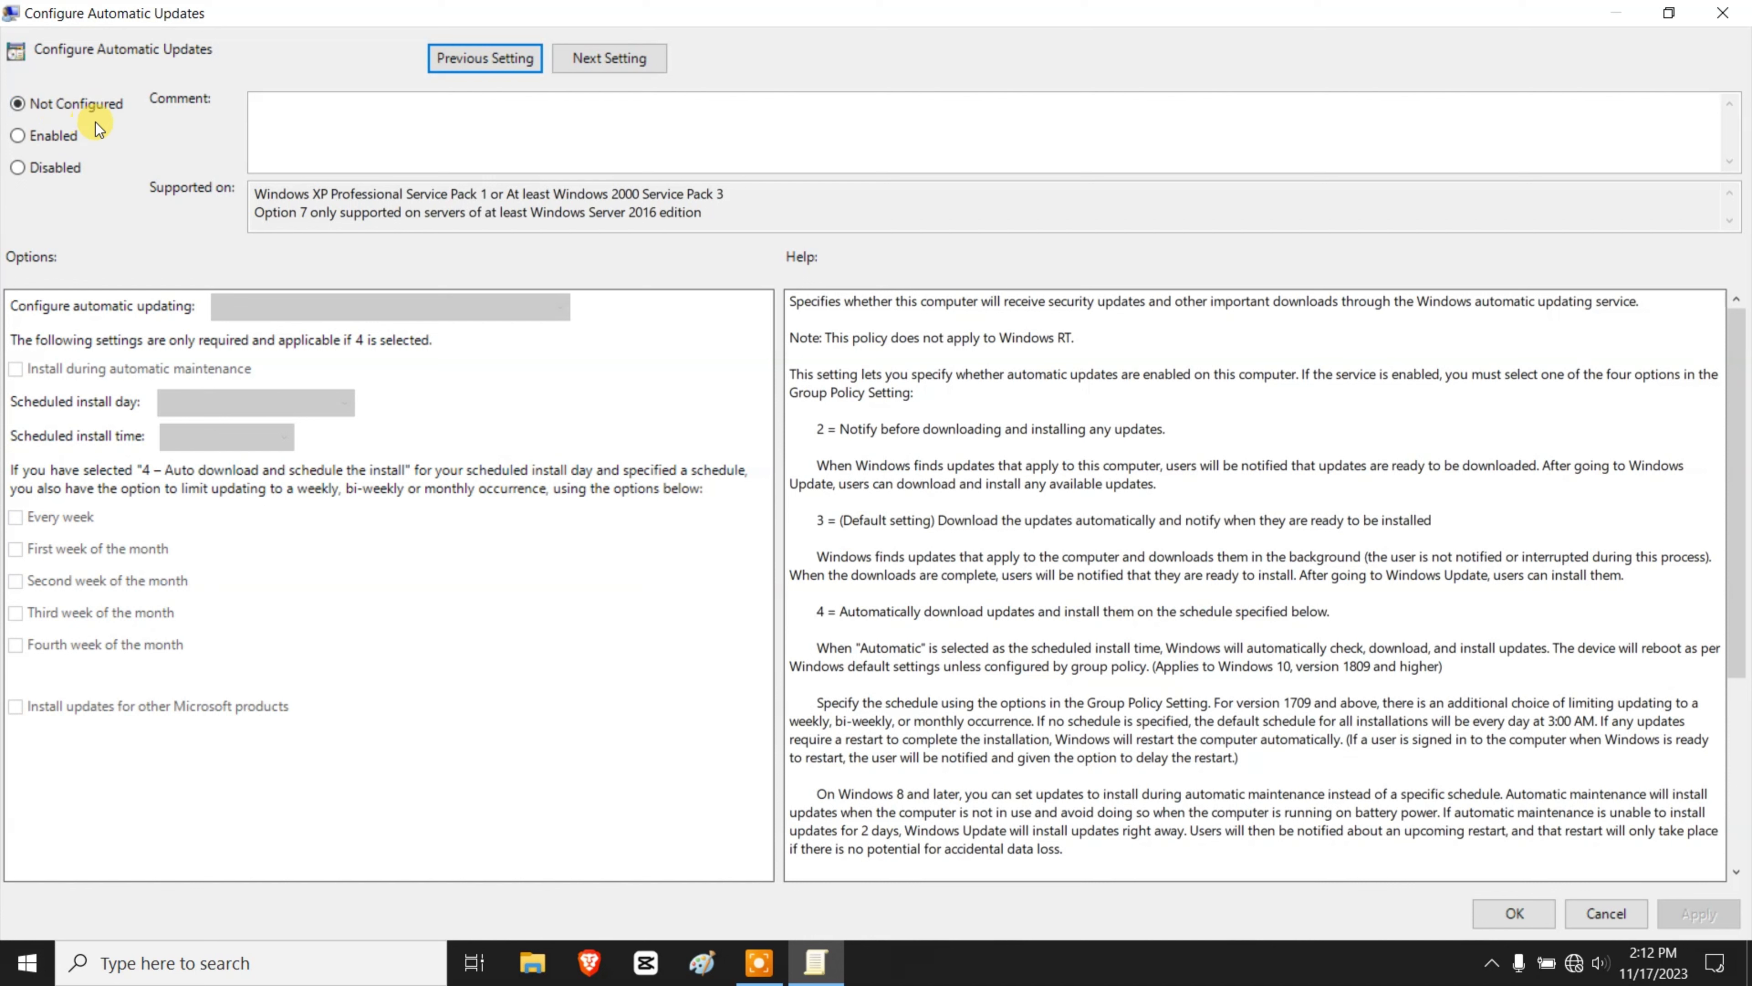
left_click(54, 171)
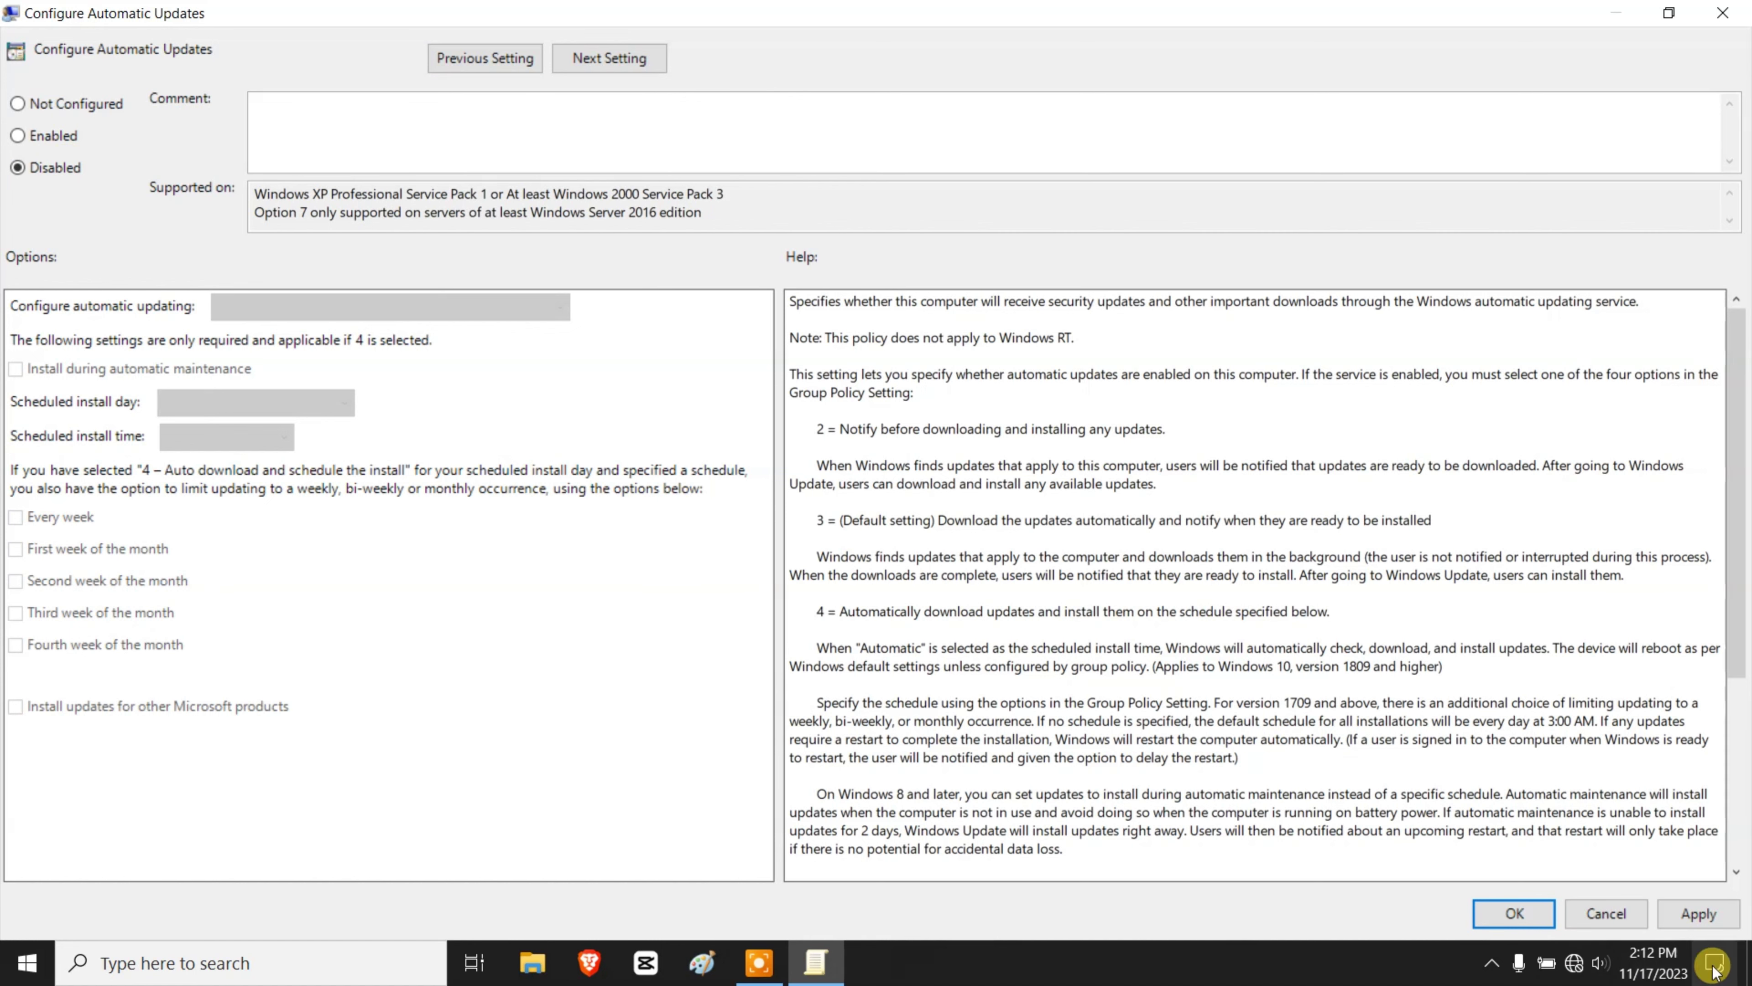
left_click(1724, 913)
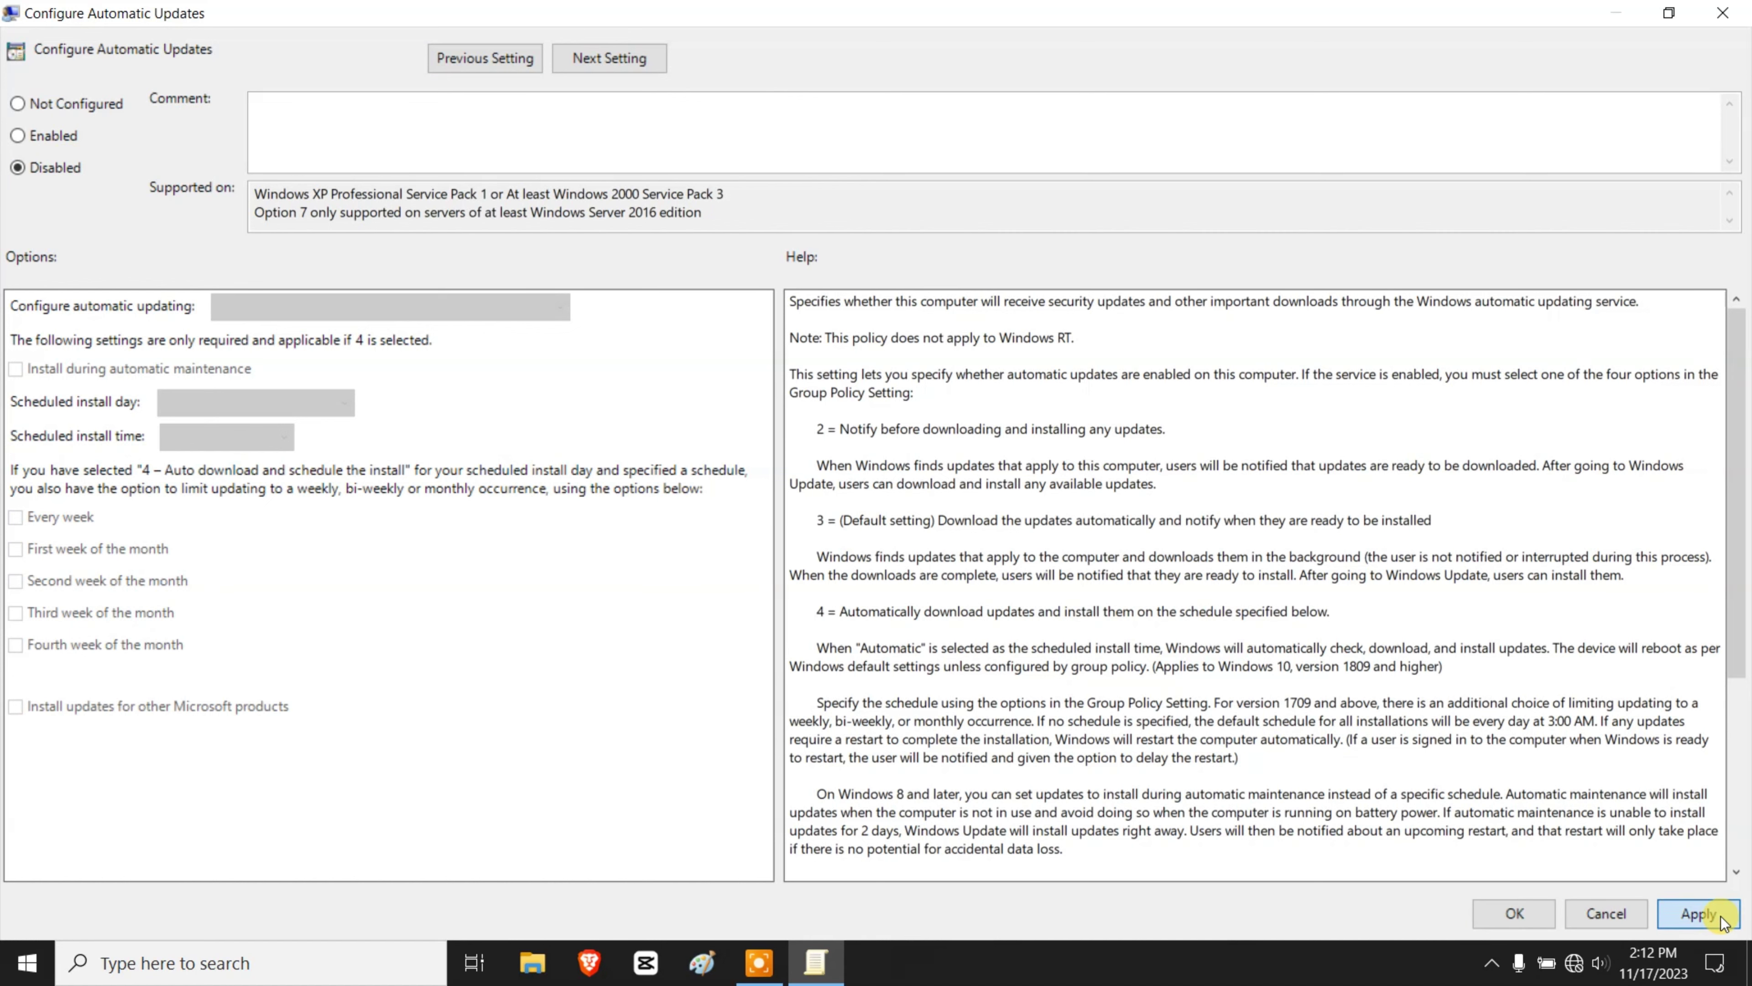
left_click(1515, 914)
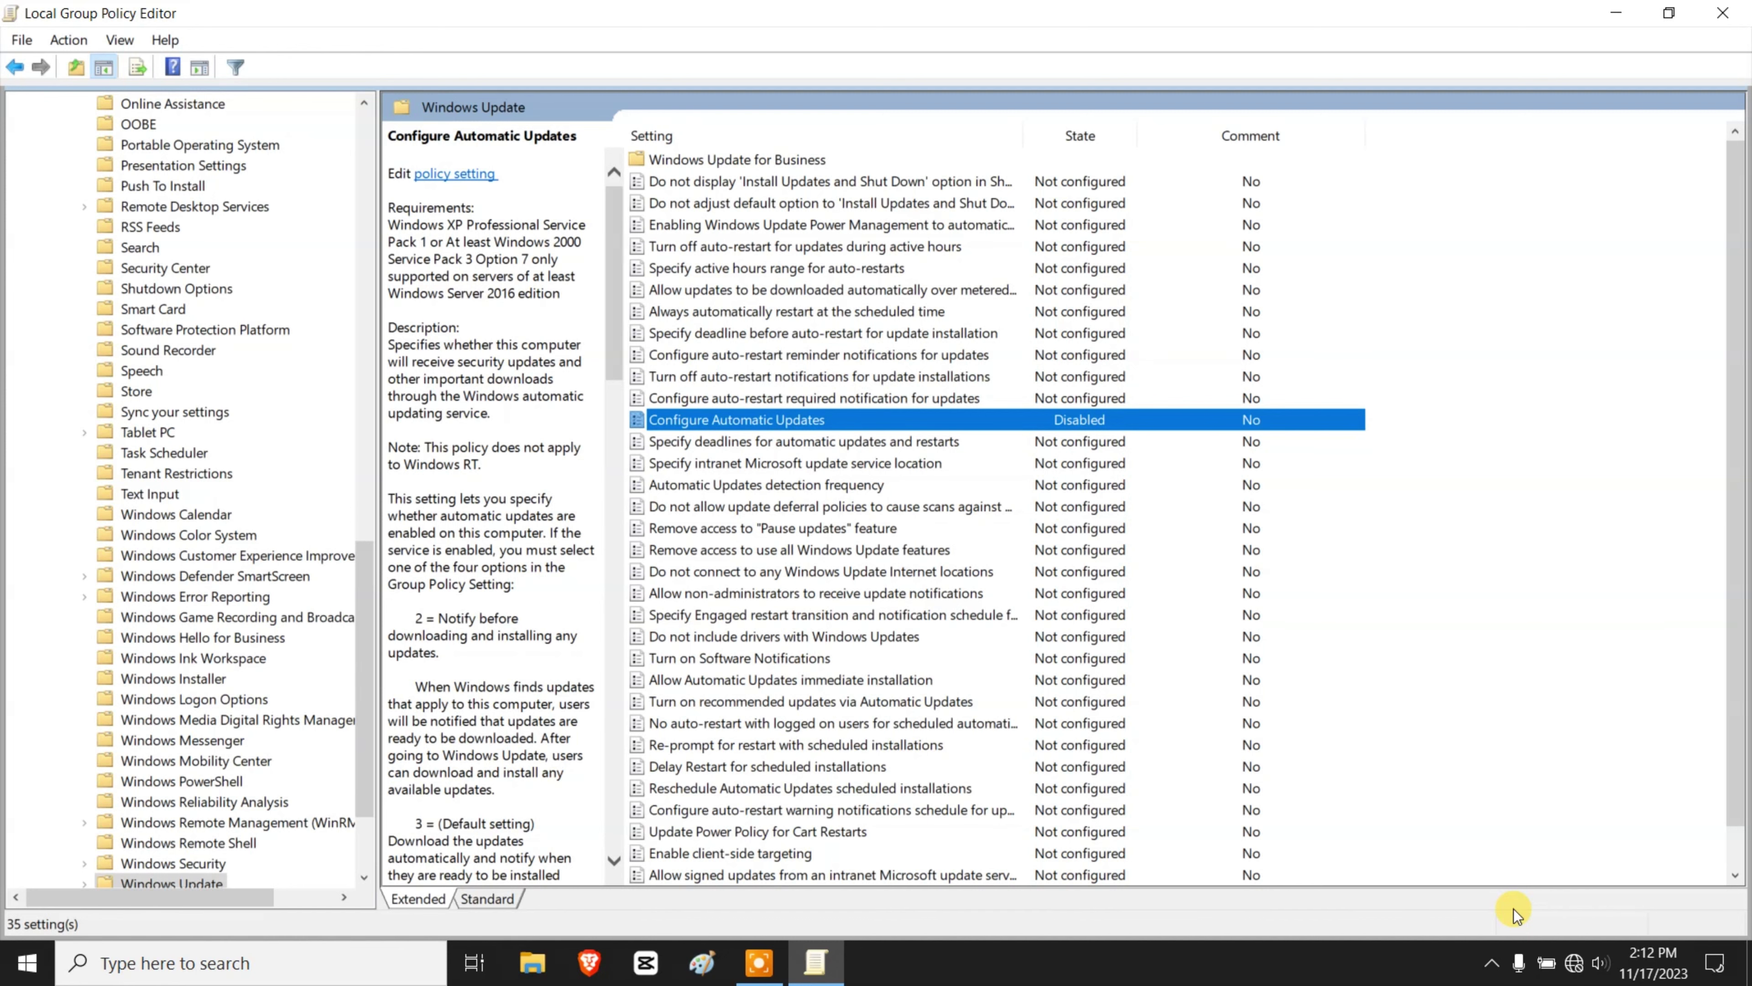
Close the Group Policy Editor and launch regedit from the Run box.
left_click(1722, 12)
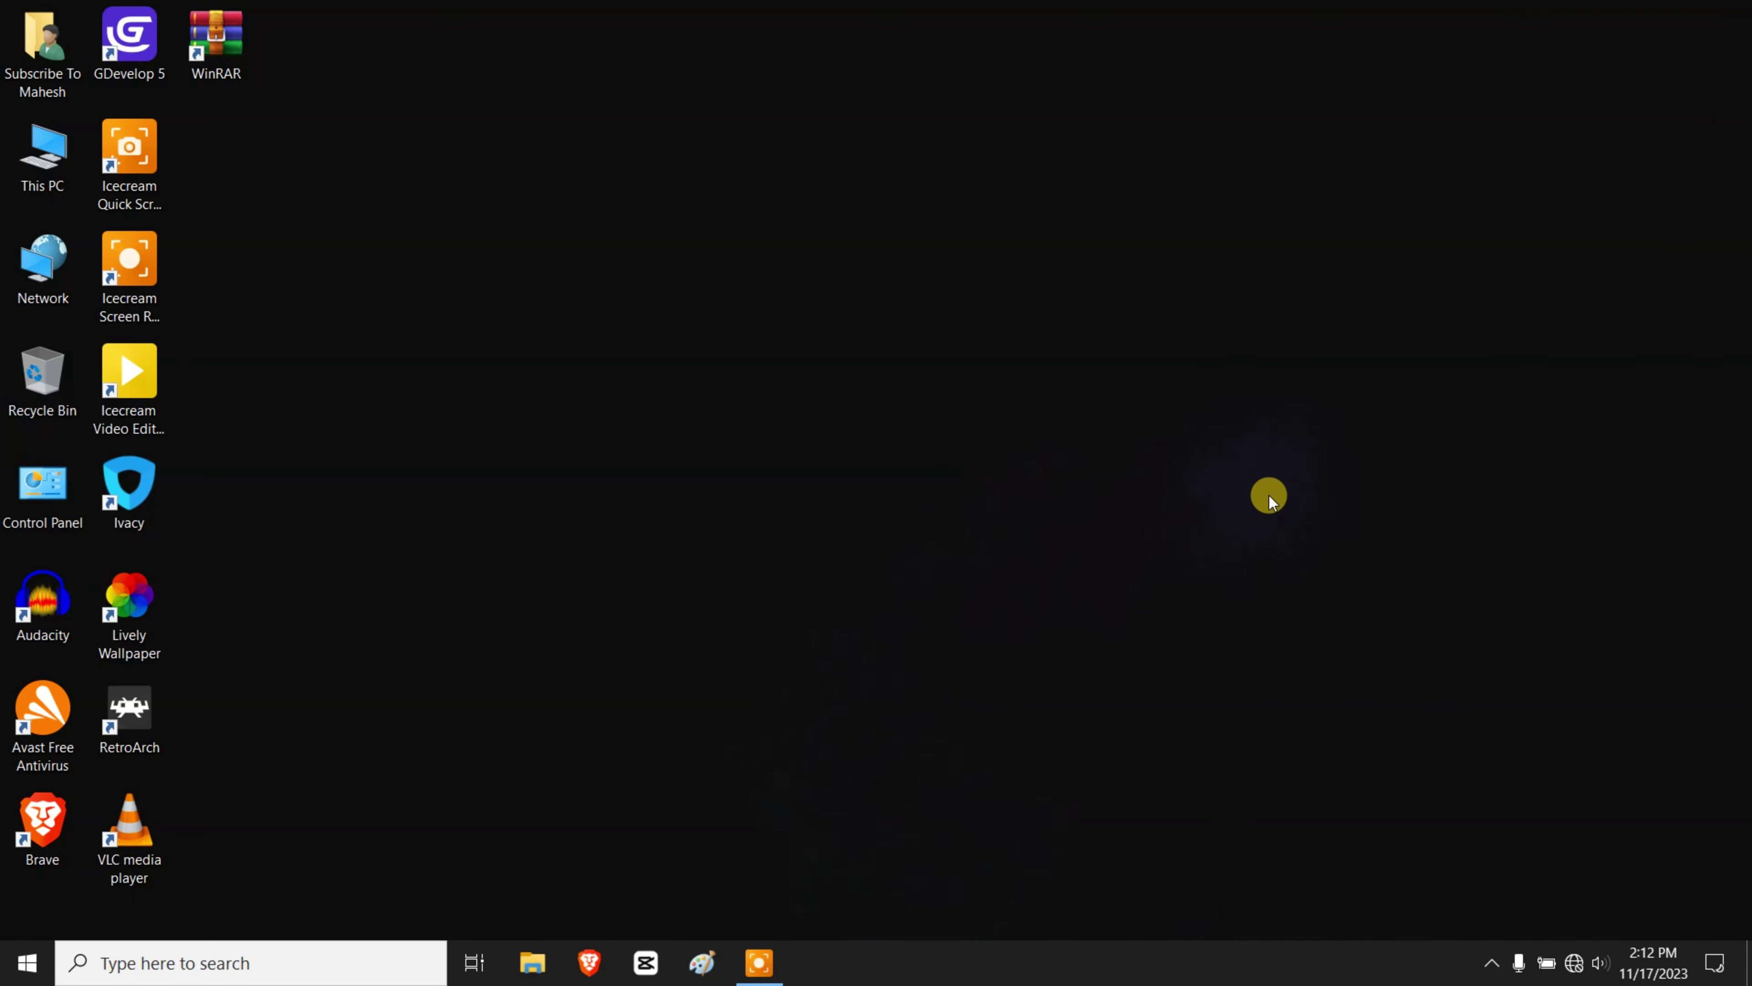
key("super+r")
type("rege")
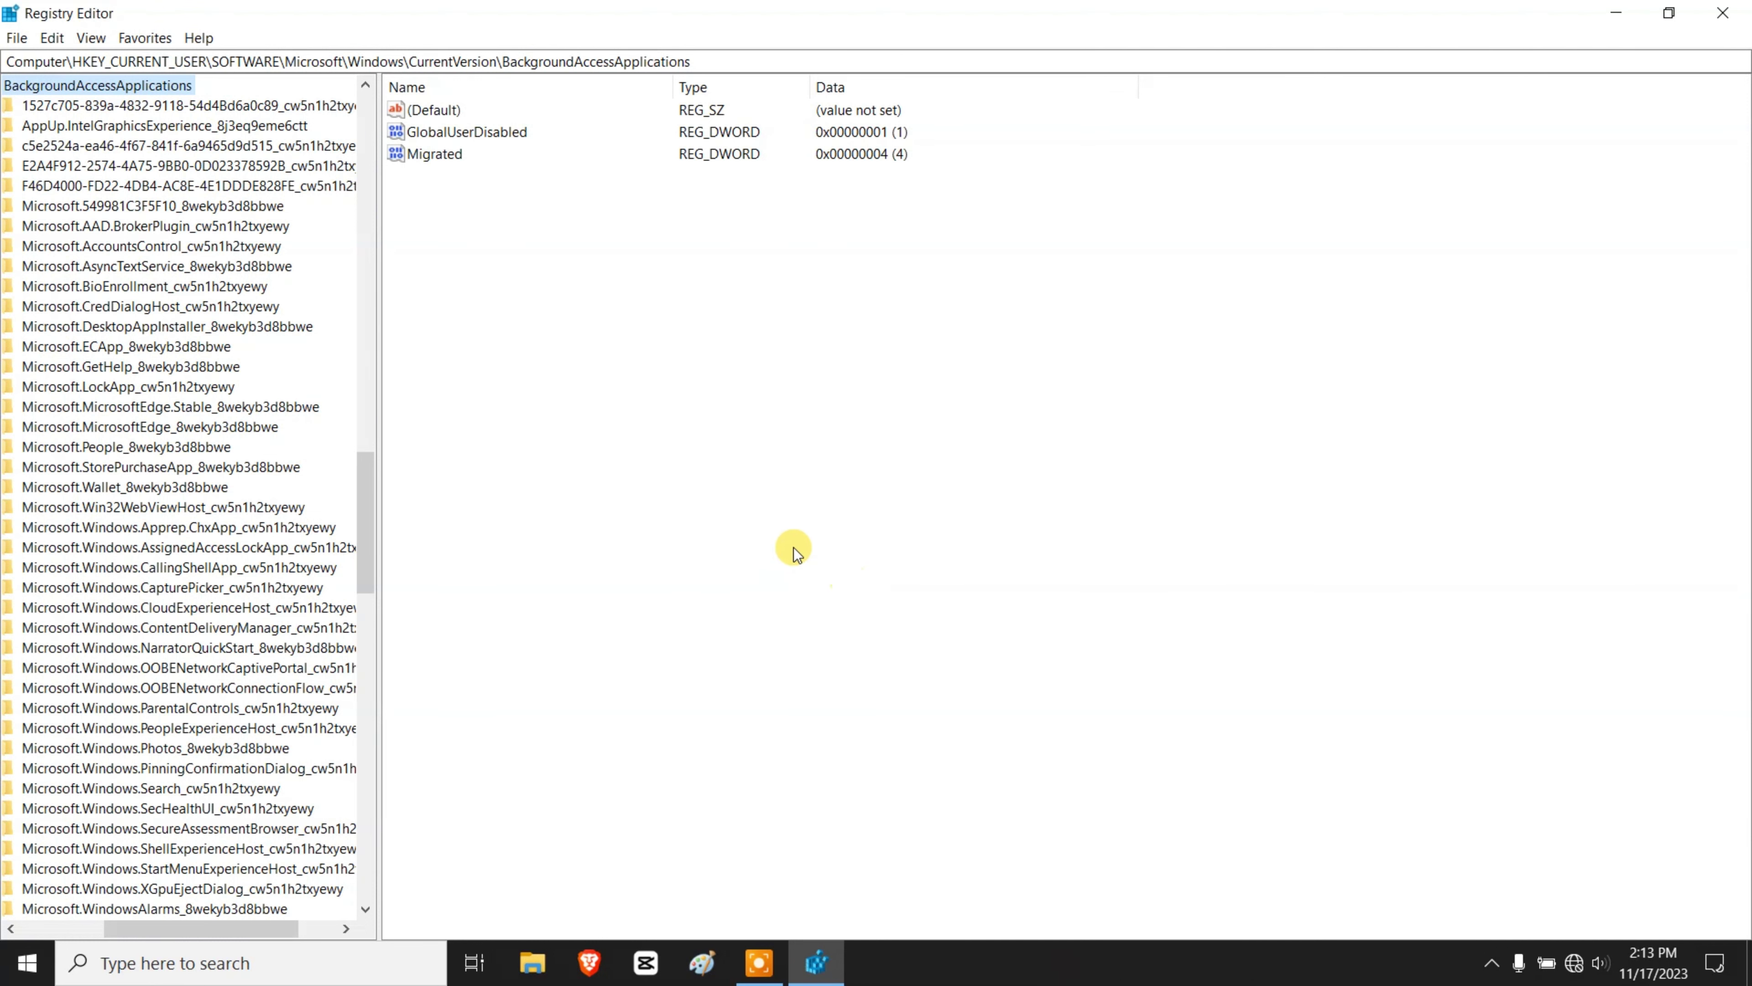
Widen the key tree pane and collapse the BackgroundAccessApplications and Windows keys.
left_click_drag(379, 249, 448, 234)
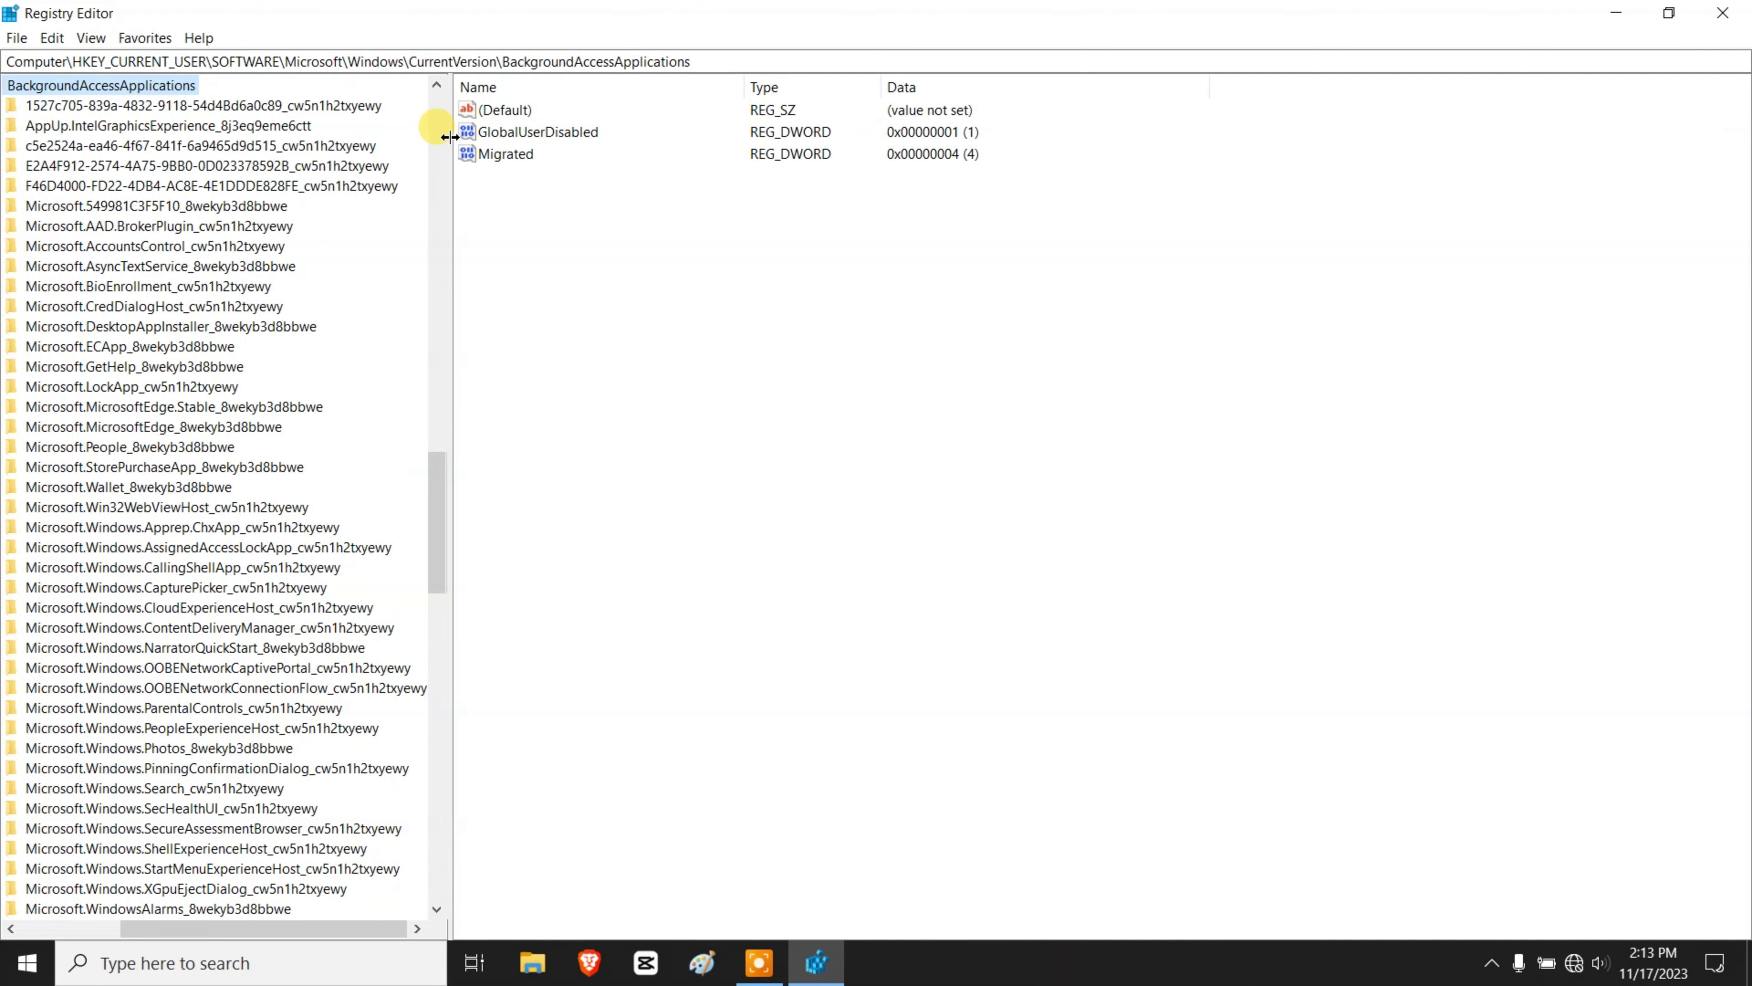
left_click_drag(449, 137, 600, 143)
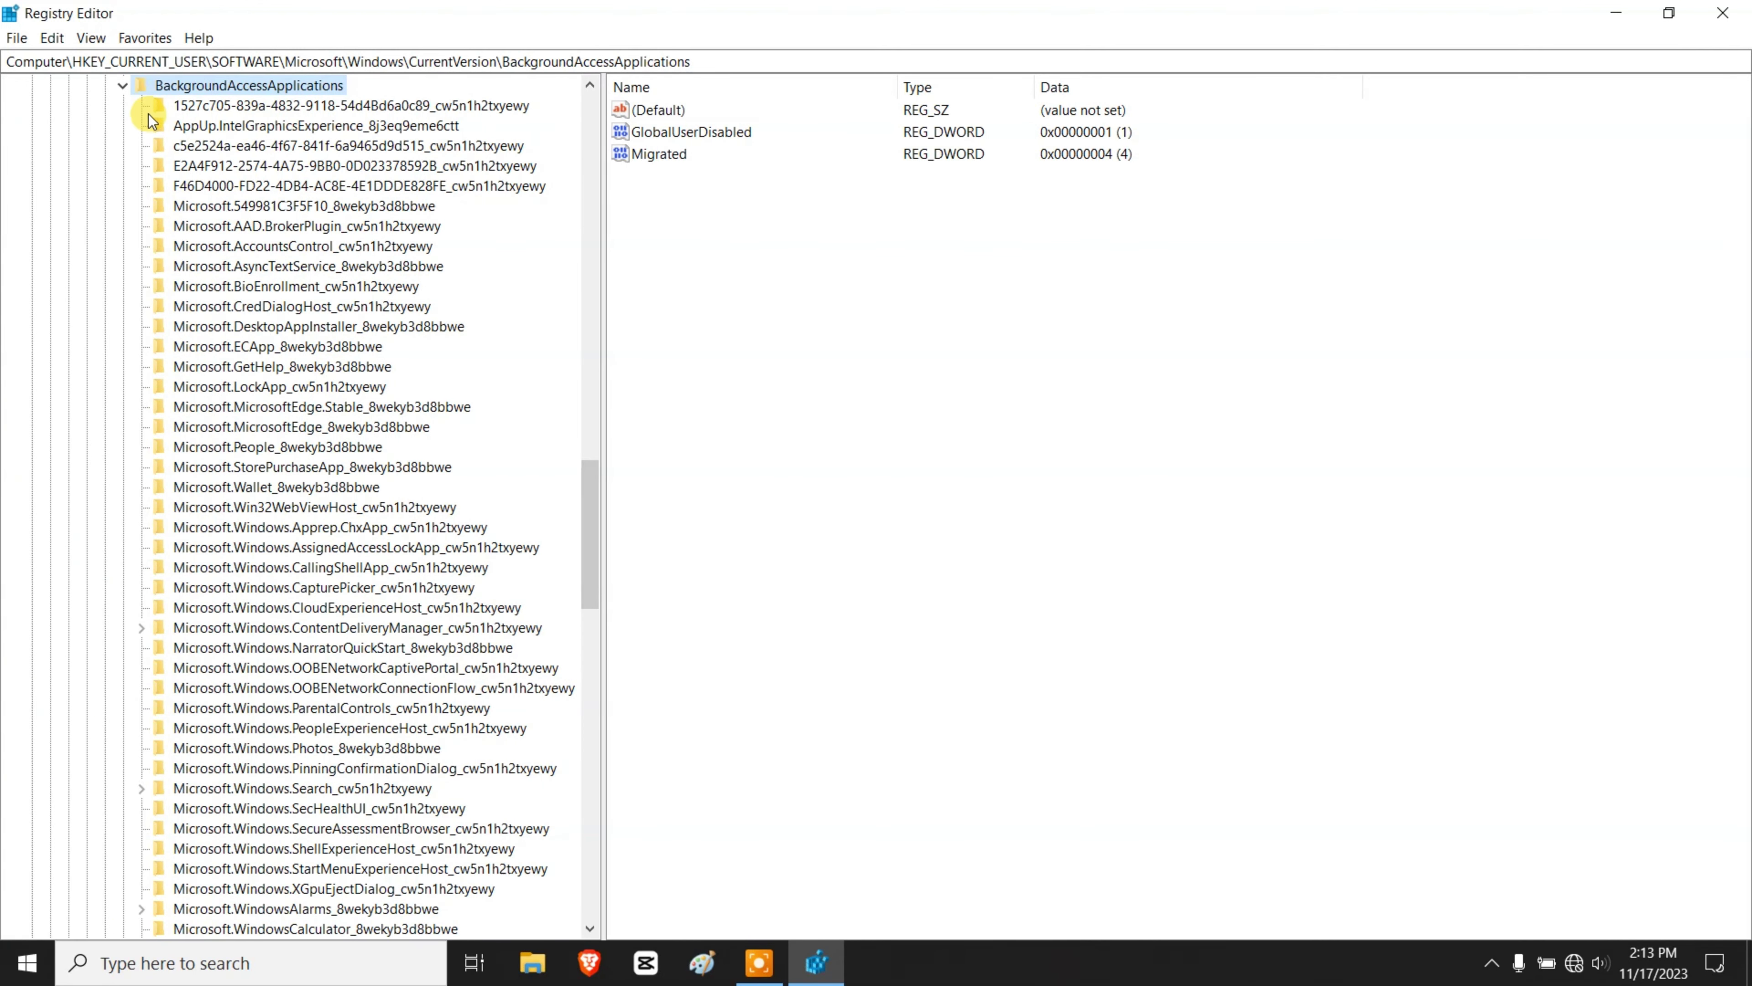
left_click(124, 86)
scroll(131, 101, "up", 14)
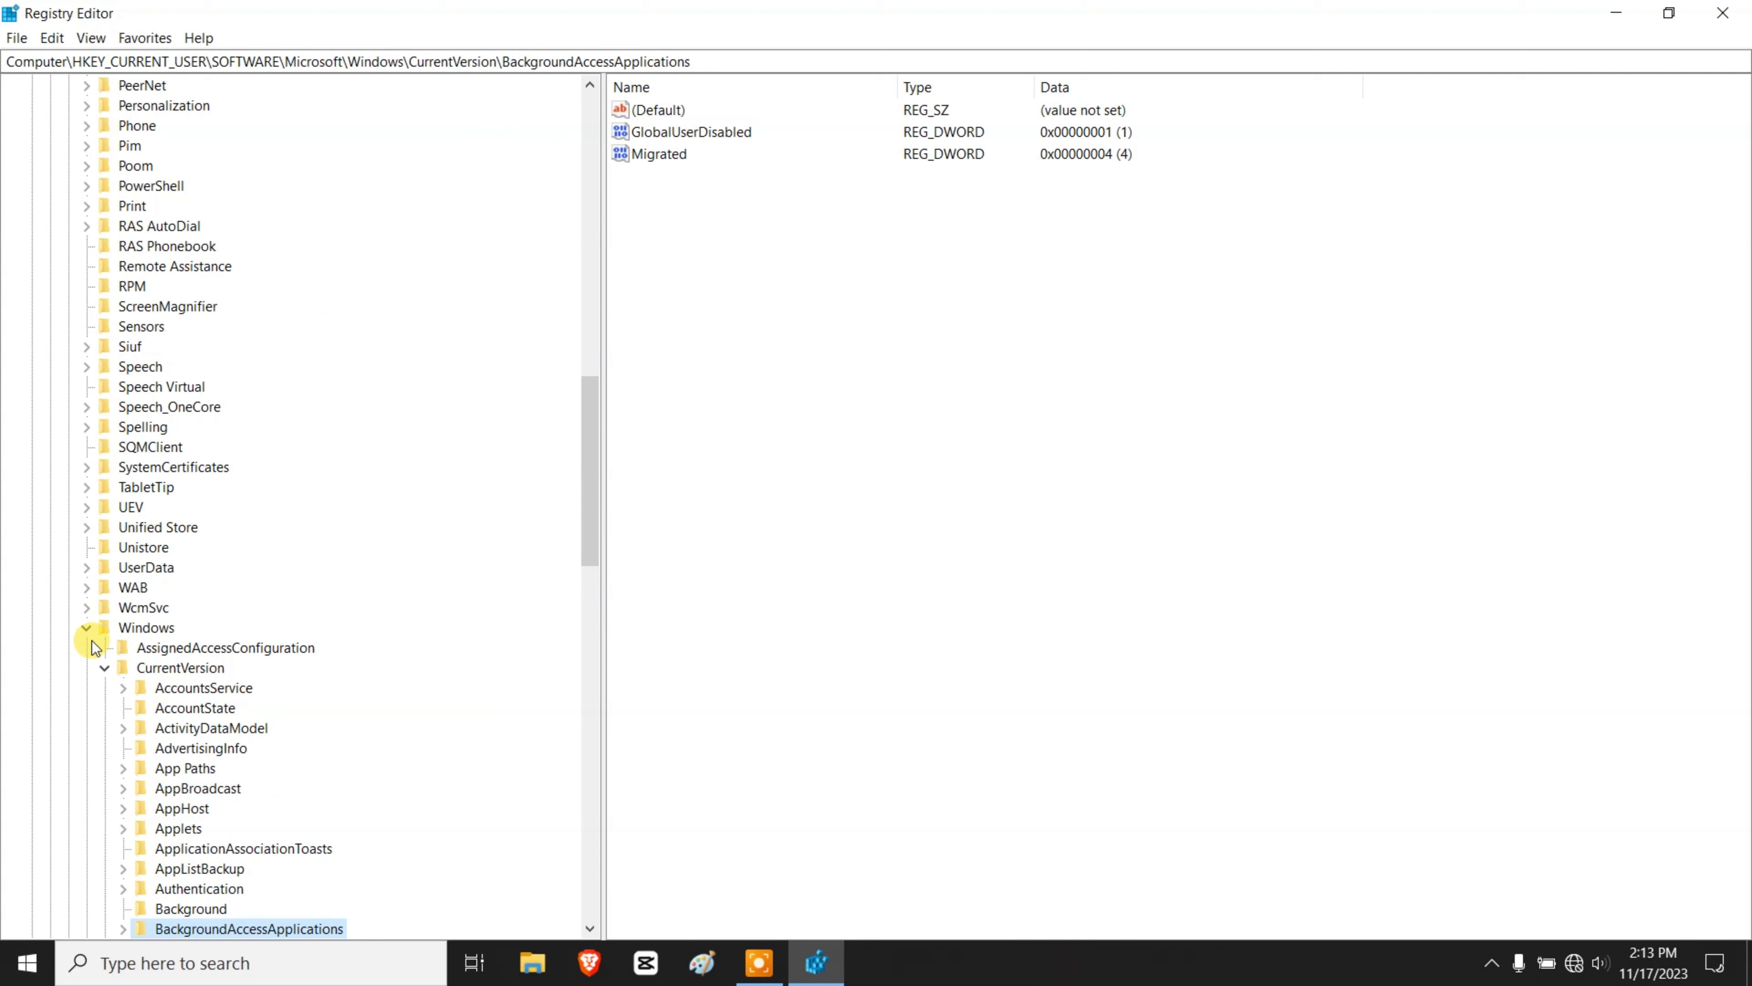
left_click(85, 628)
scroll(120, 342, "up", 20)
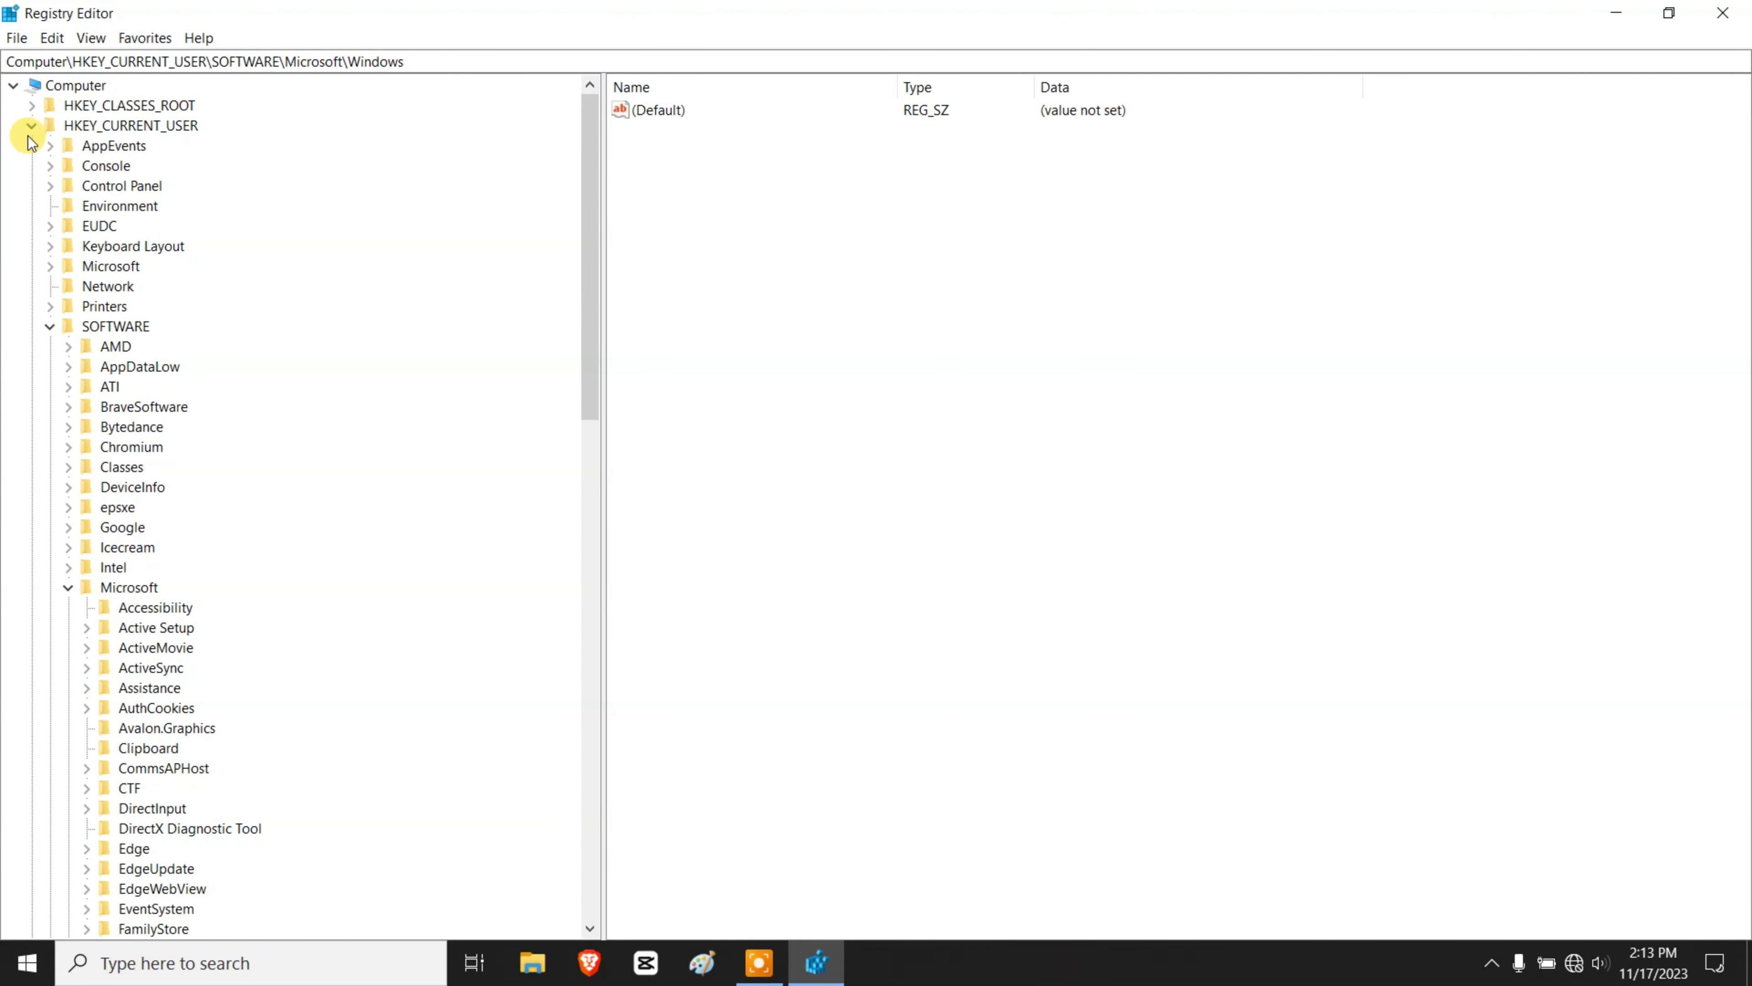
Navigate to HKEY_LOCAL_MACHINE\SOFTWARE\Policies\Microsoft\Windows in the registry tree.
left_click(32, 127)
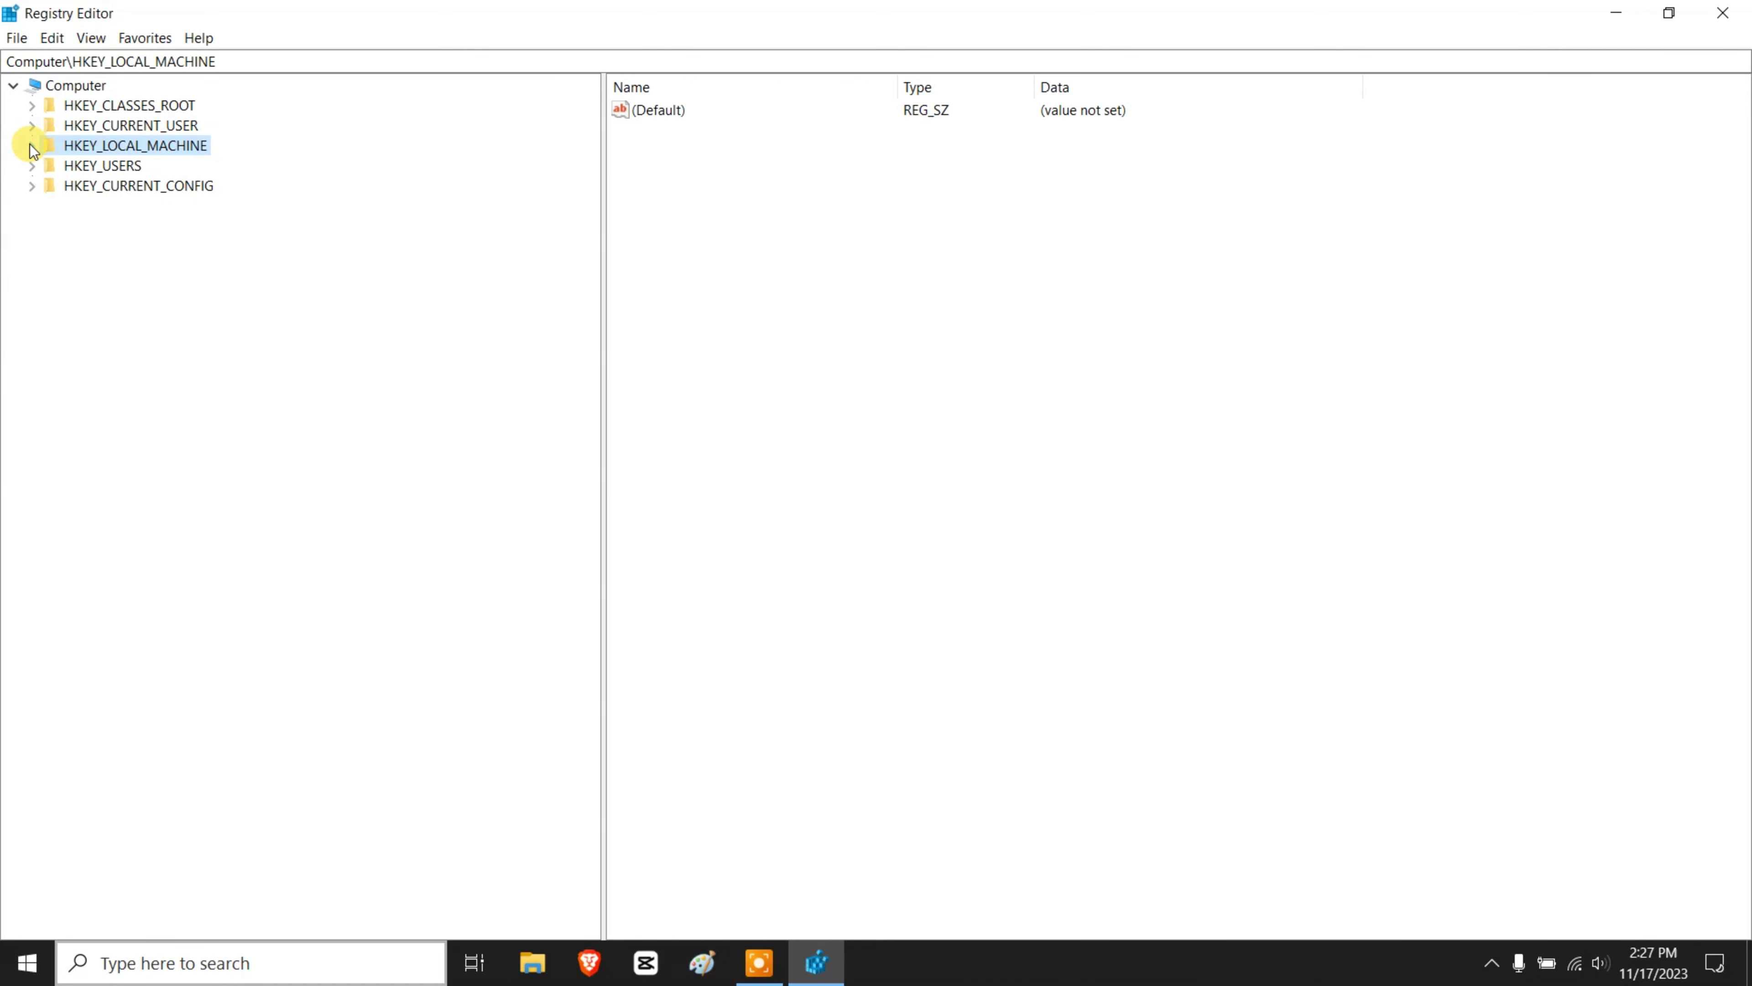
left_click(31, 145)
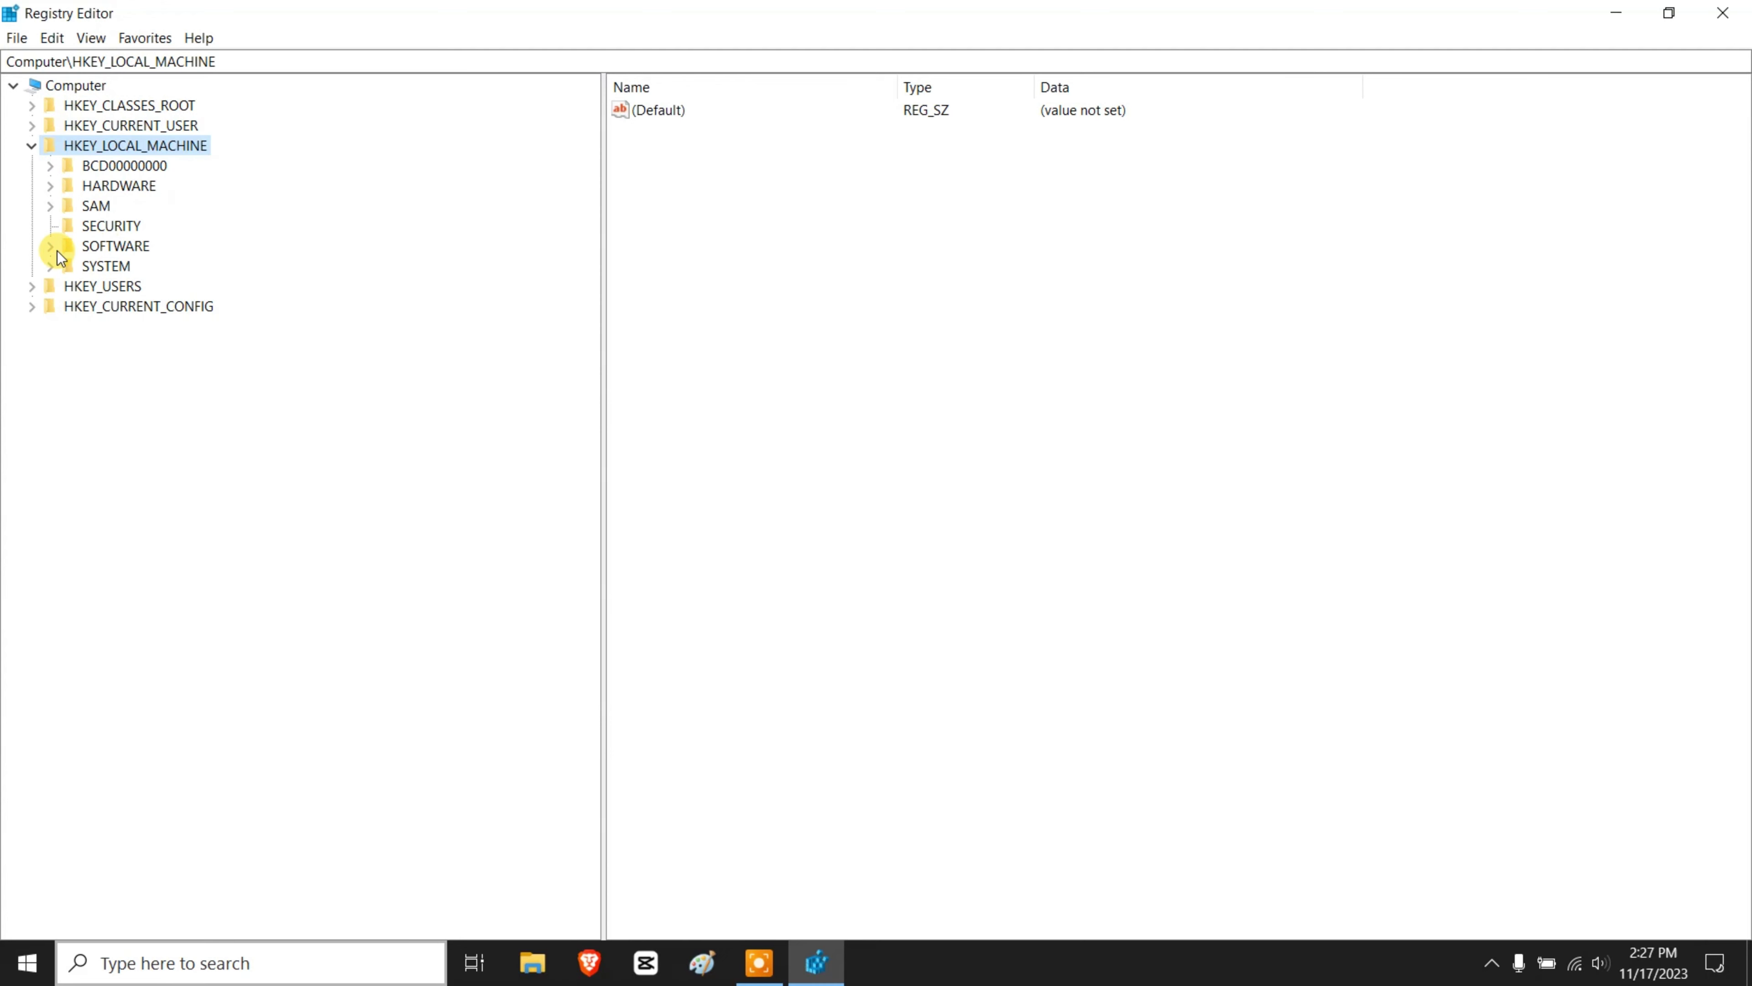
left_click(81, 245)
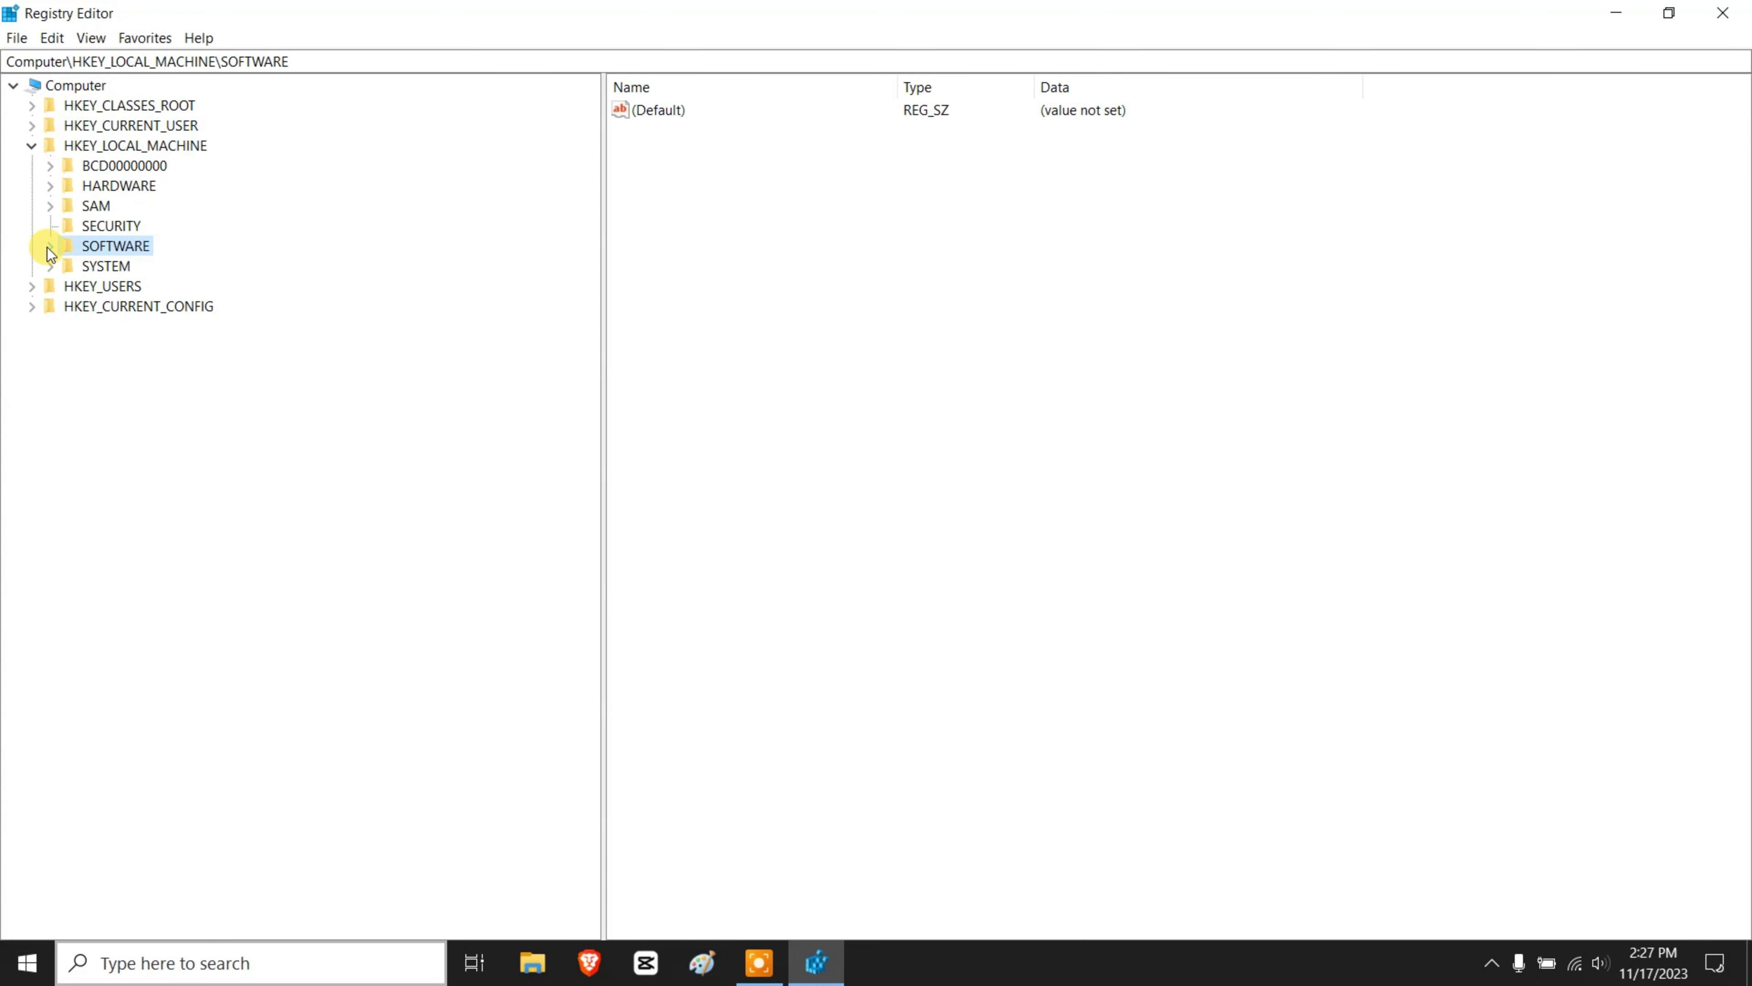
left_click(50, 246)
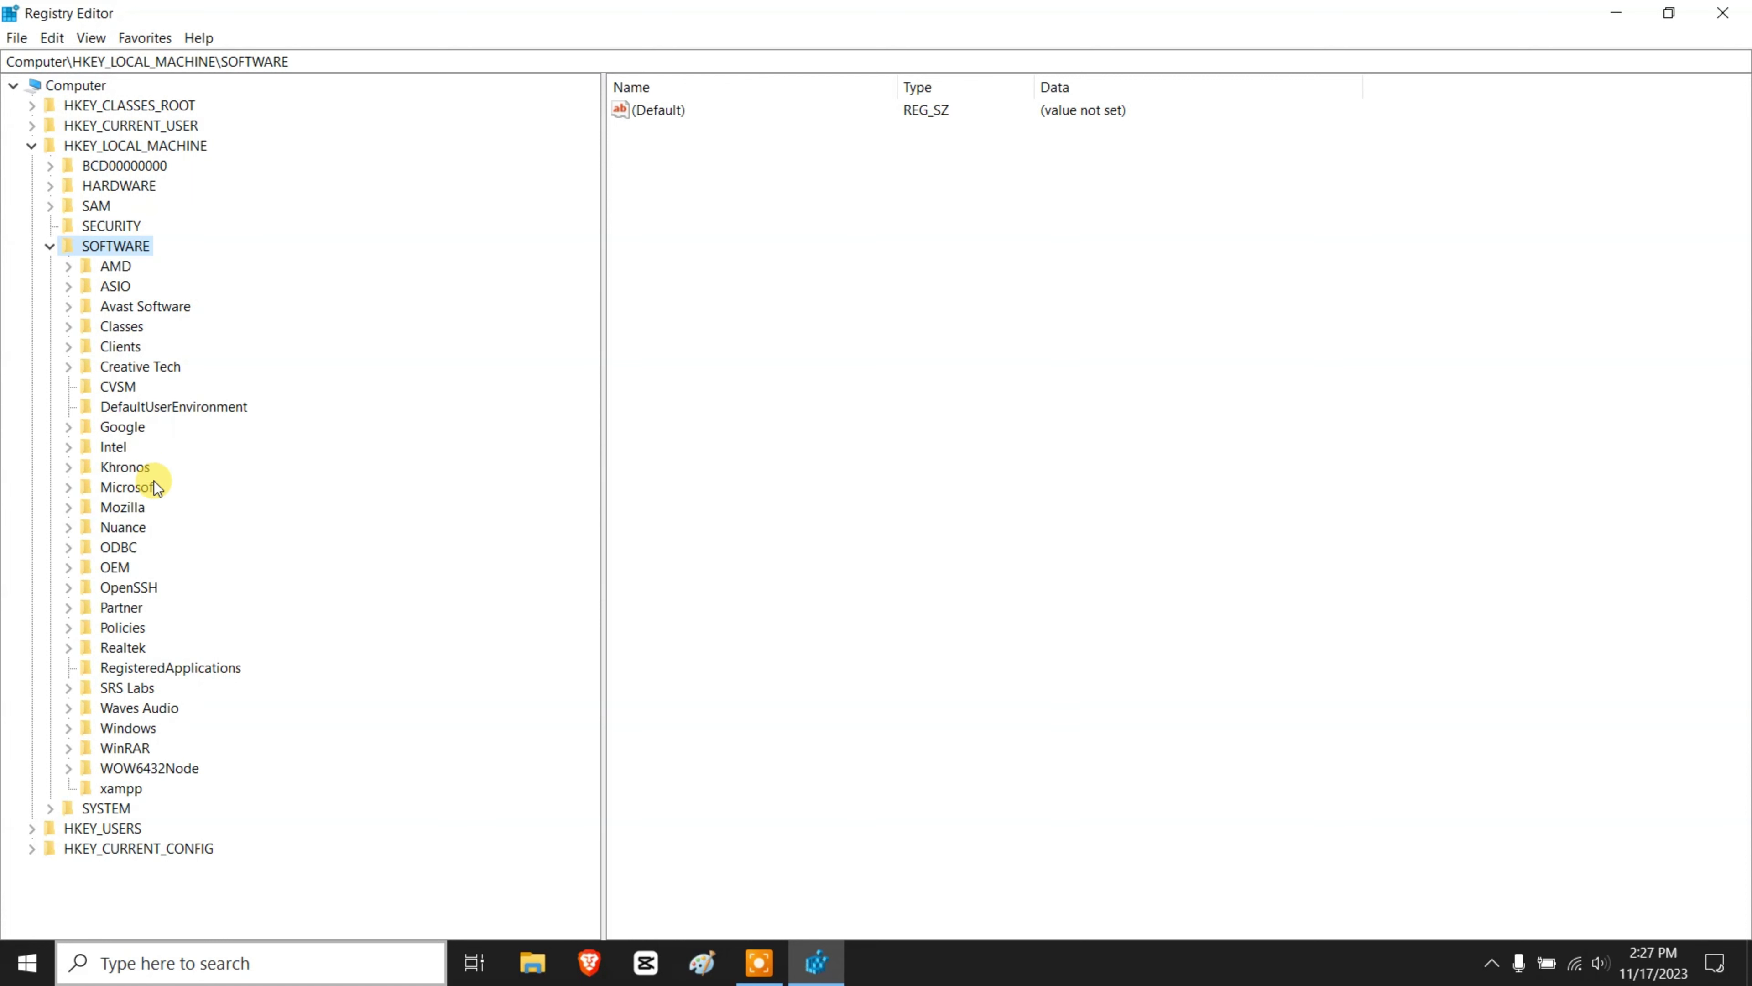
left_click(124, 628)
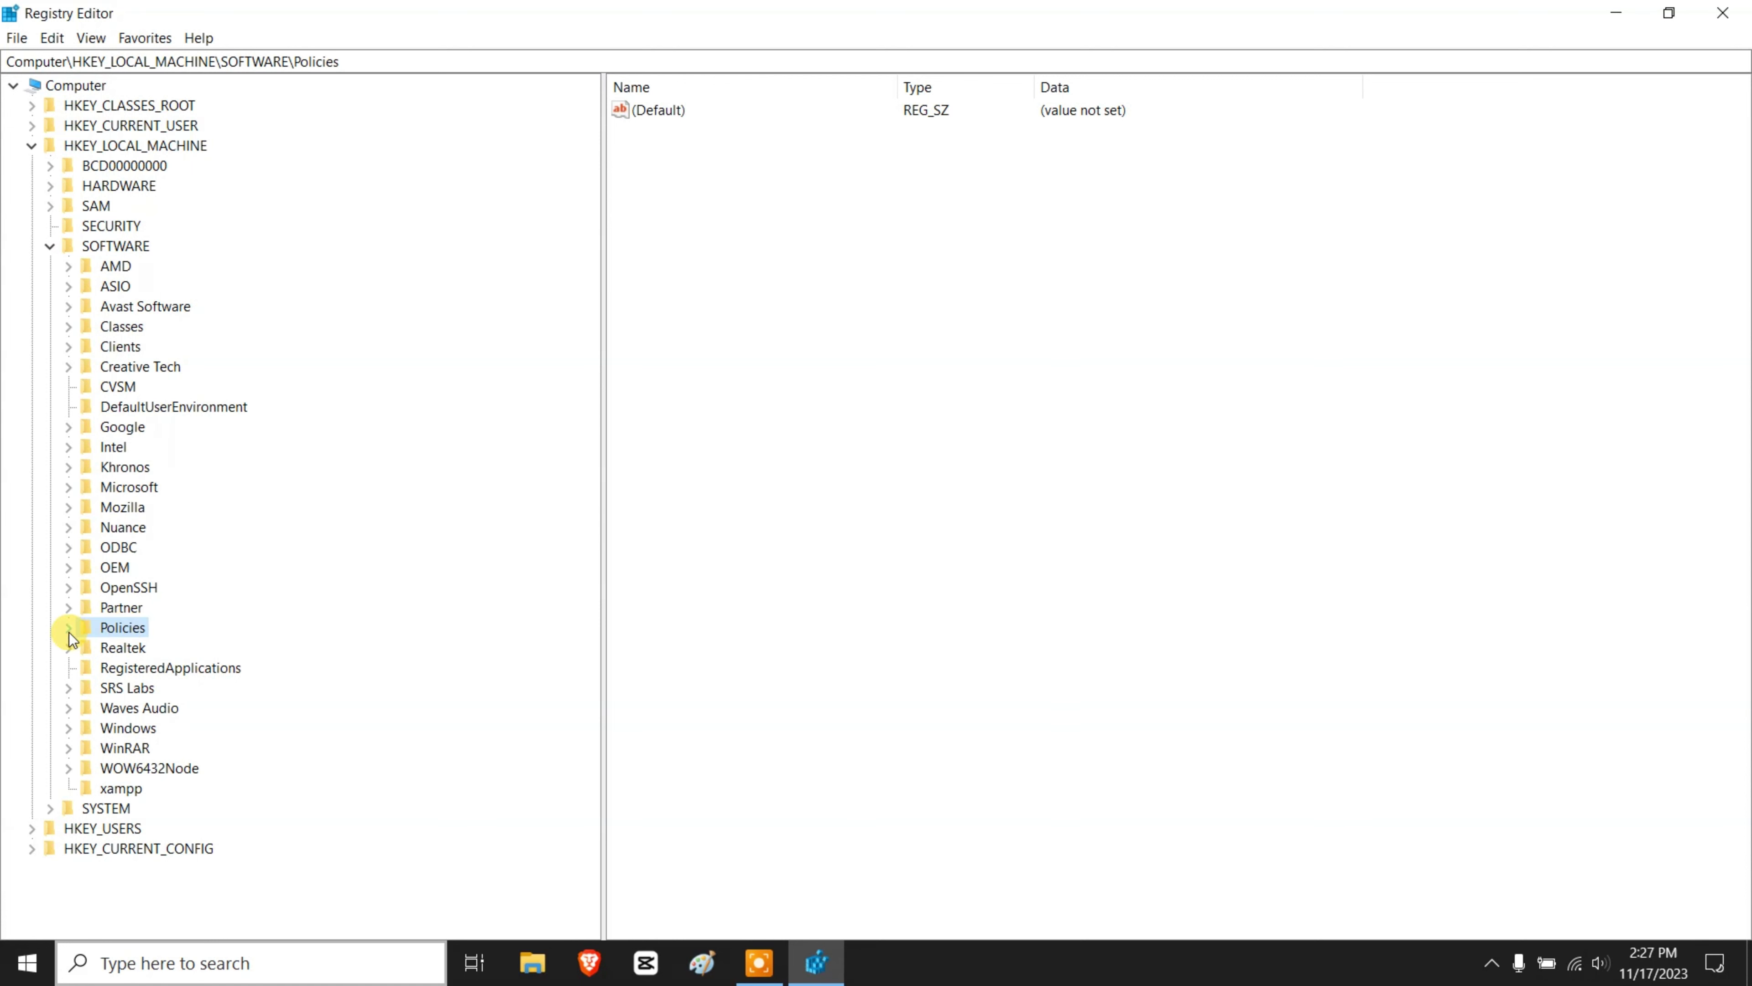
left_click(68, 629)
left_click(128, 649)
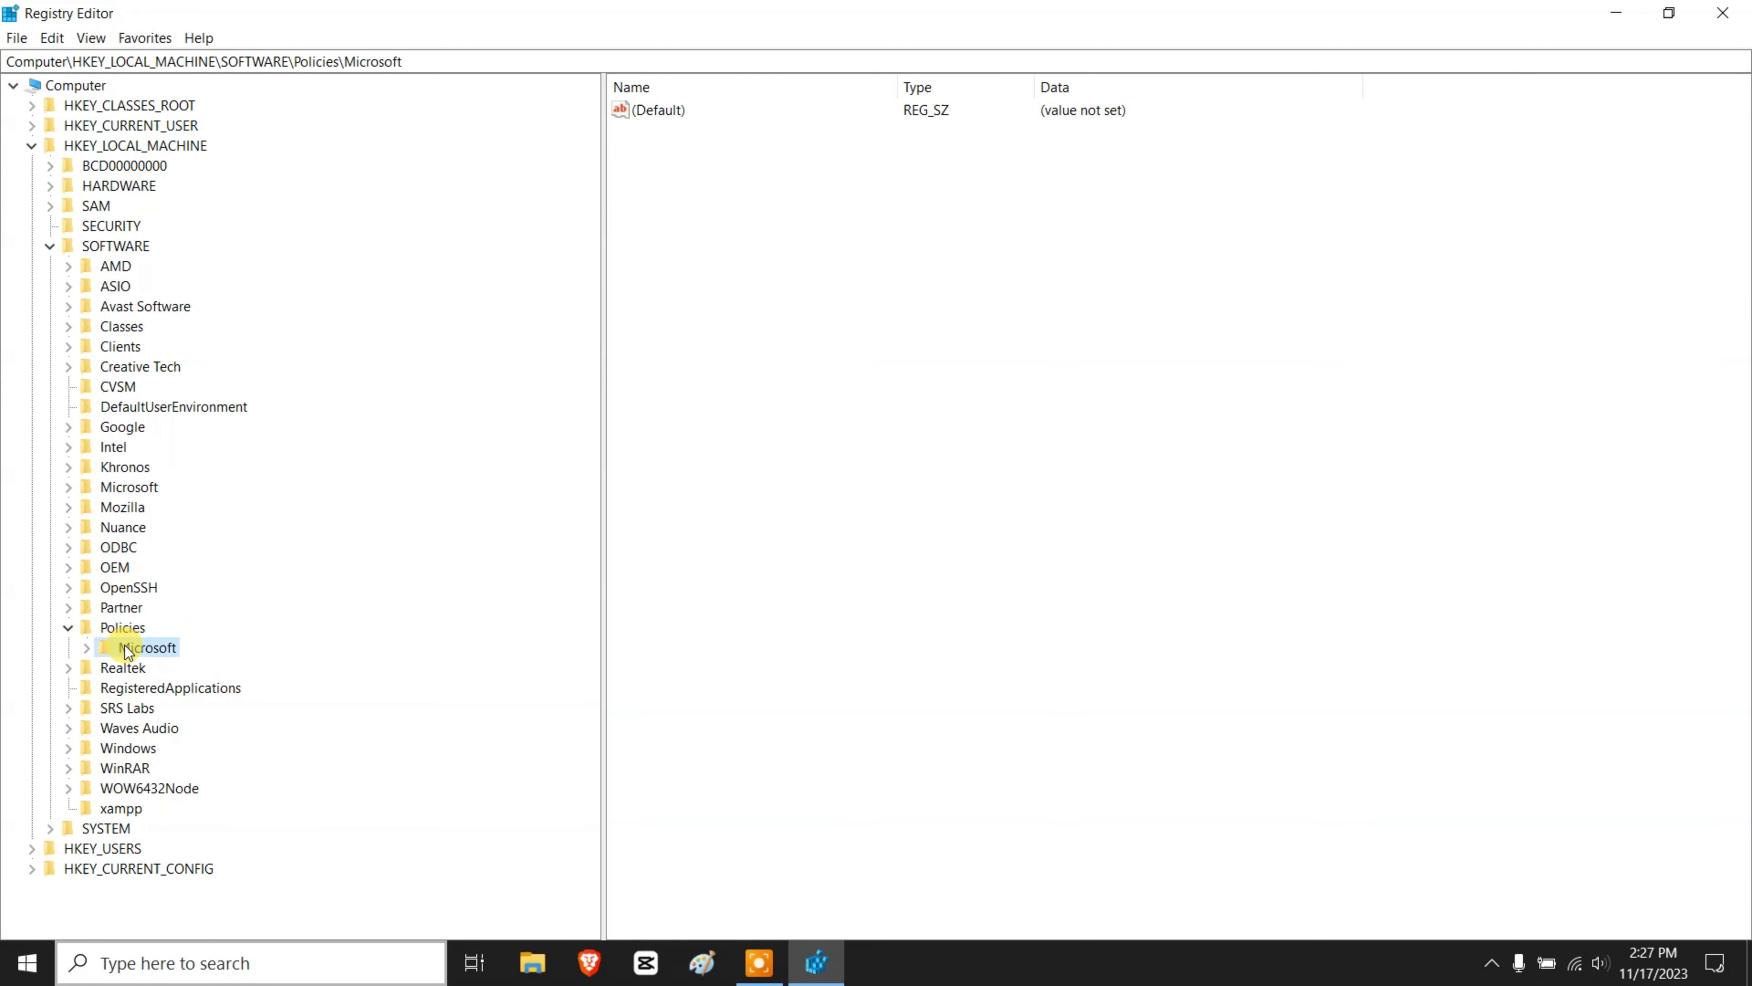
left_click(87, 649)
scroll(207, 753, "down", 1)
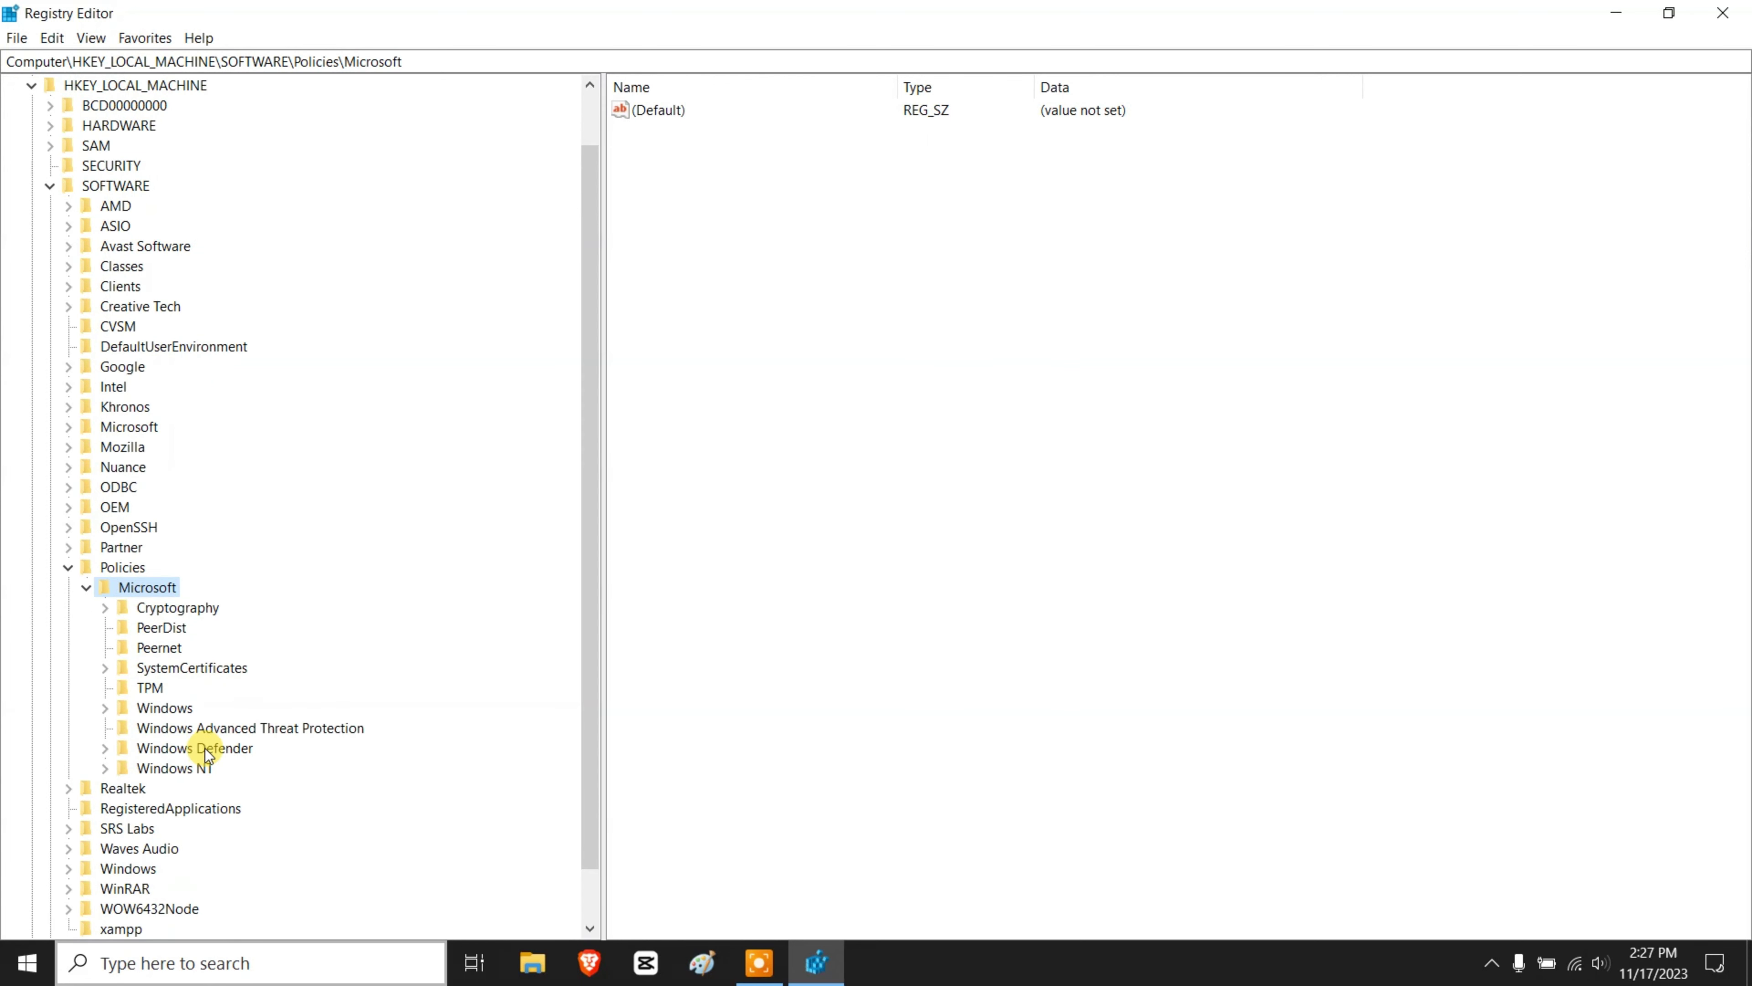
scroll(207, 753, "down", 1)
left_click(165, 648)
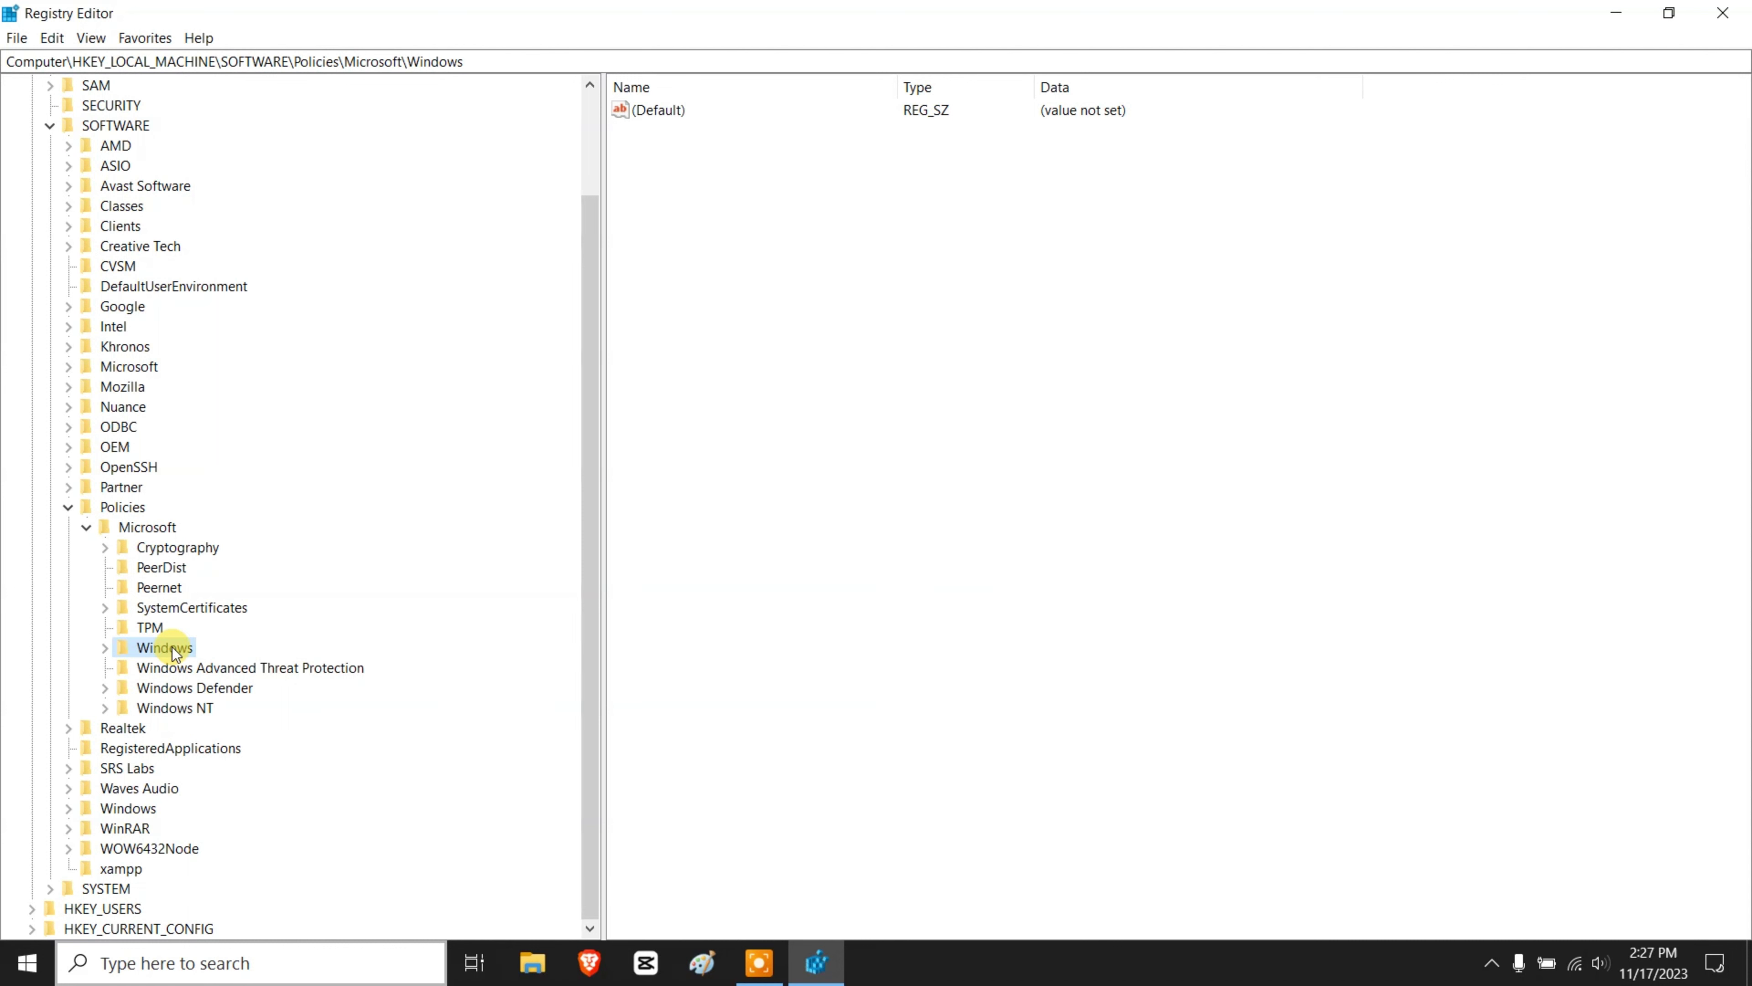
Create a new key named WindowsUpdate under the Policies\Microsoft\Windows key.
right_click(174, 652)
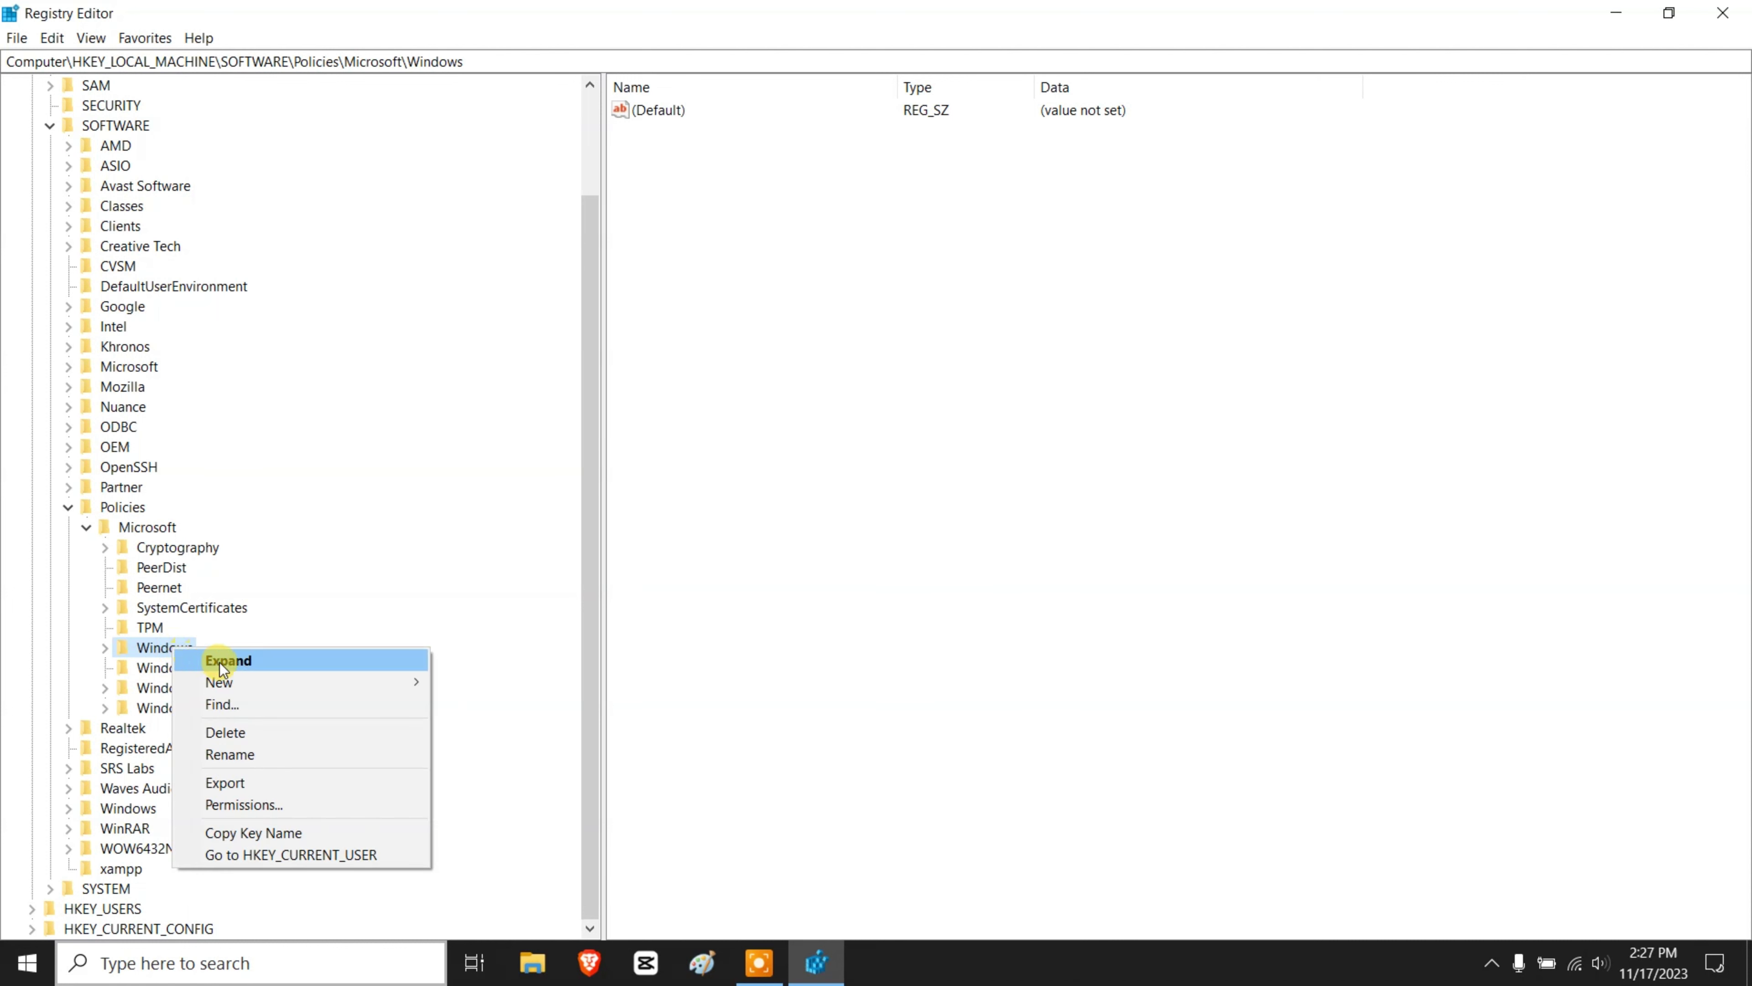
mouse_move(228, 681)
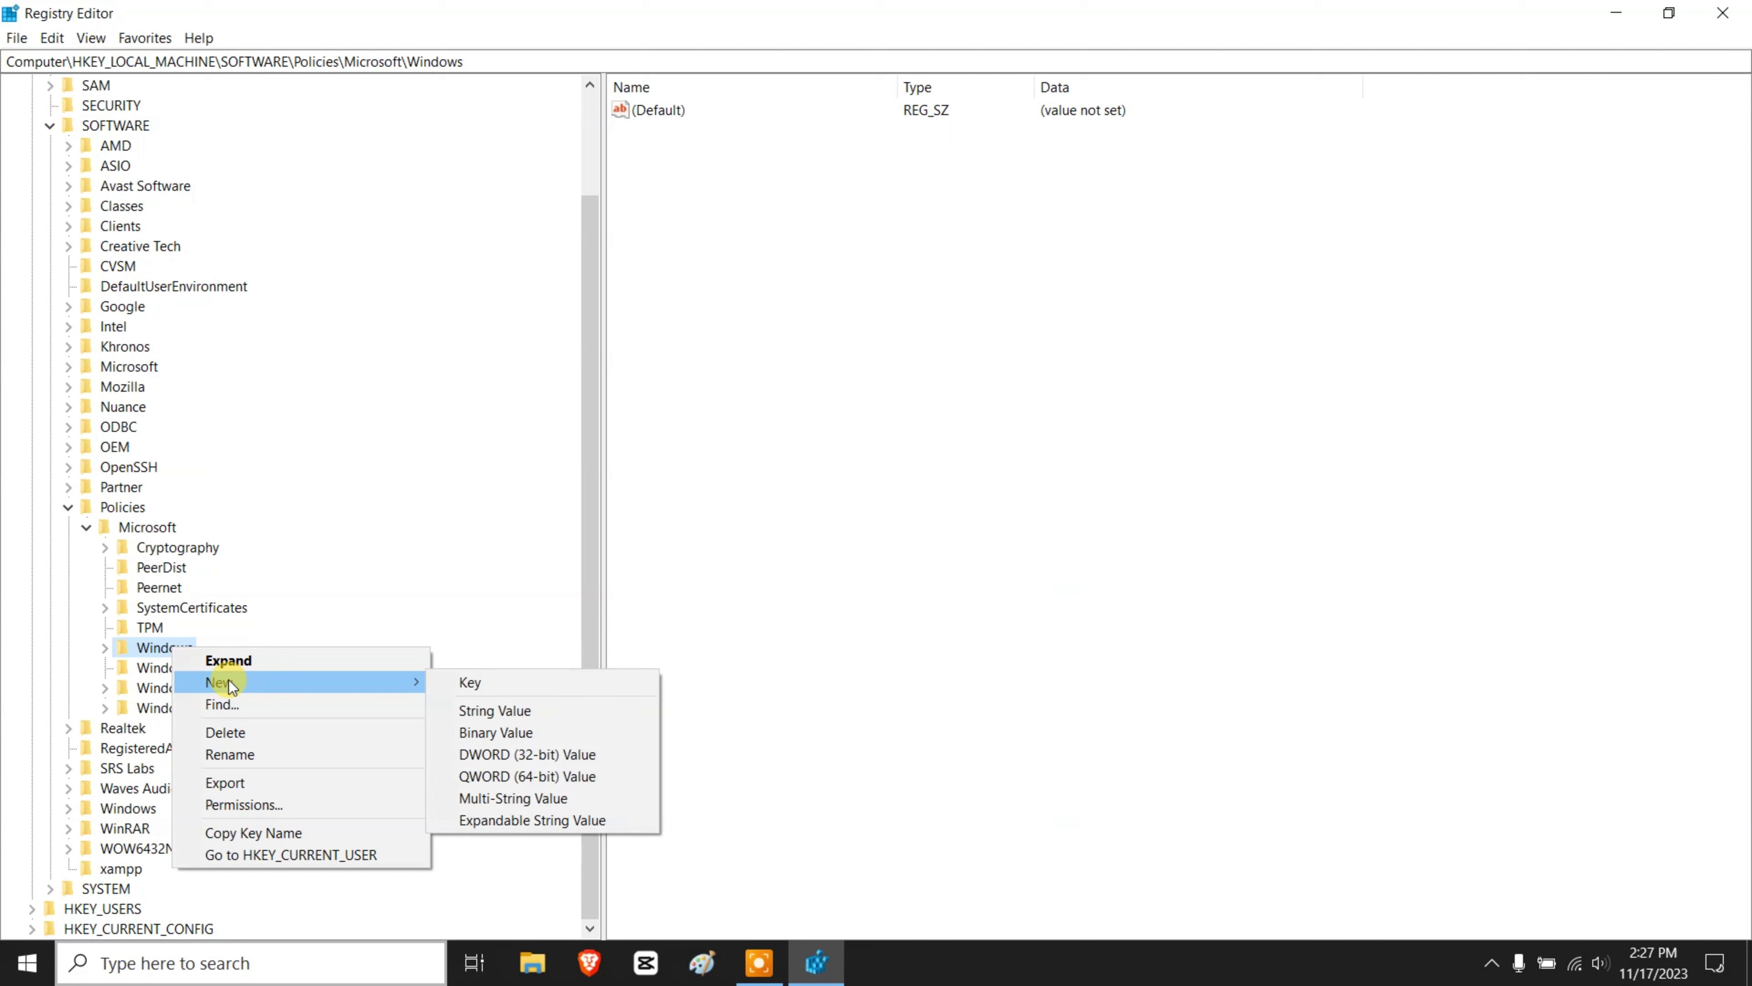
left_click(459, 683)
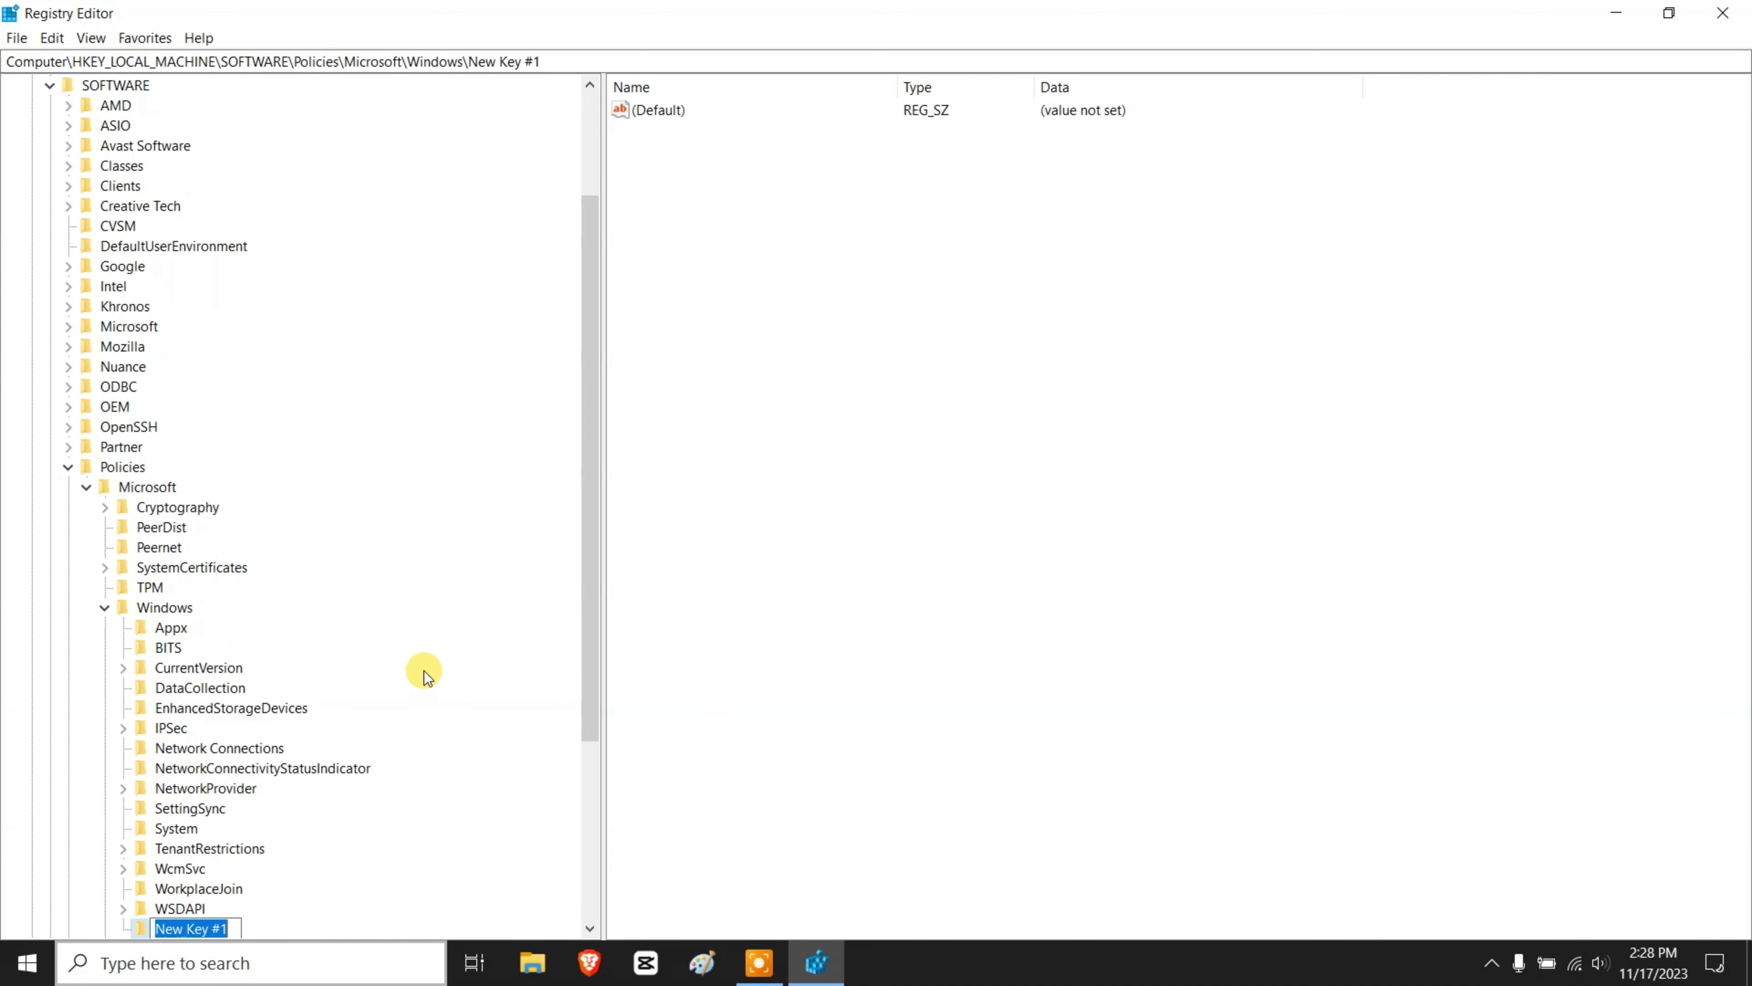
type("Windows")
type("Update")
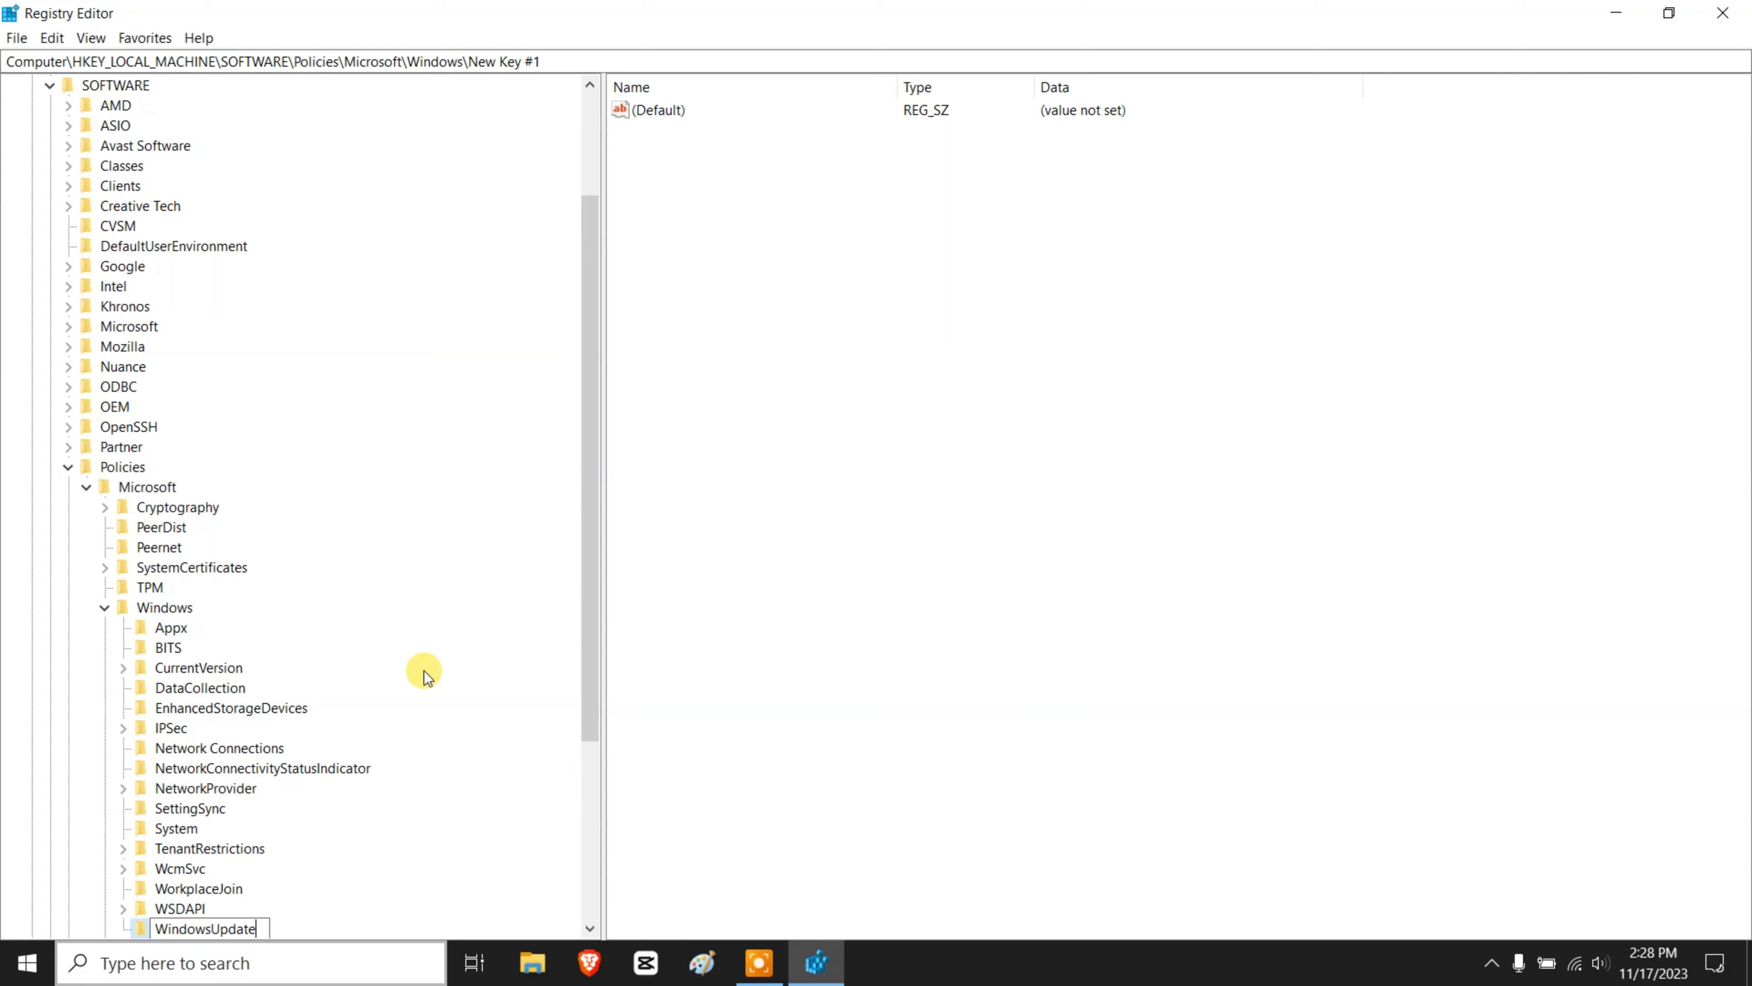
key("Return")
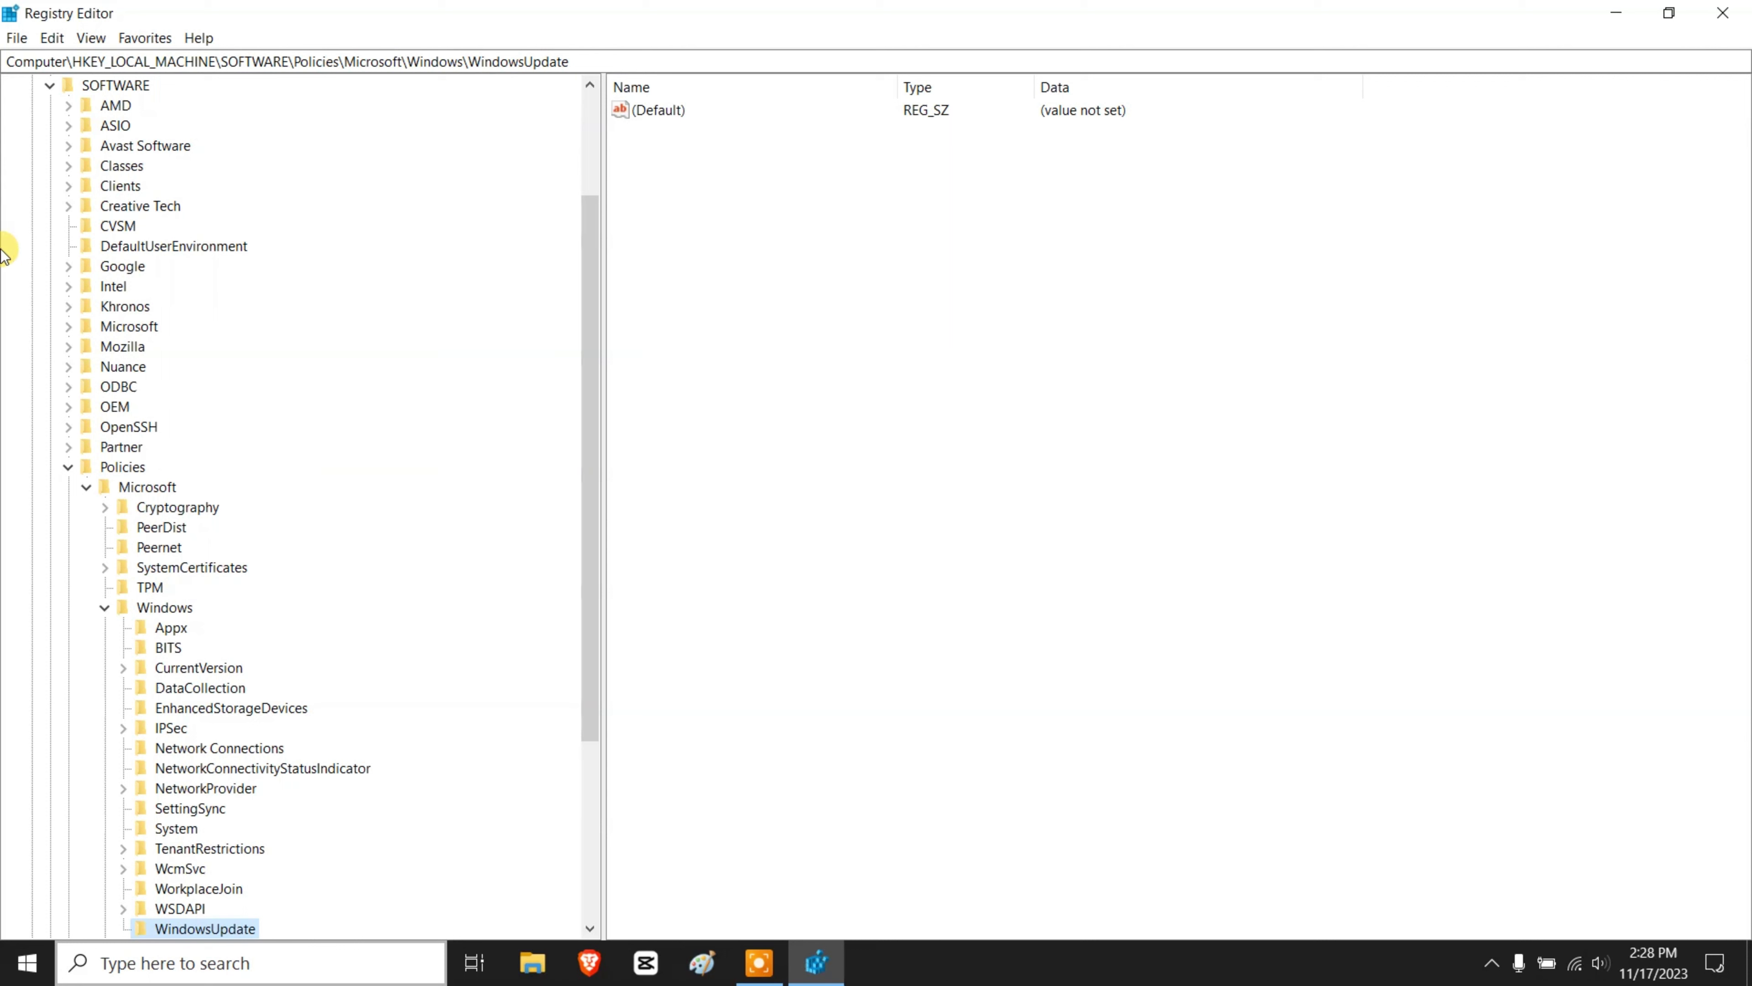
Create a new registry key named AU under the WindowsUpdate key.
scroll(125, 481, "down", 1)
scroll(125, 481, "down", 2)
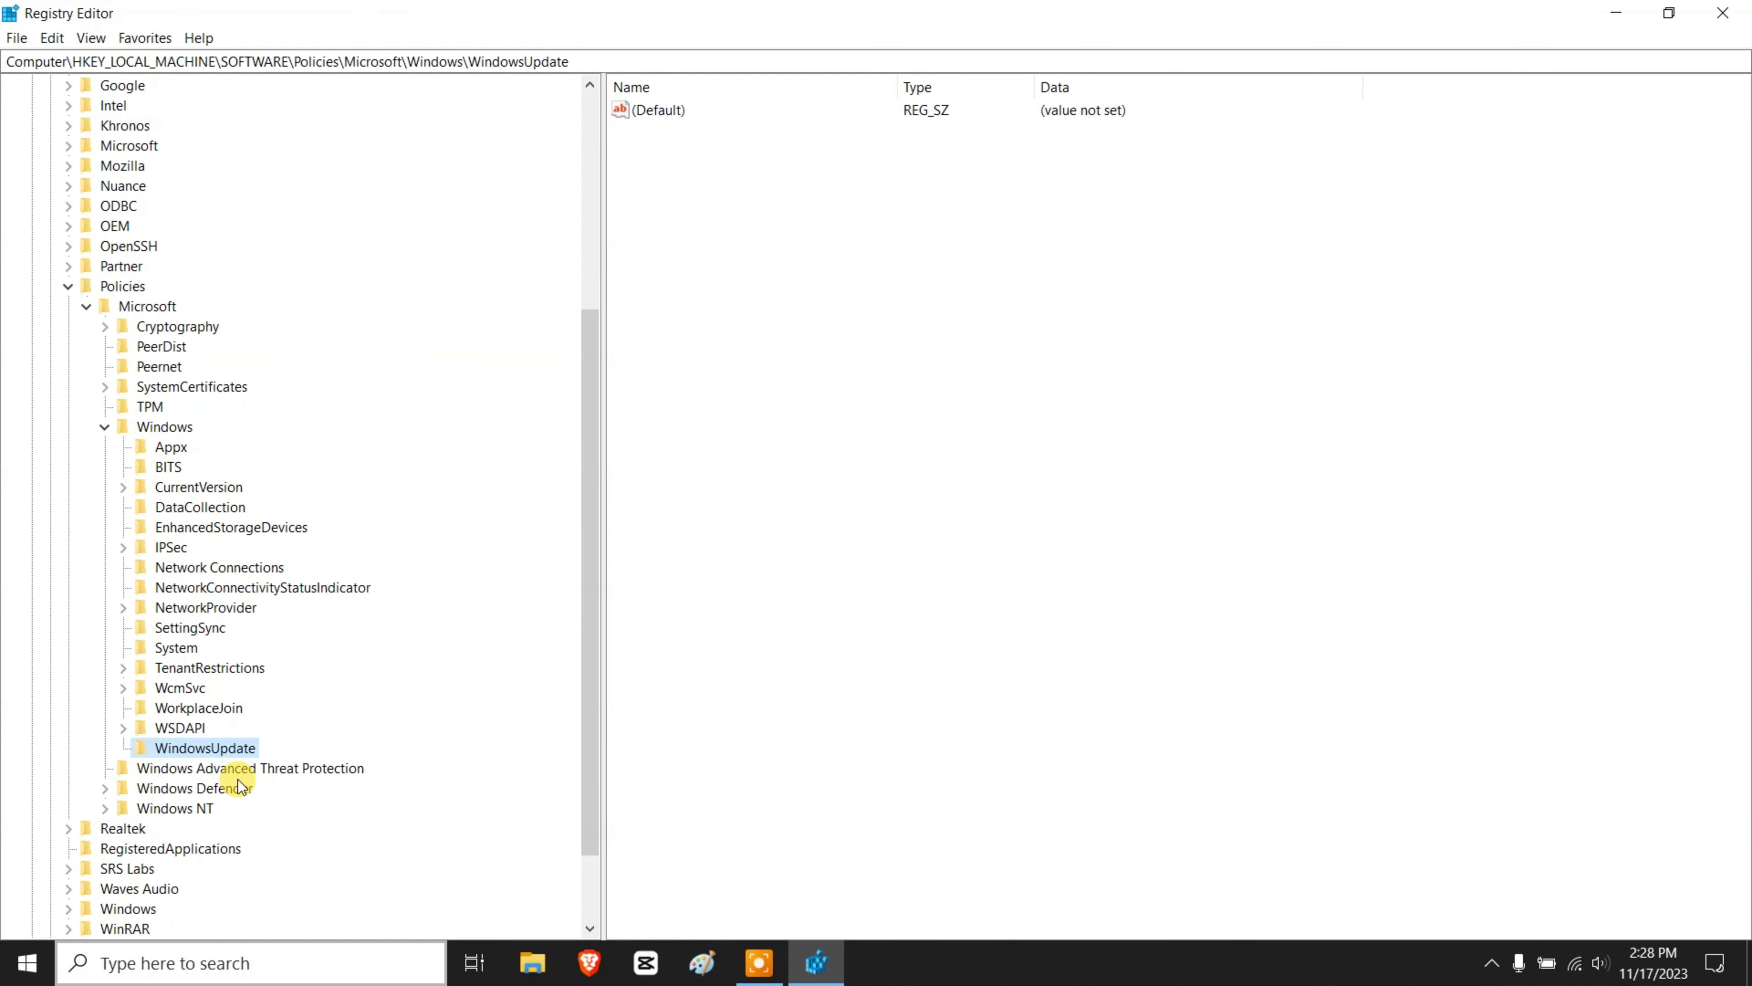
right_click(229, 751)
mouse_move(385, 581)
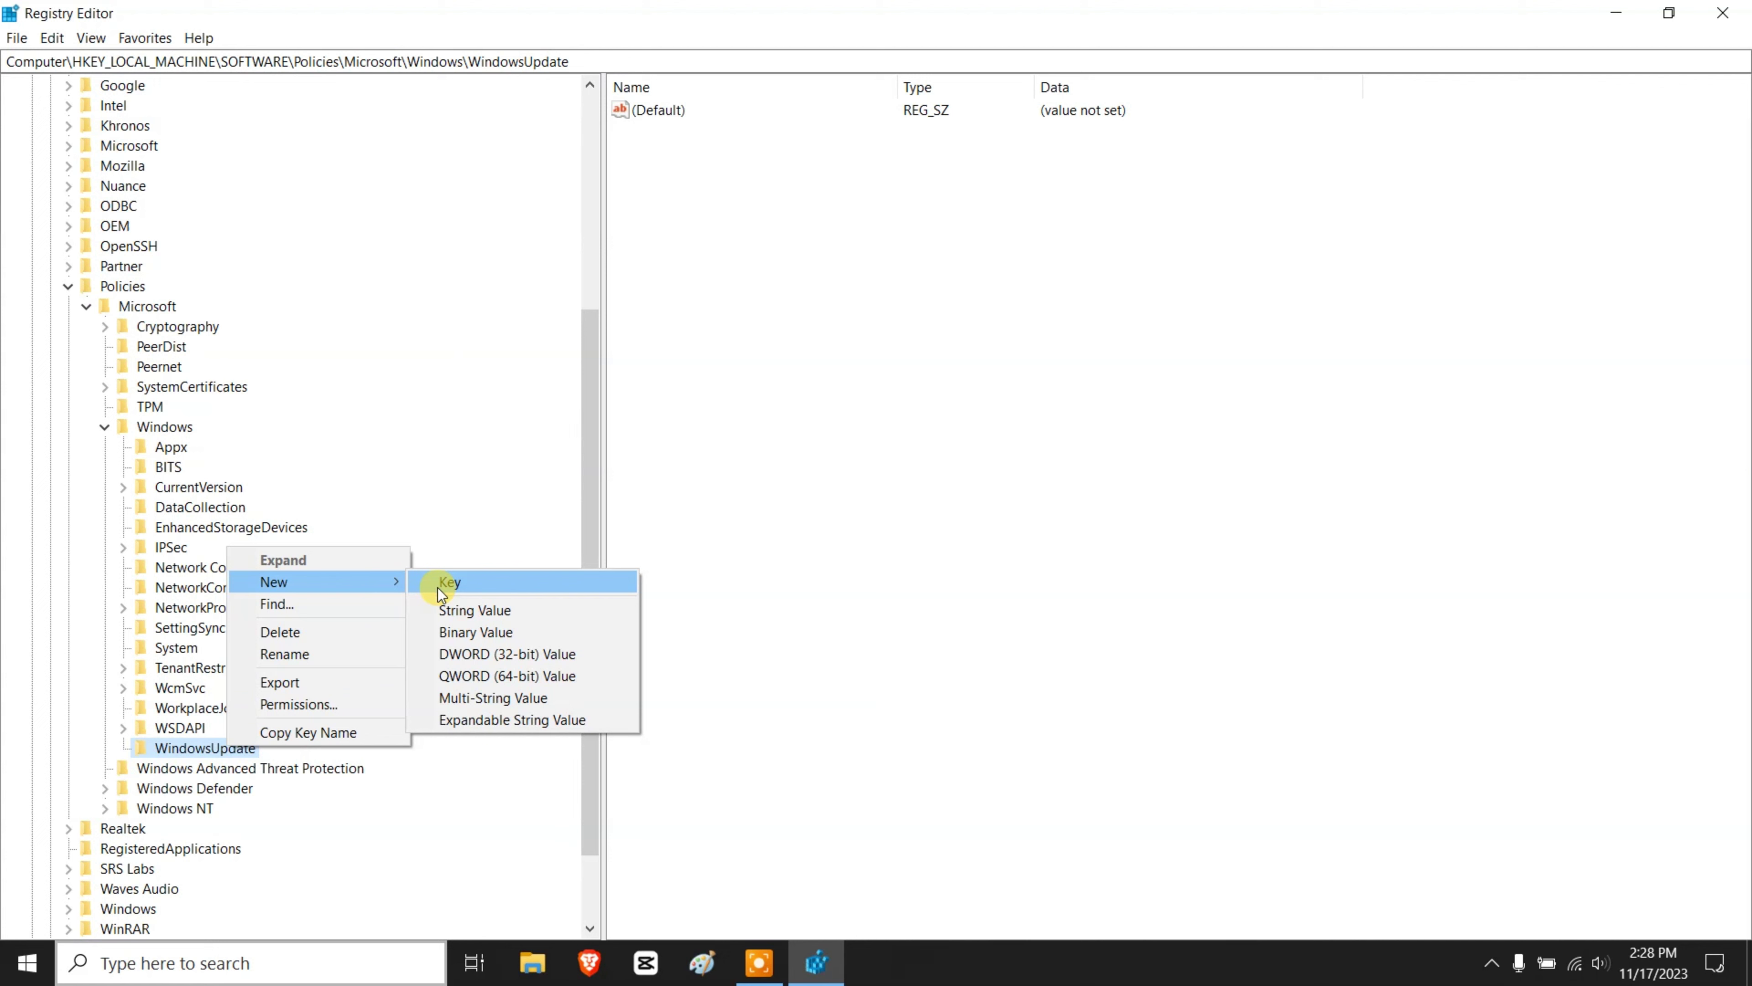
left_click(449, 582)
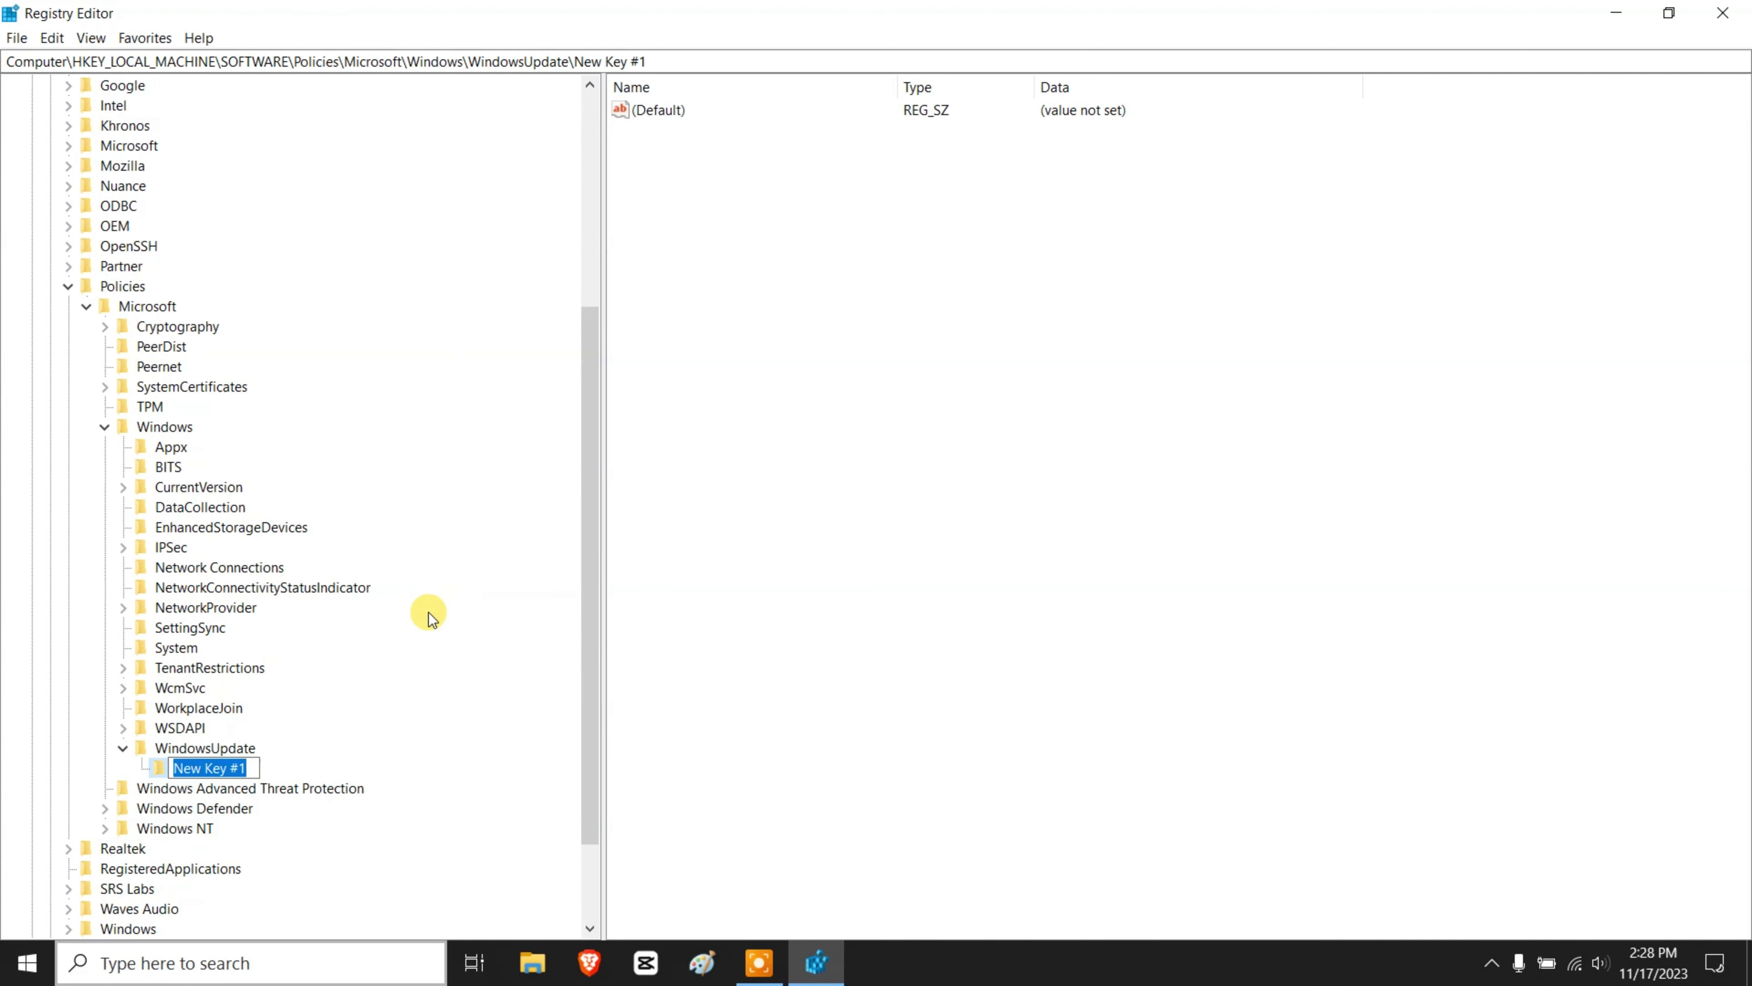
type("AU")
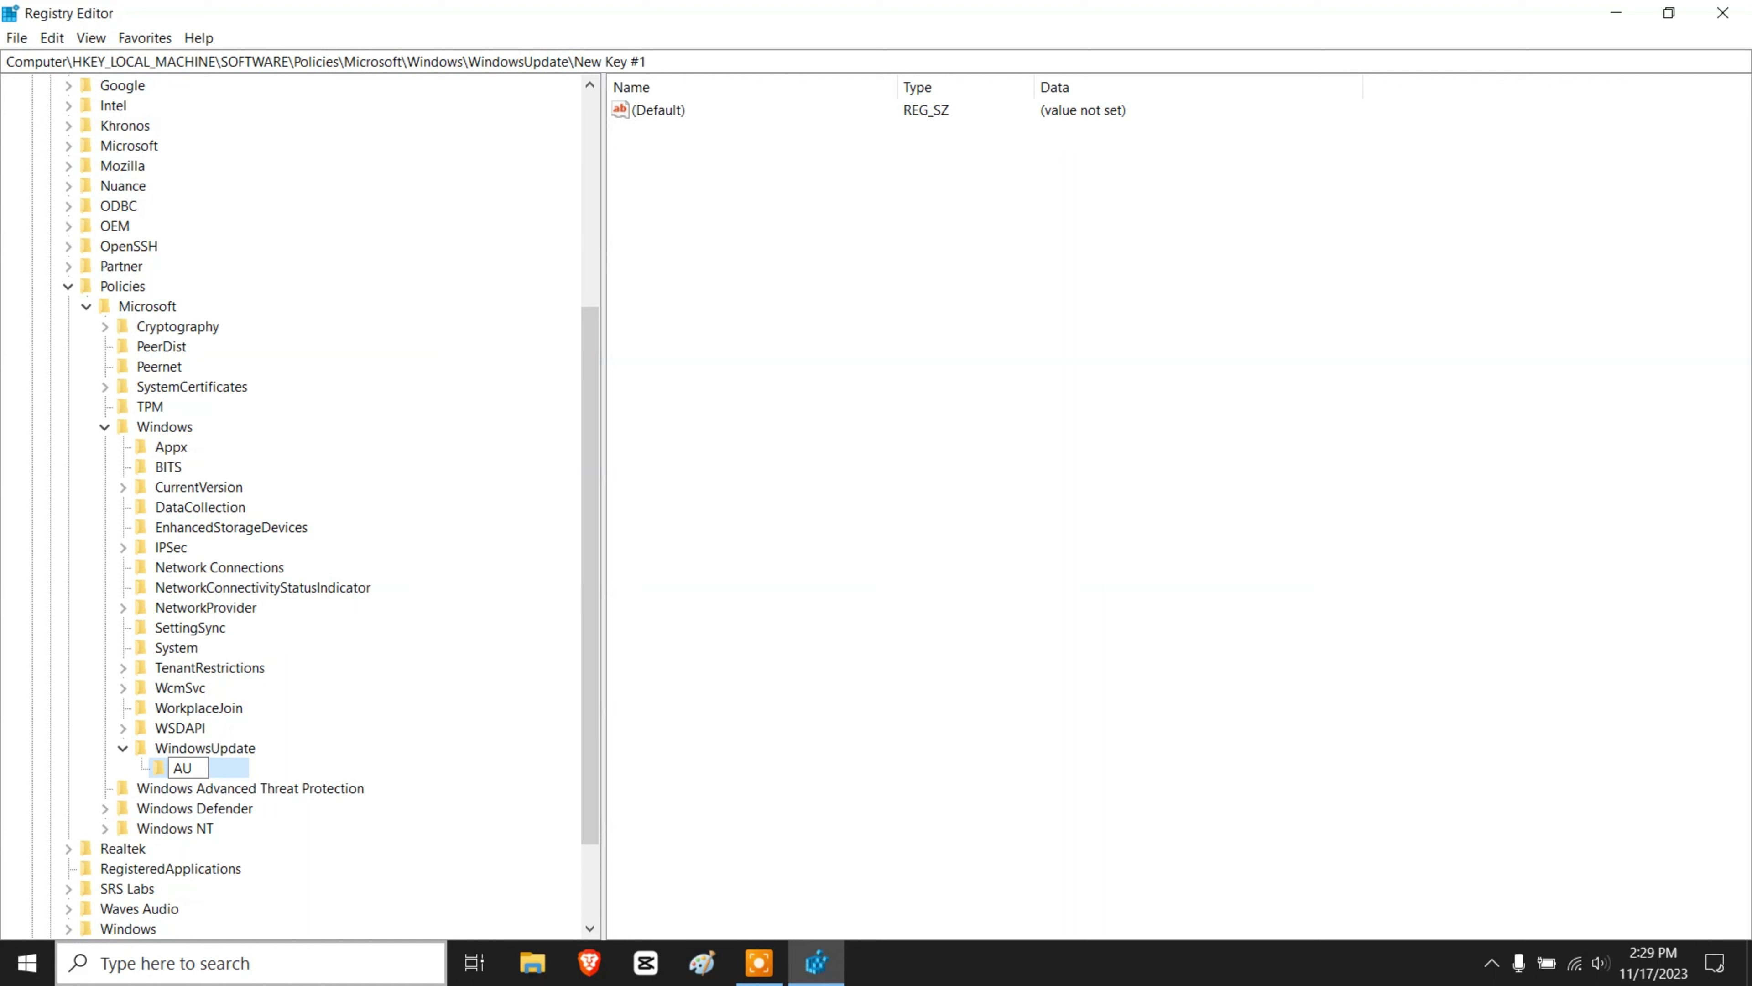
left_click(429, 616)
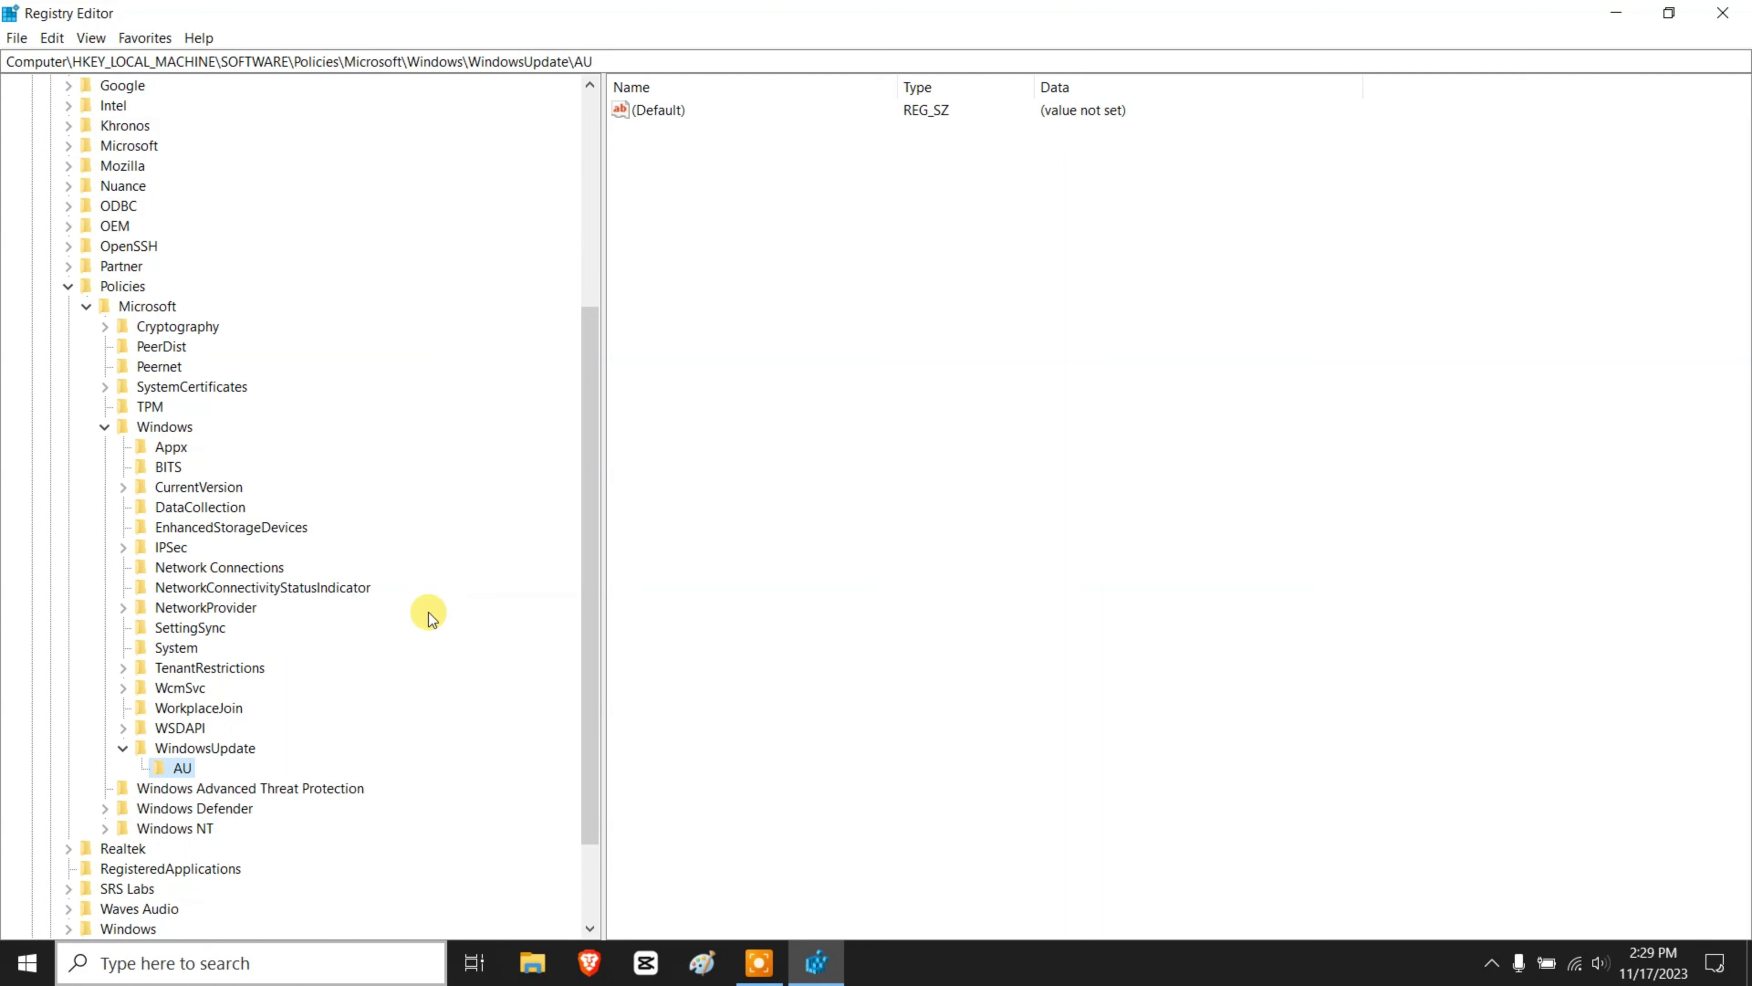
Add a DWORD (32-bit) value named NoAutoUpdate to the AU key.
left_click(181, 750)
left_click(180, 769)
right_click(701, 283)
mouse_move(721, 296)
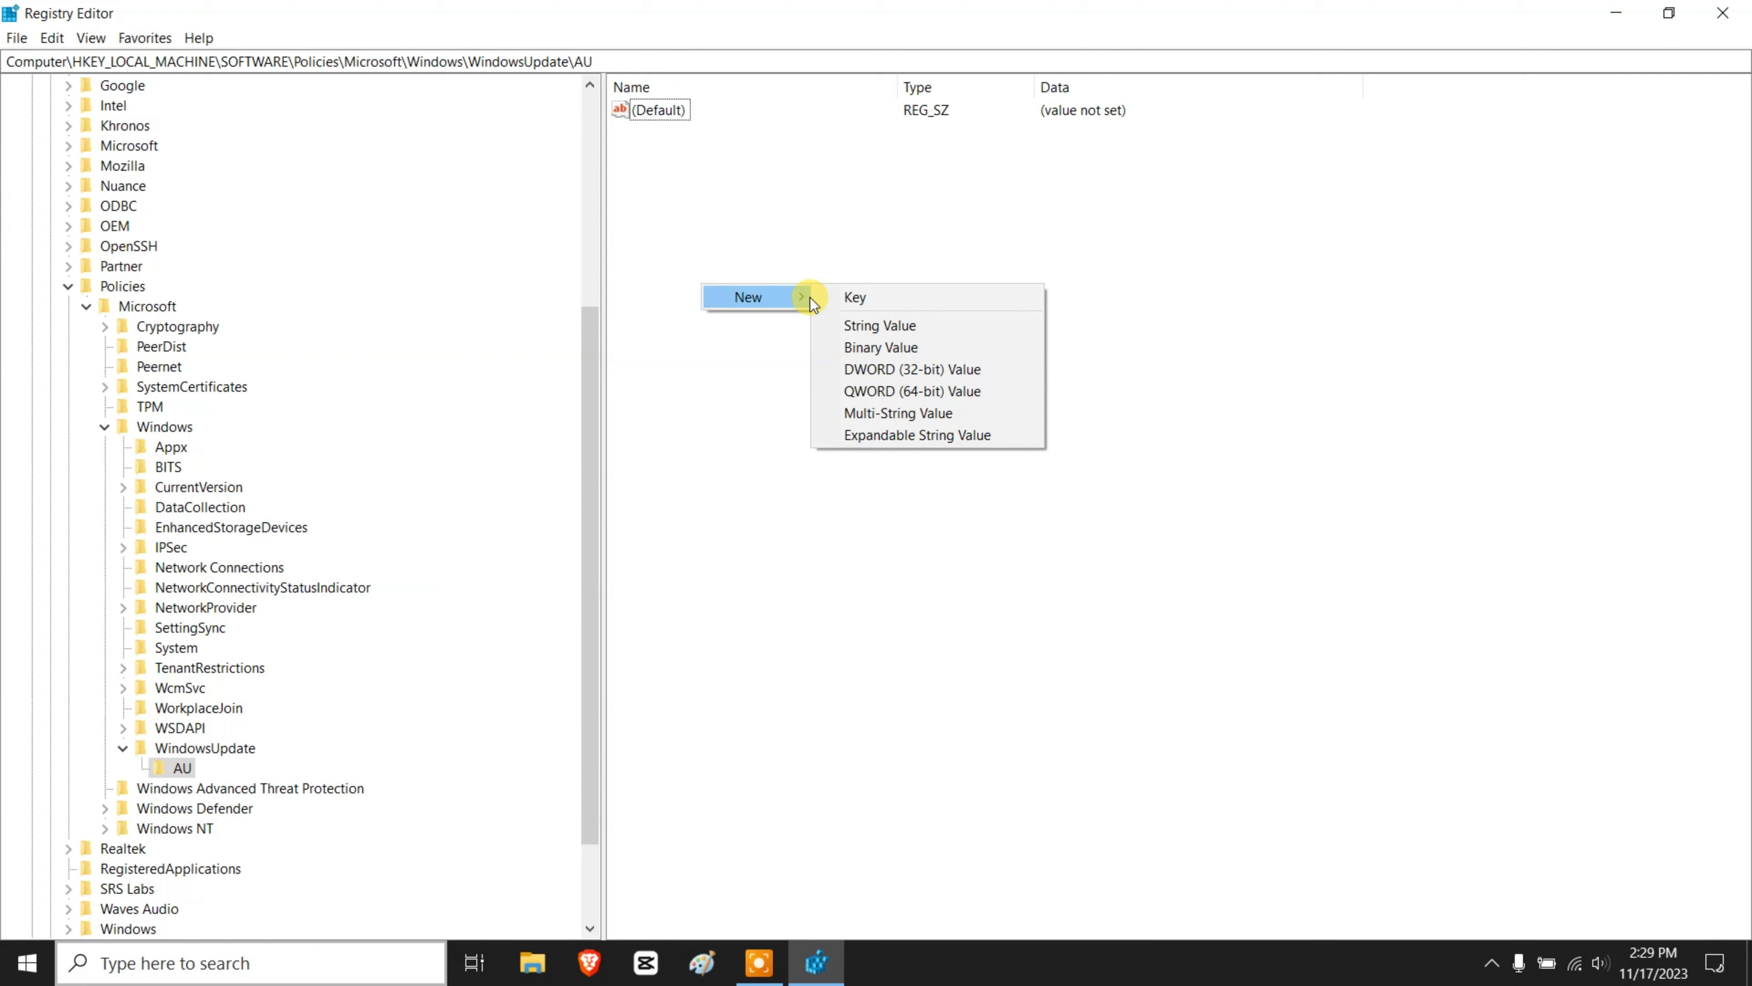
left_click(882, 373)
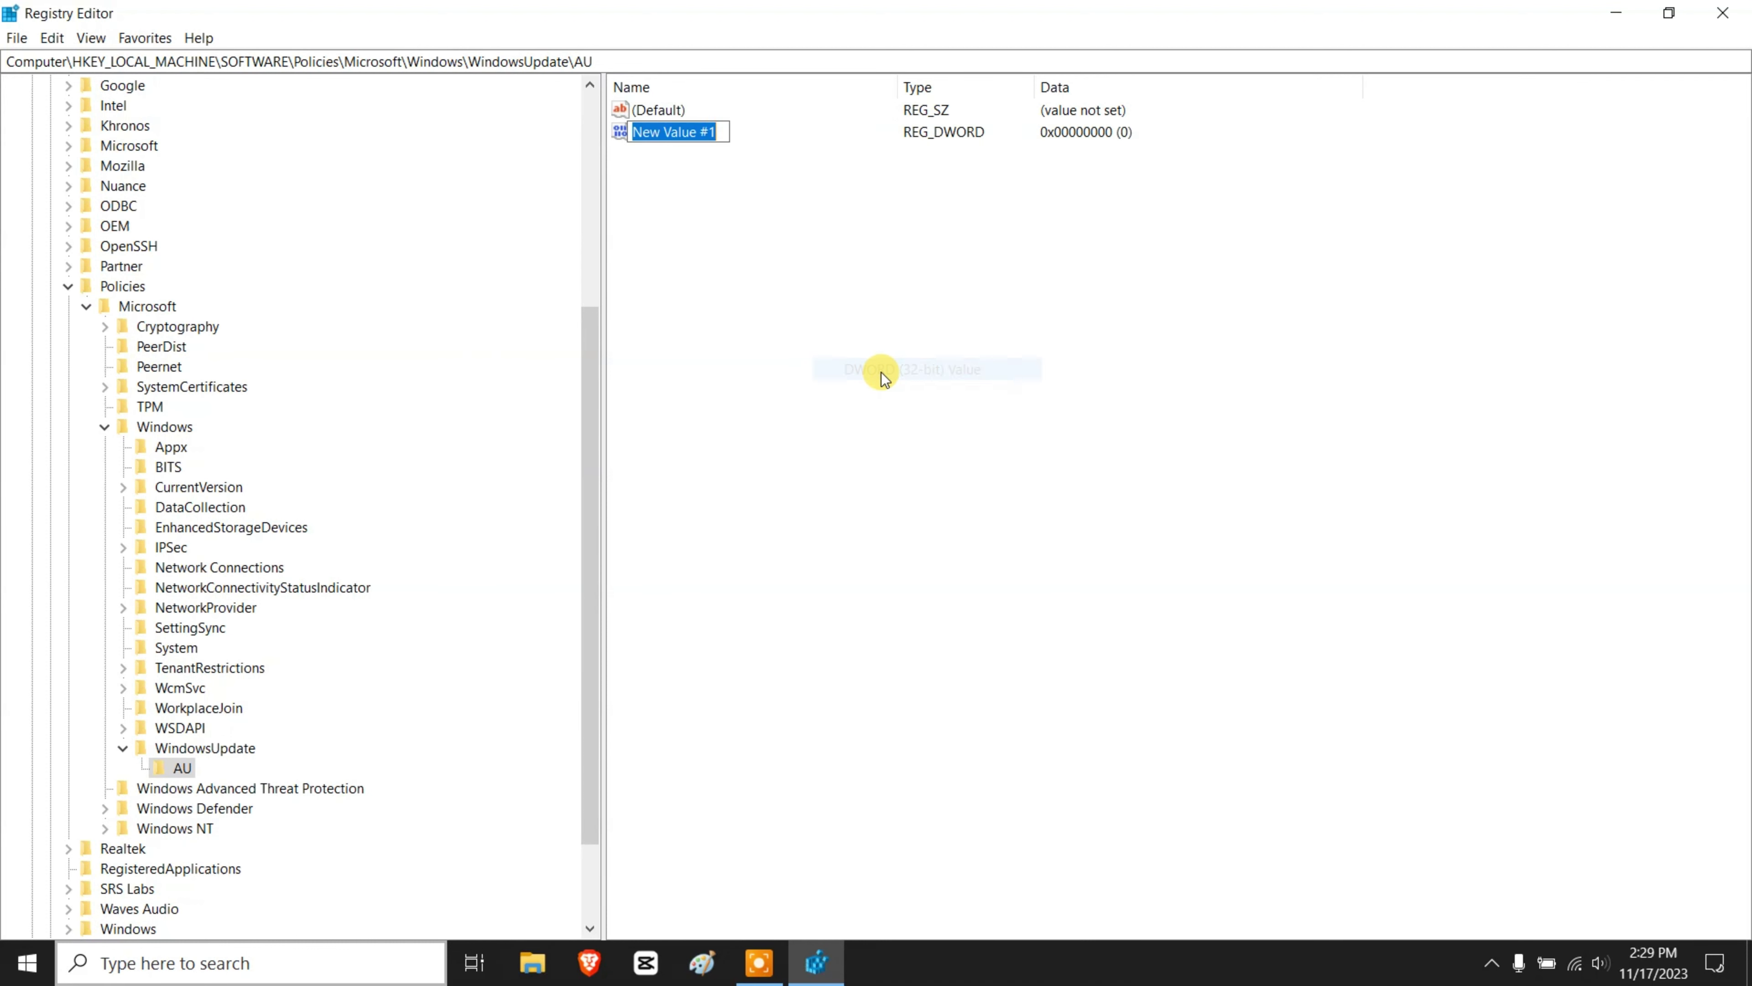
type("No")
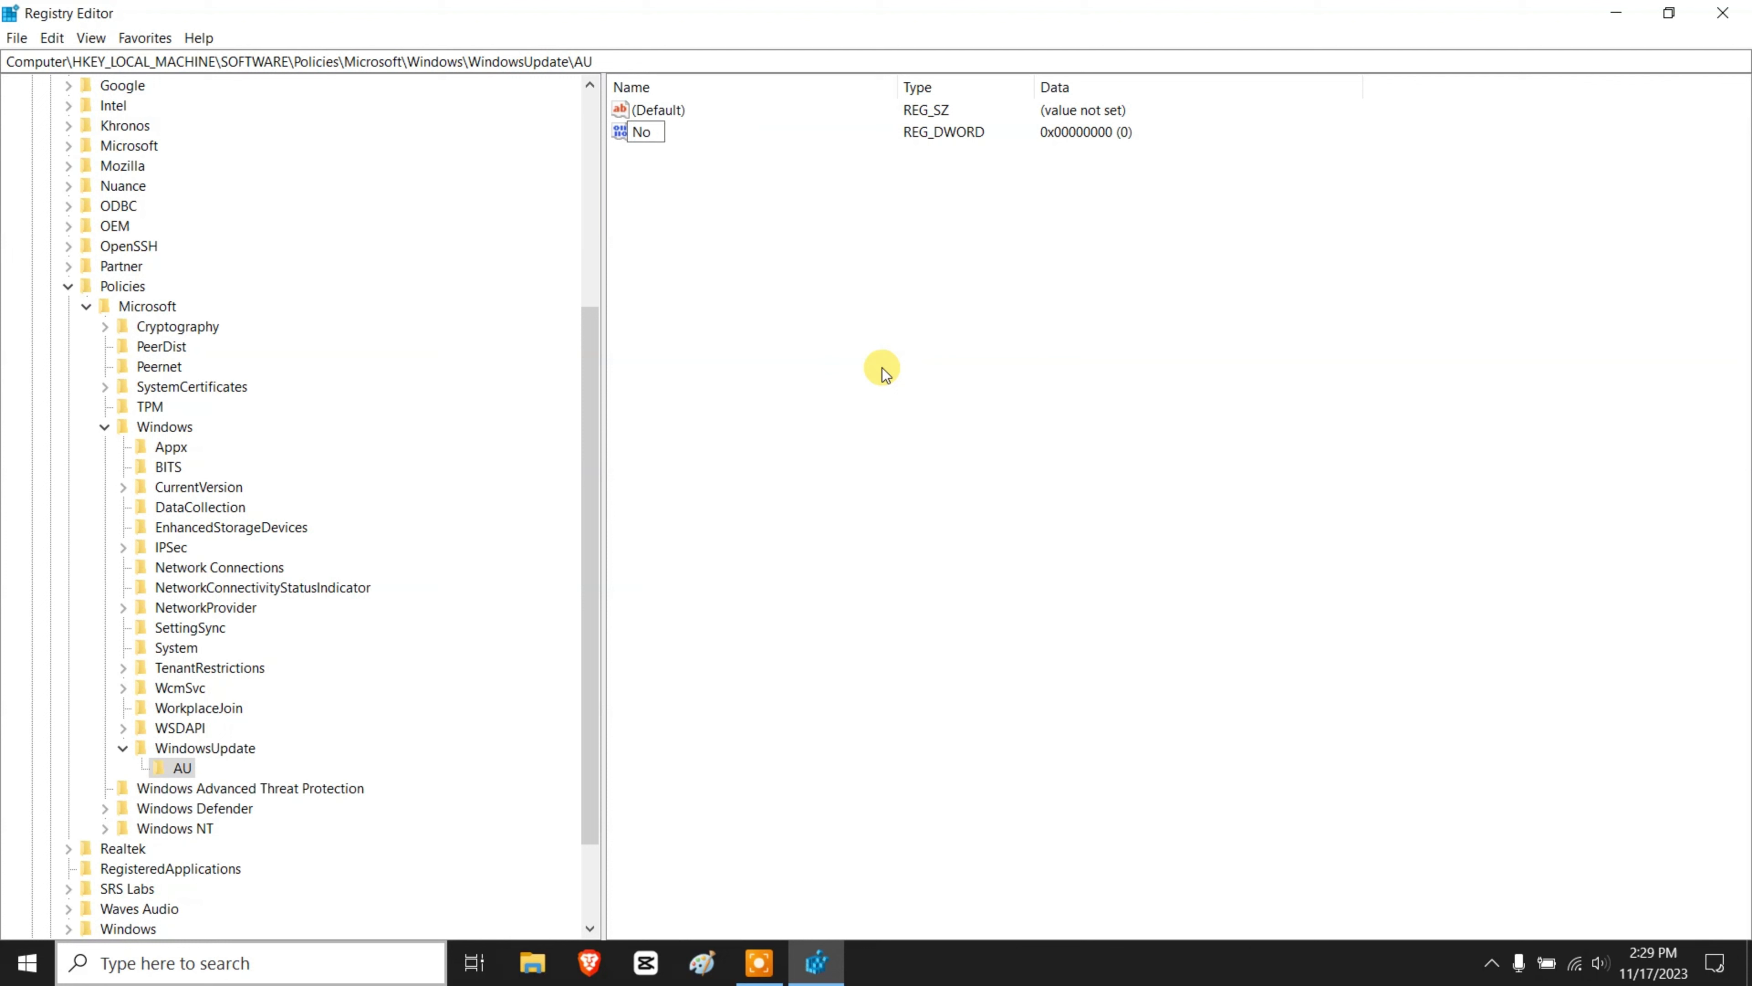
type("AutoUpdate")
key("Return")
Set the NoAutoUpdate value data to 1 and save it.
double_click(670, 131)
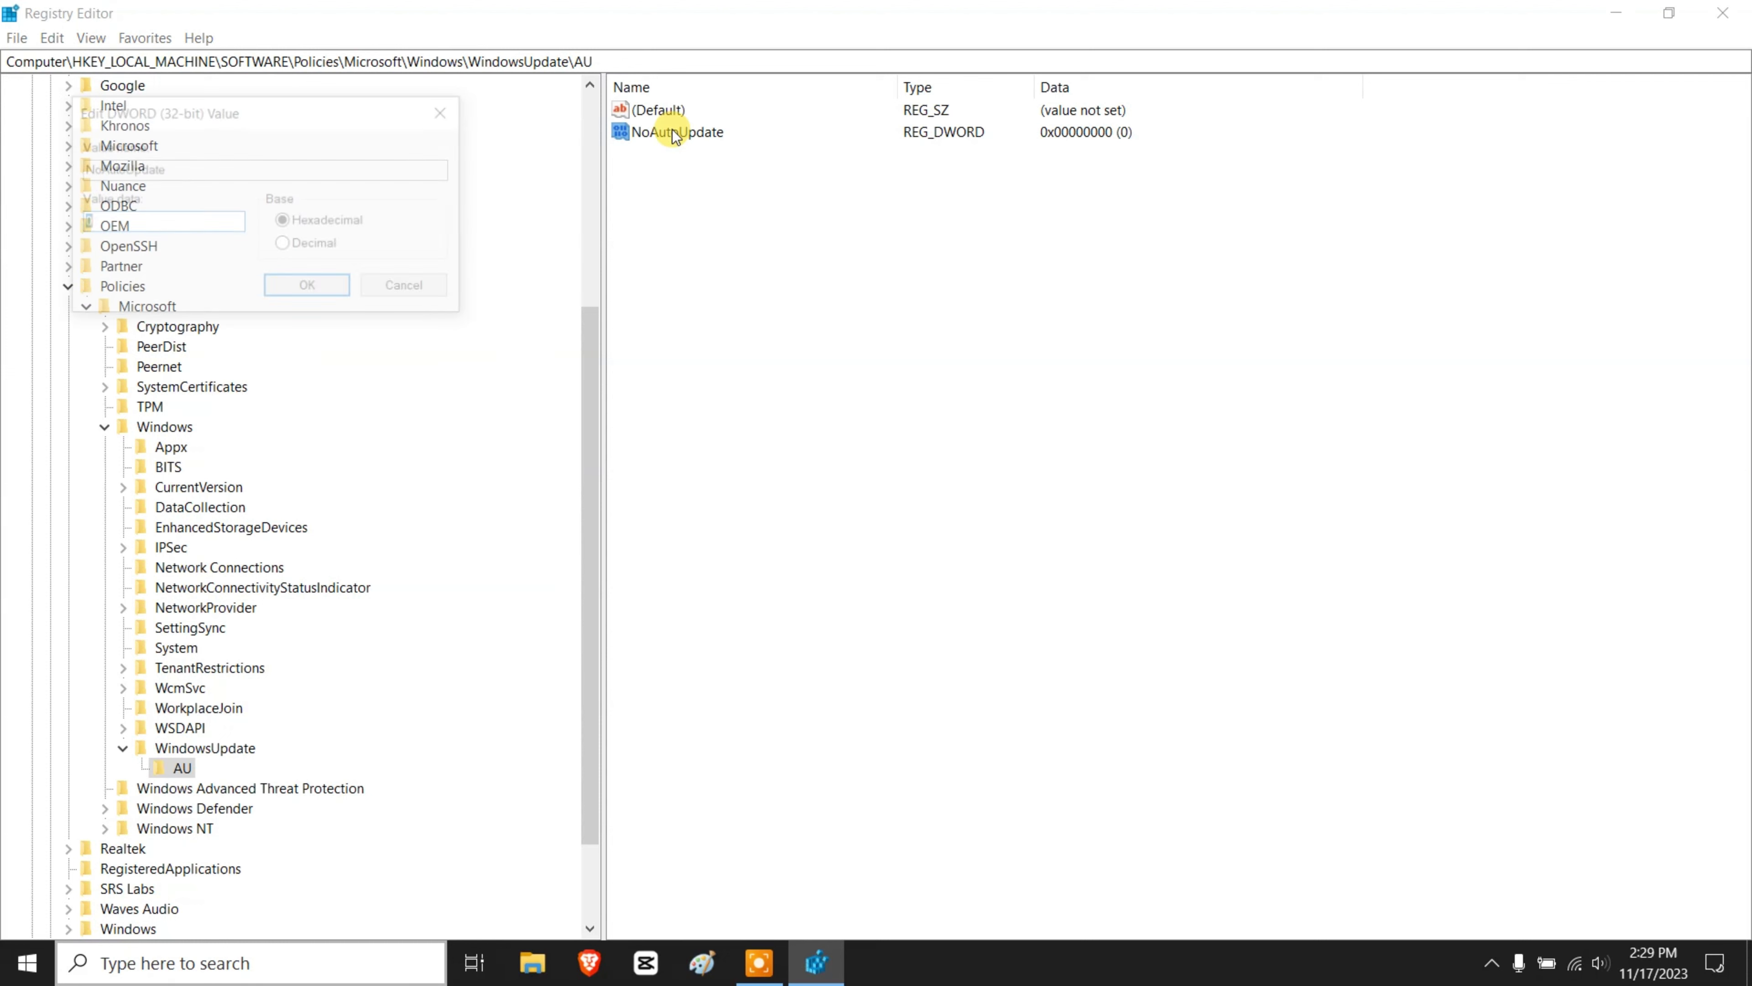
left_click_drag(155, 123, 475, 147)
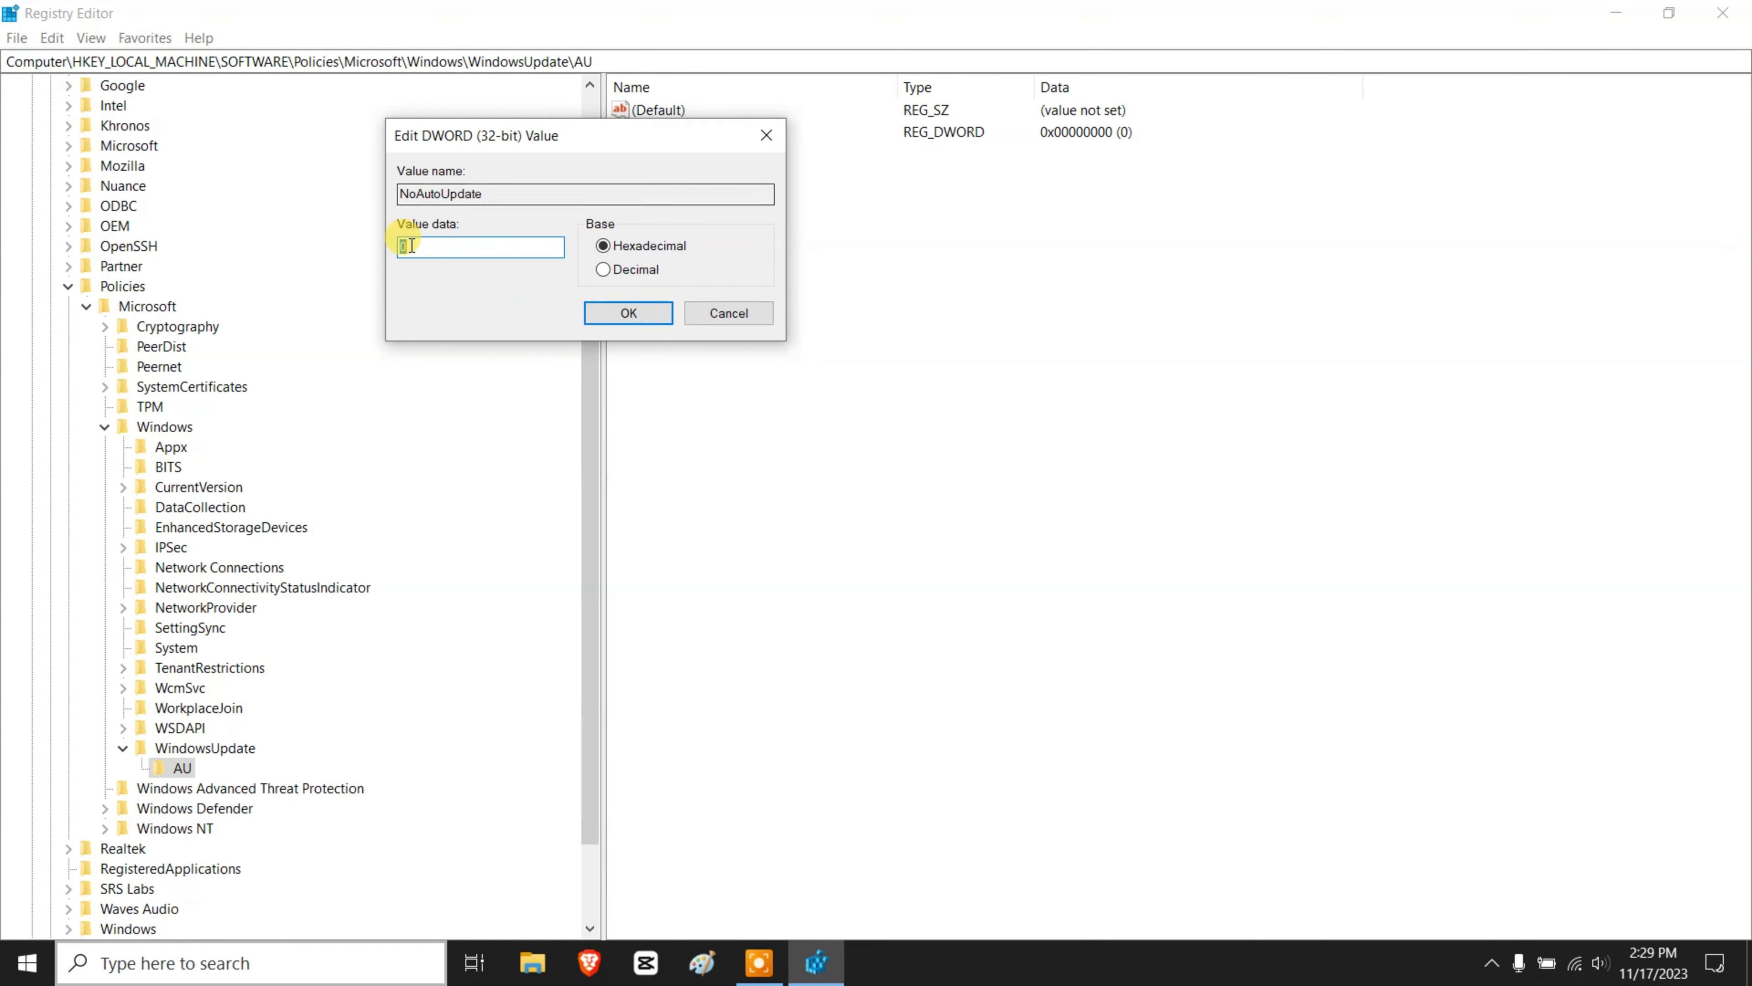
left_click(428, 249)
double_click(429, 250)
type("1")
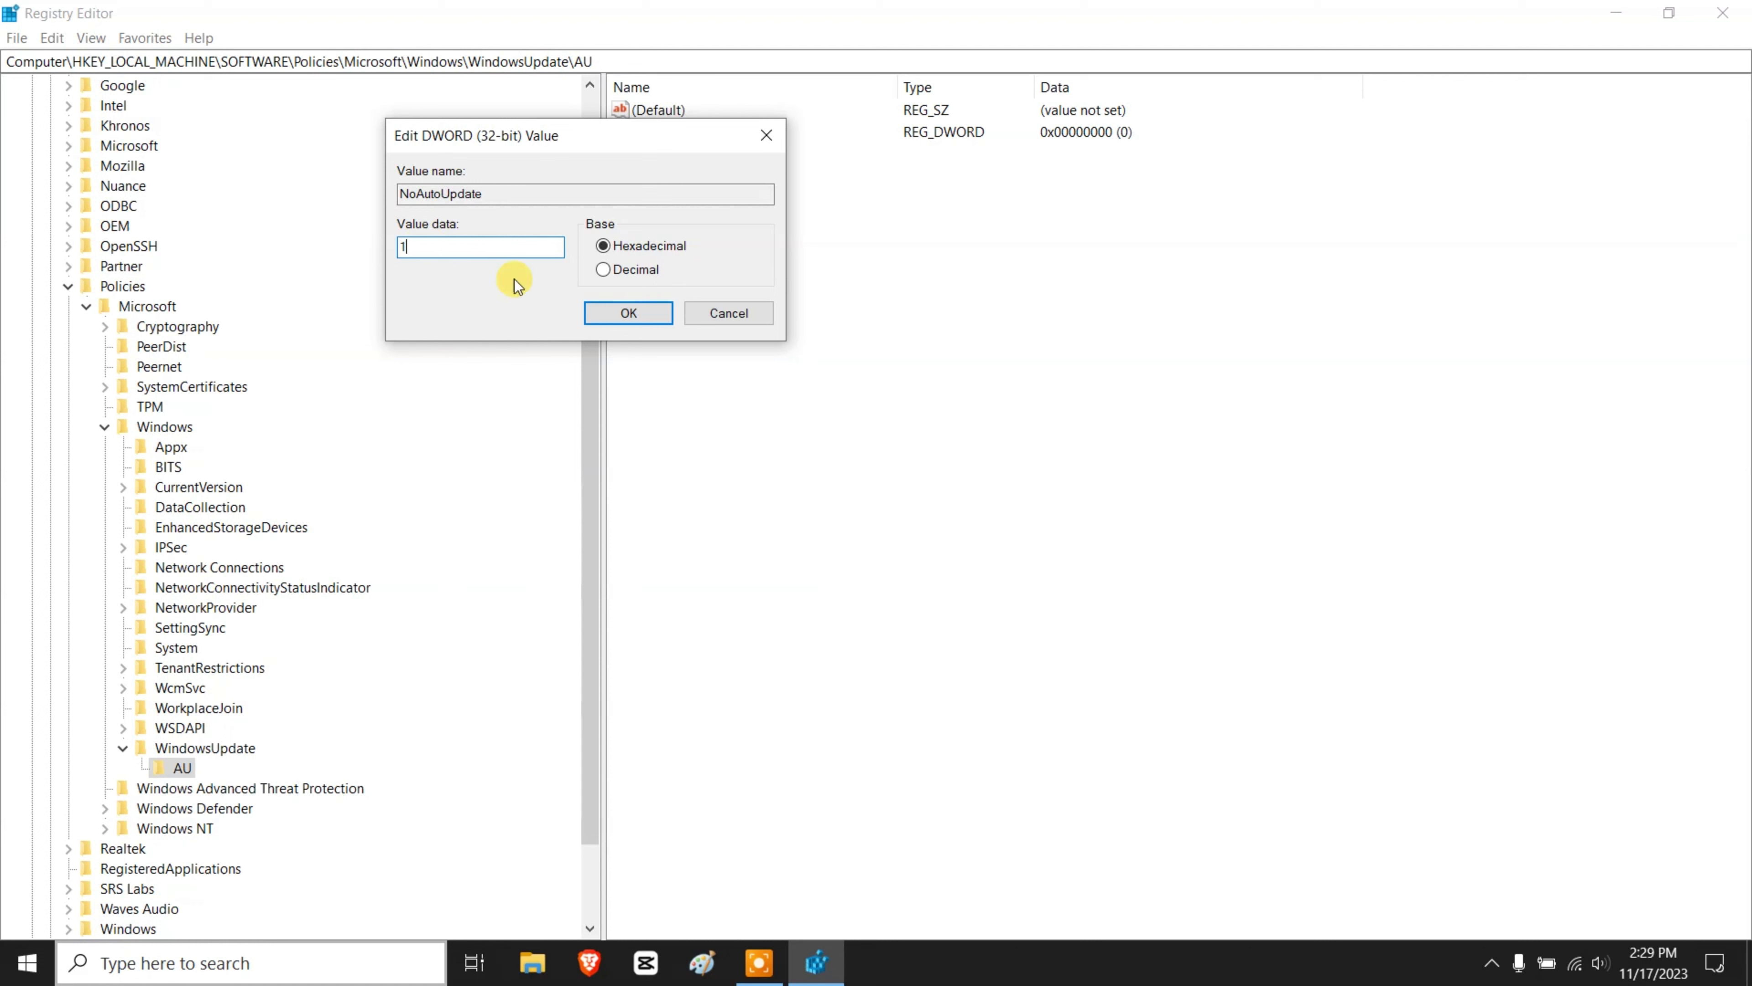
left_click(630, 315)
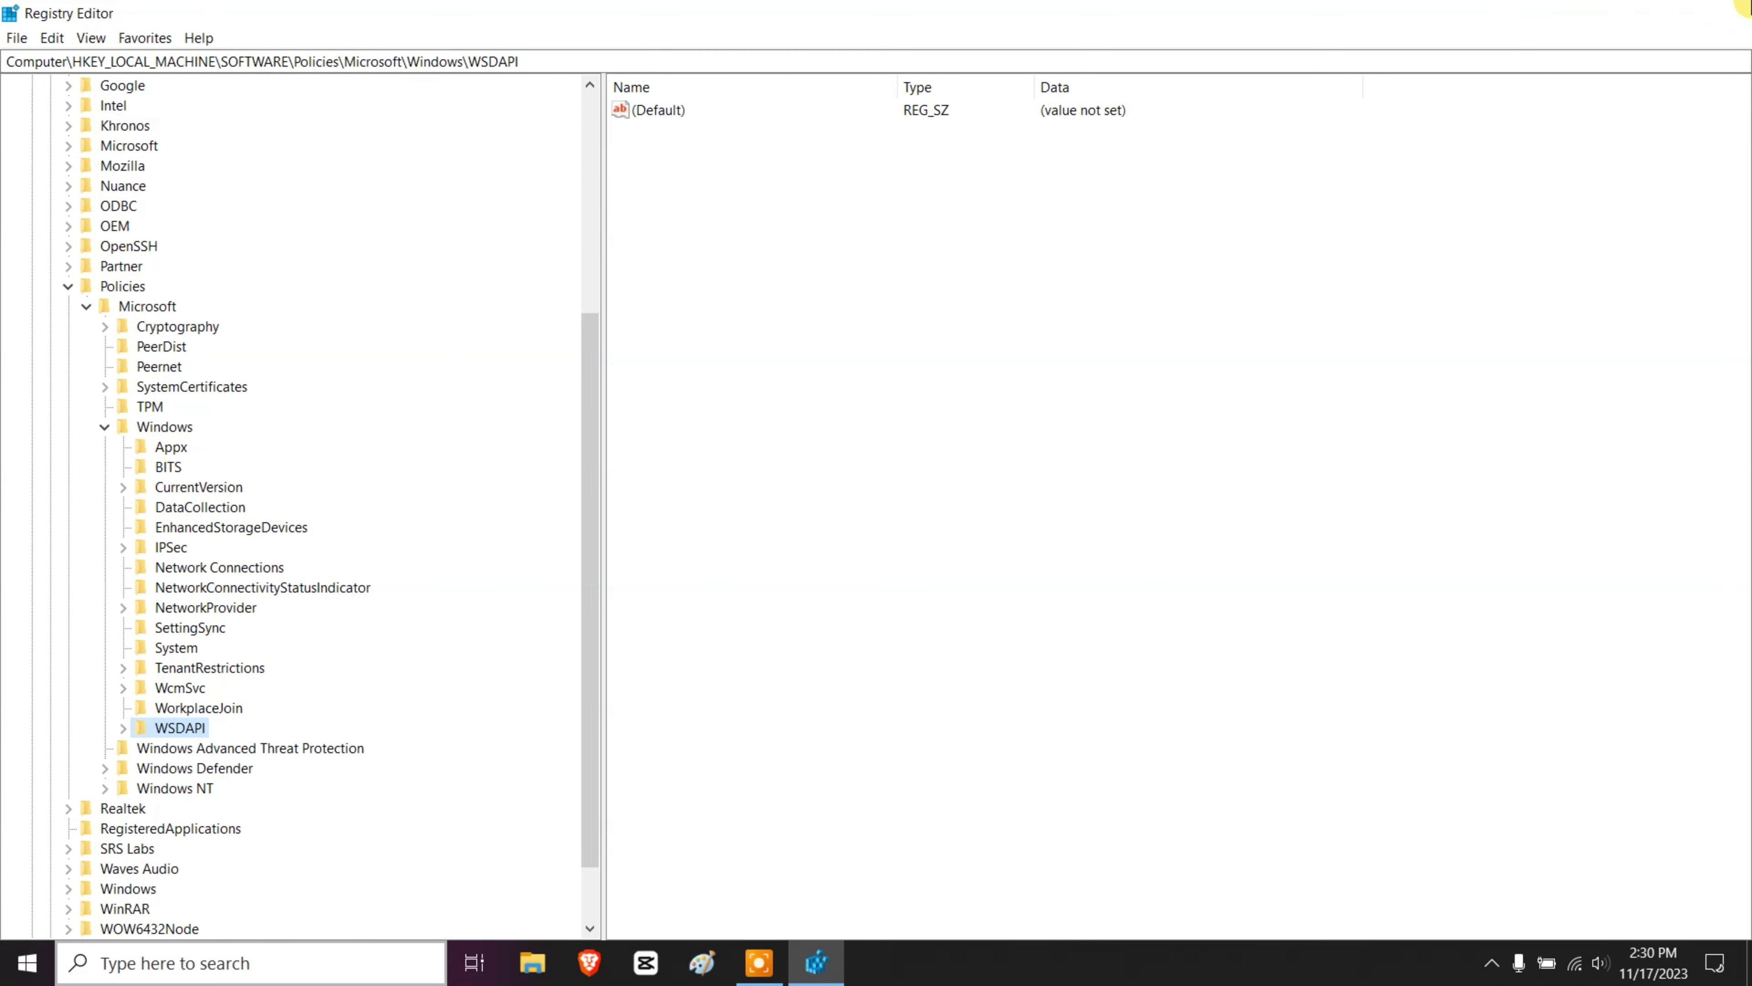
Close Registry Editor to return to the desktop.
left_click(1722, 12)
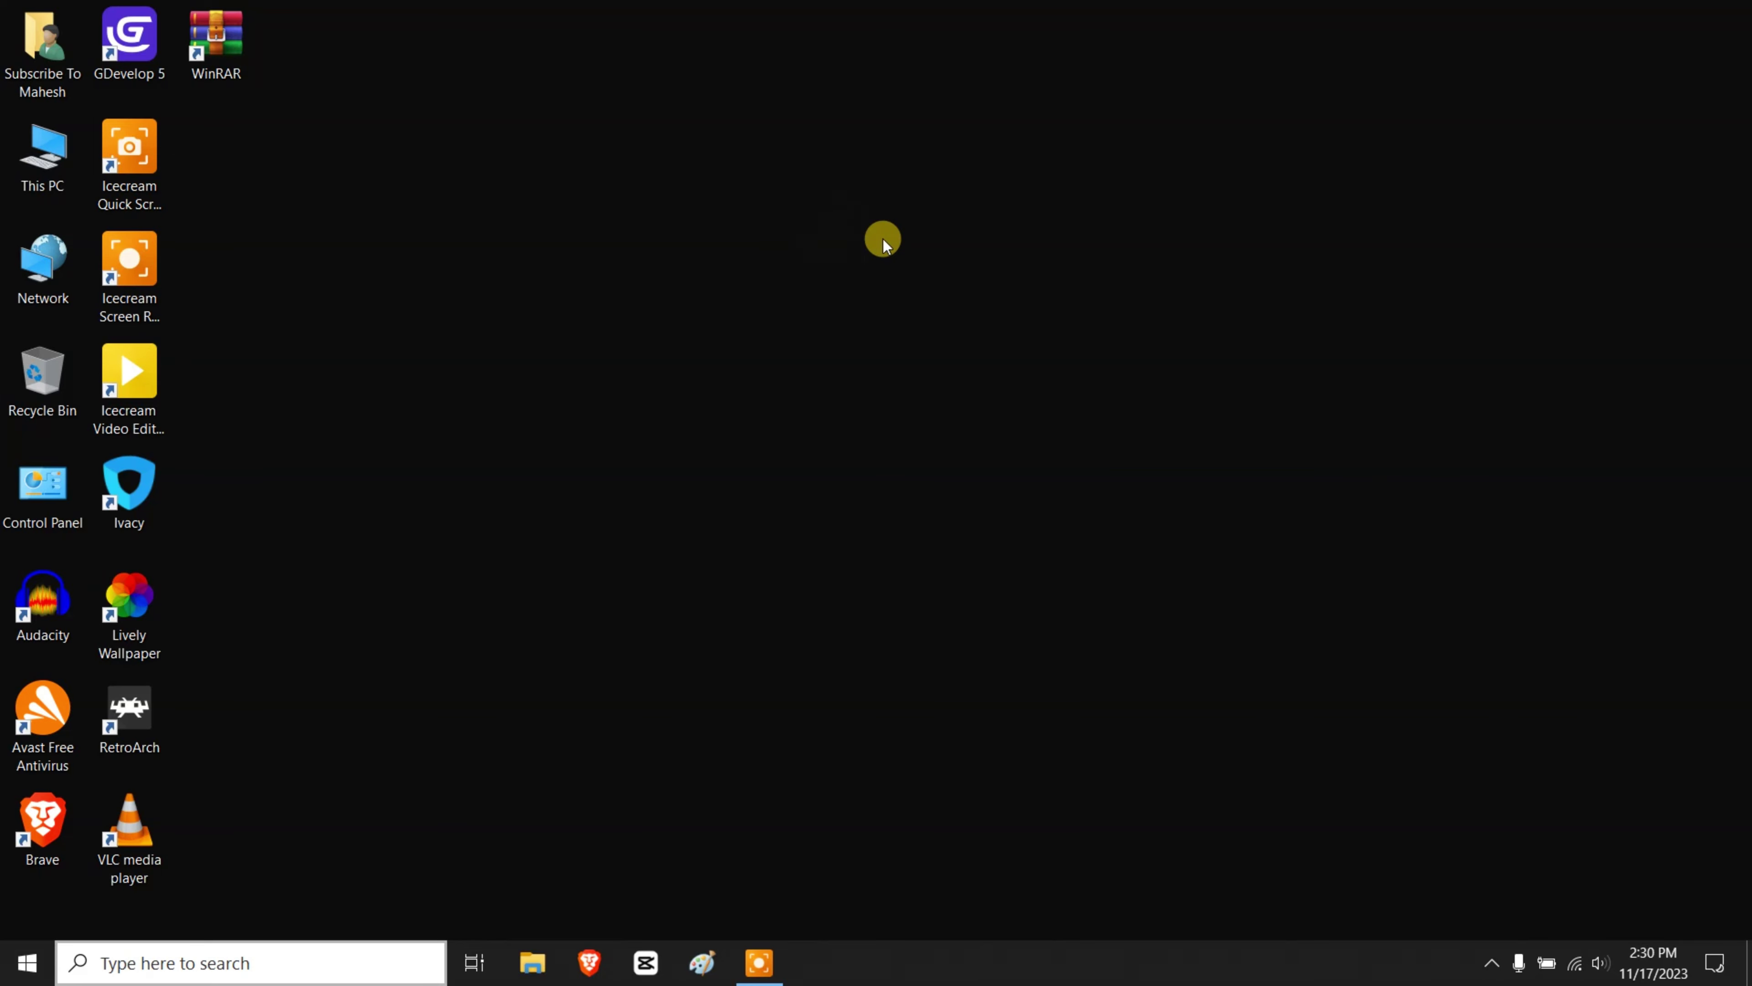
key("super+i")
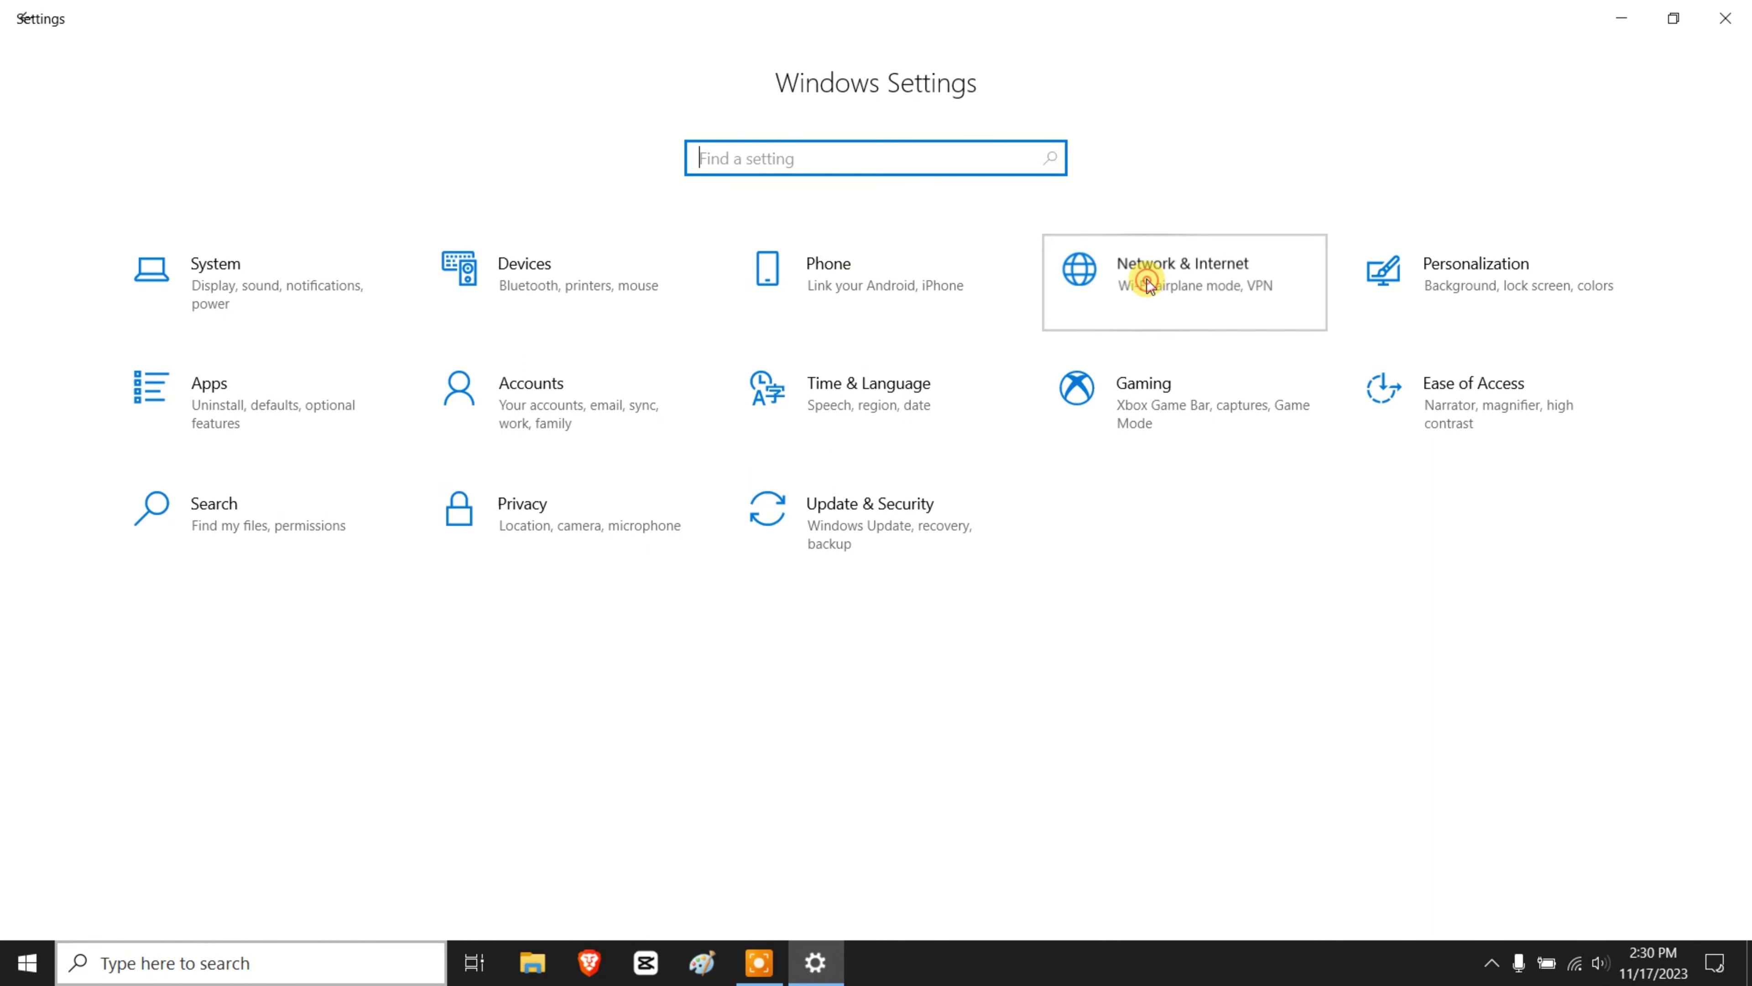
left_click(1106, 334)
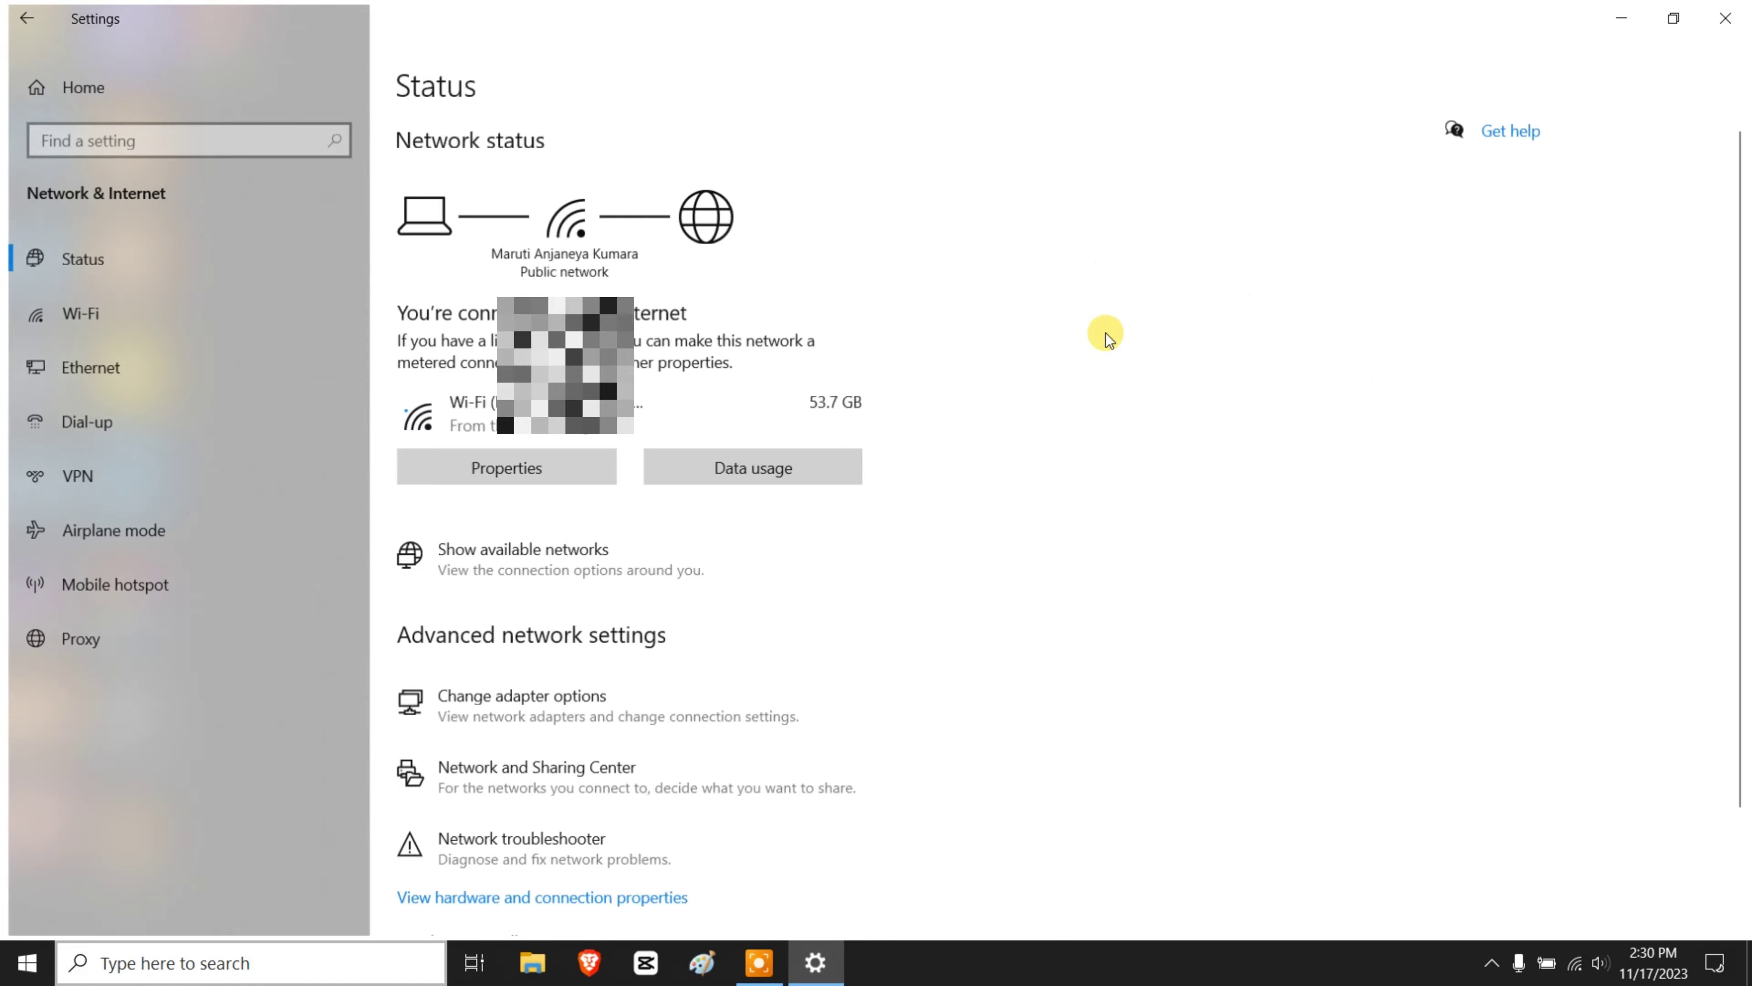
left_click(545, 475)
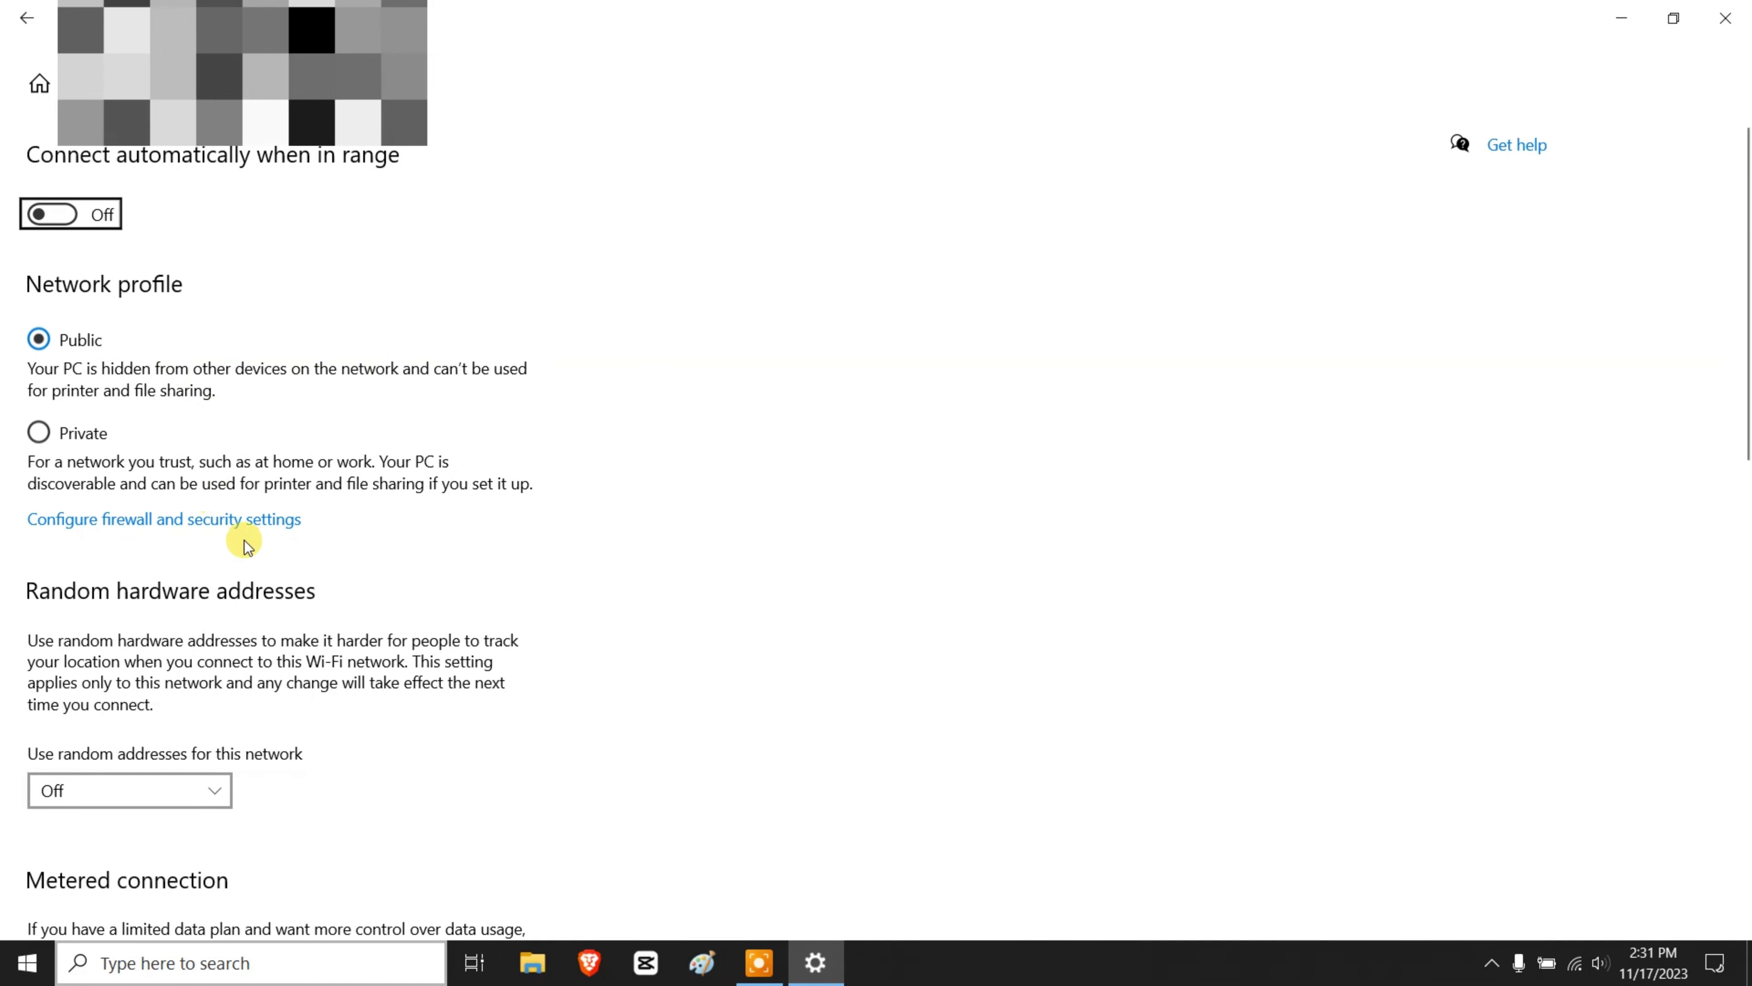
scroll(245, 512, "down", 3)
scroll(245, 512, "down", 5)
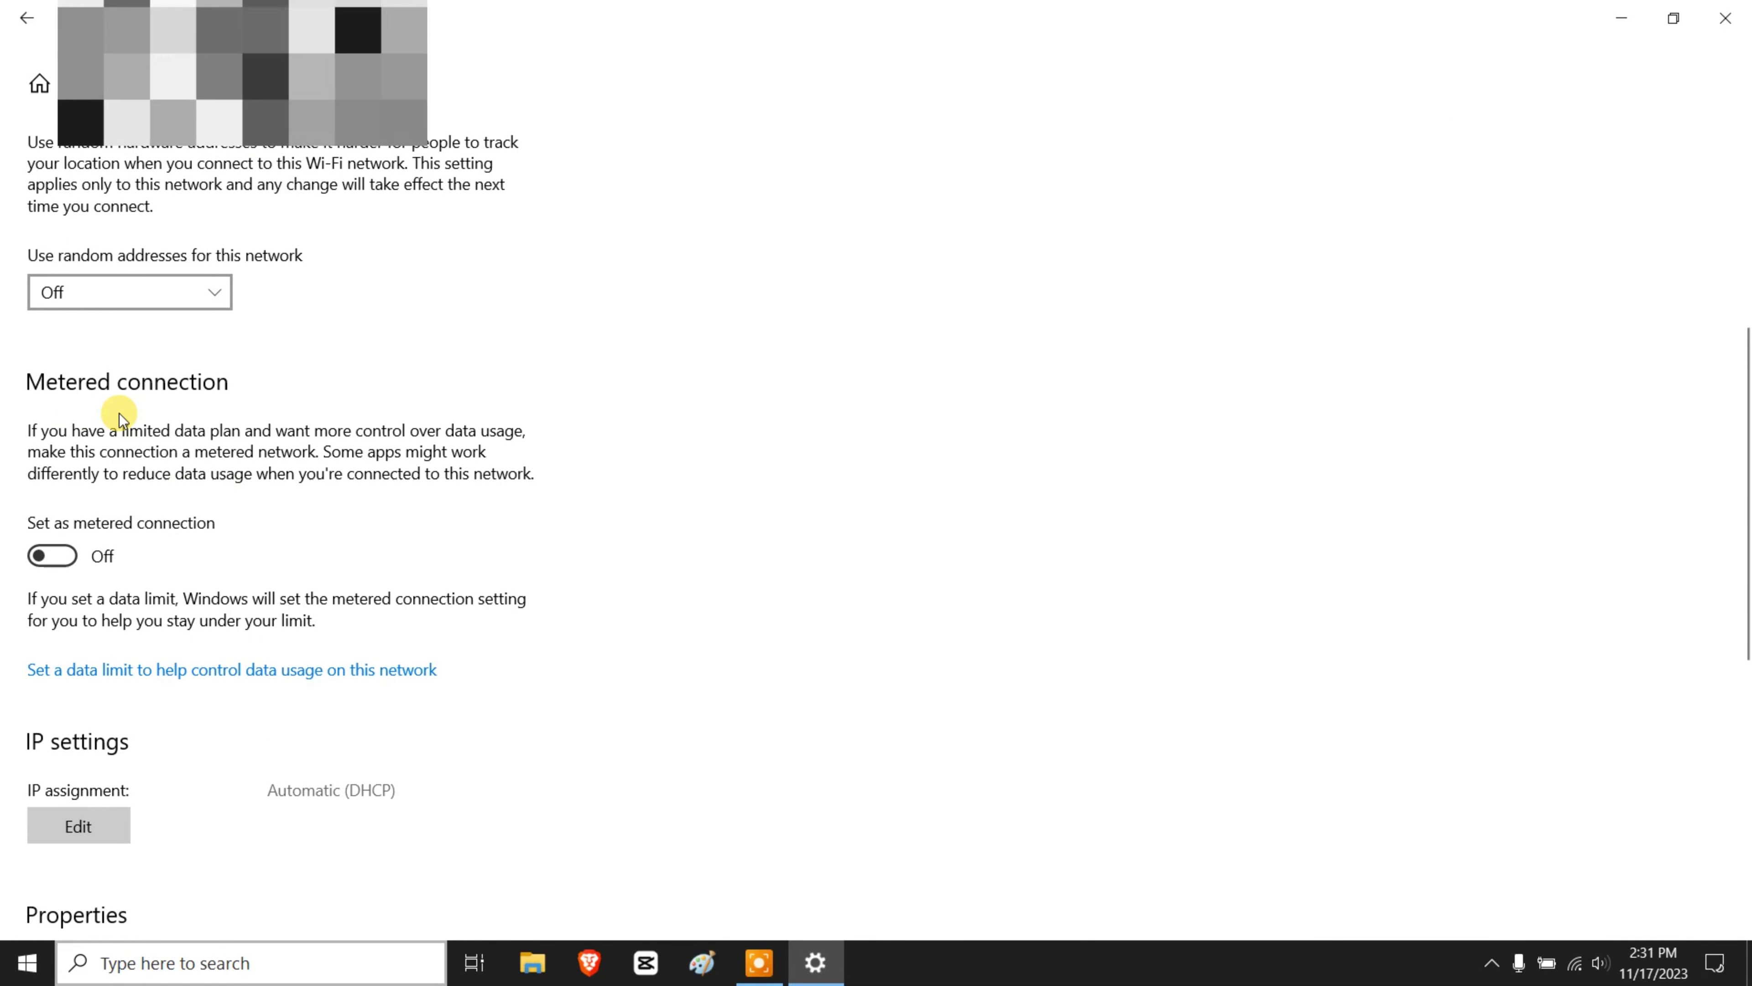
left_click(52, 556)
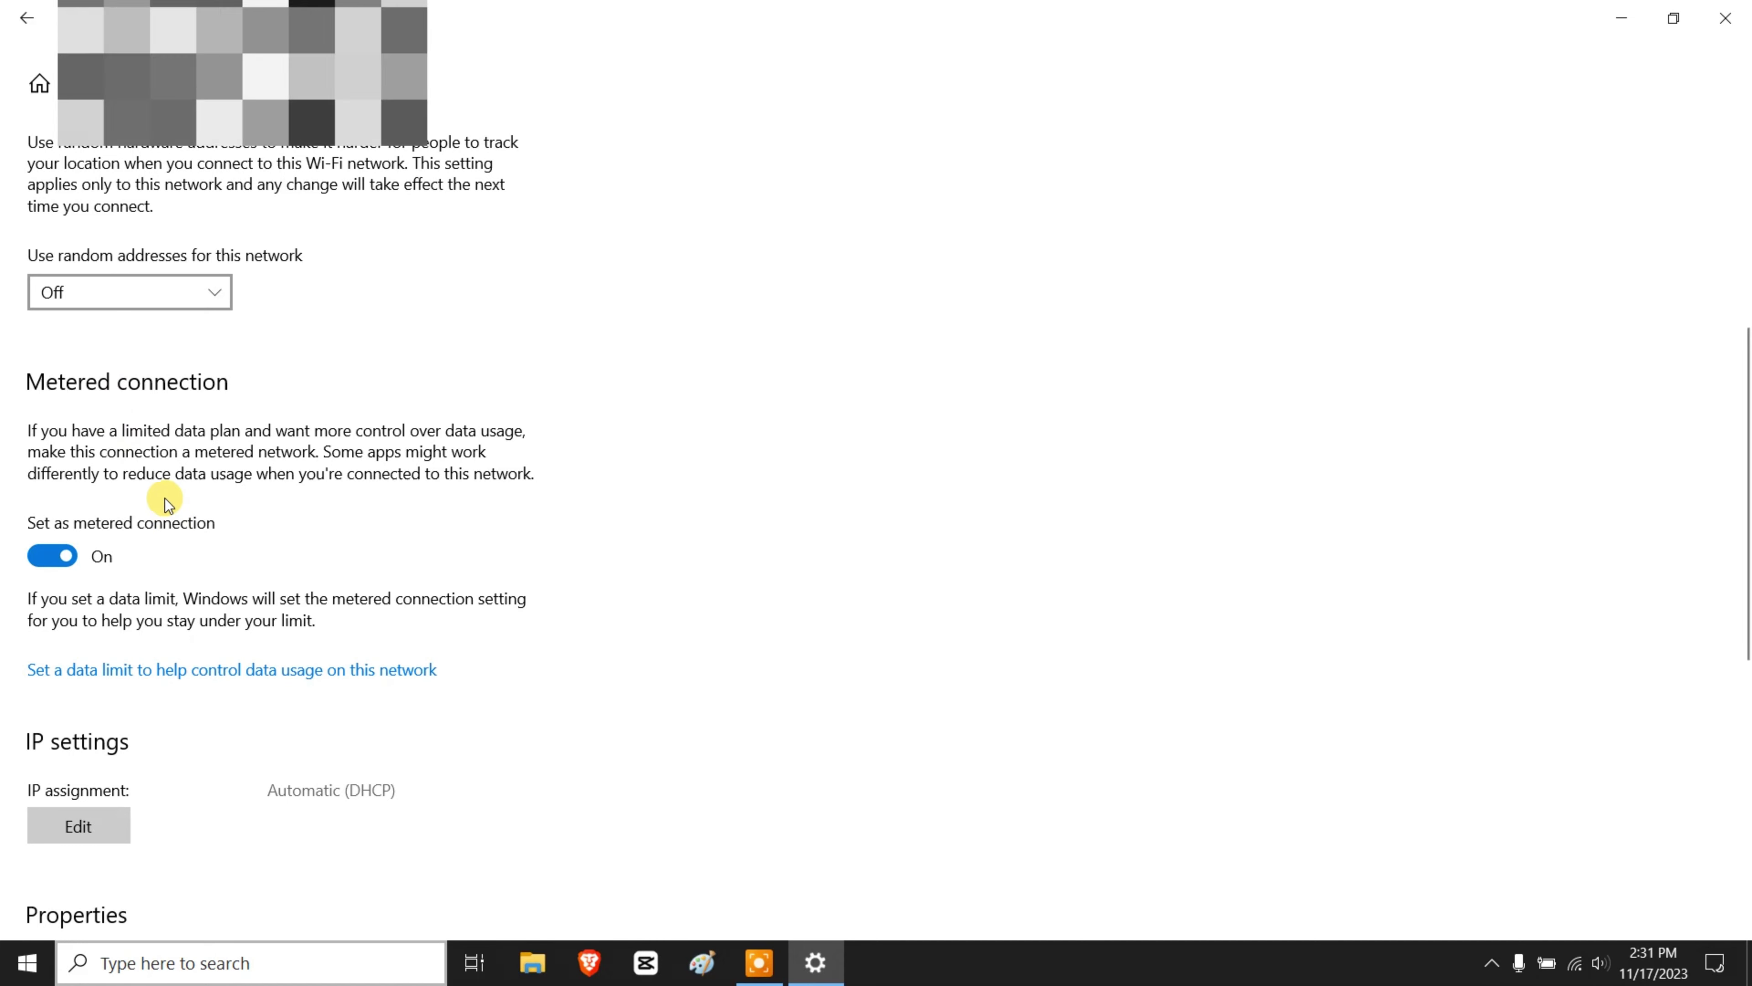
left_click(67, 556)
left_click(1725, 17)
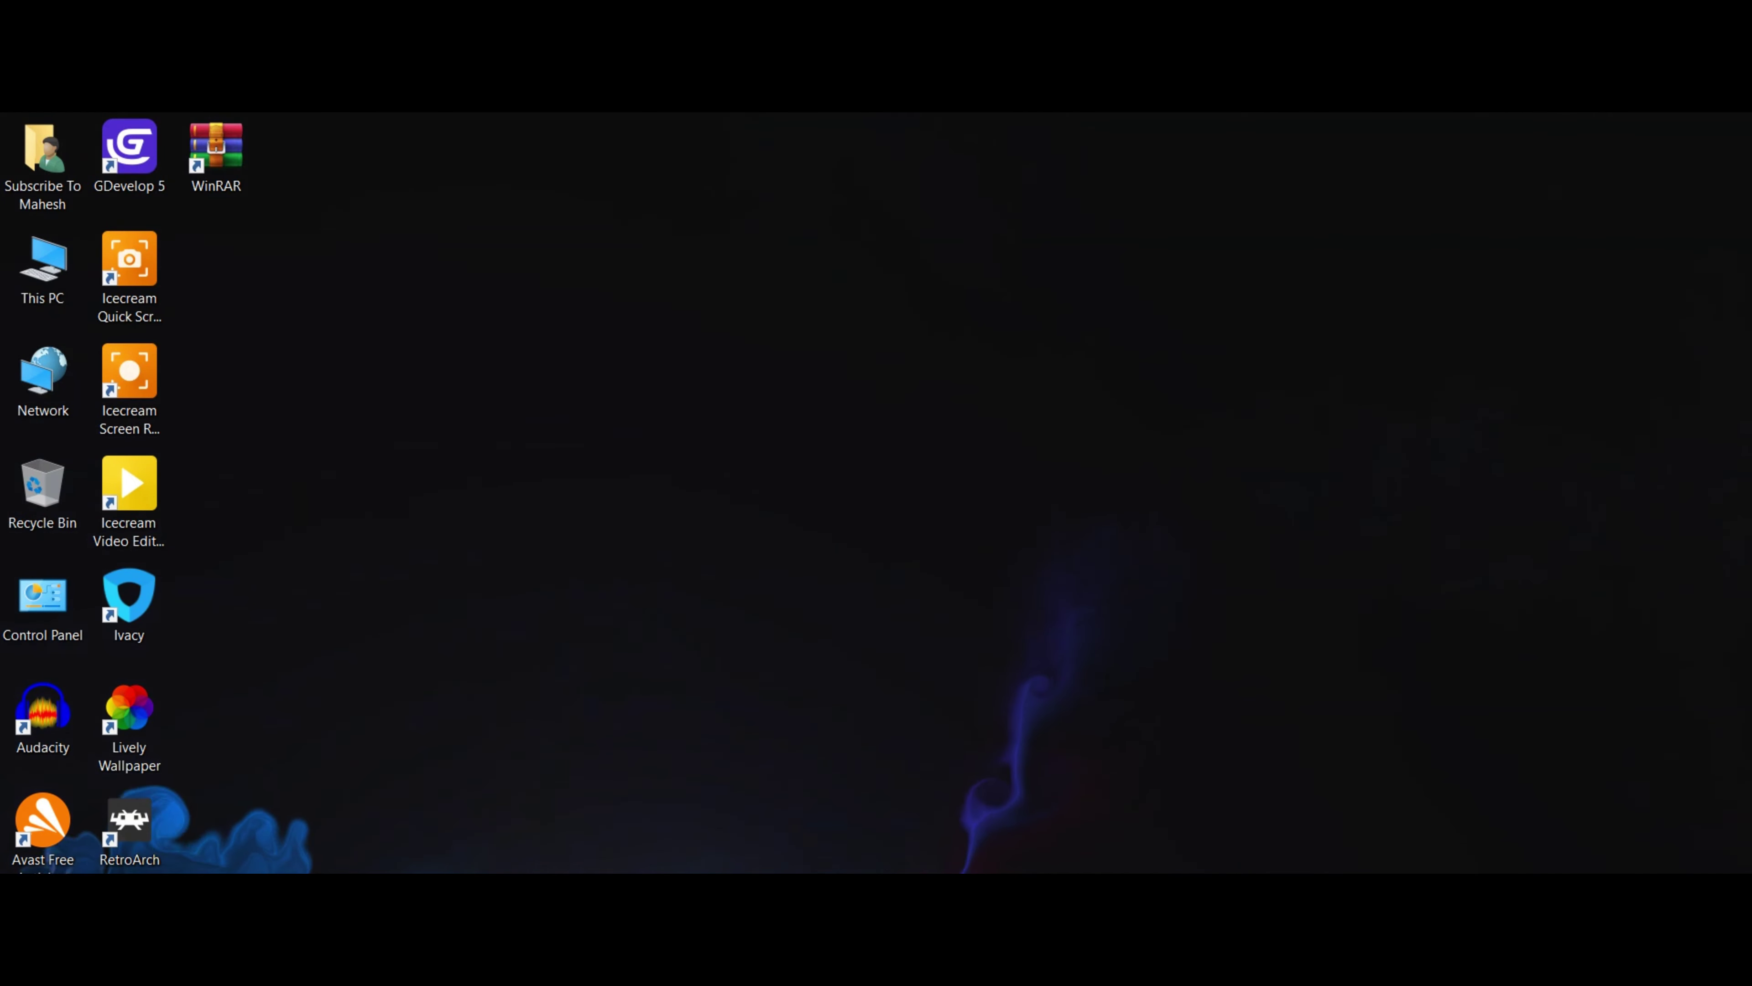
Open File Explorer and browse to C:\Windows\SoftwareDistribution.
key("super+e")
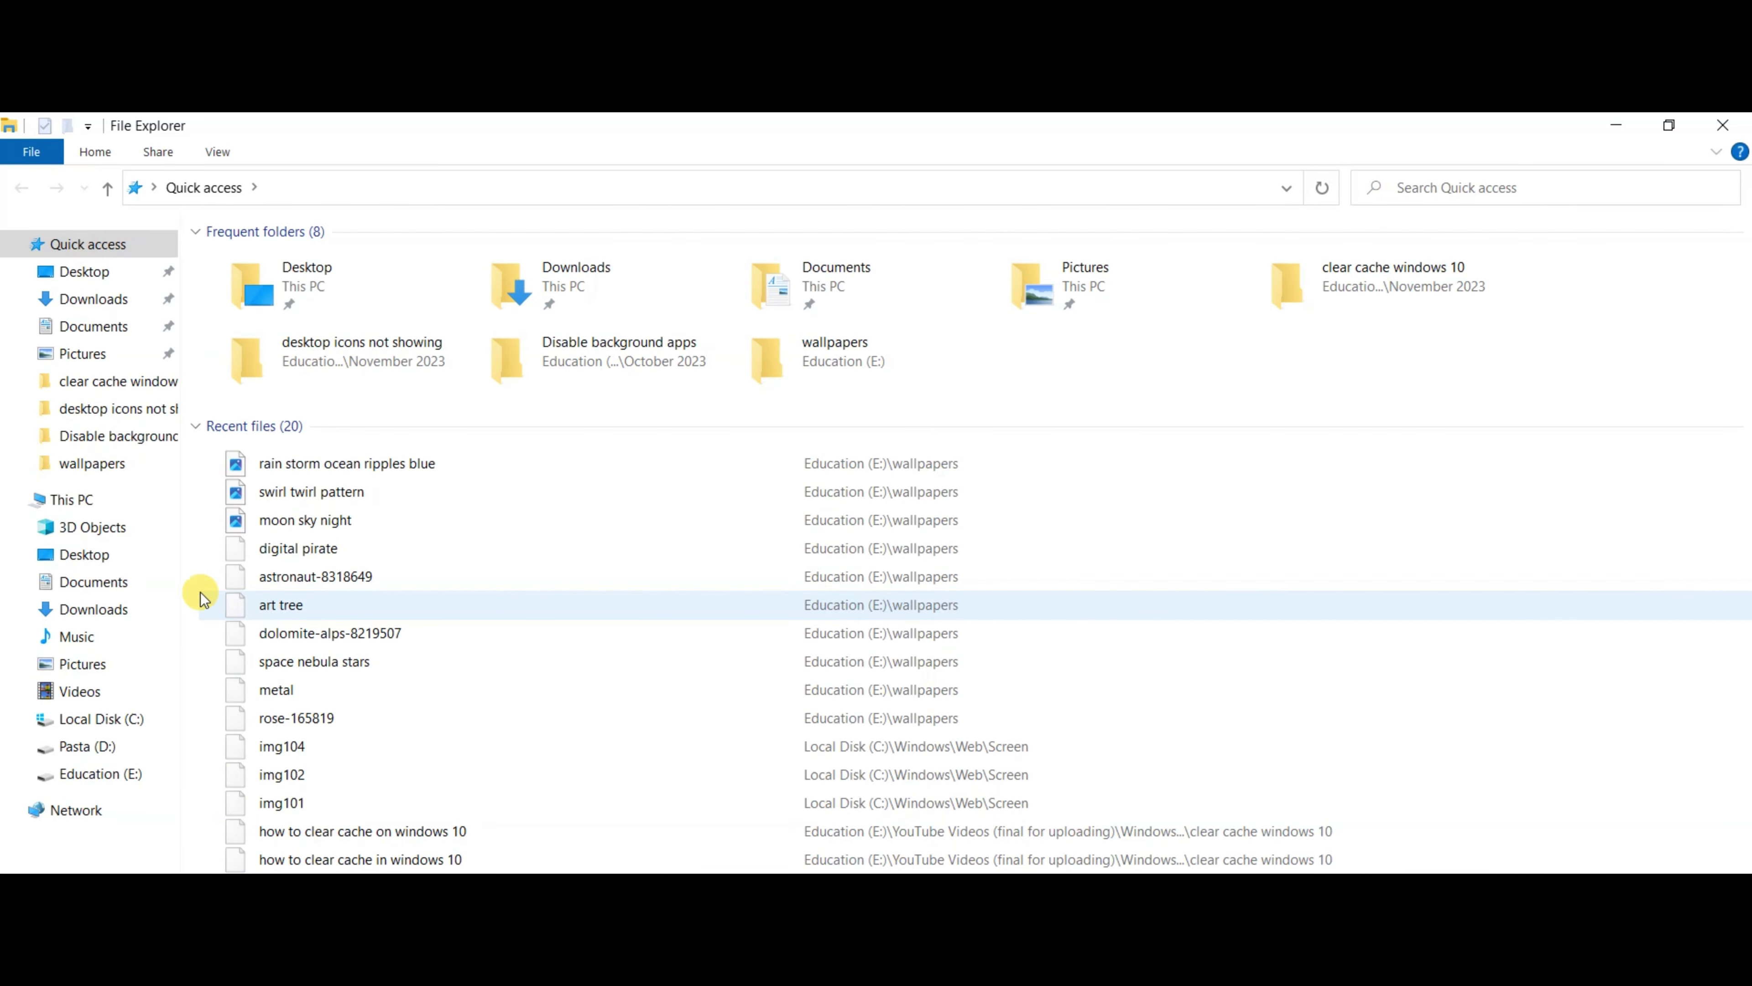
left_click(113, 720)
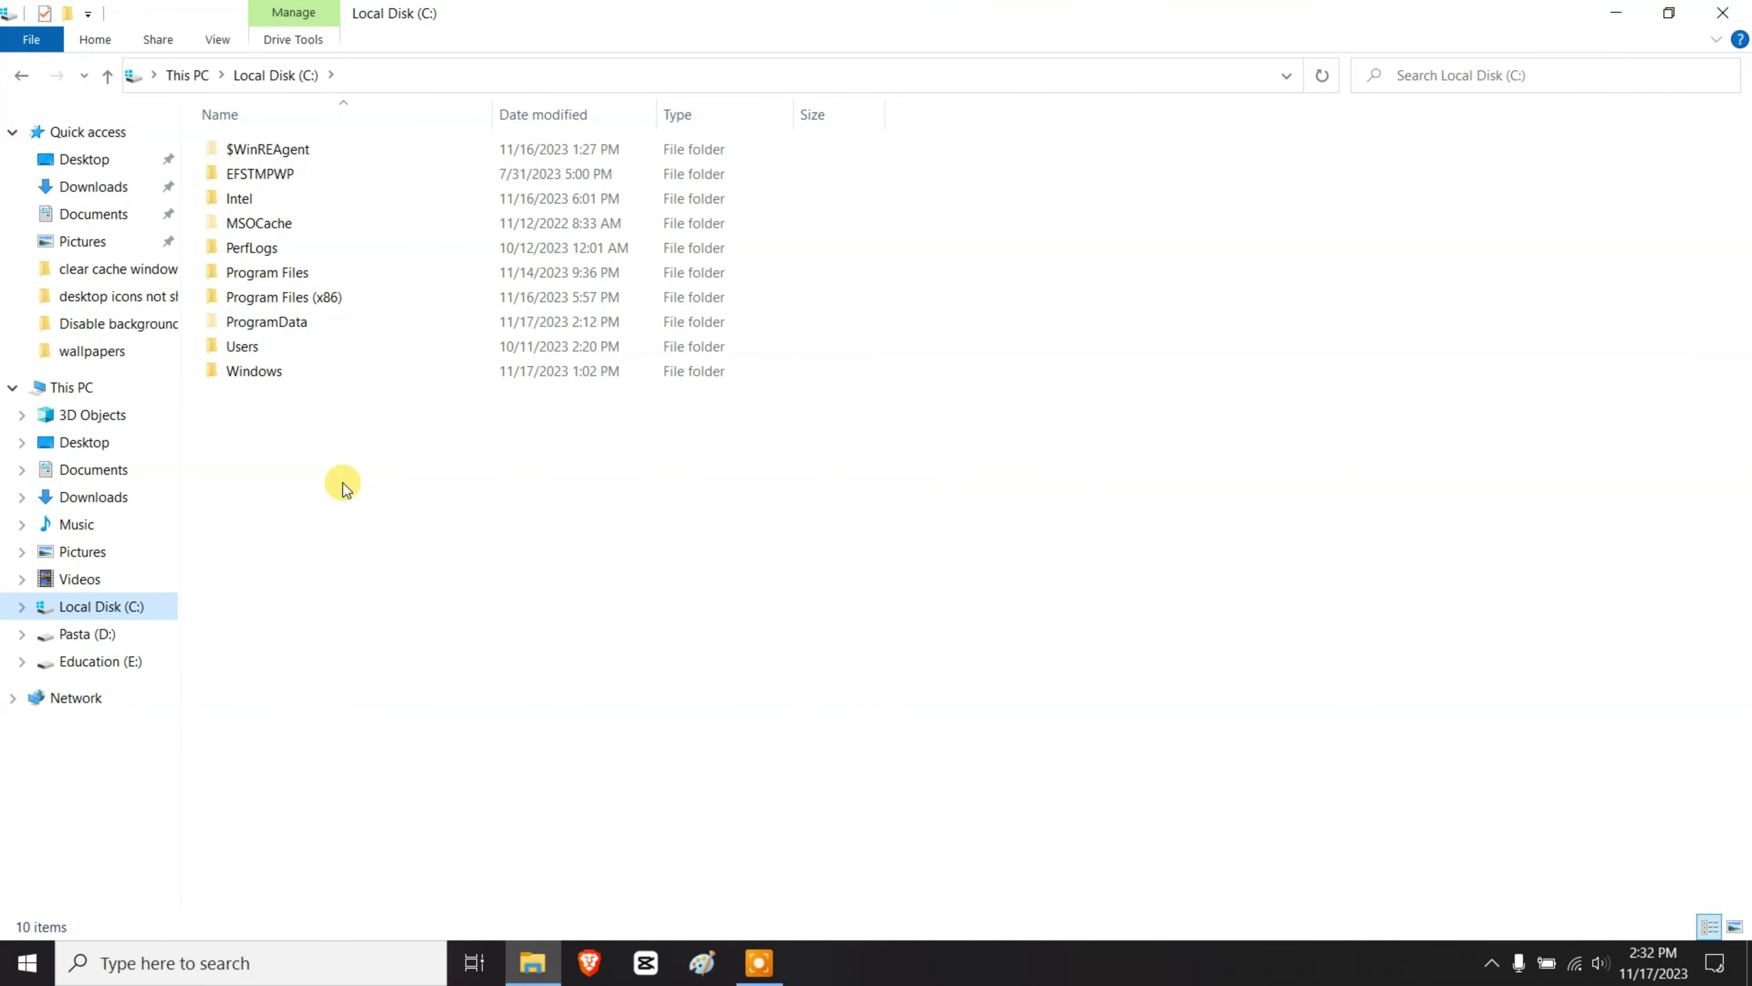
double_click(248, 373)
scroll(331, 366, "down", 5)
scroll(184, 509, "down", 2)
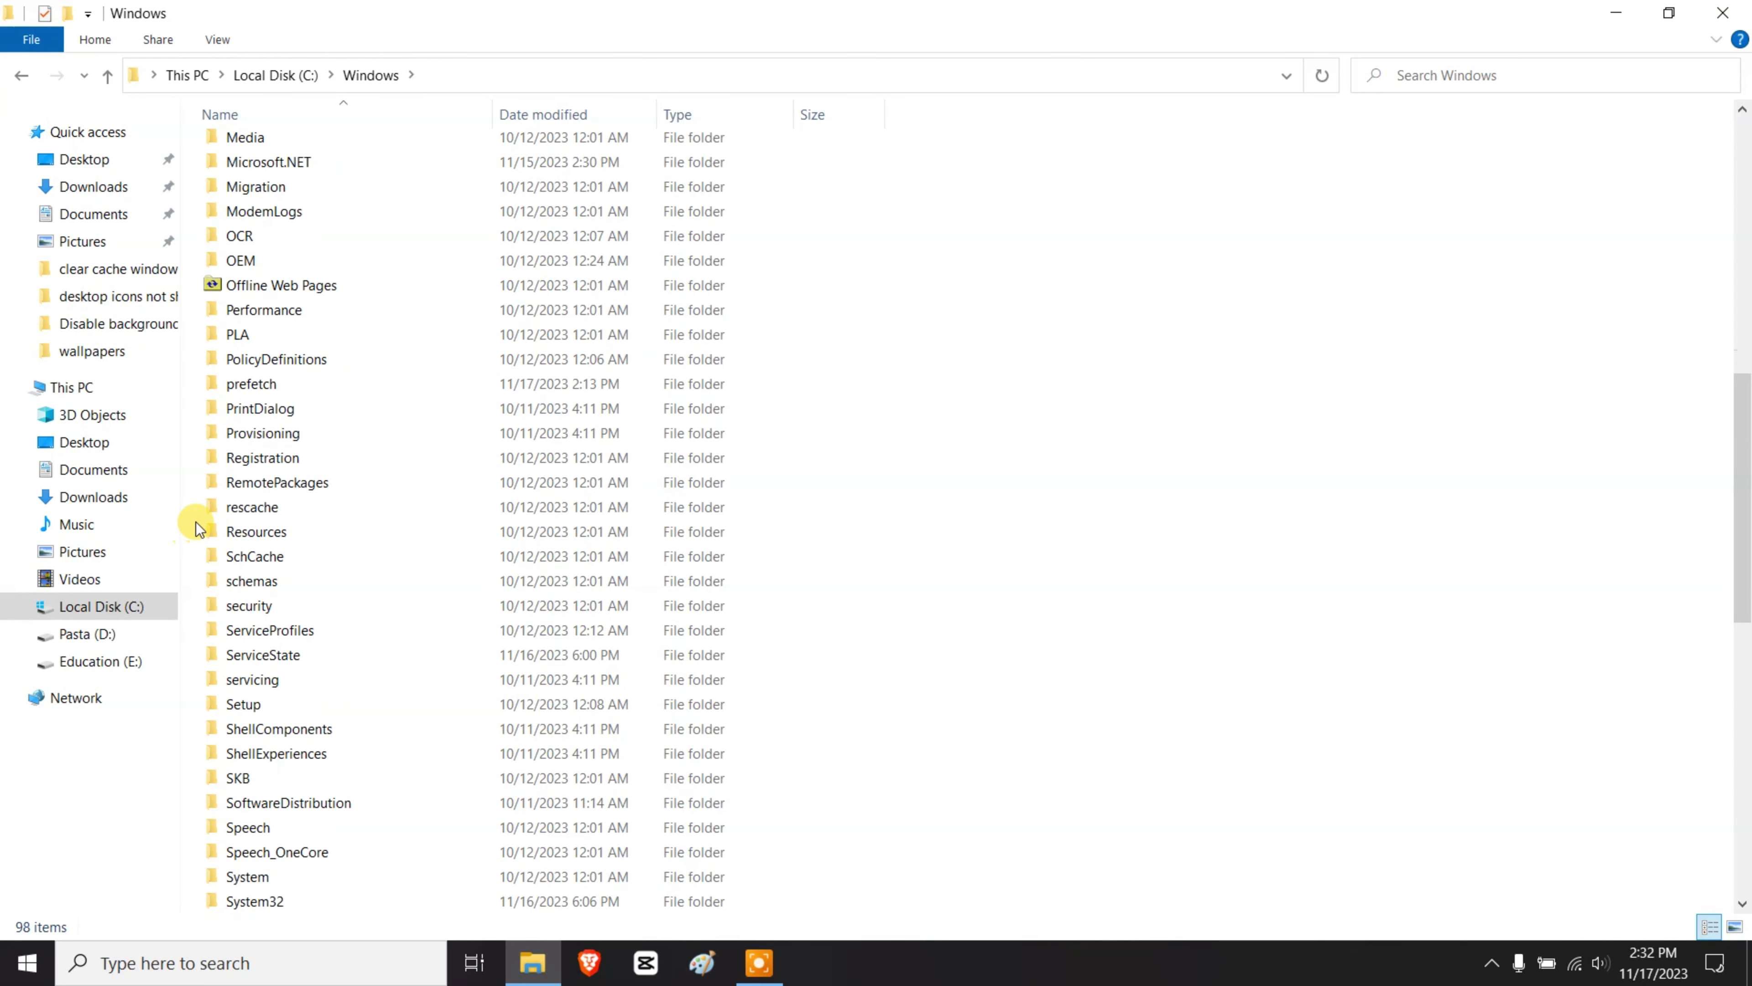
double_click(353, 729)
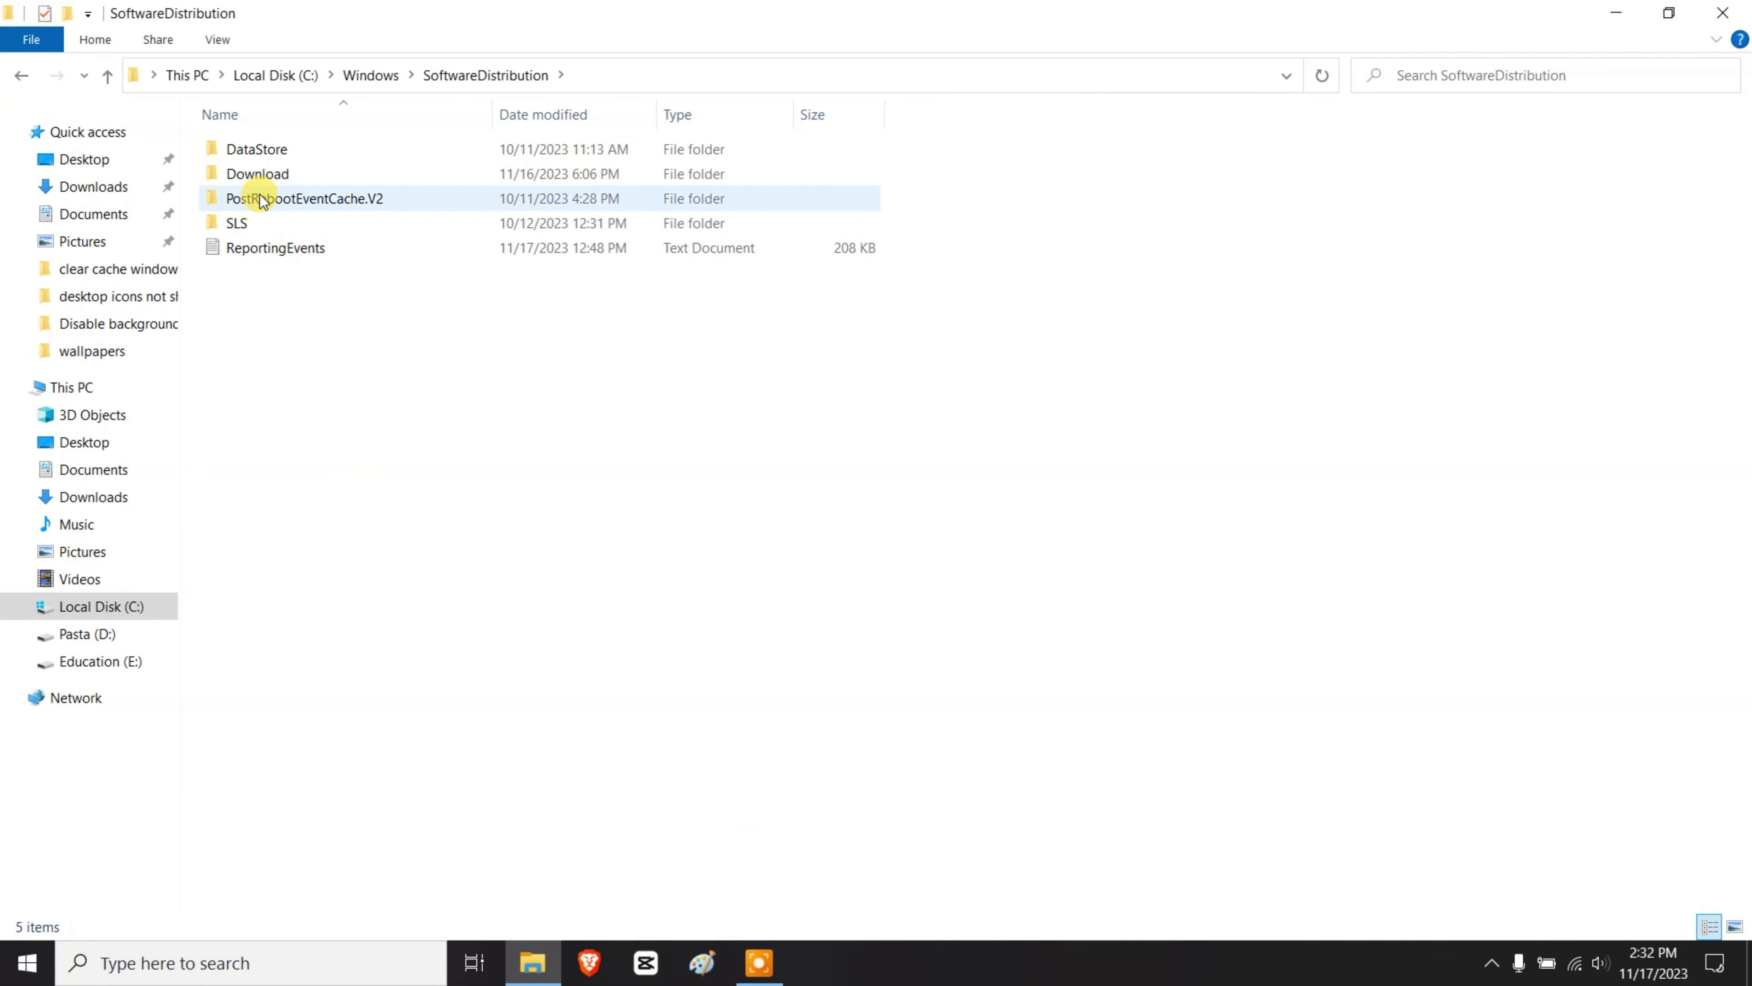
Rename the Download folder to Download.old.
left_click(271, 176)
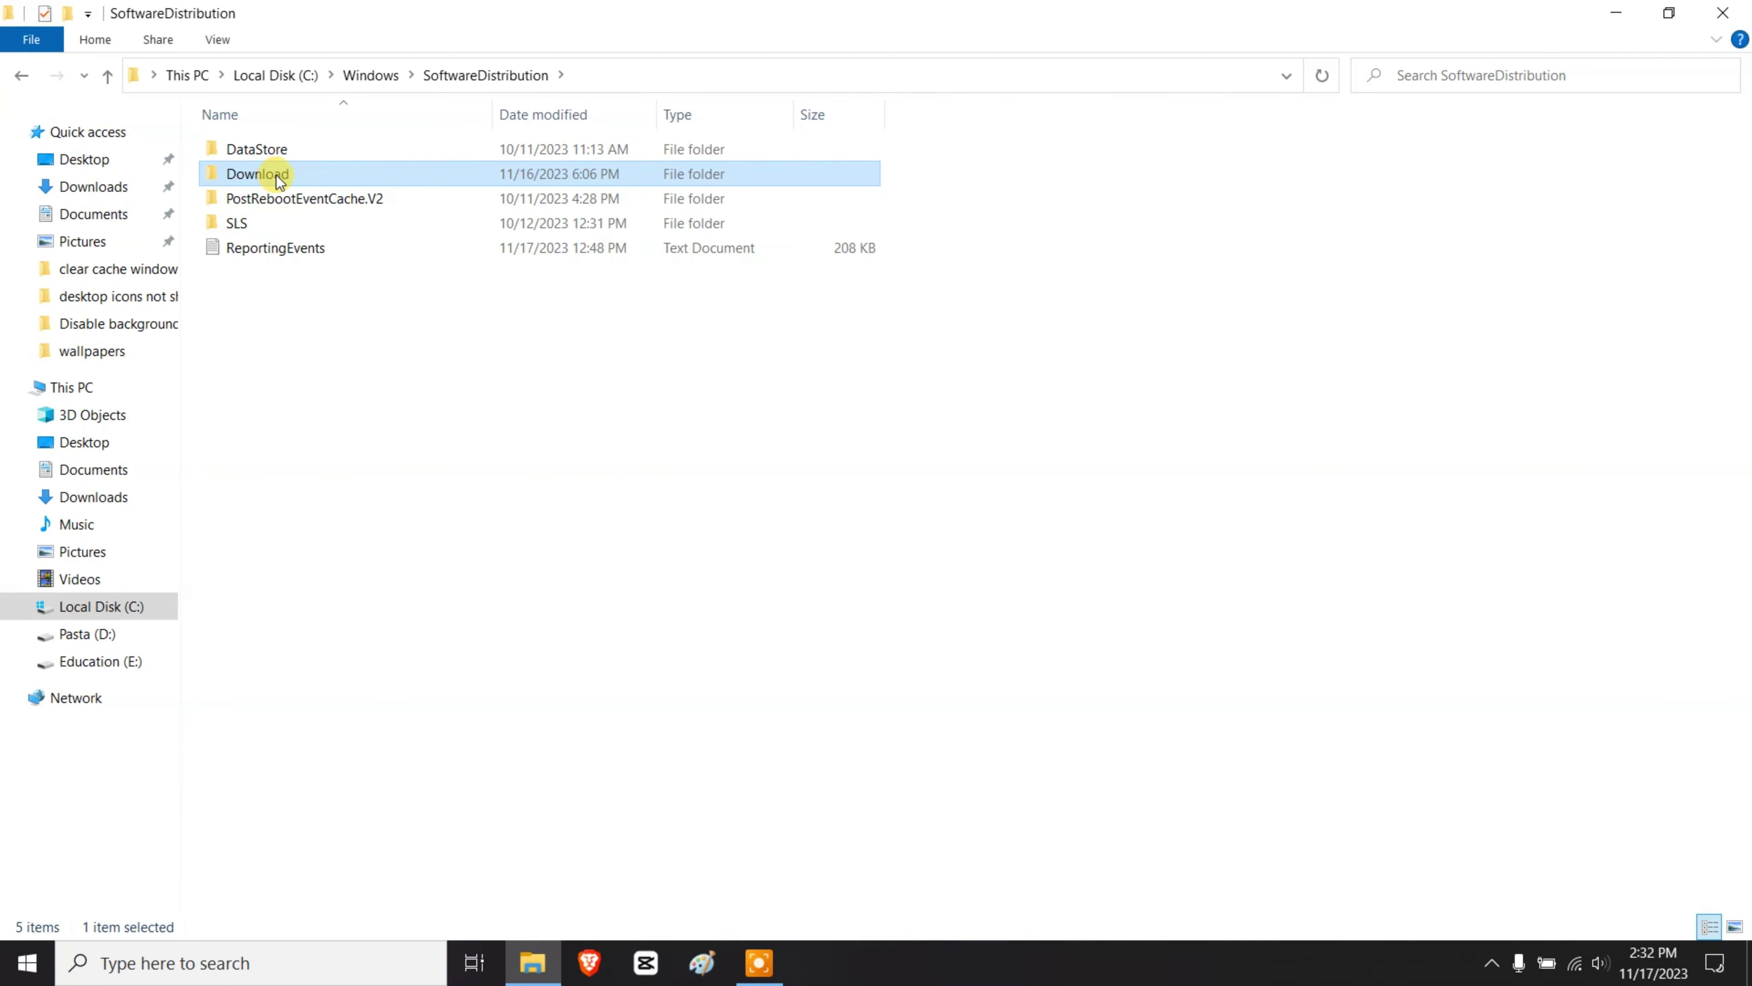
mouse_move(282, 178)
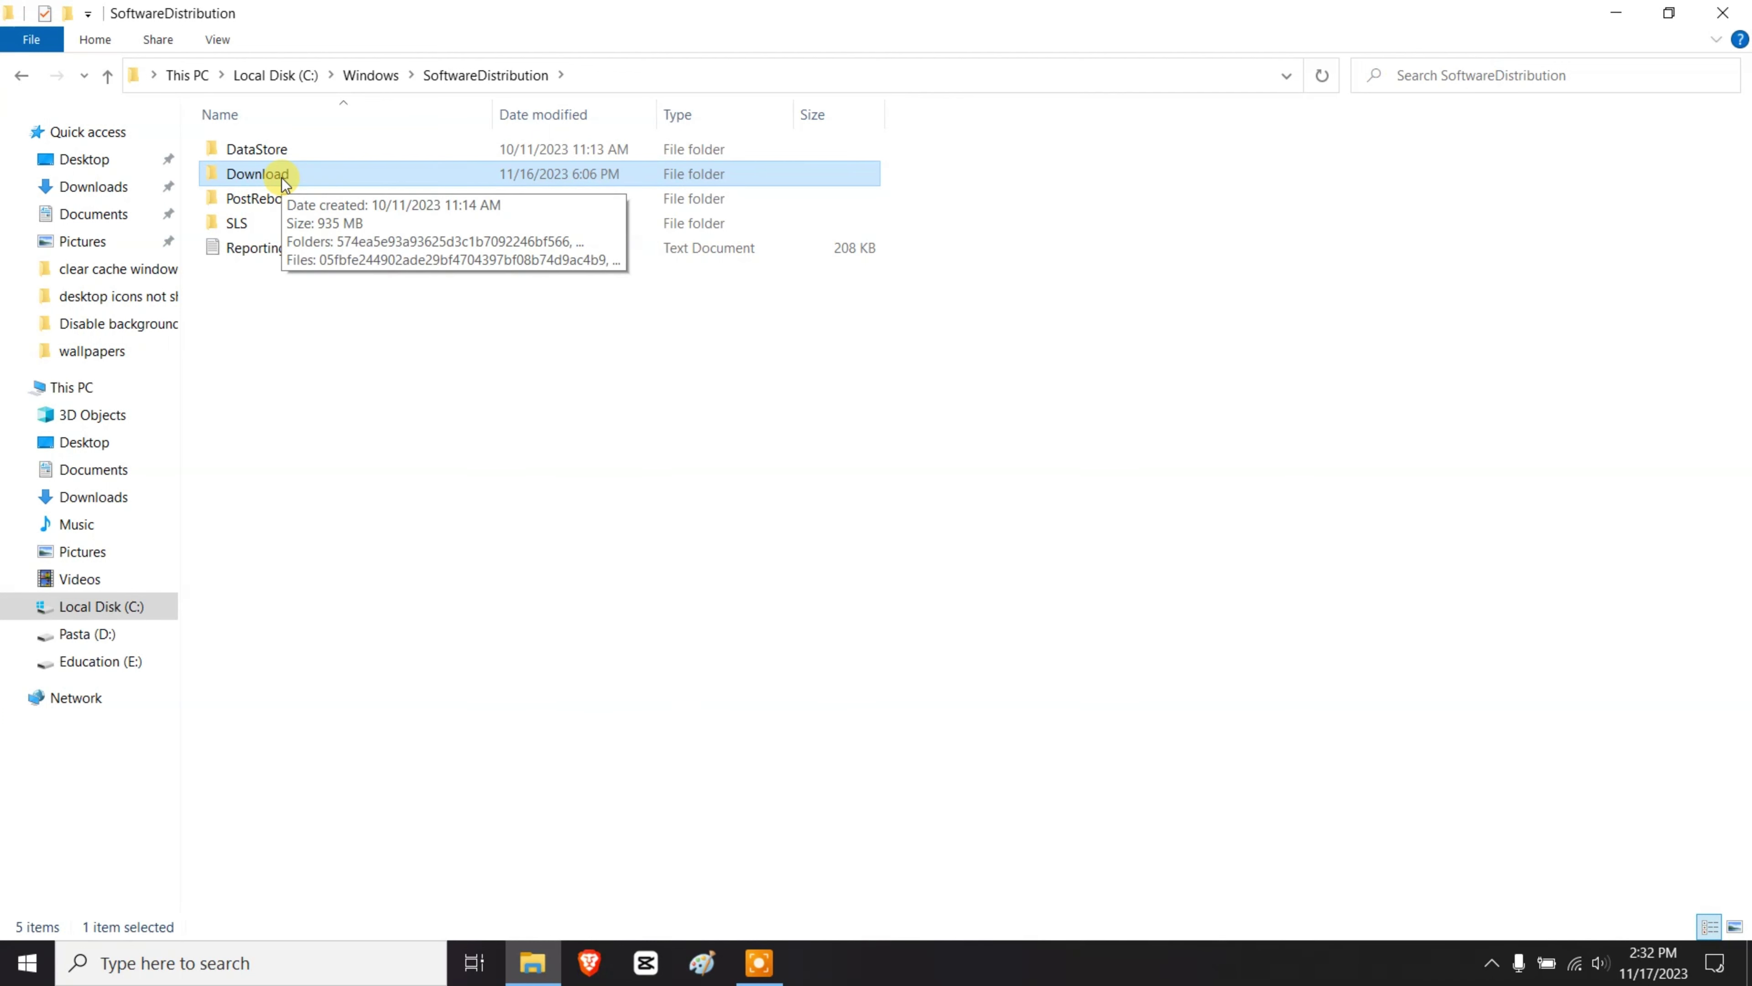
right_click(282, 178)
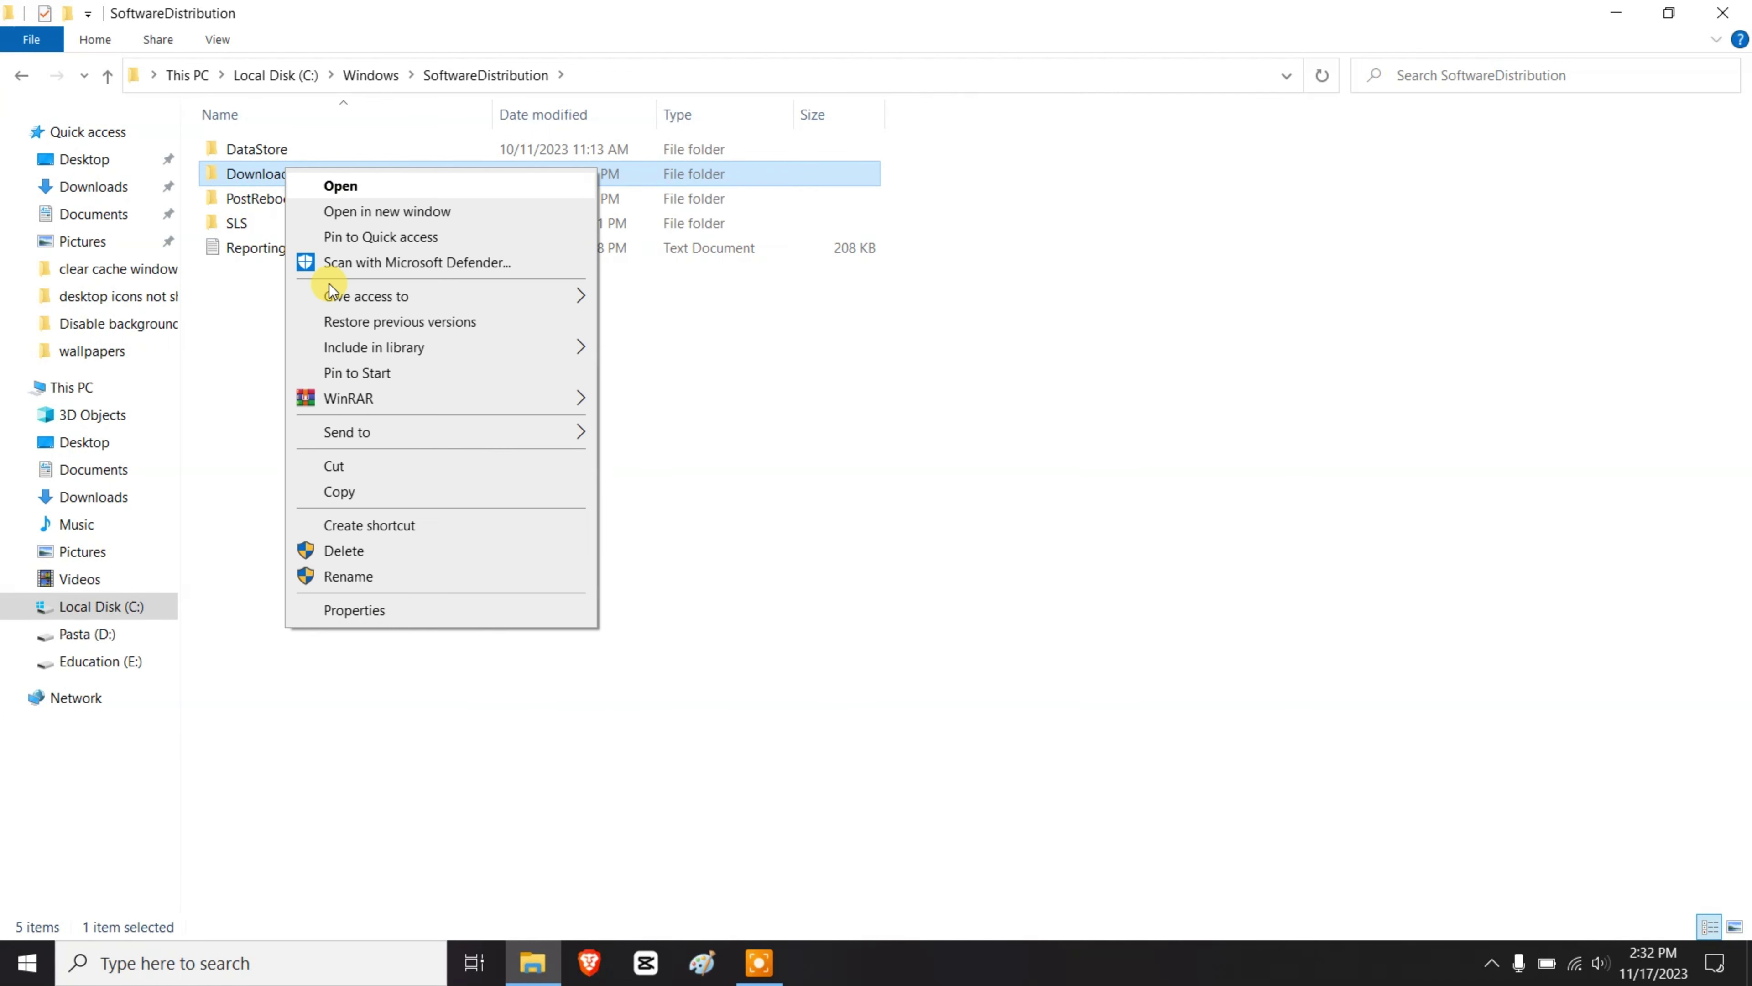
left_click(345, 576)
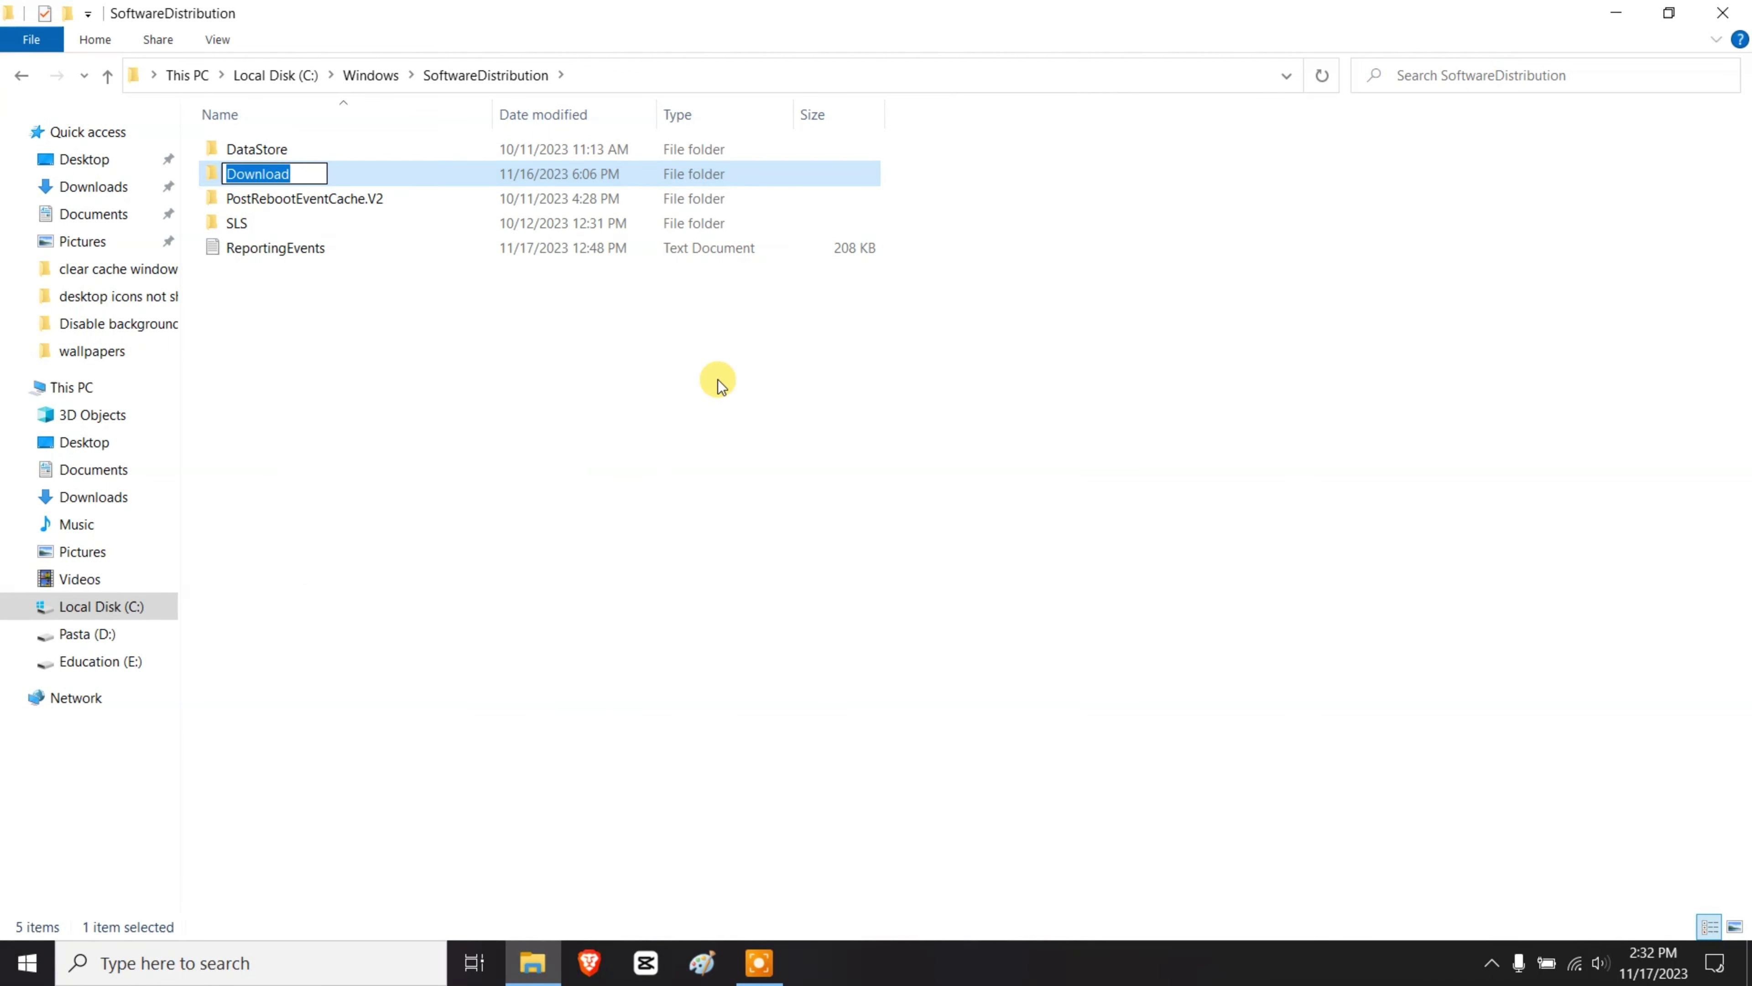
key("End")
type(".old")
key("BackSpace")
type("d")
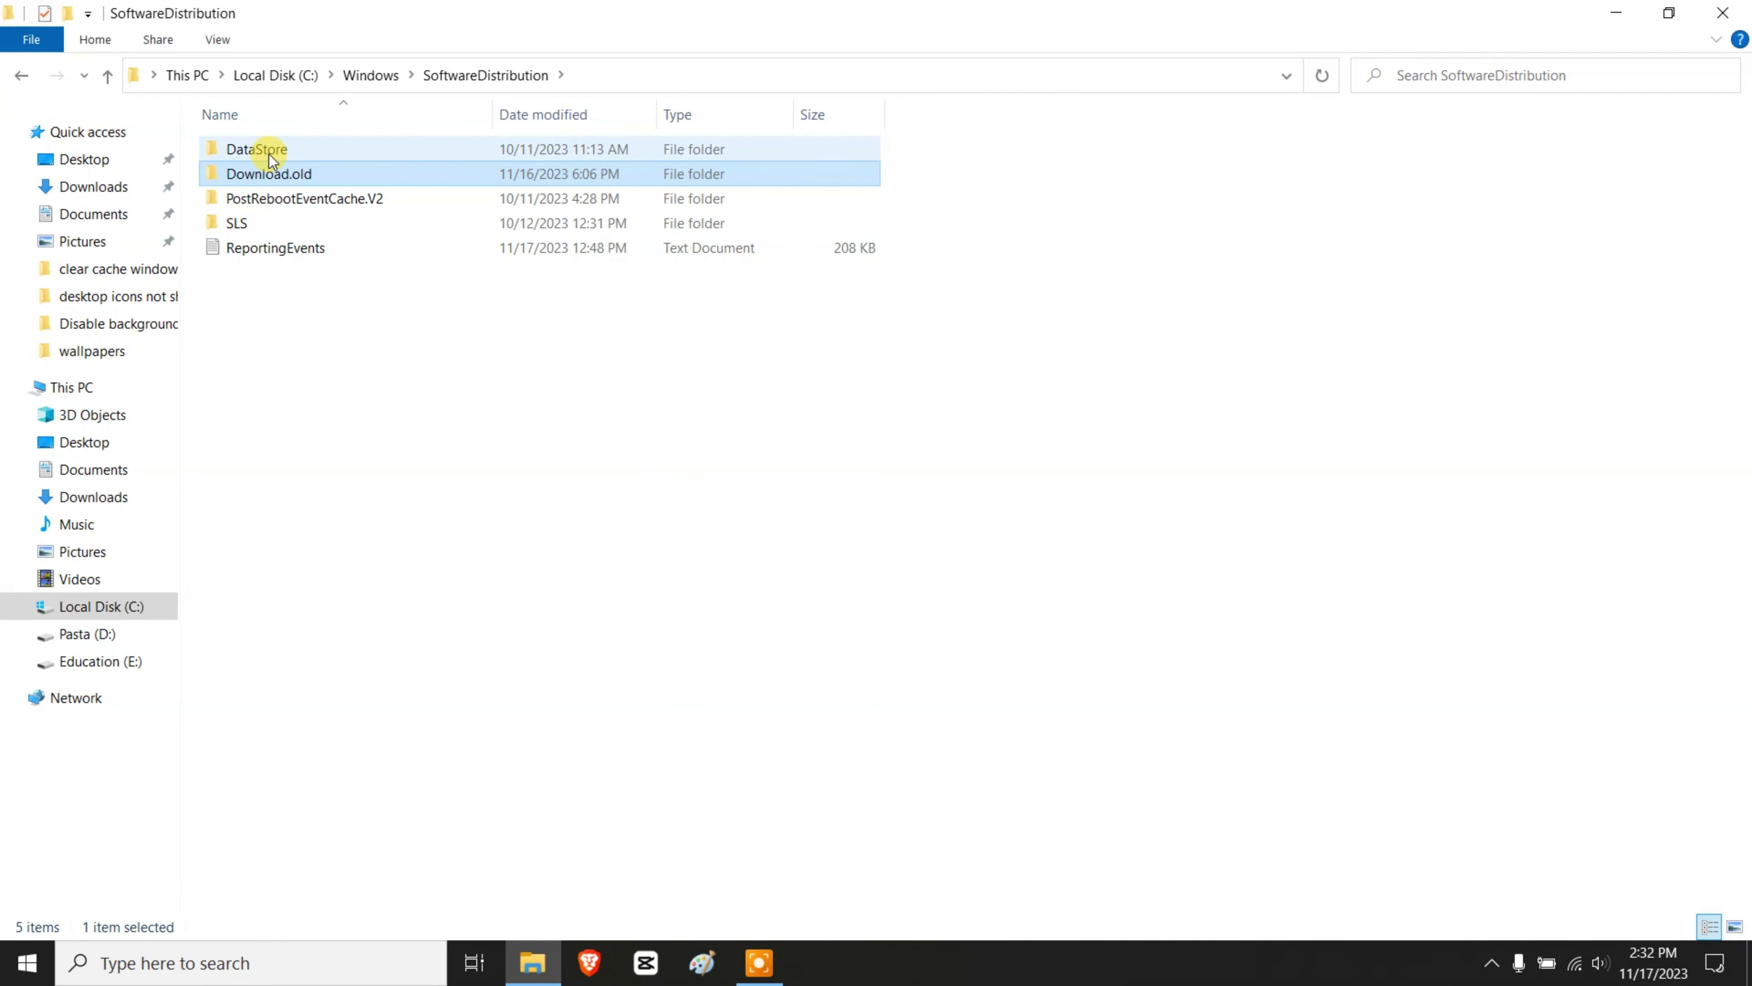
Rename the DataStore folder to DataStore.old.
right_click(271, 157)
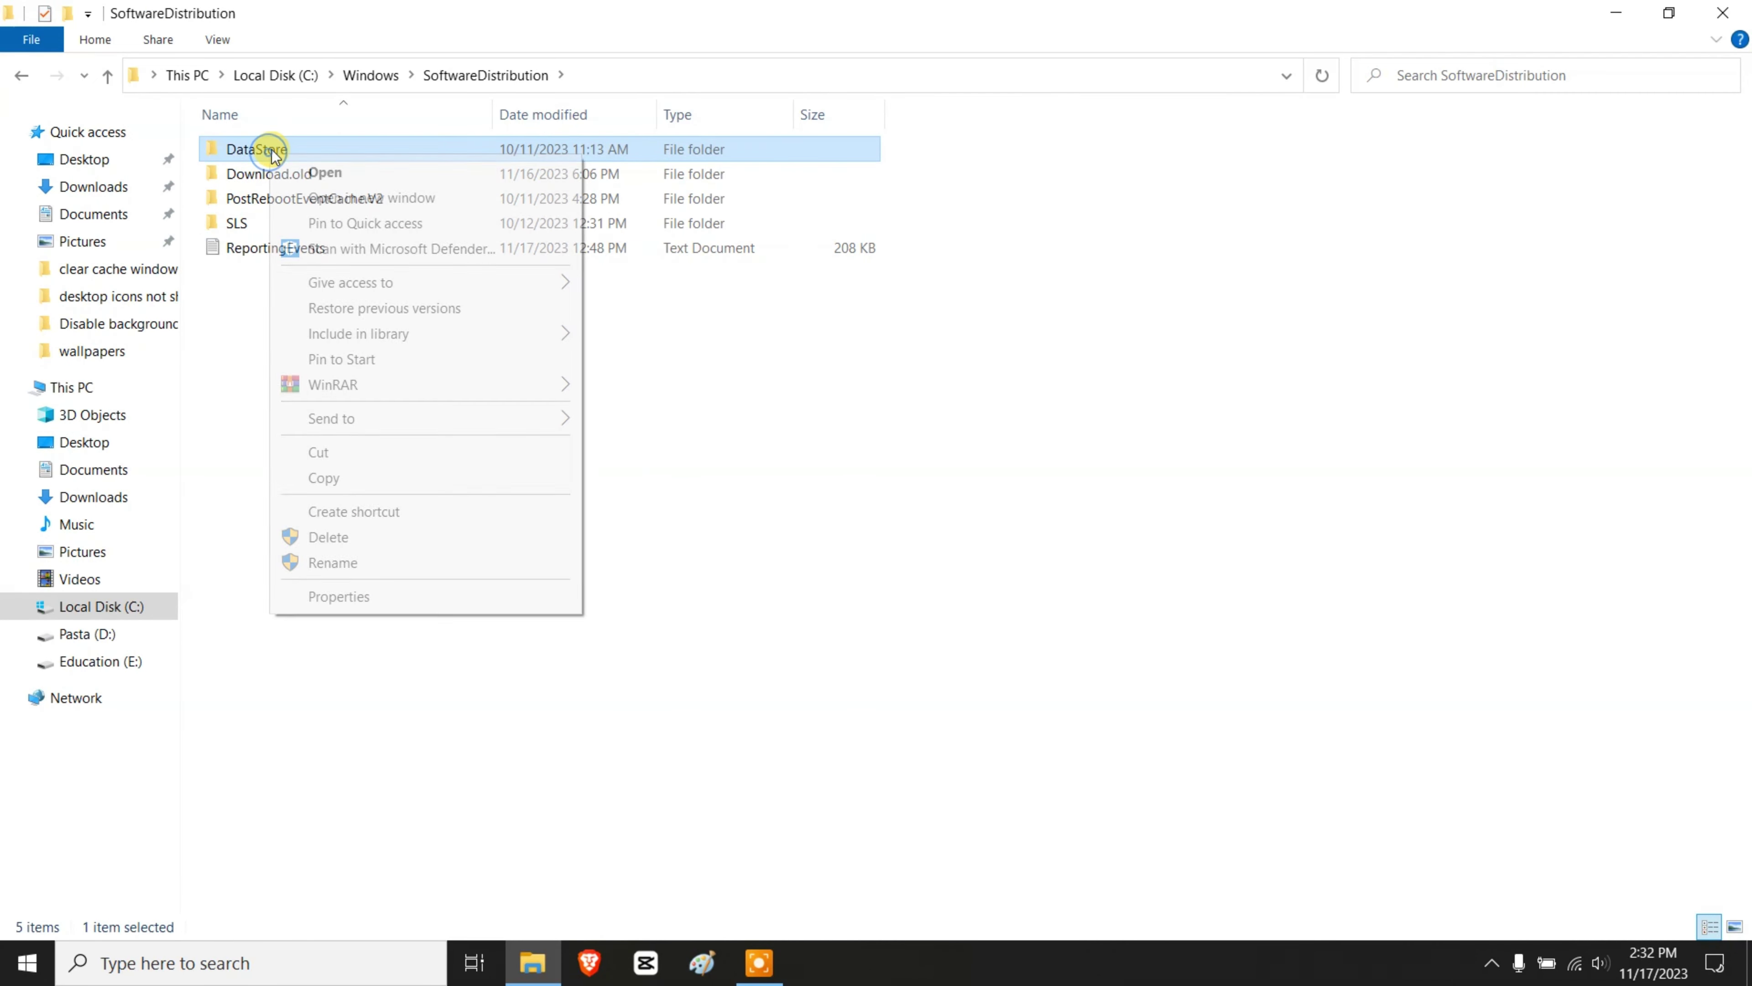
left_click(332, 561)
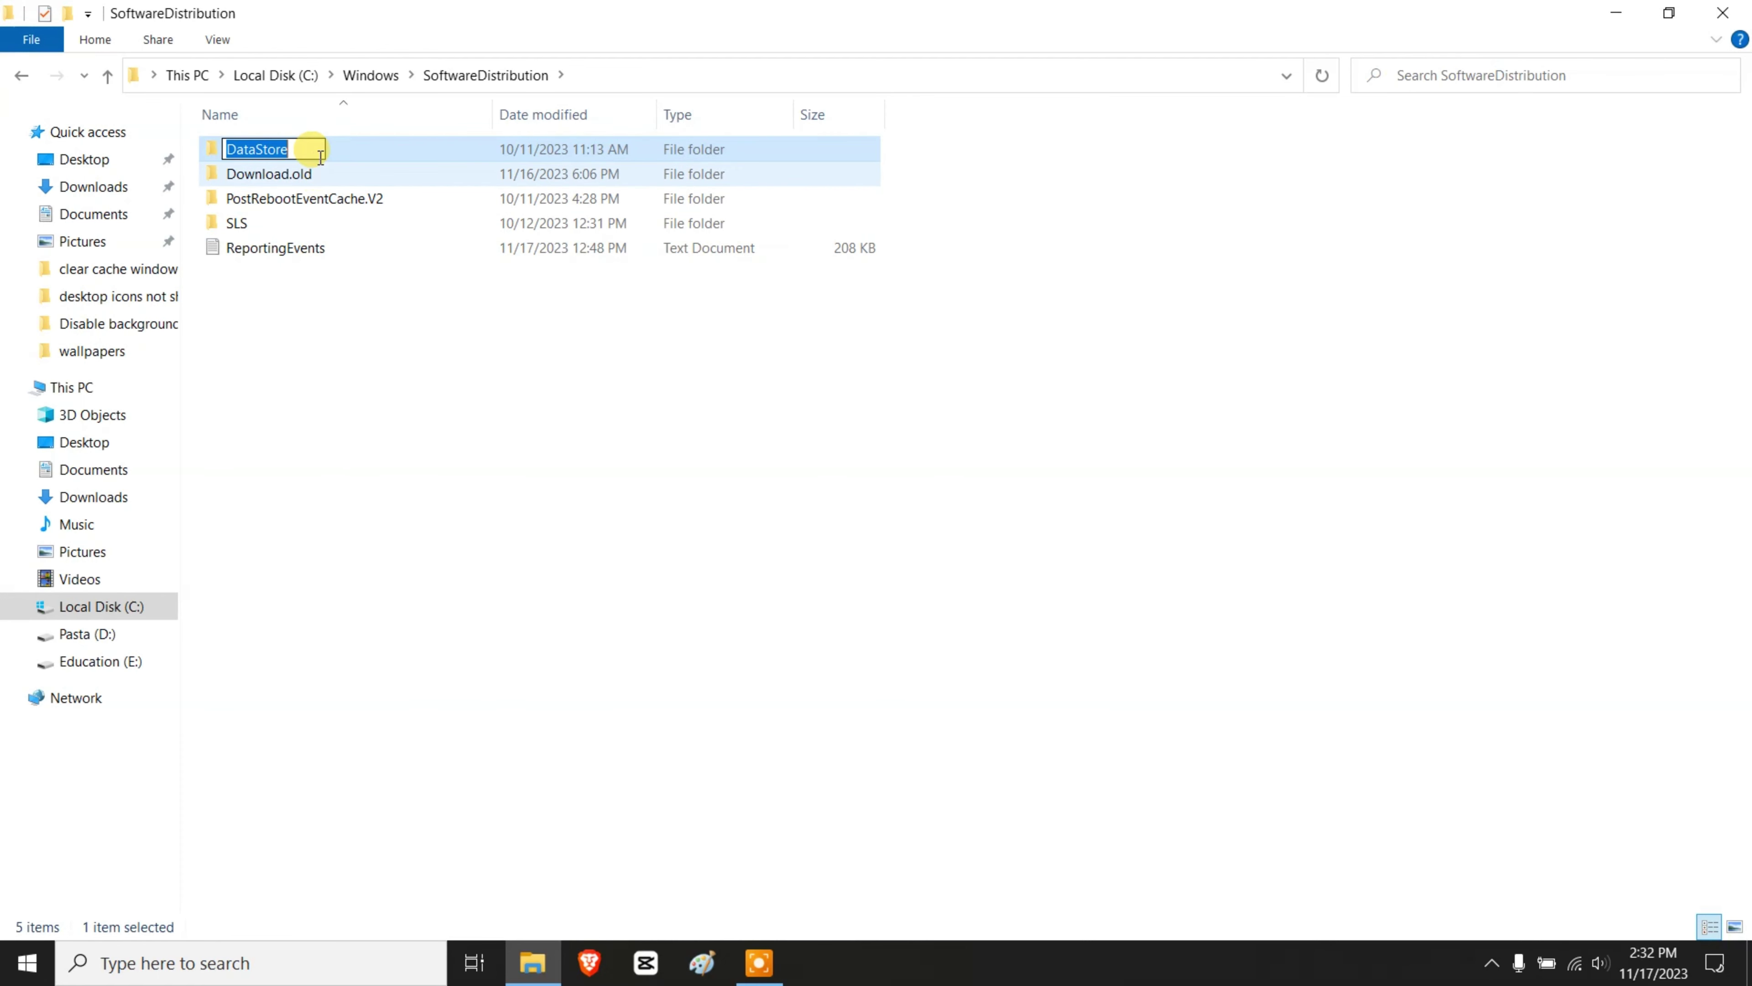
left_click(319, 151)
type(".old")
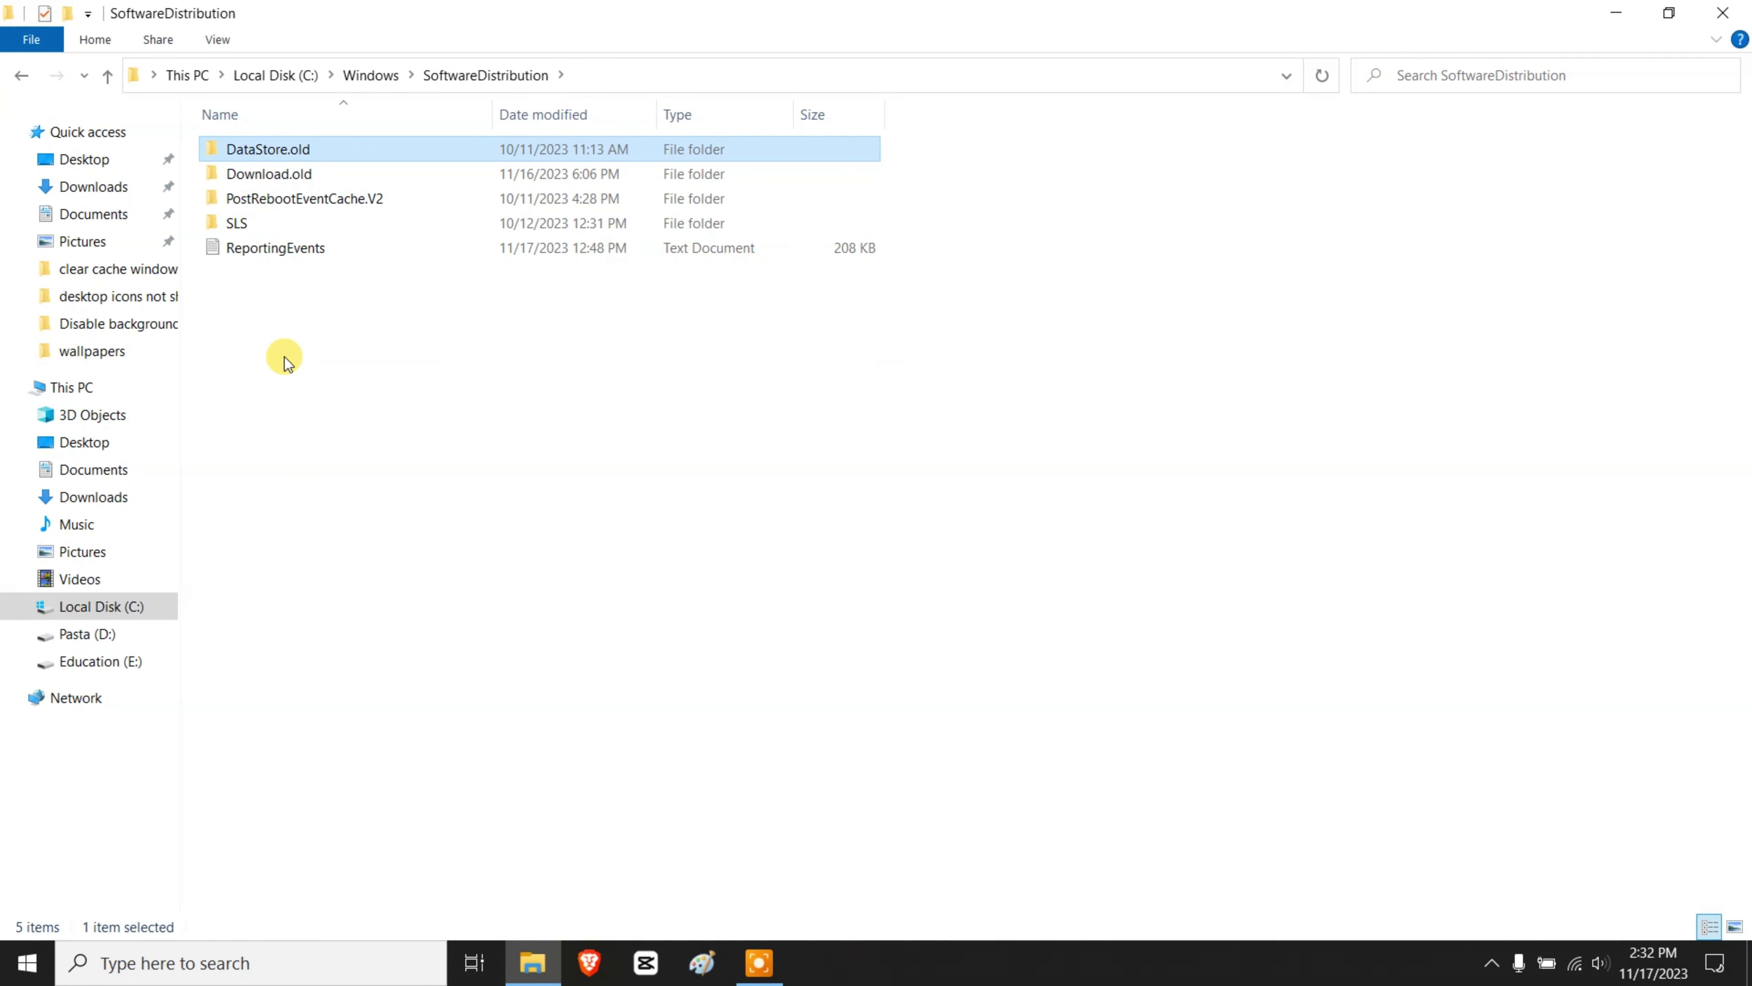
Select DataStore.old and Download.old together and delete them.
left_click(283, 357)
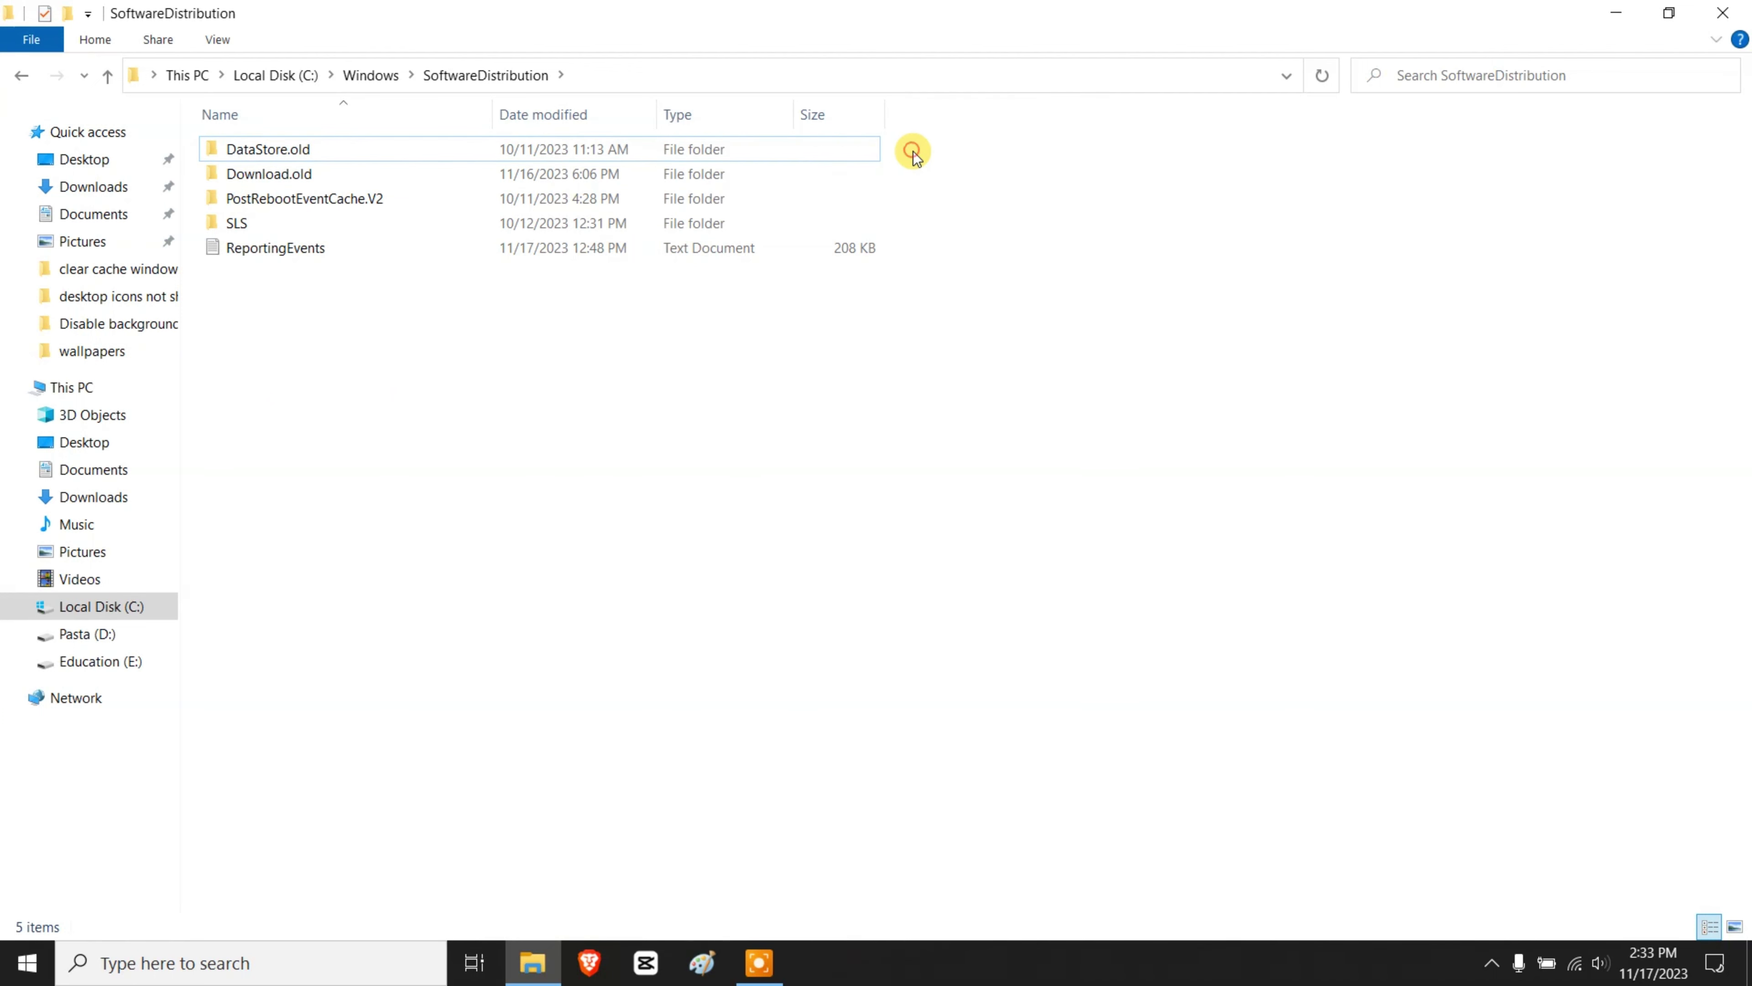
left_click_drag(912, 151, 815, 185)
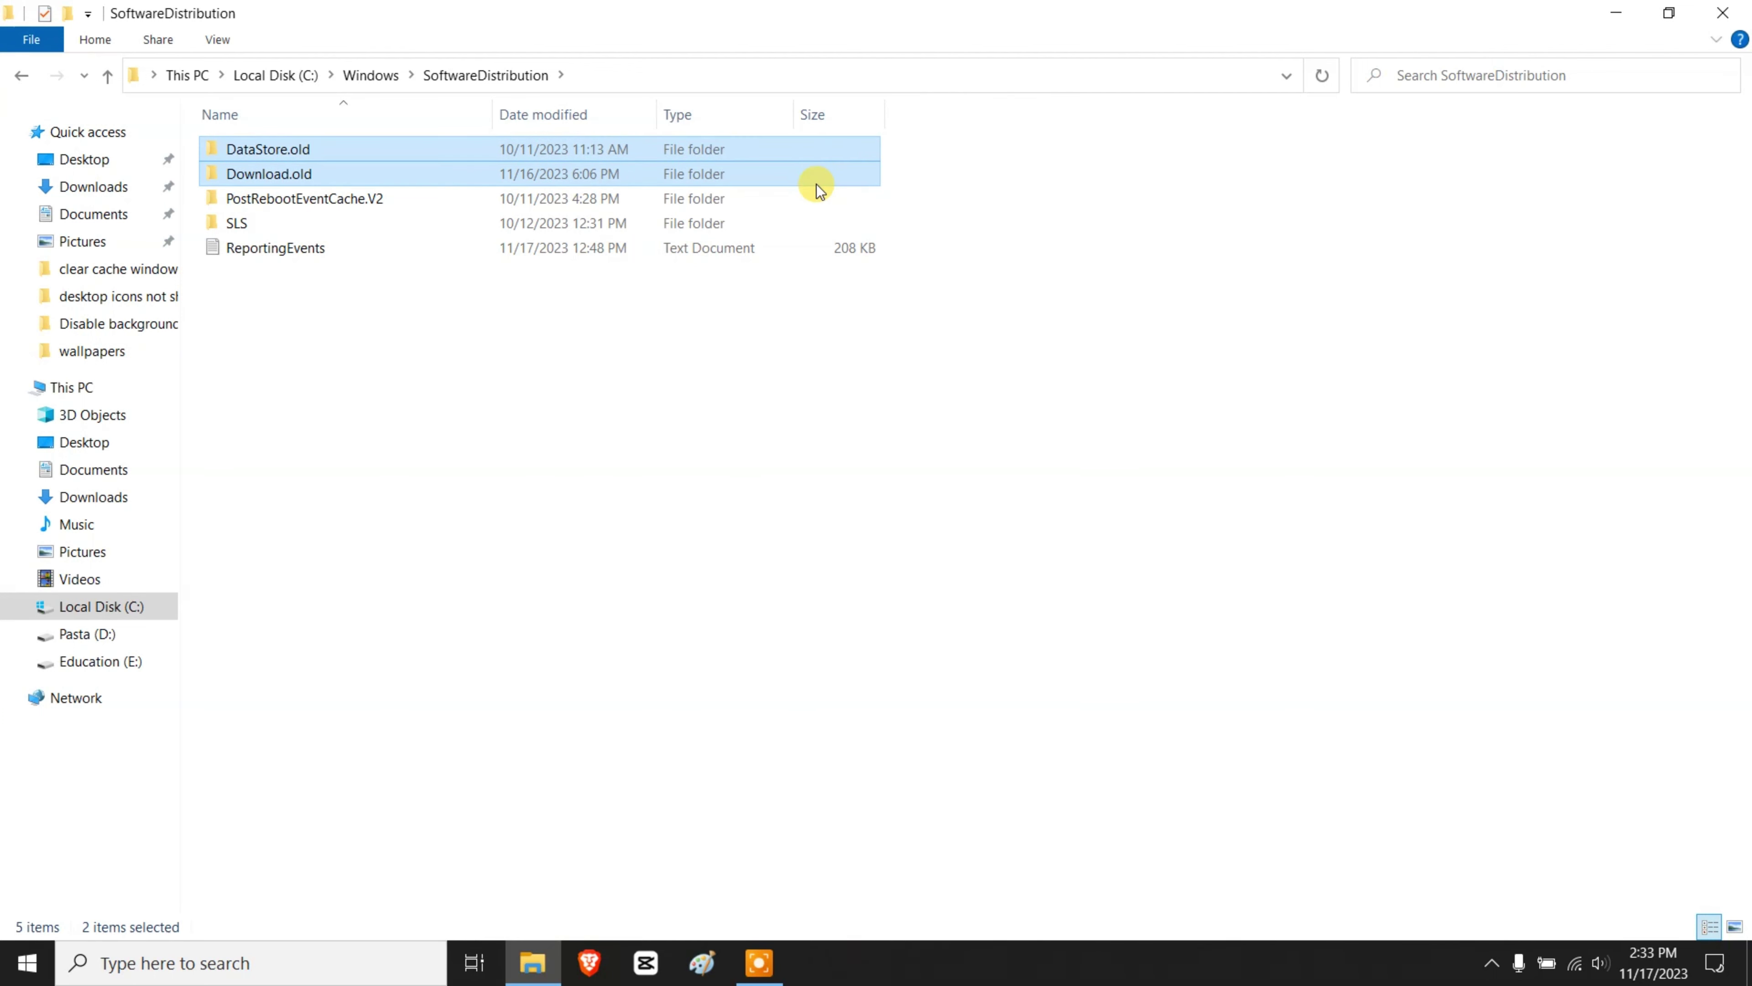
right_click(641, 154)
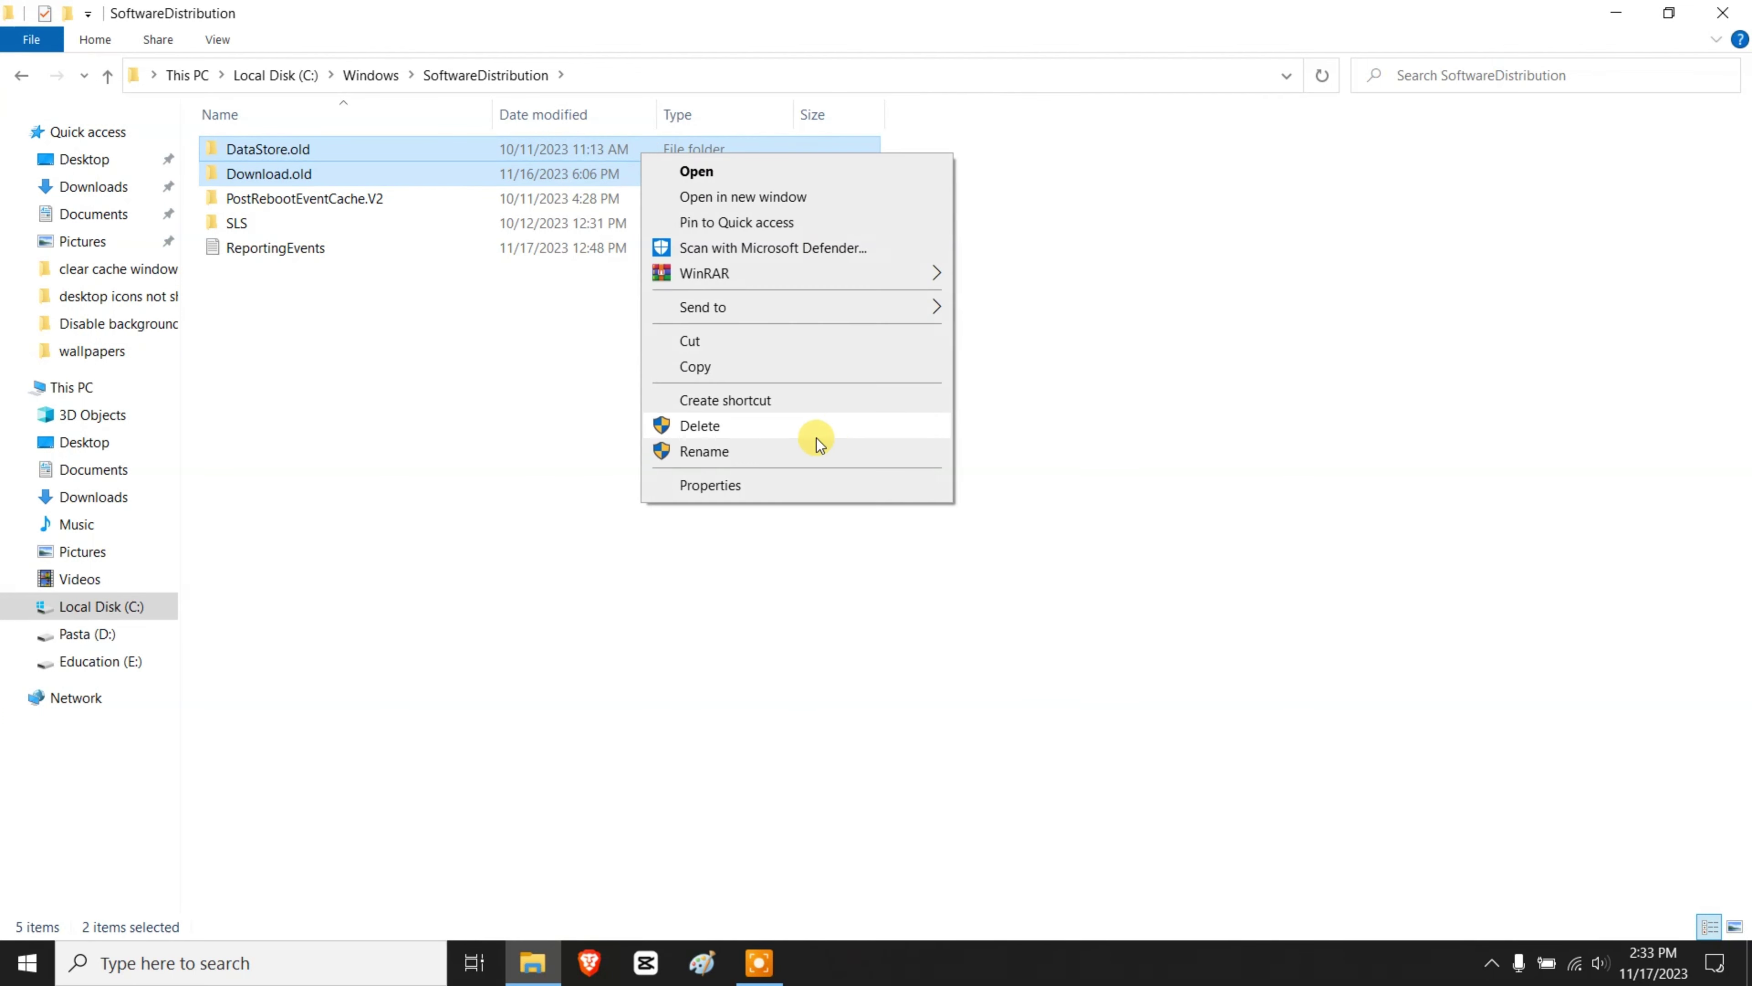
left_click(786, 425)
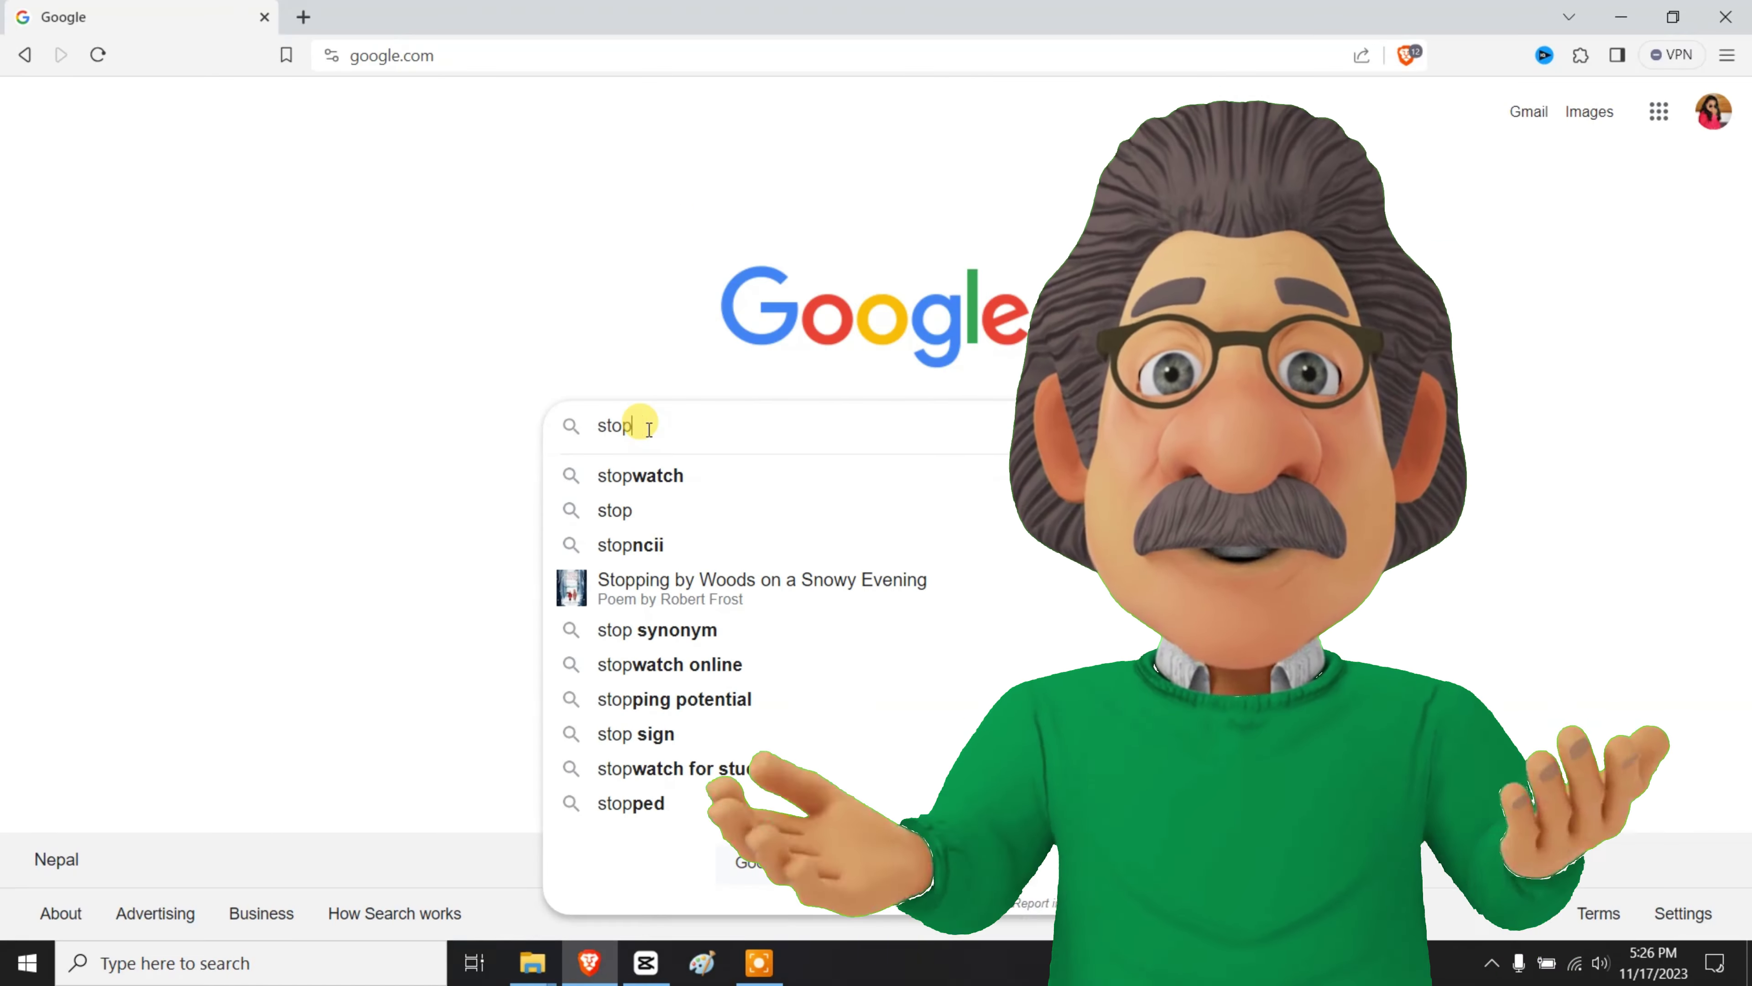
Search for stopupdates10, open the greatis.com StopUpdates10 result in a new tab and browse it.
type("upd")
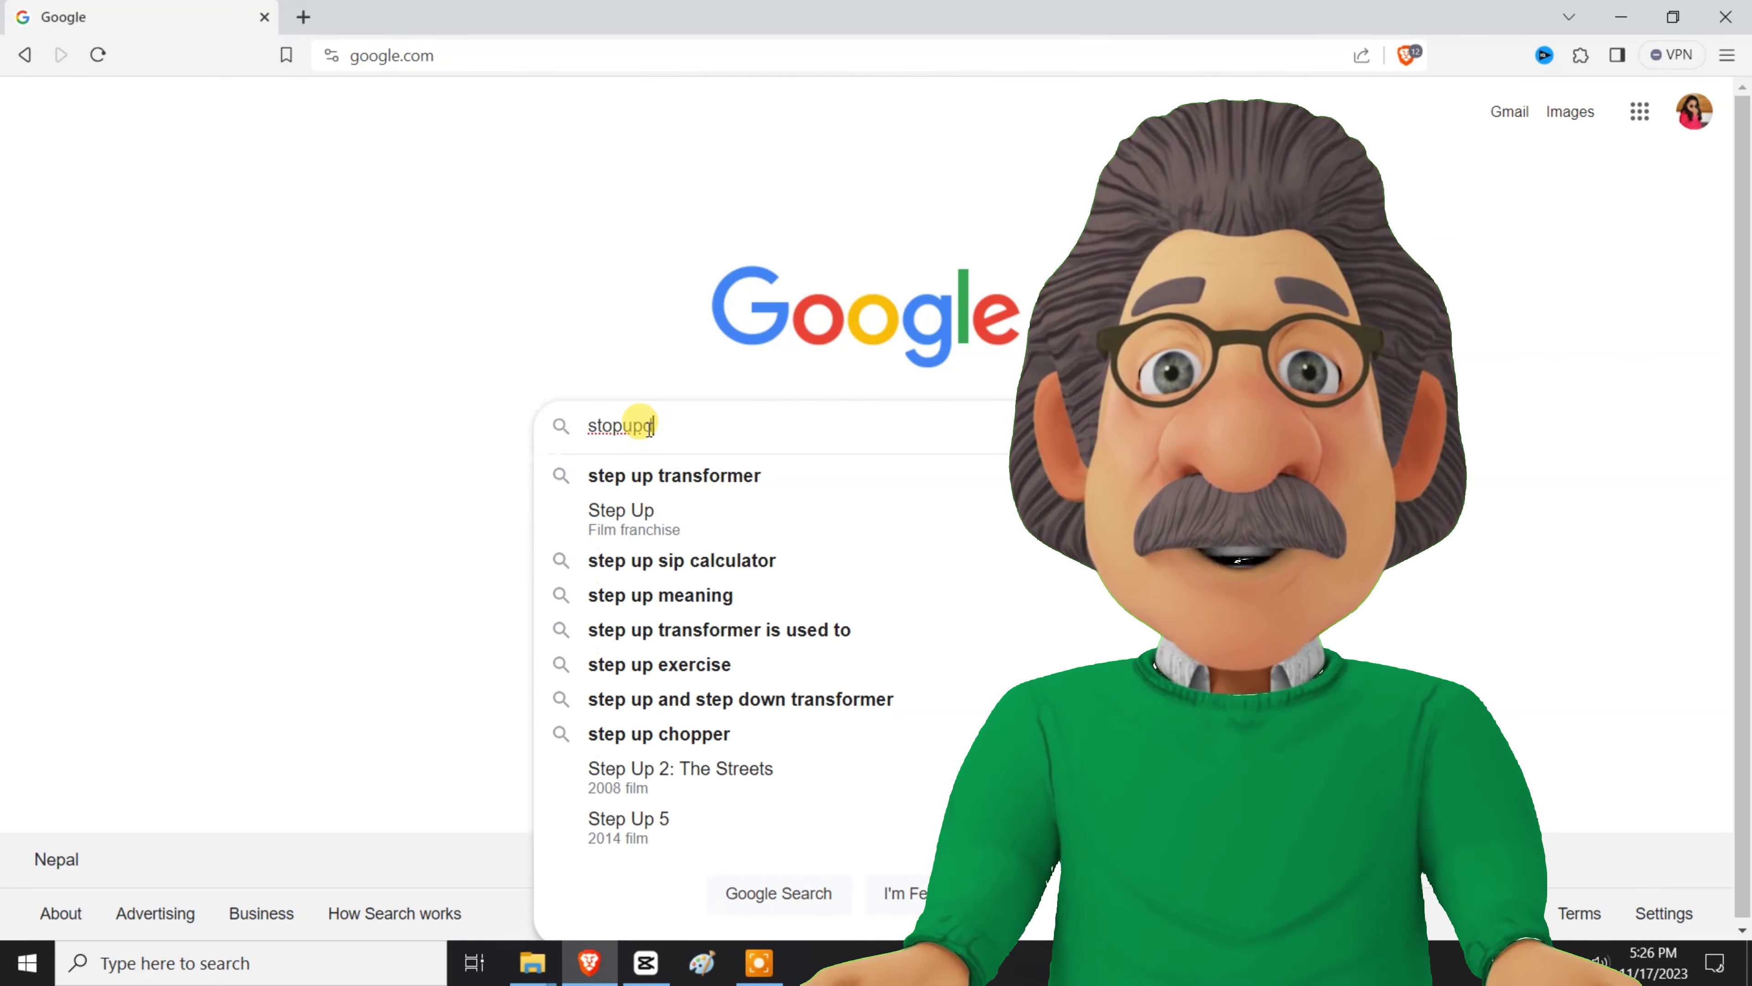
type("ates10")
key("Return")
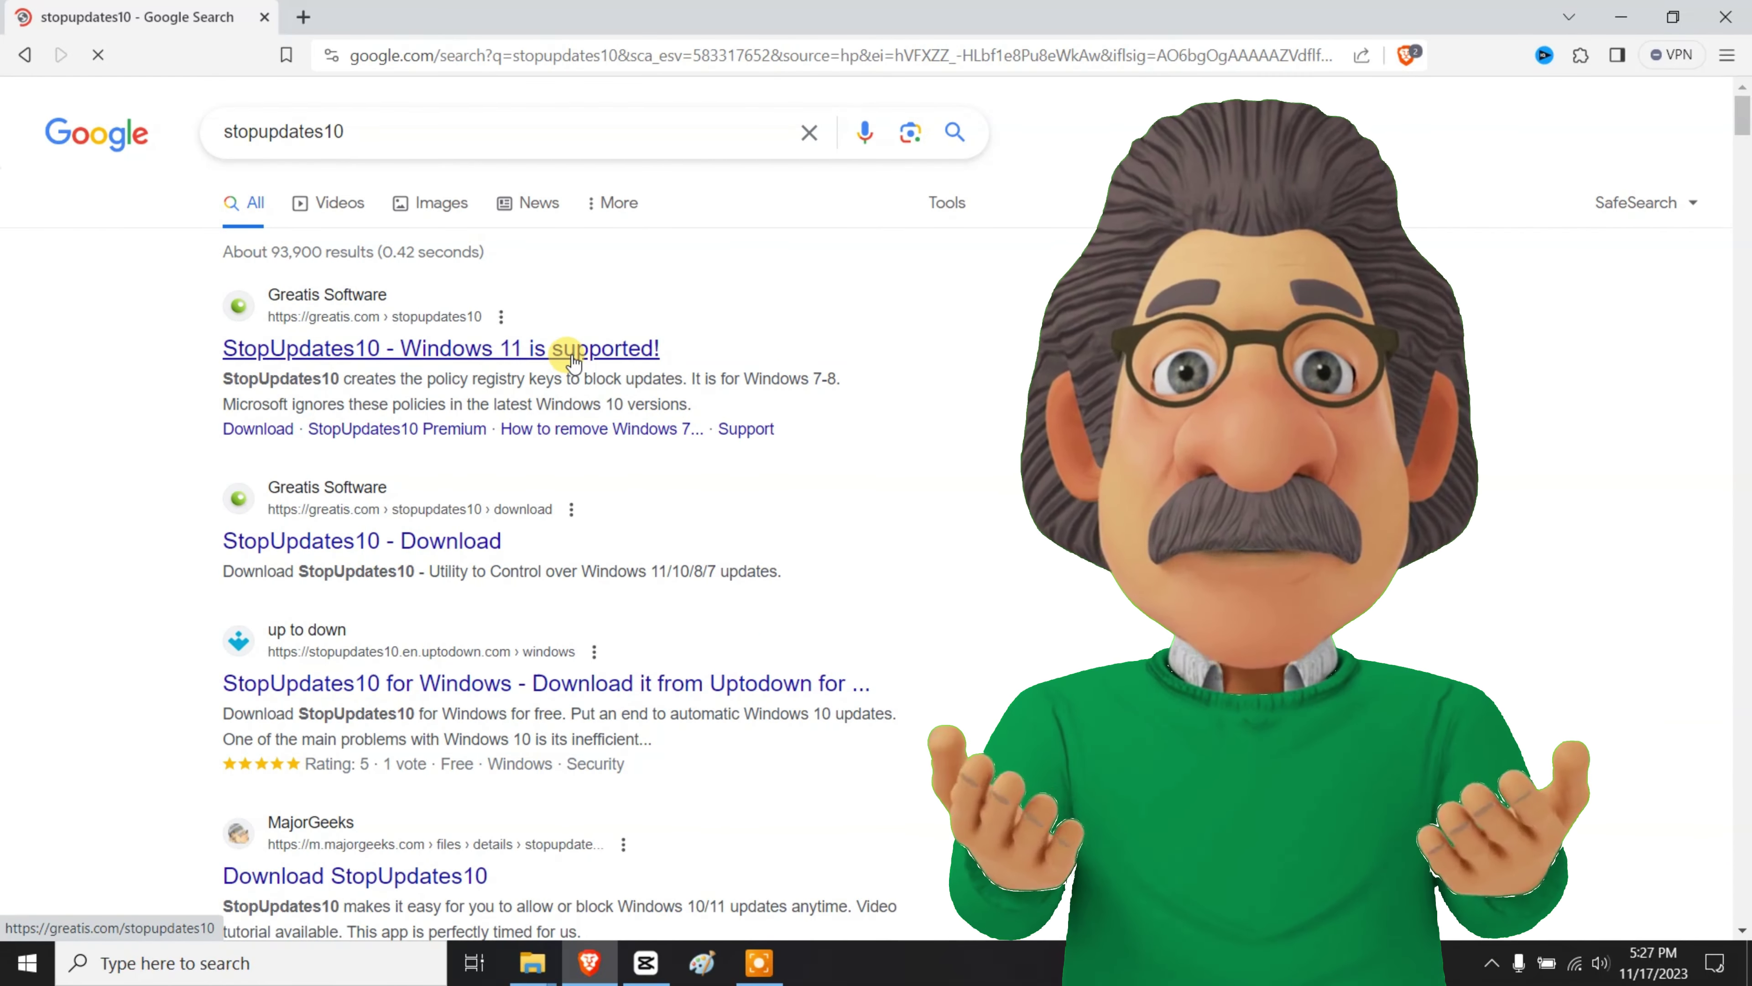
right_click(573, 360)
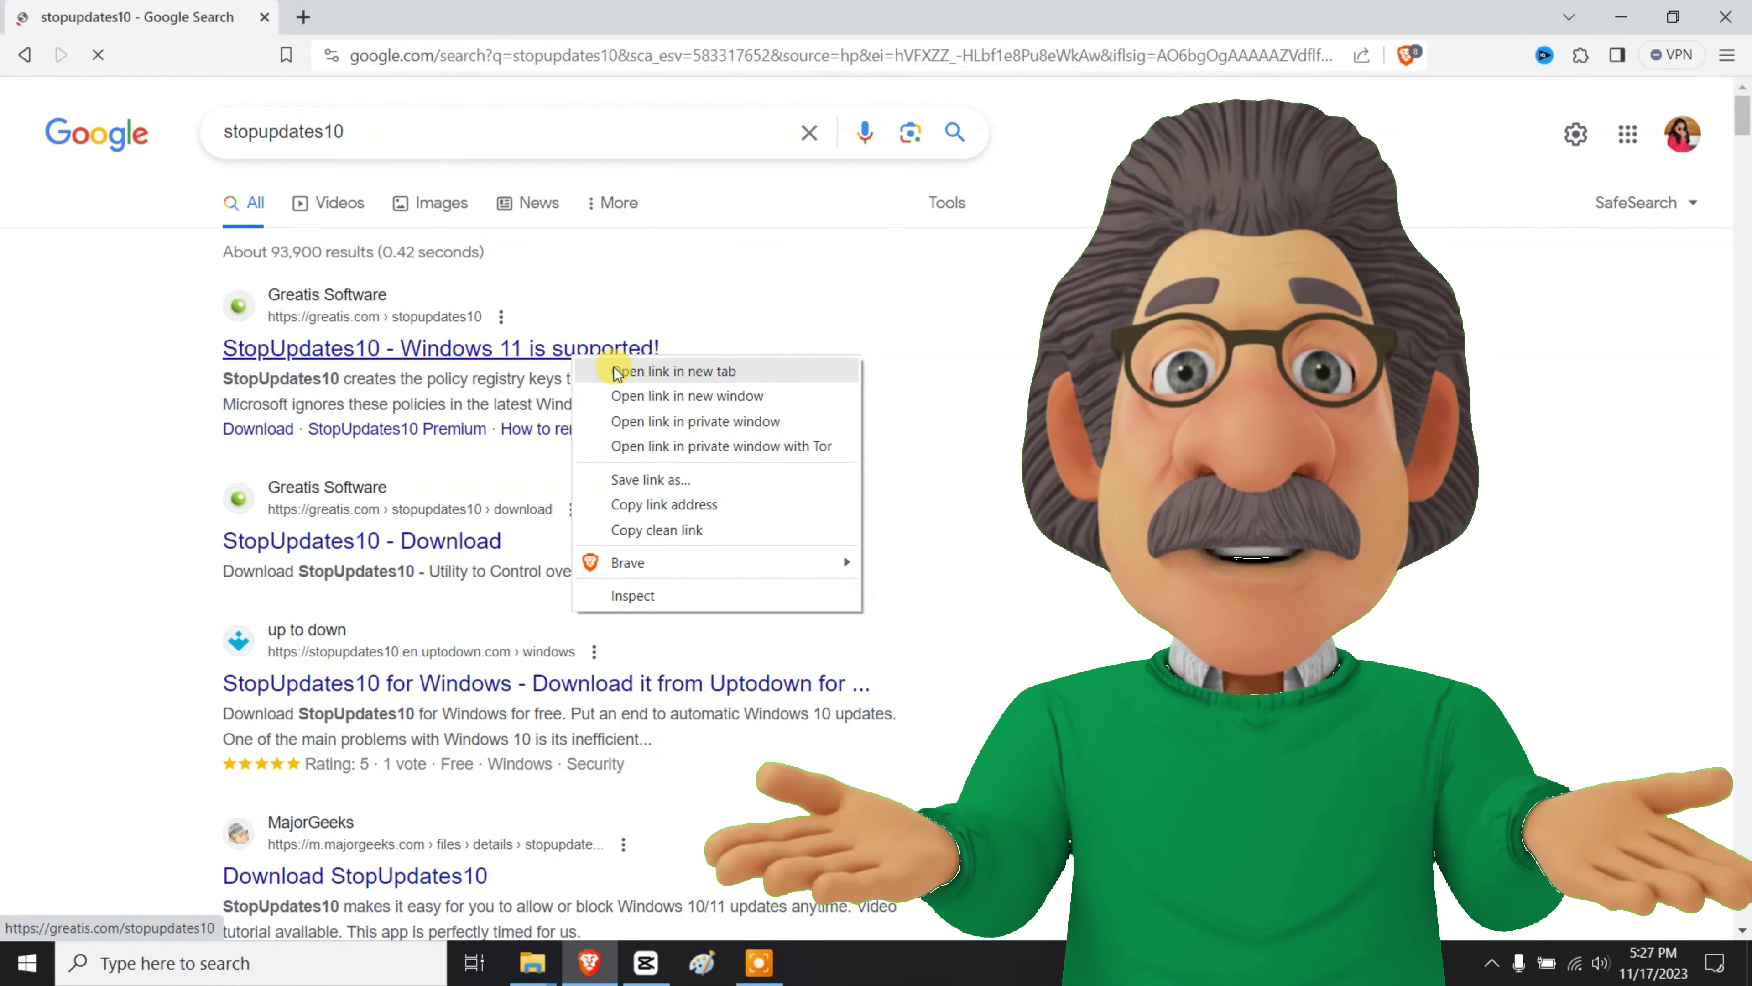
left_click(614, 368)
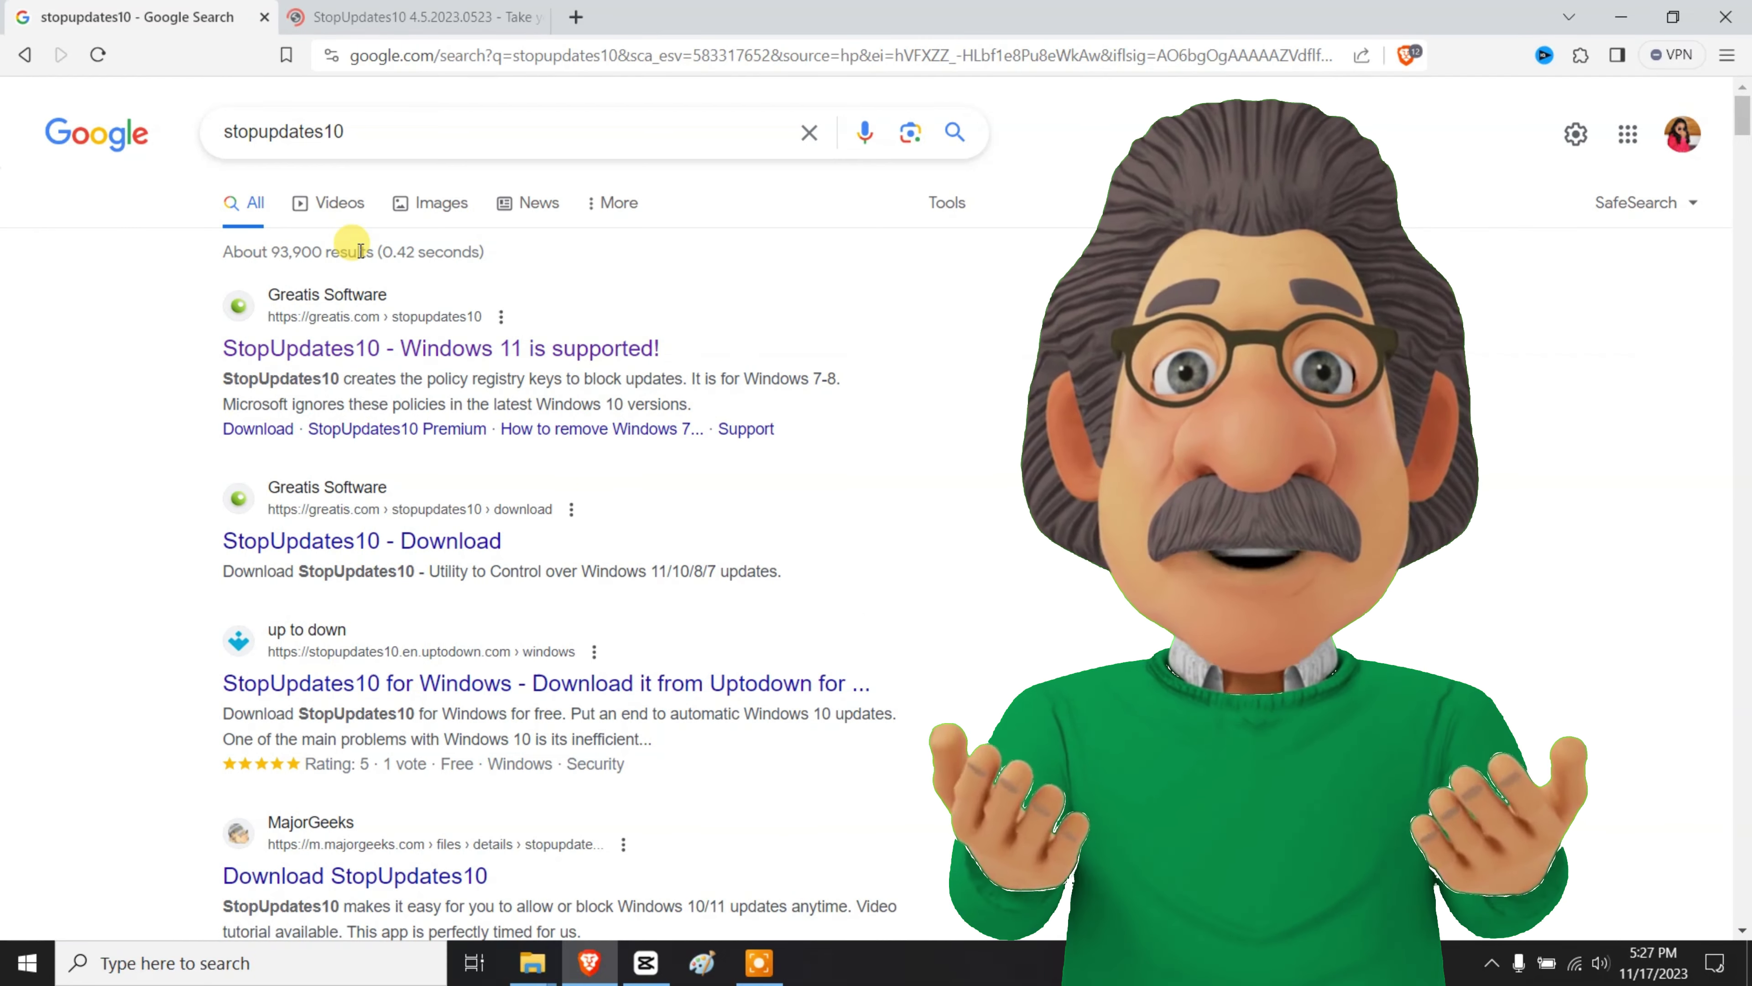
left_click(345, 141)
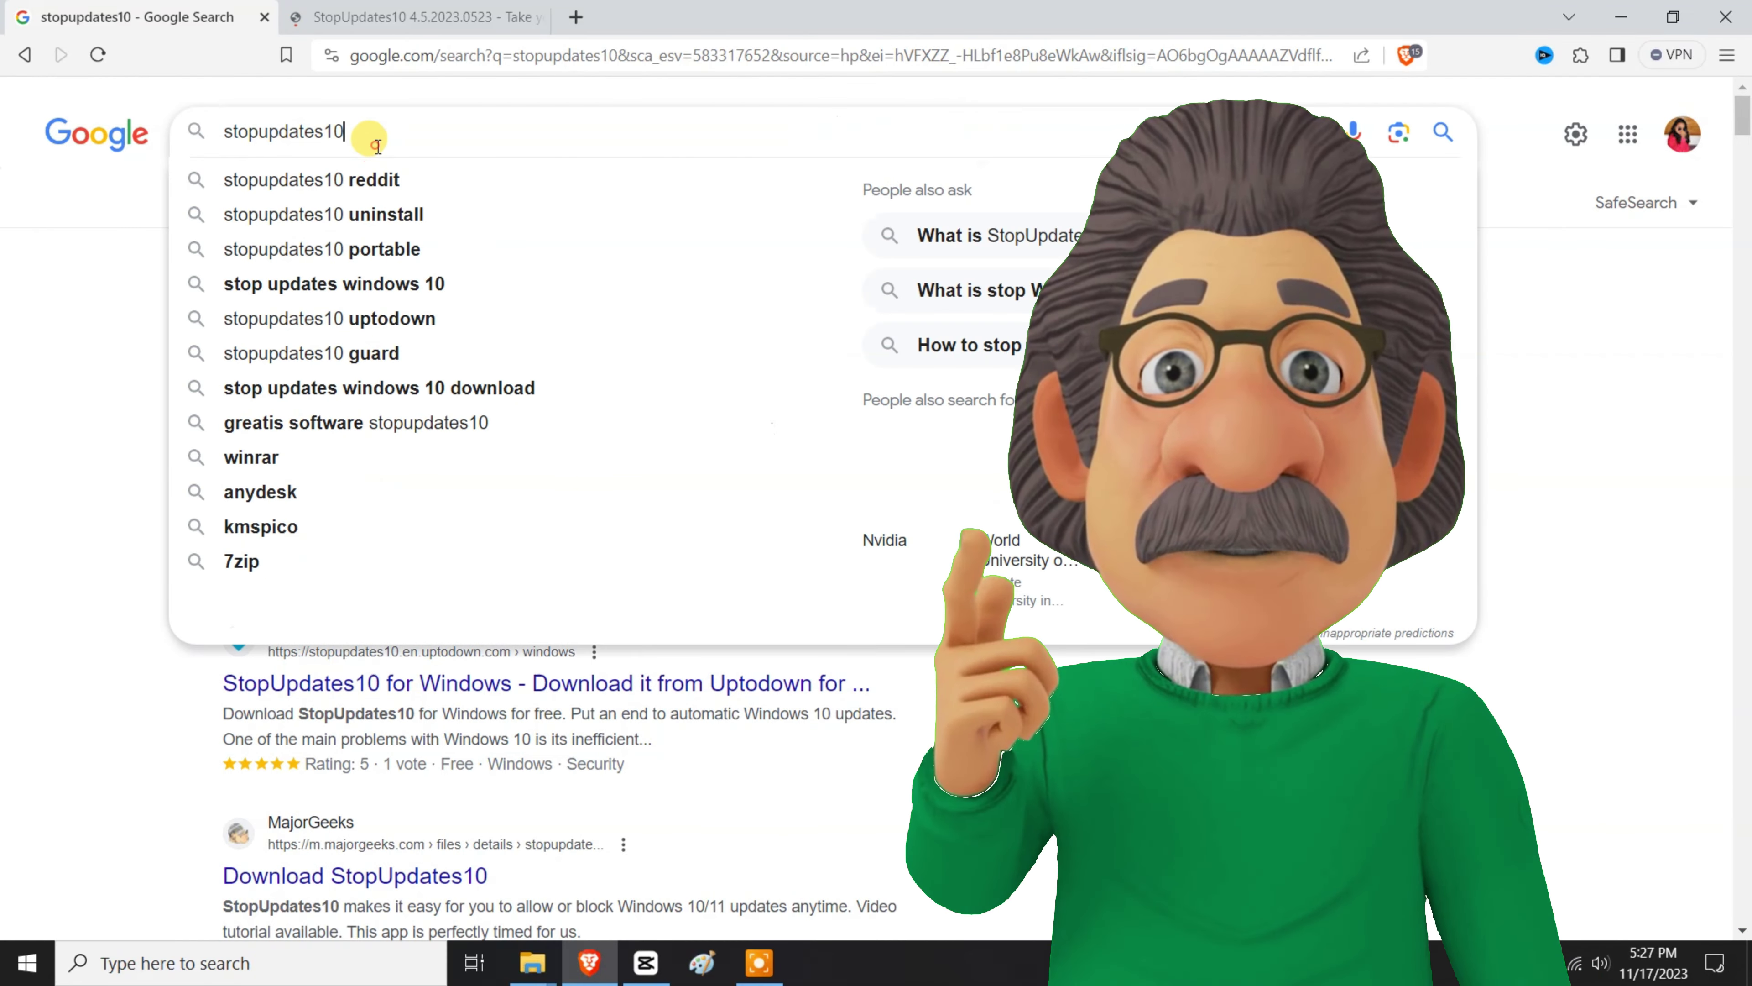
left_click(400, 16)
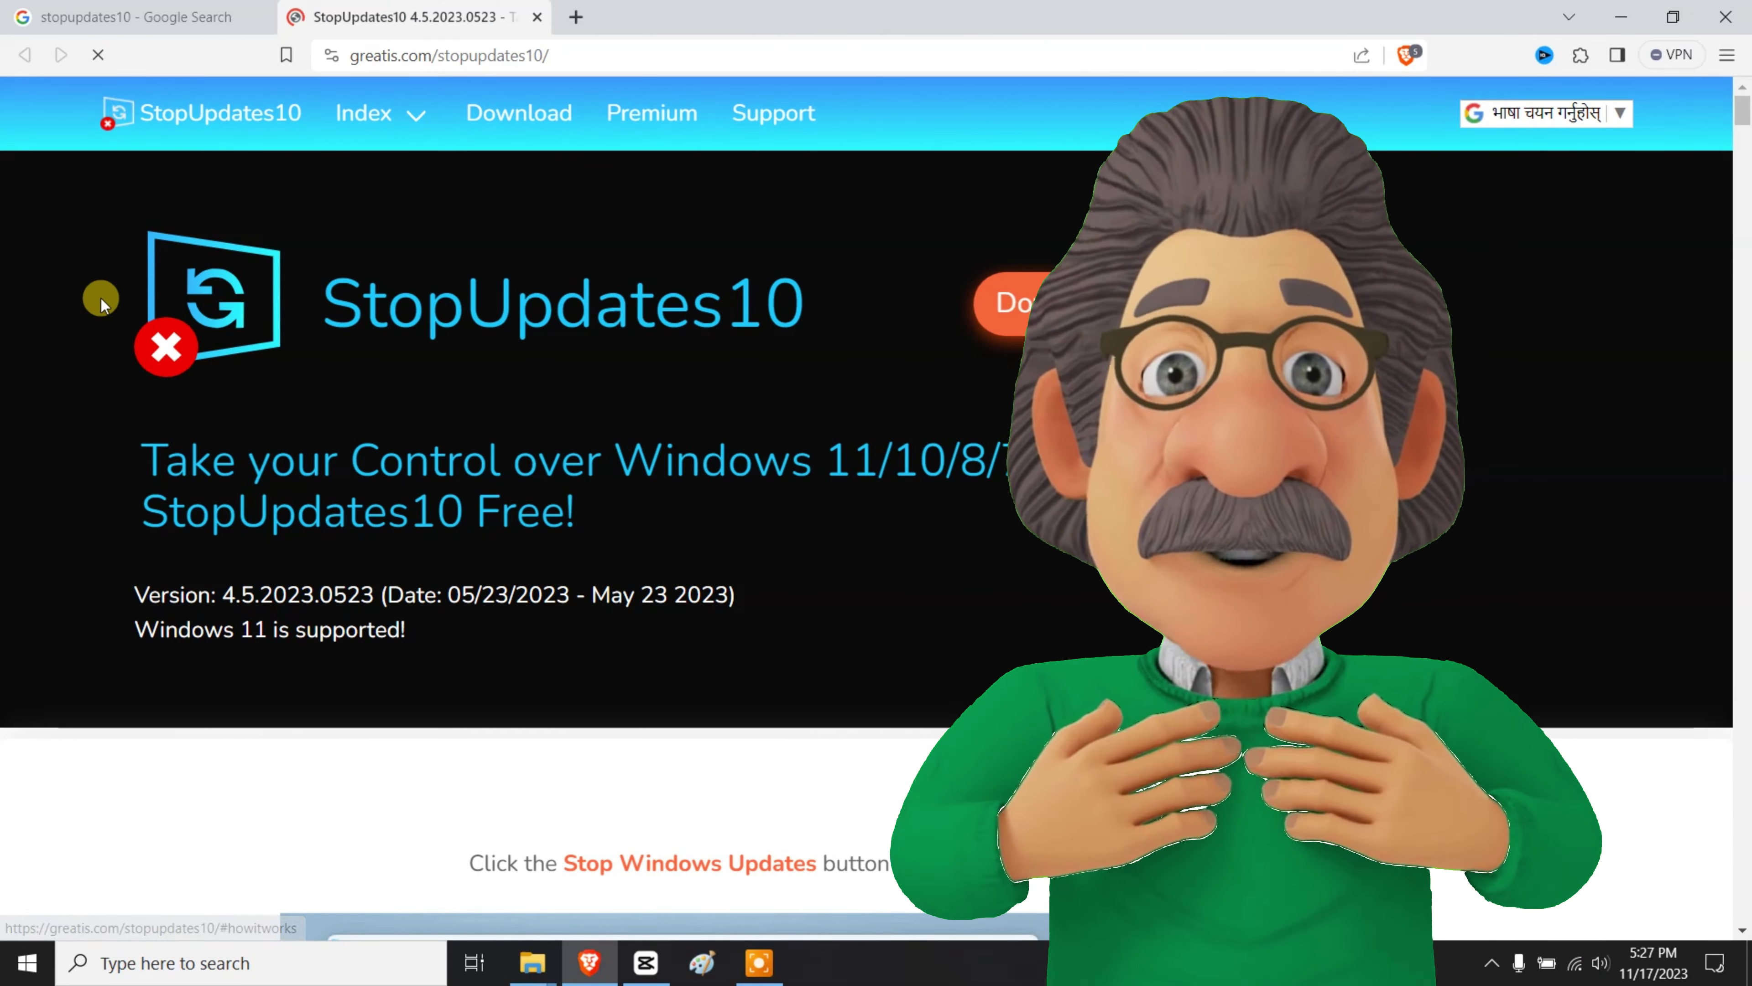
scroll(101, 301, "down", 5)
scroll(102, 299, "down", 15)
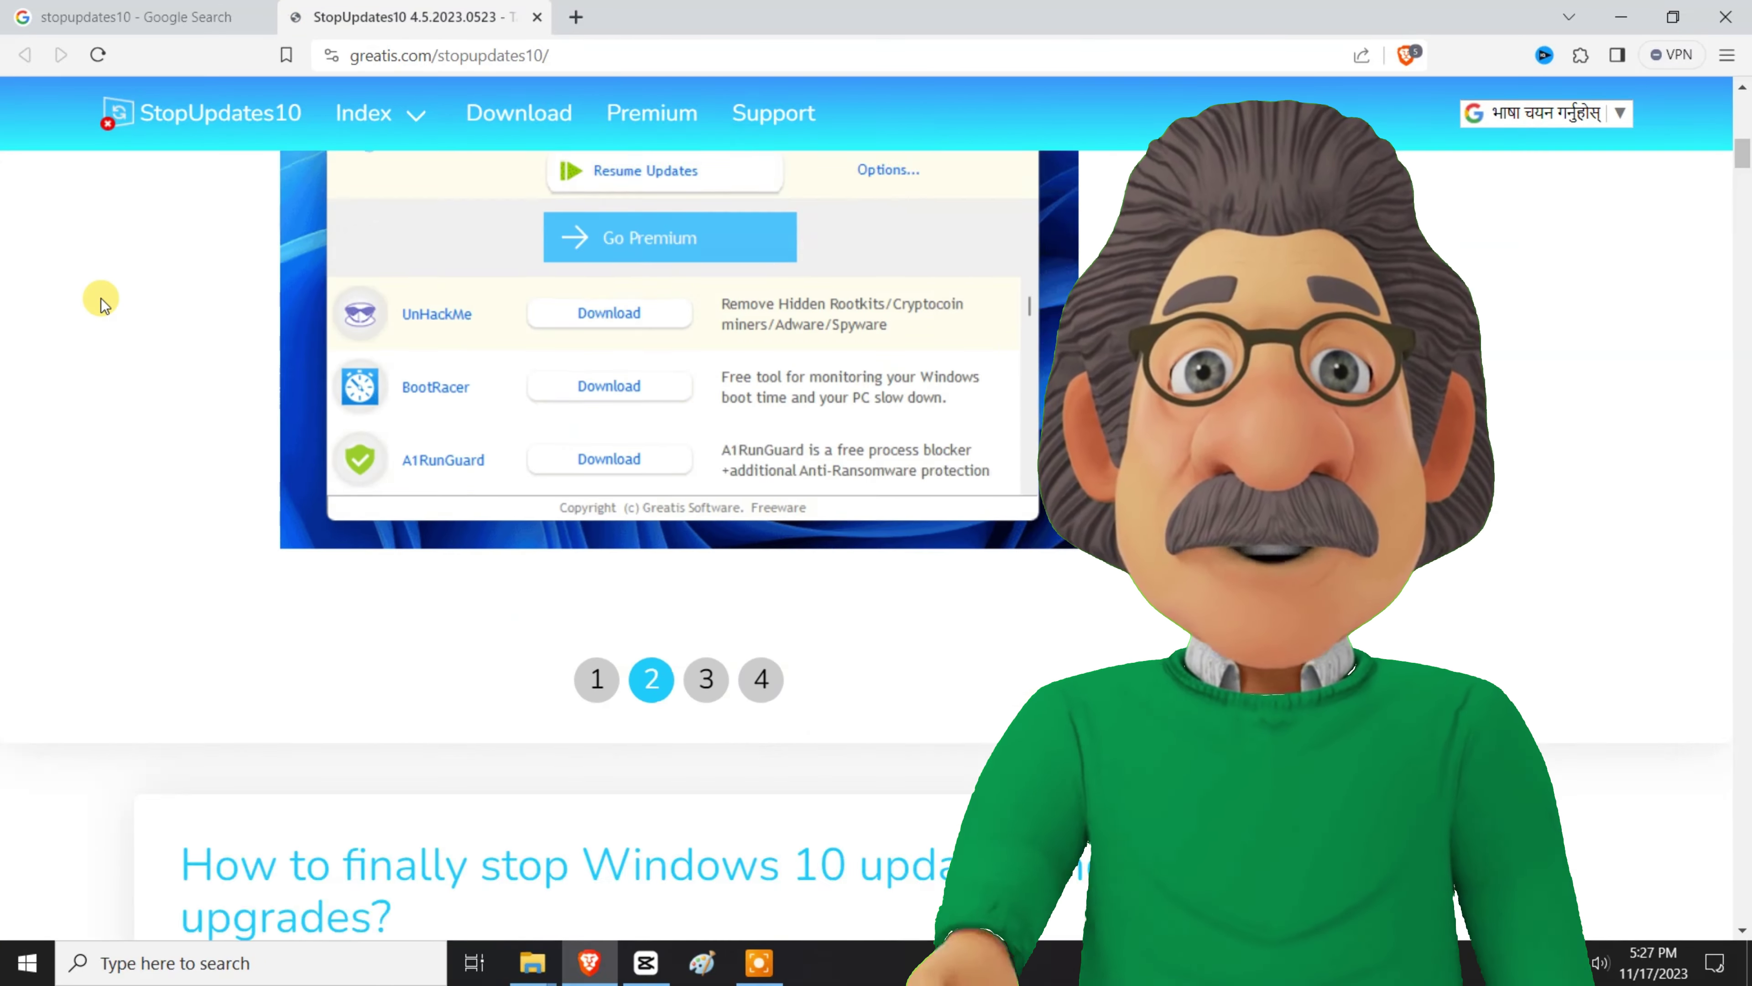
scroll(102, 299, "down", 10)
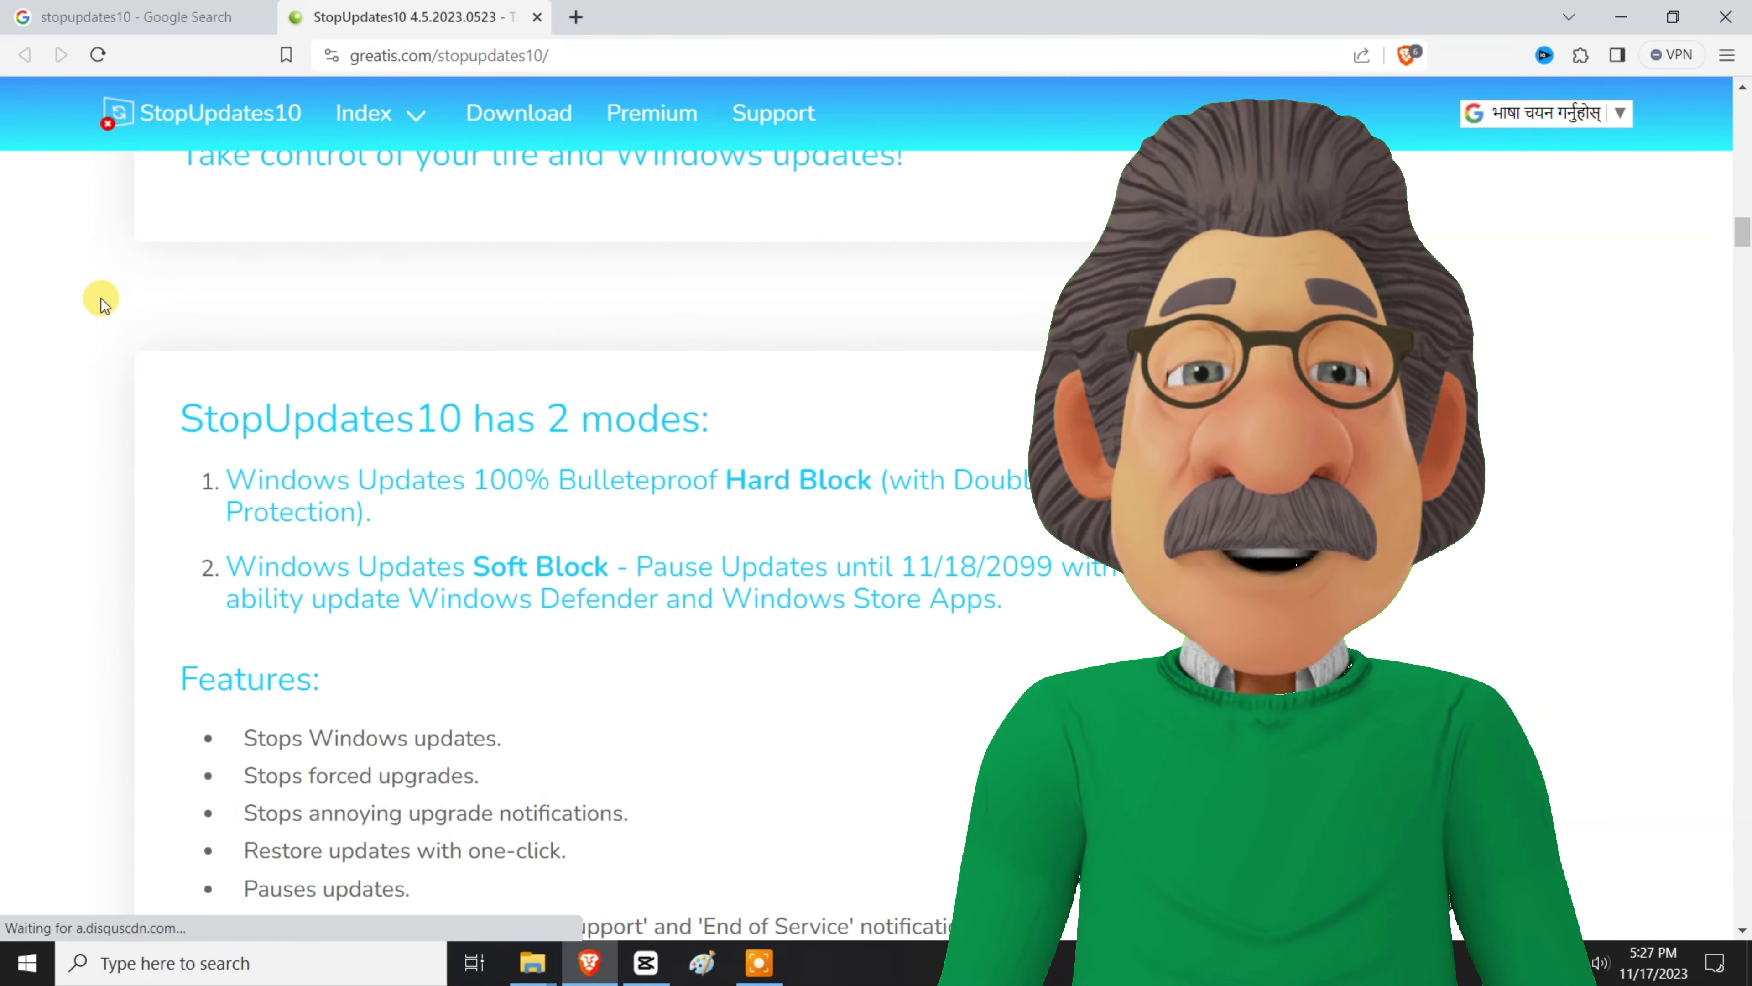
scroll(101, 299, "up", 20)
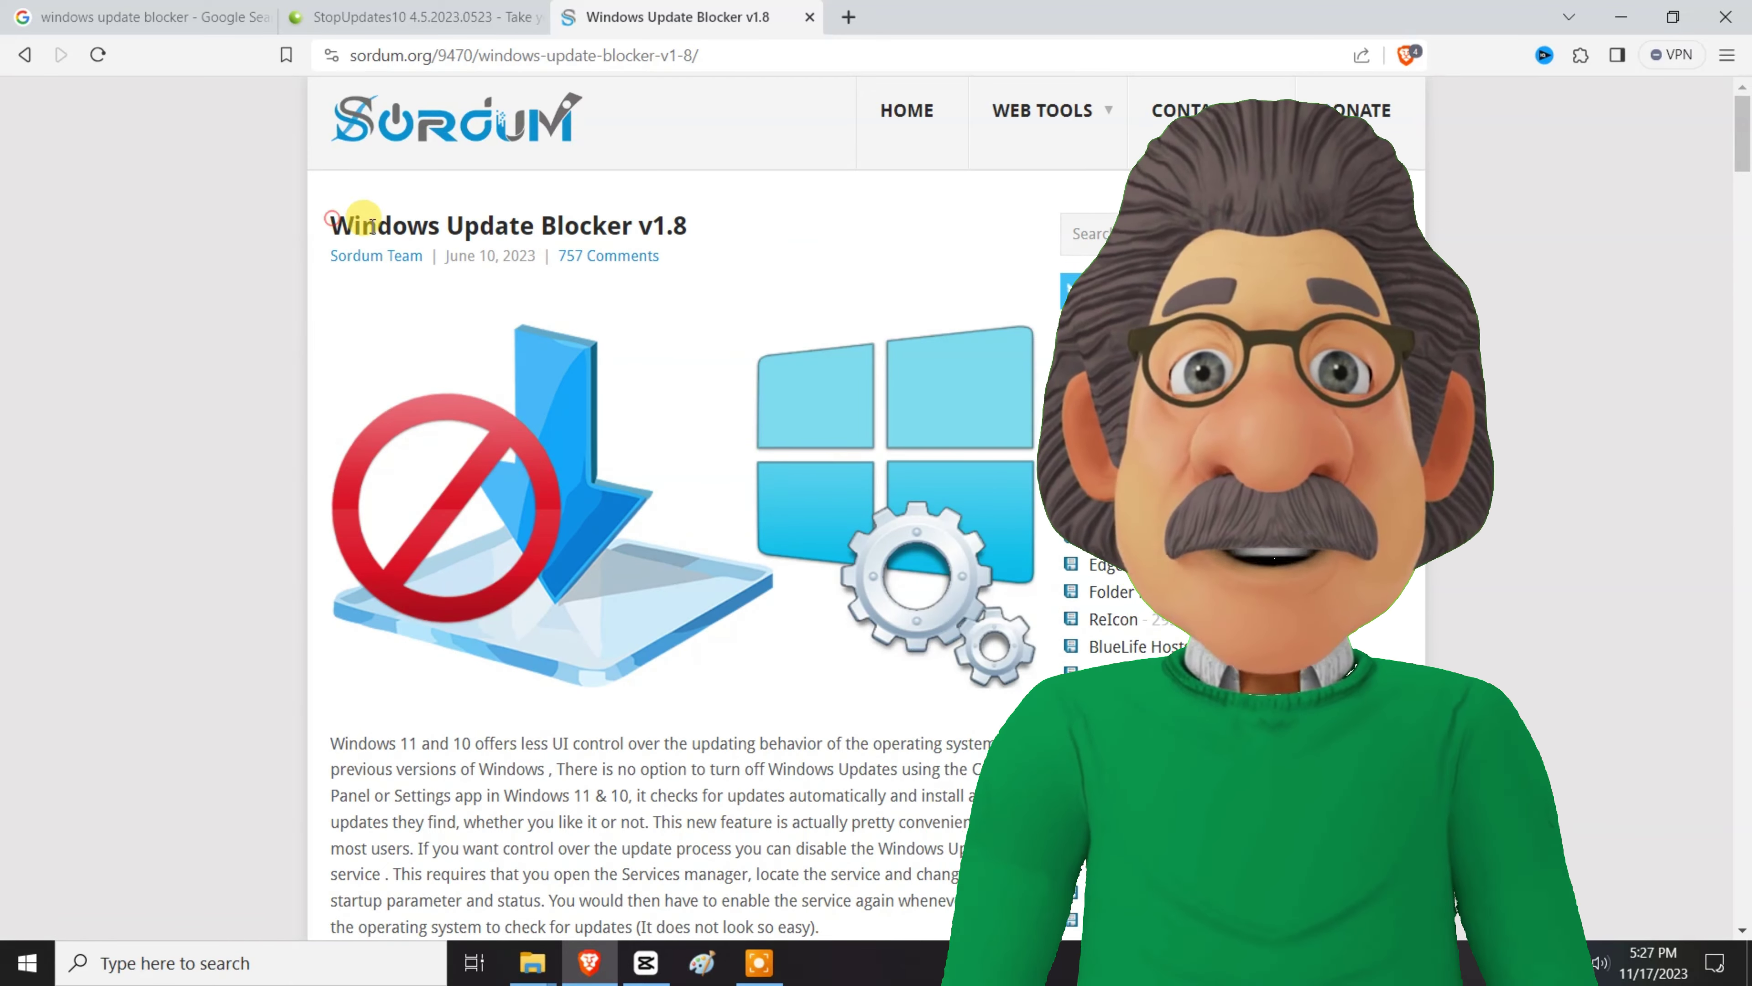
Return to the Google tab and replace the search with wu10man.
left_click_drag(486, 228, 762, 242)
scroll(582, 528, "down", 10)
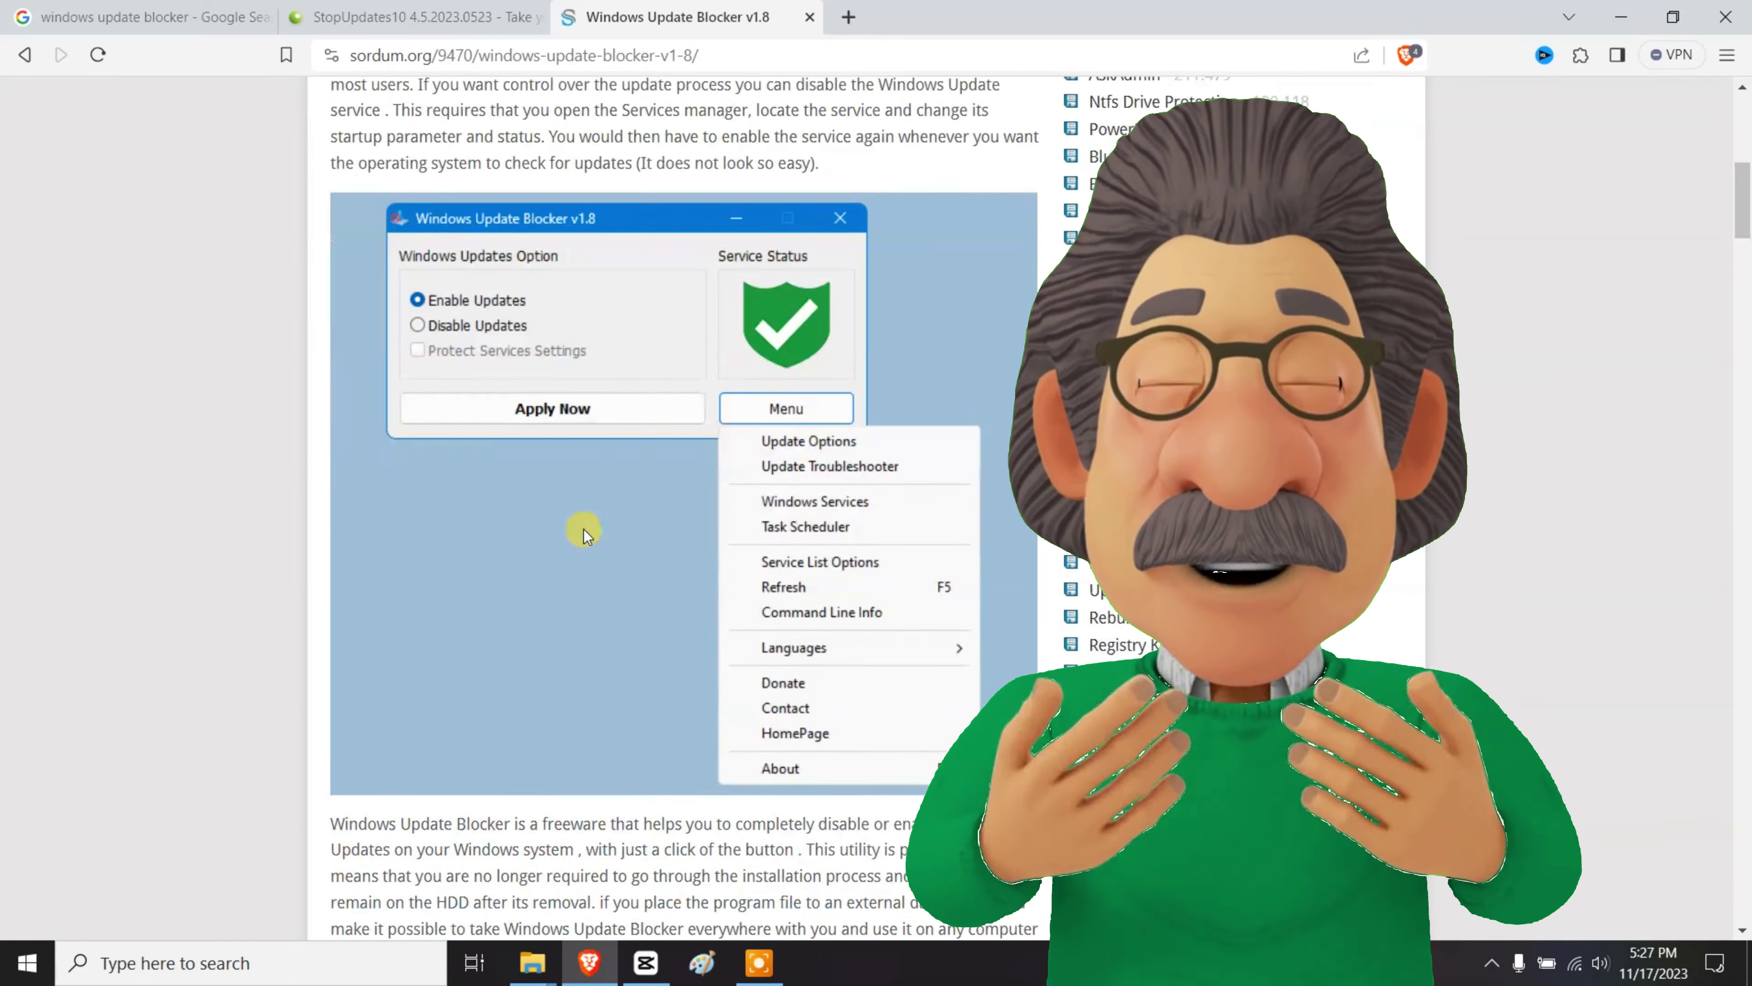
scroll(583, 529, "down", 10)
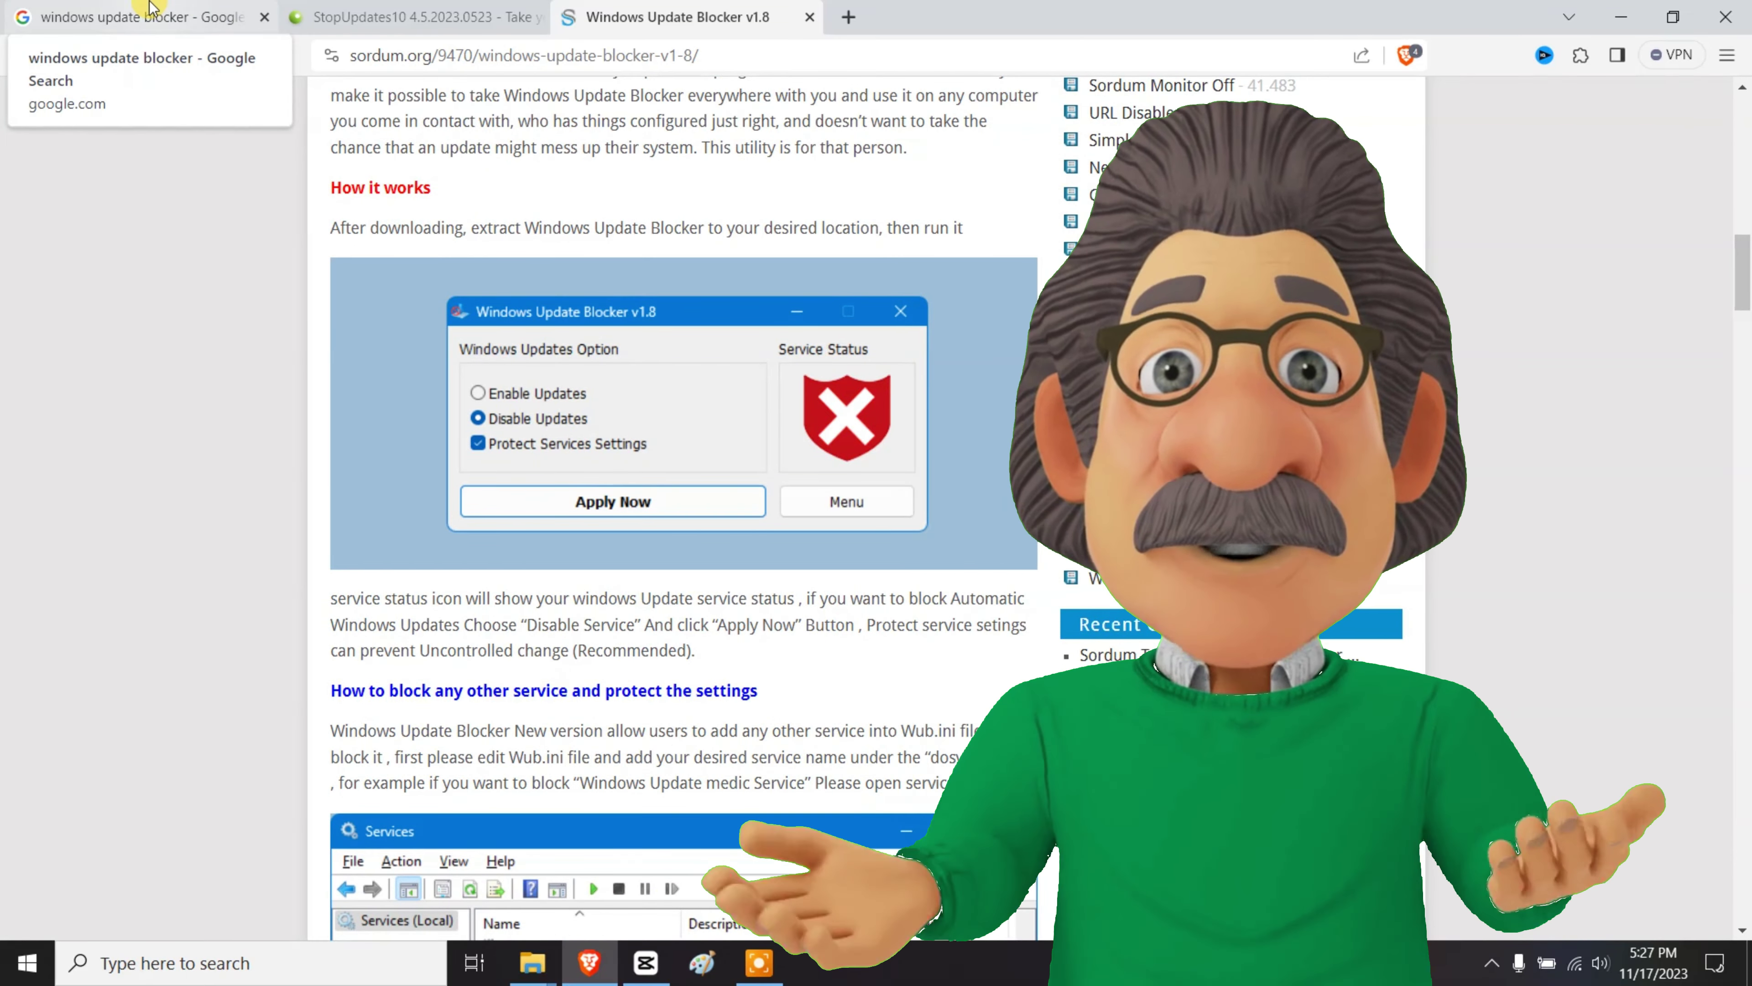
left_click(151, 10)
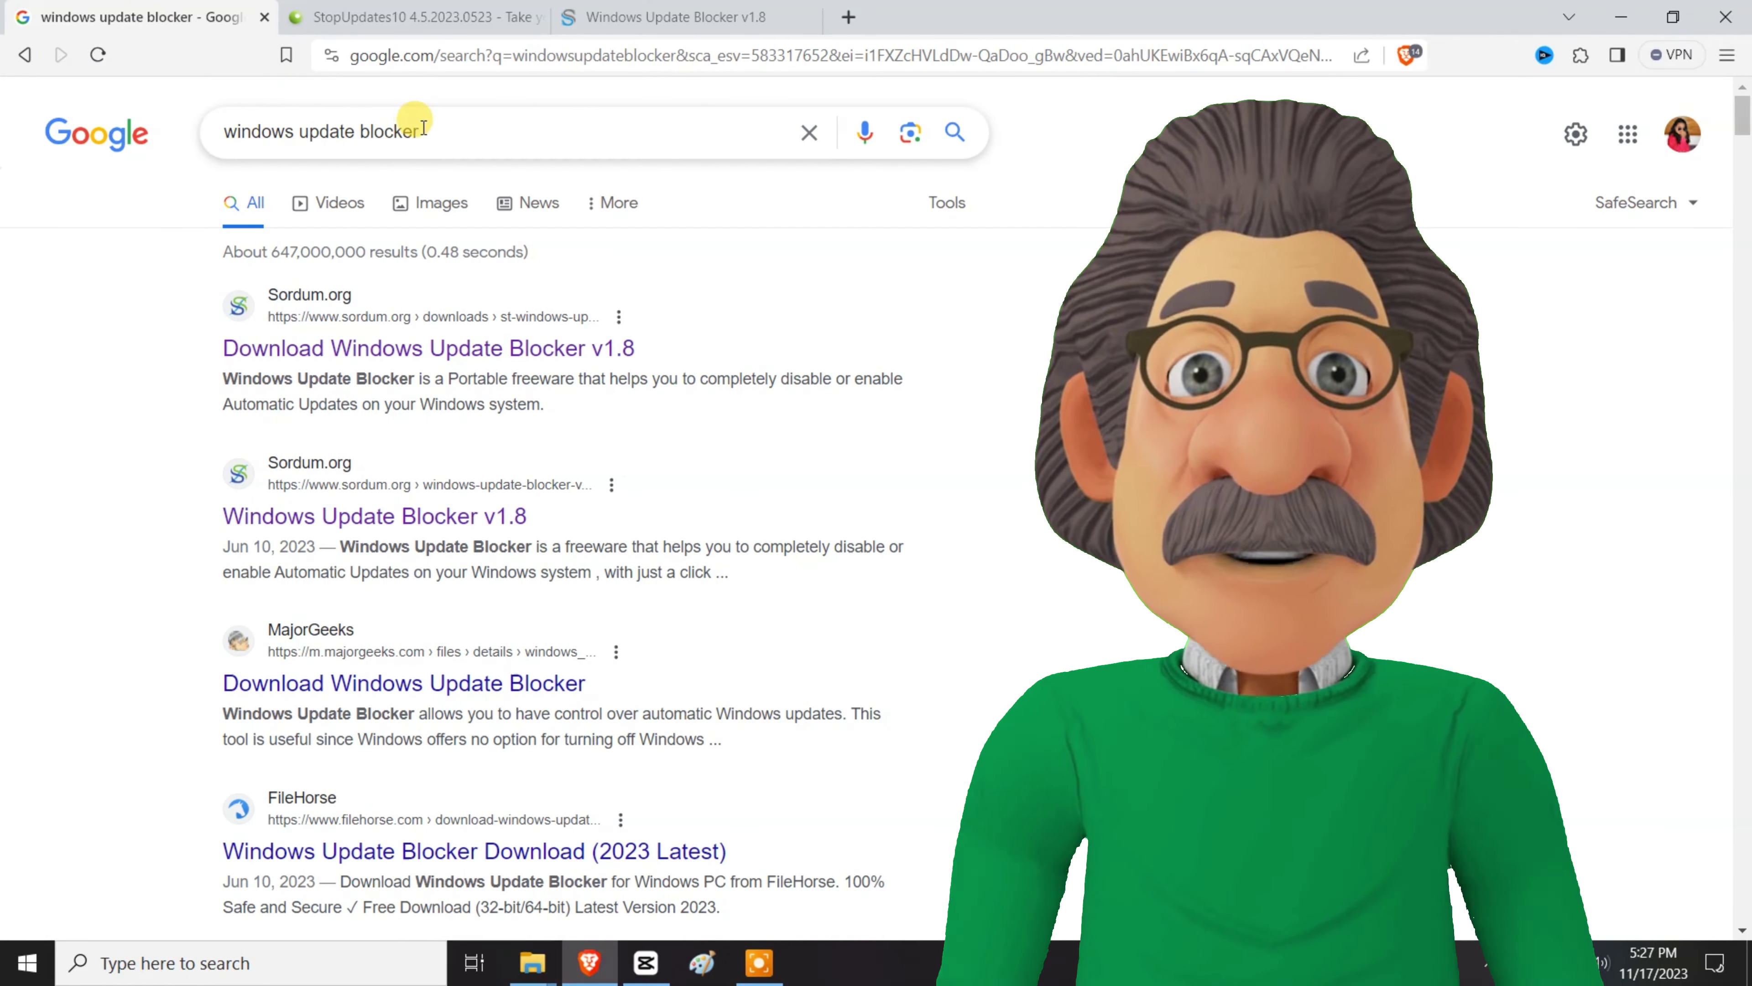
left_click_drag(423, 127, 179, 128)
type("wu1")
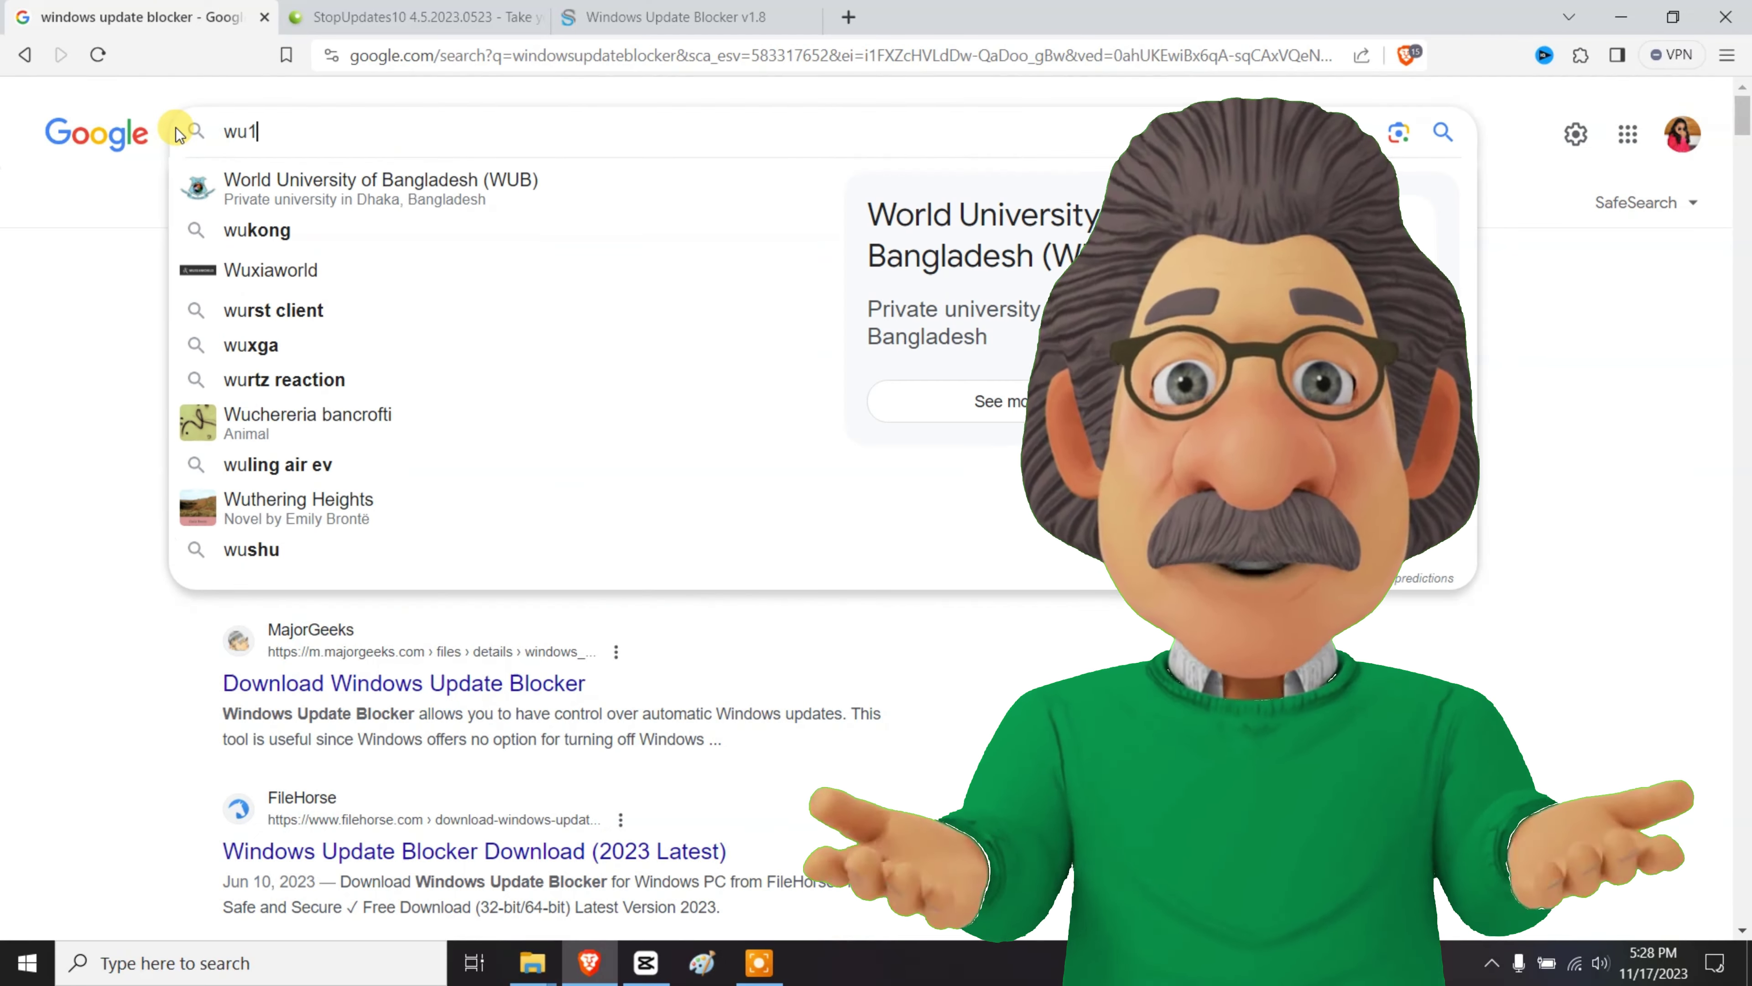
type("0man")
key("Return")
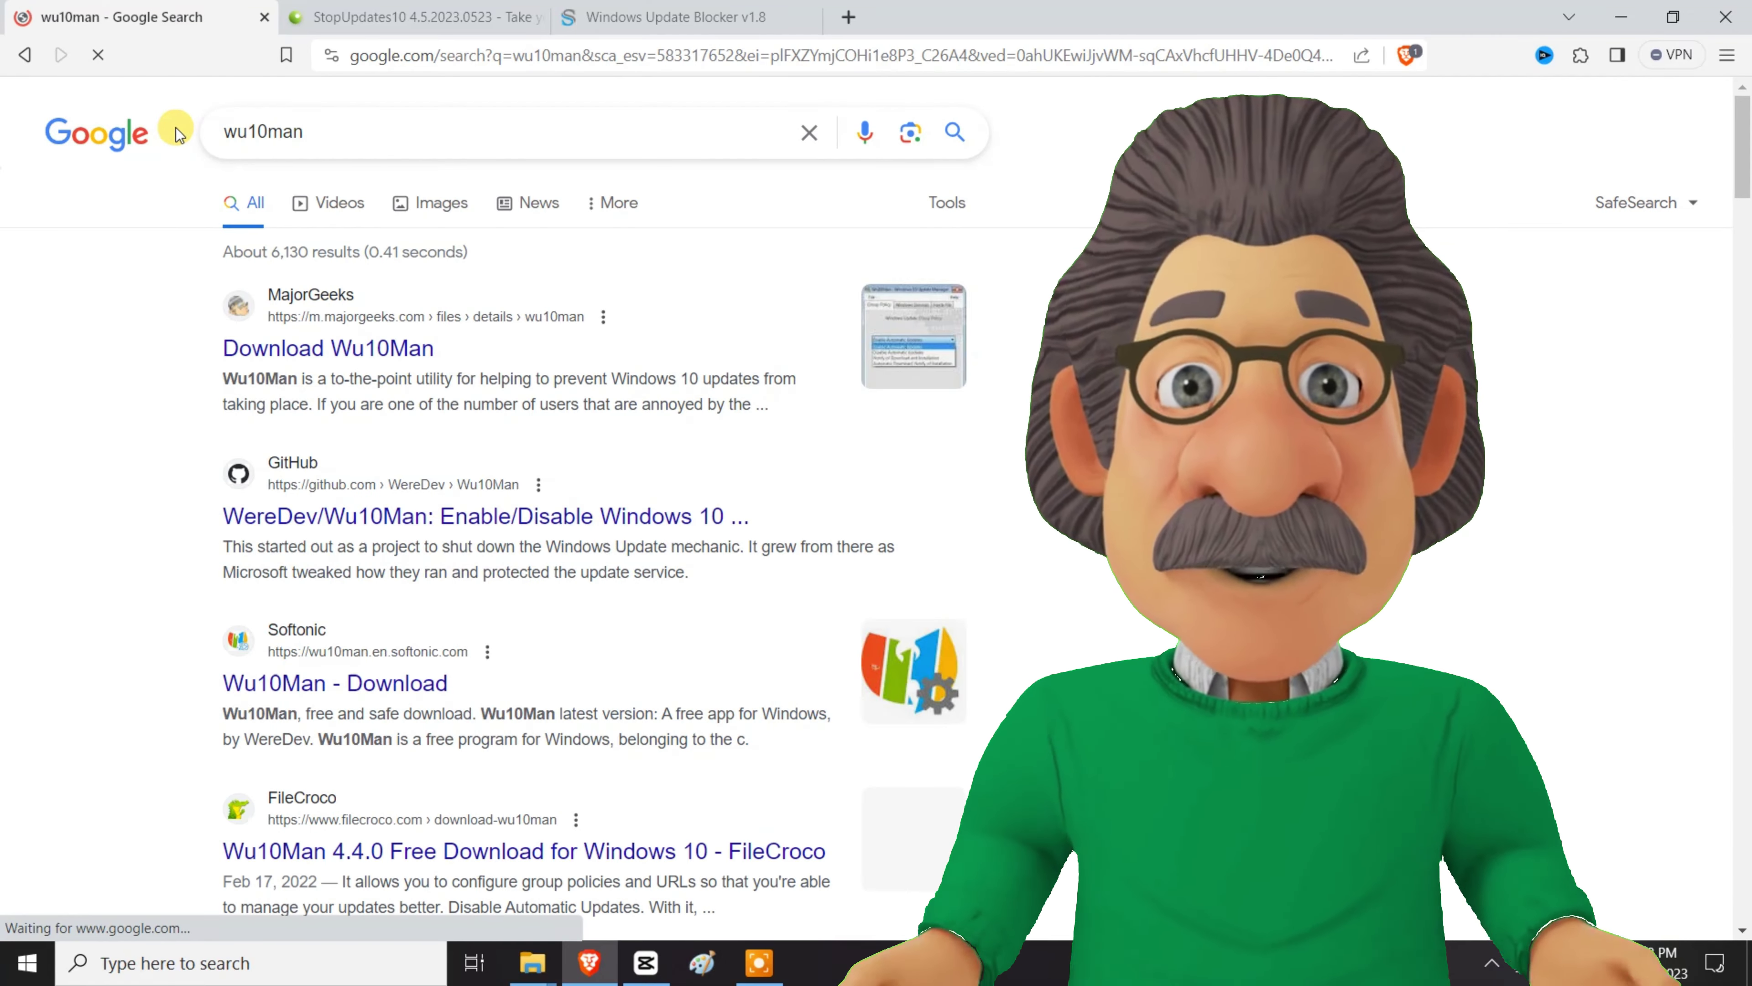
Open the MajorGeeks and GitHub WereDev/Wu10Man results in new tabs and view the README.
middle_click(380, 347)
right_click(452, 523)
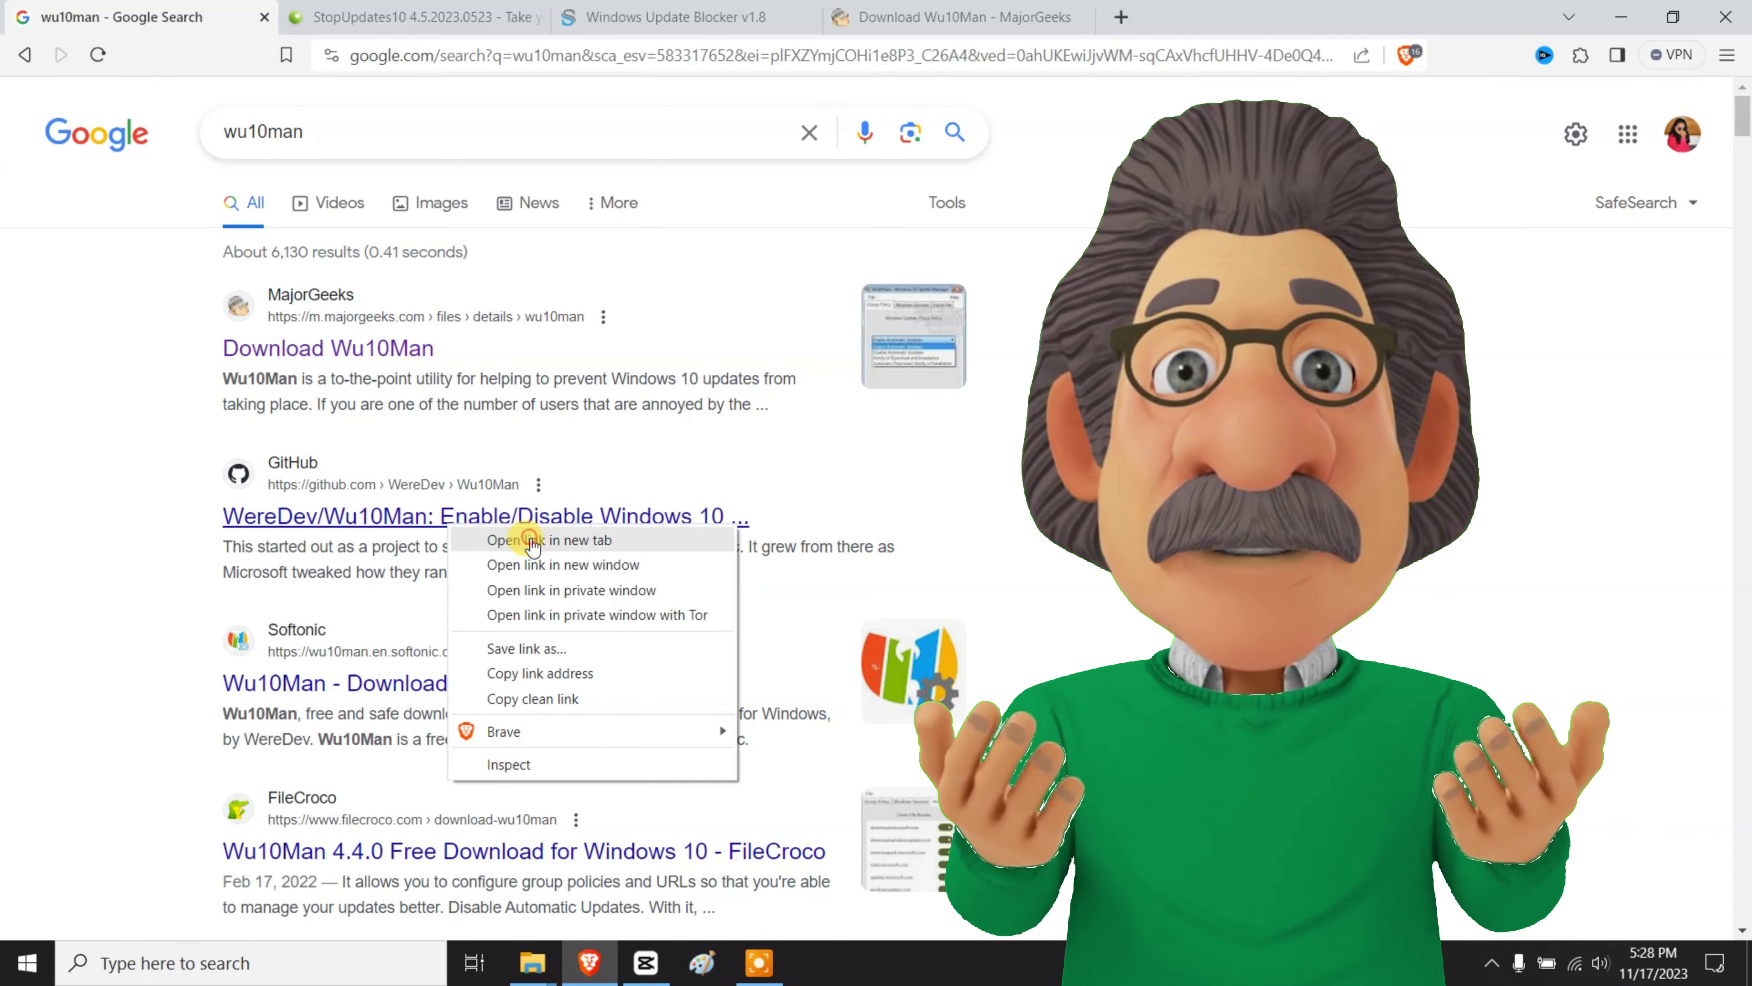
left_click(533, 542)
scroll(595, 474, "down", 15)
scroll(594, 474, "up", 6)
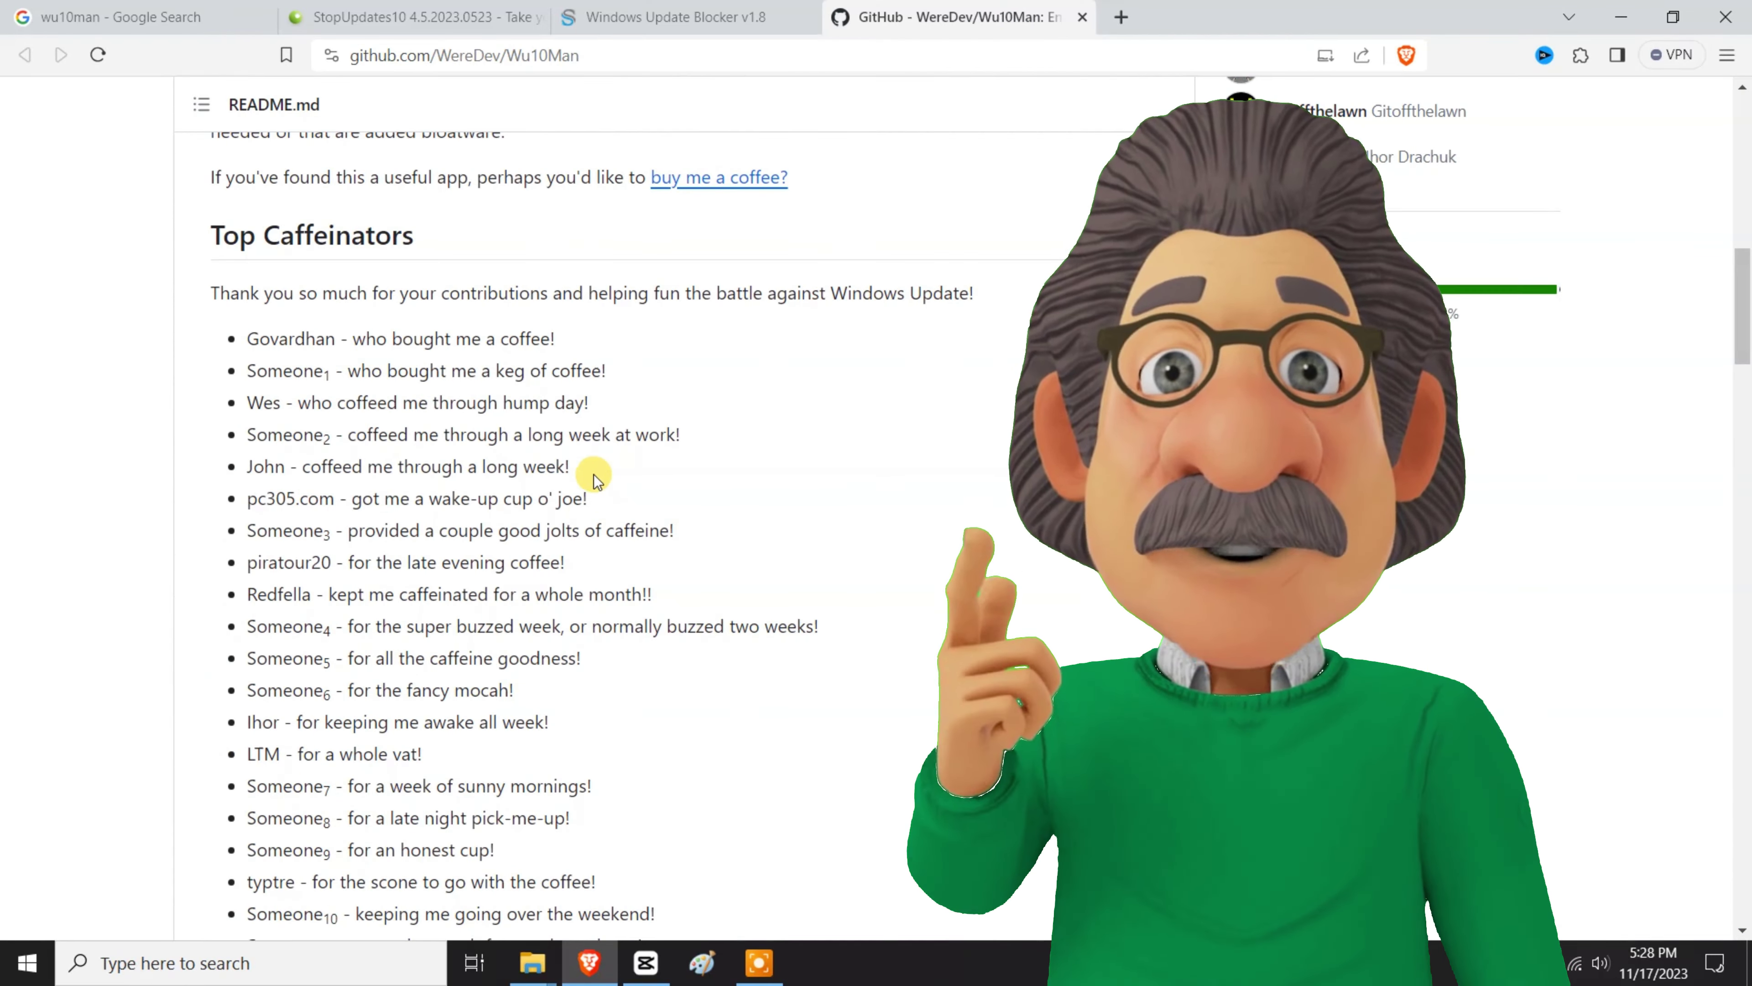
left_click_drag(209, 366, 508, 364)
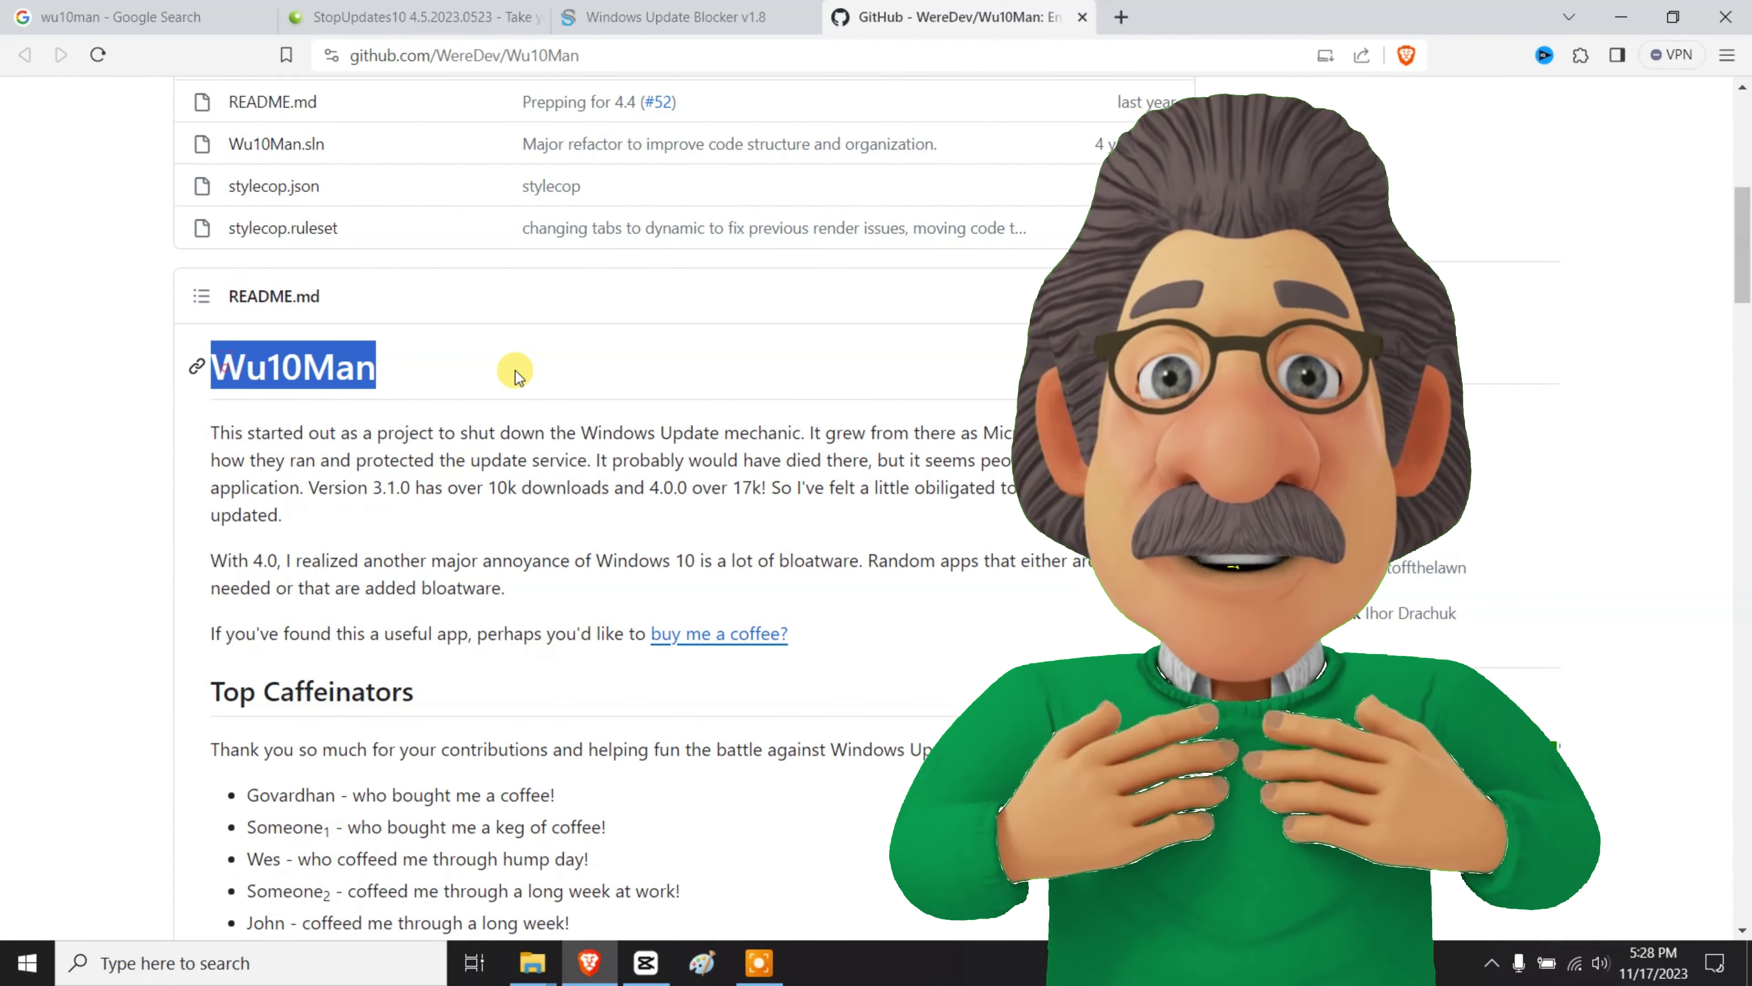
left_click(305, 430)
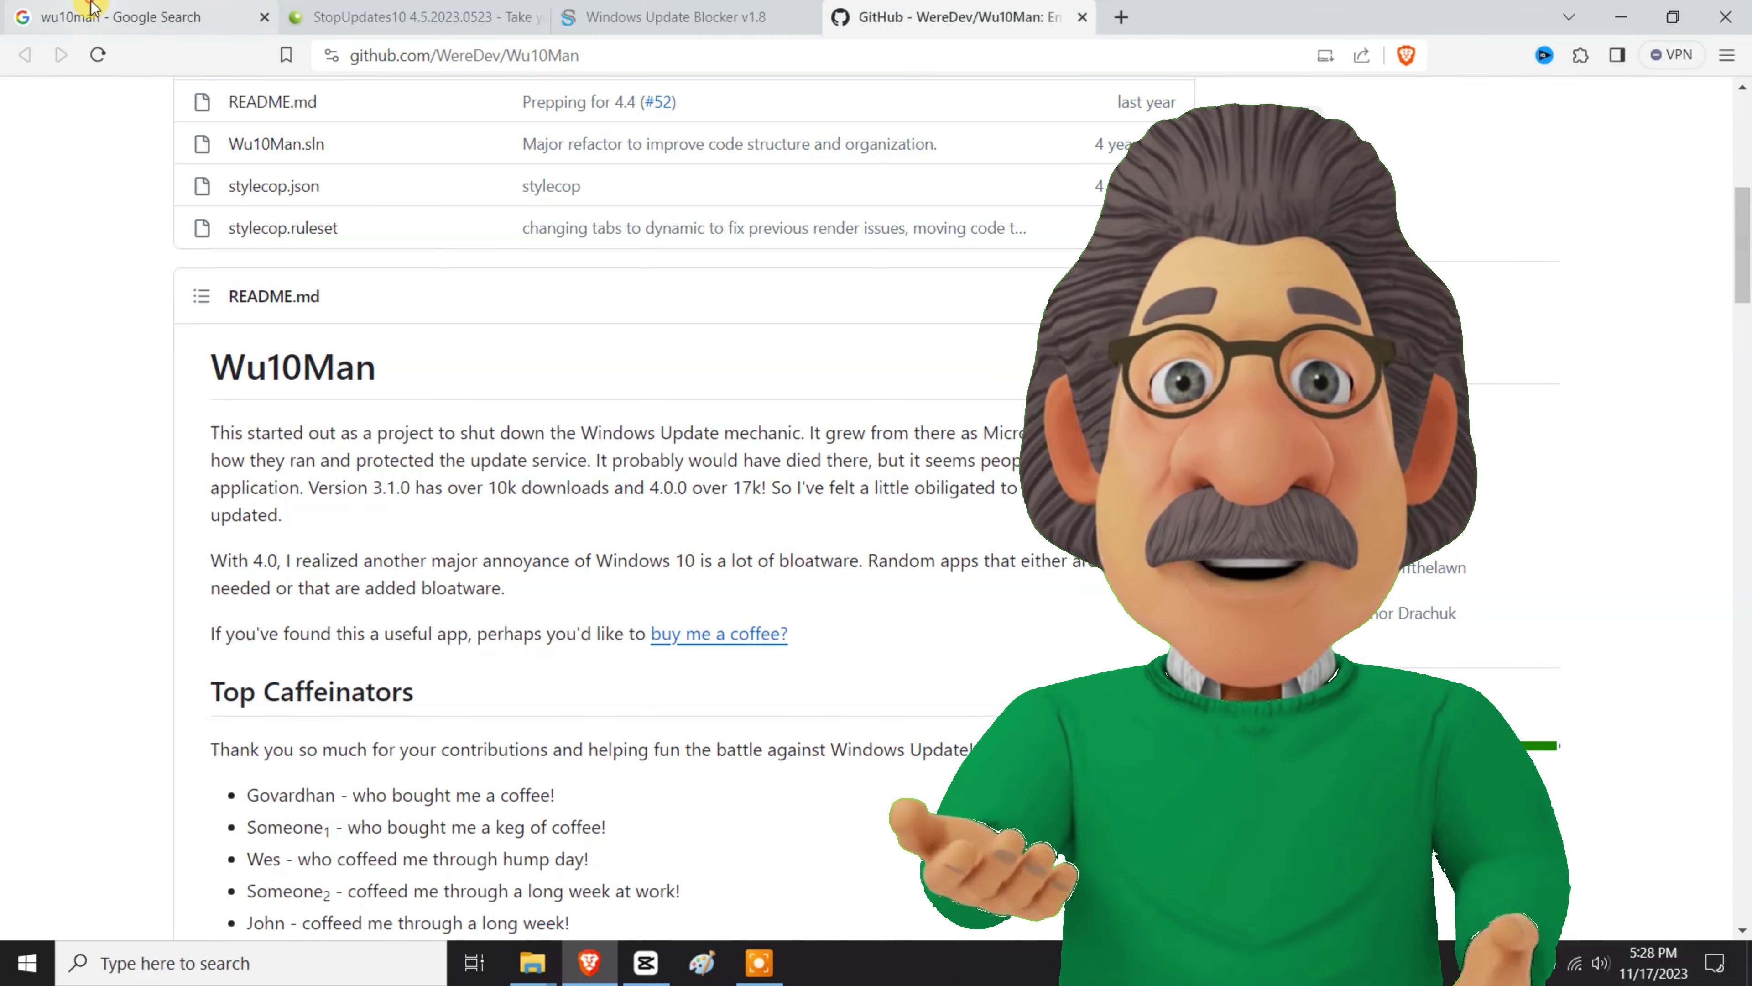
Open the winupdatestop.com Win Update Stop result from Google in a new tab.
left_click(92, 7)
right_click(464, 348)
left_click(503, 361)
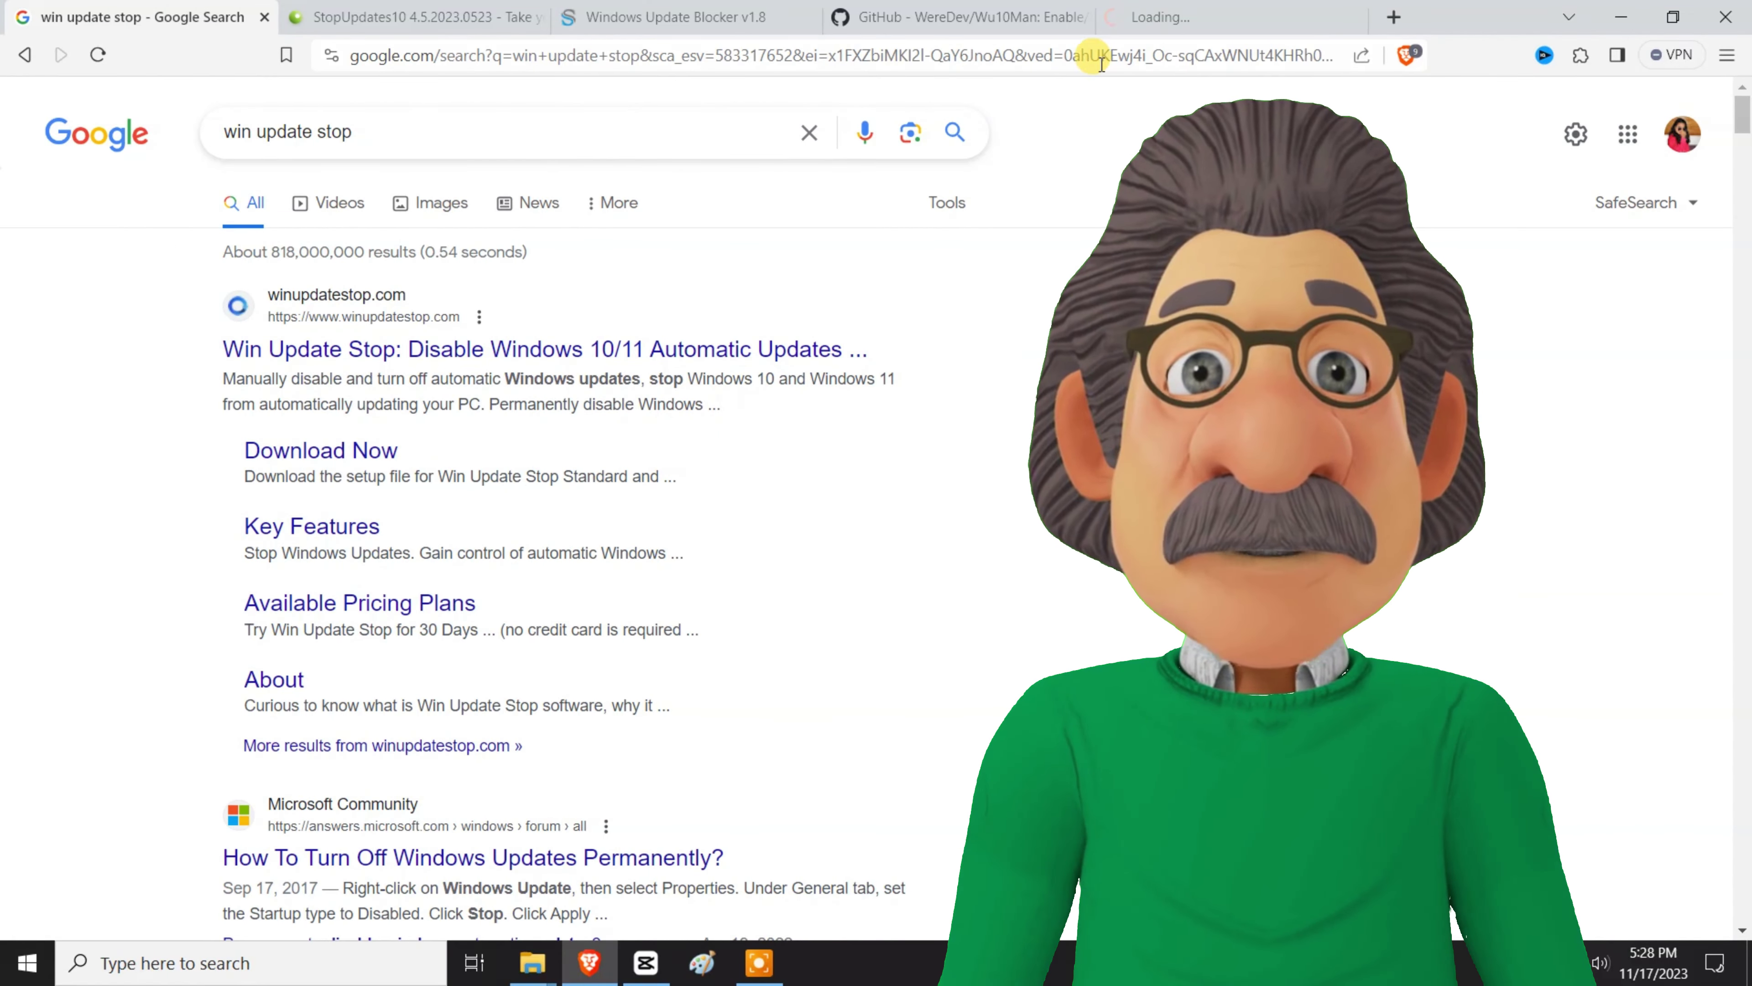
left_click(1181, 12)
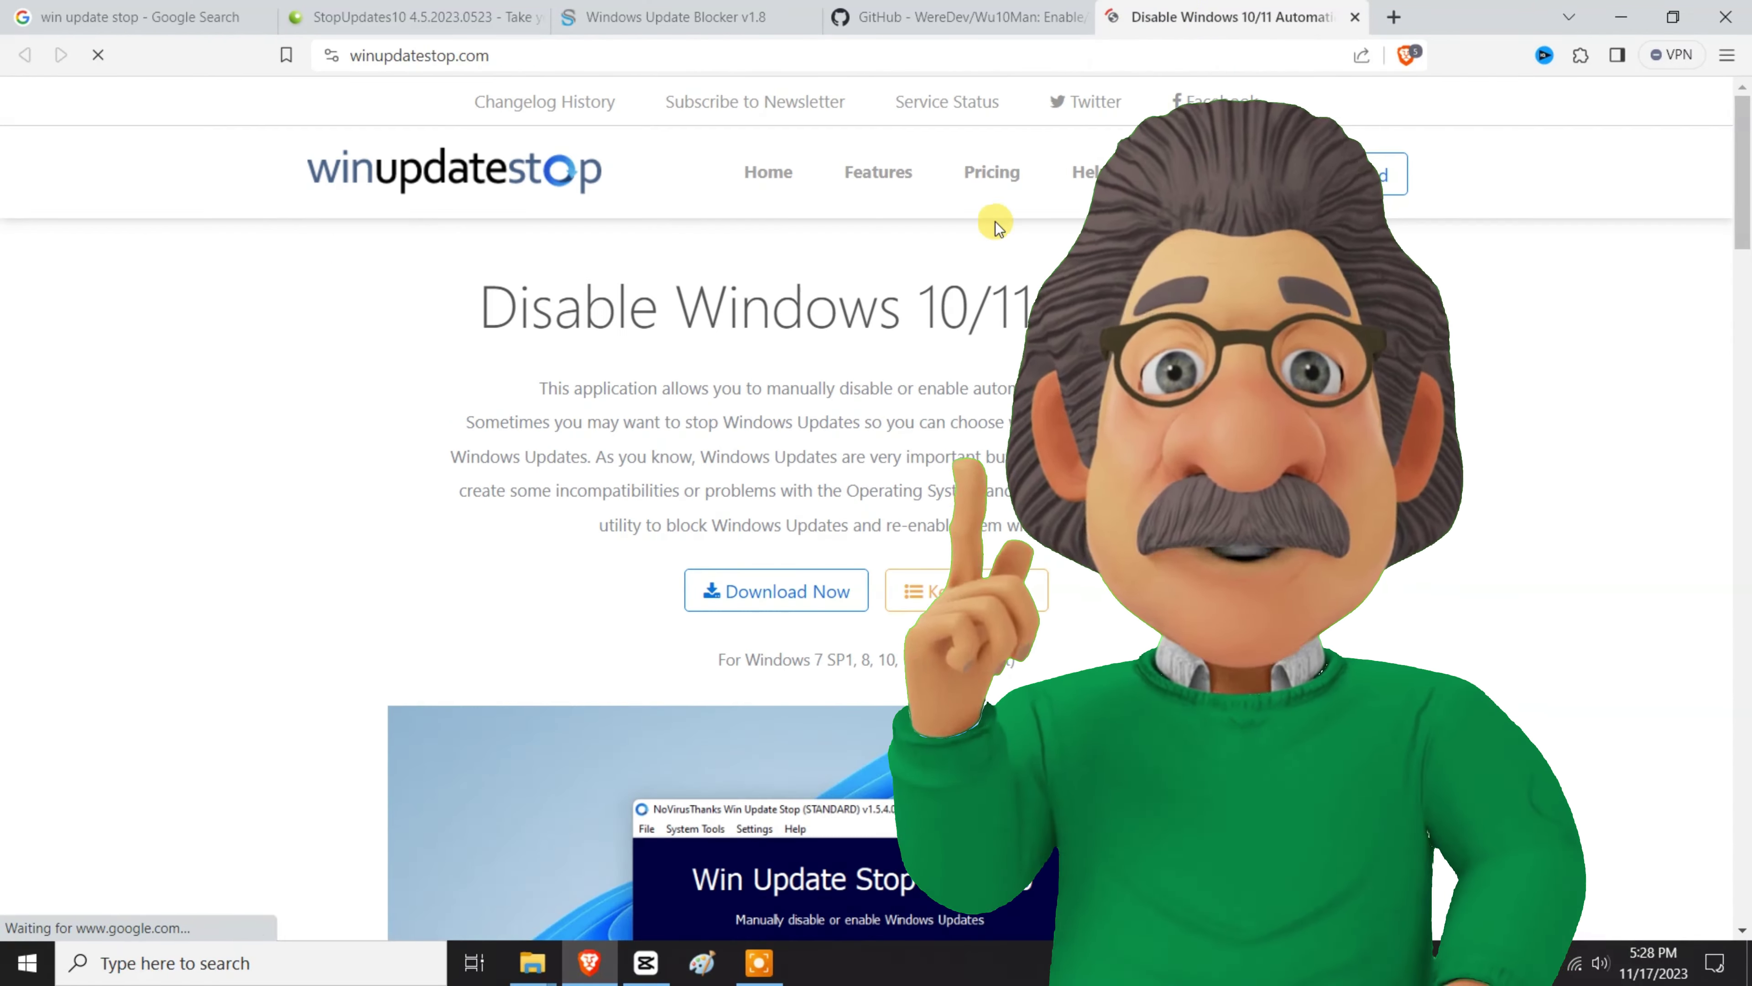
Read through the Win Update Stop page down to its Stop Windows Updates feature list.
triple_click(489, 304)
left_click(274, 289)
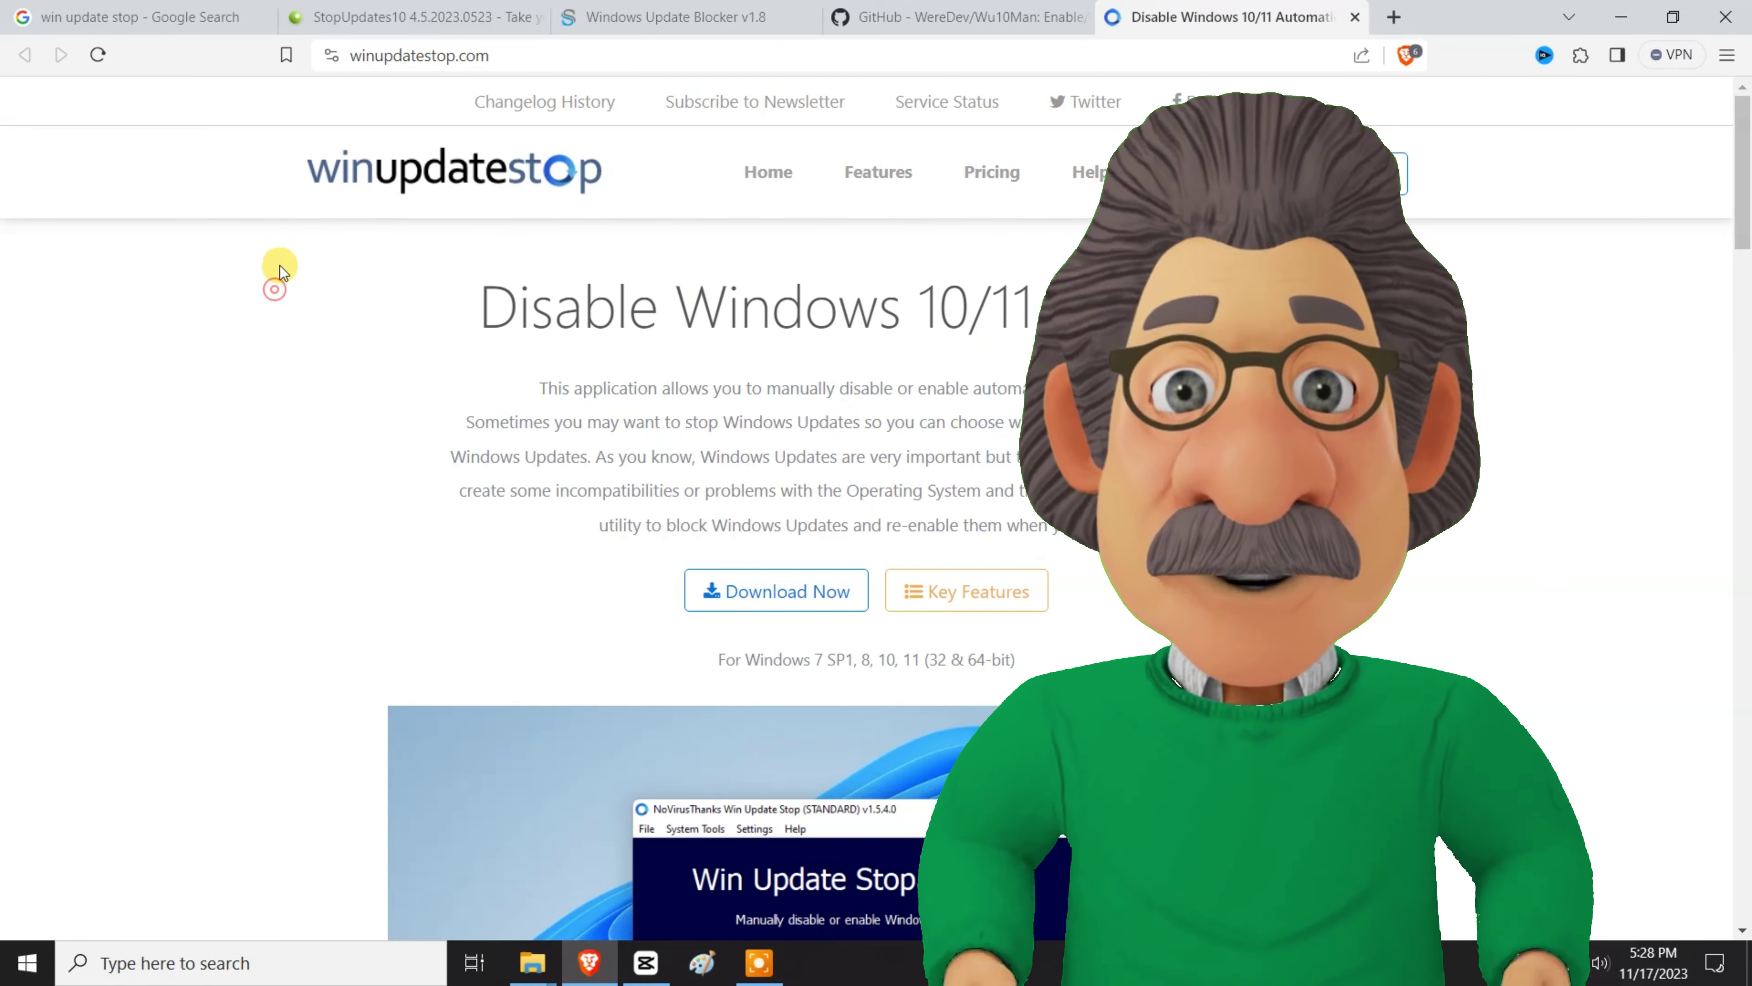
scroll(704, 449, "down", 8)
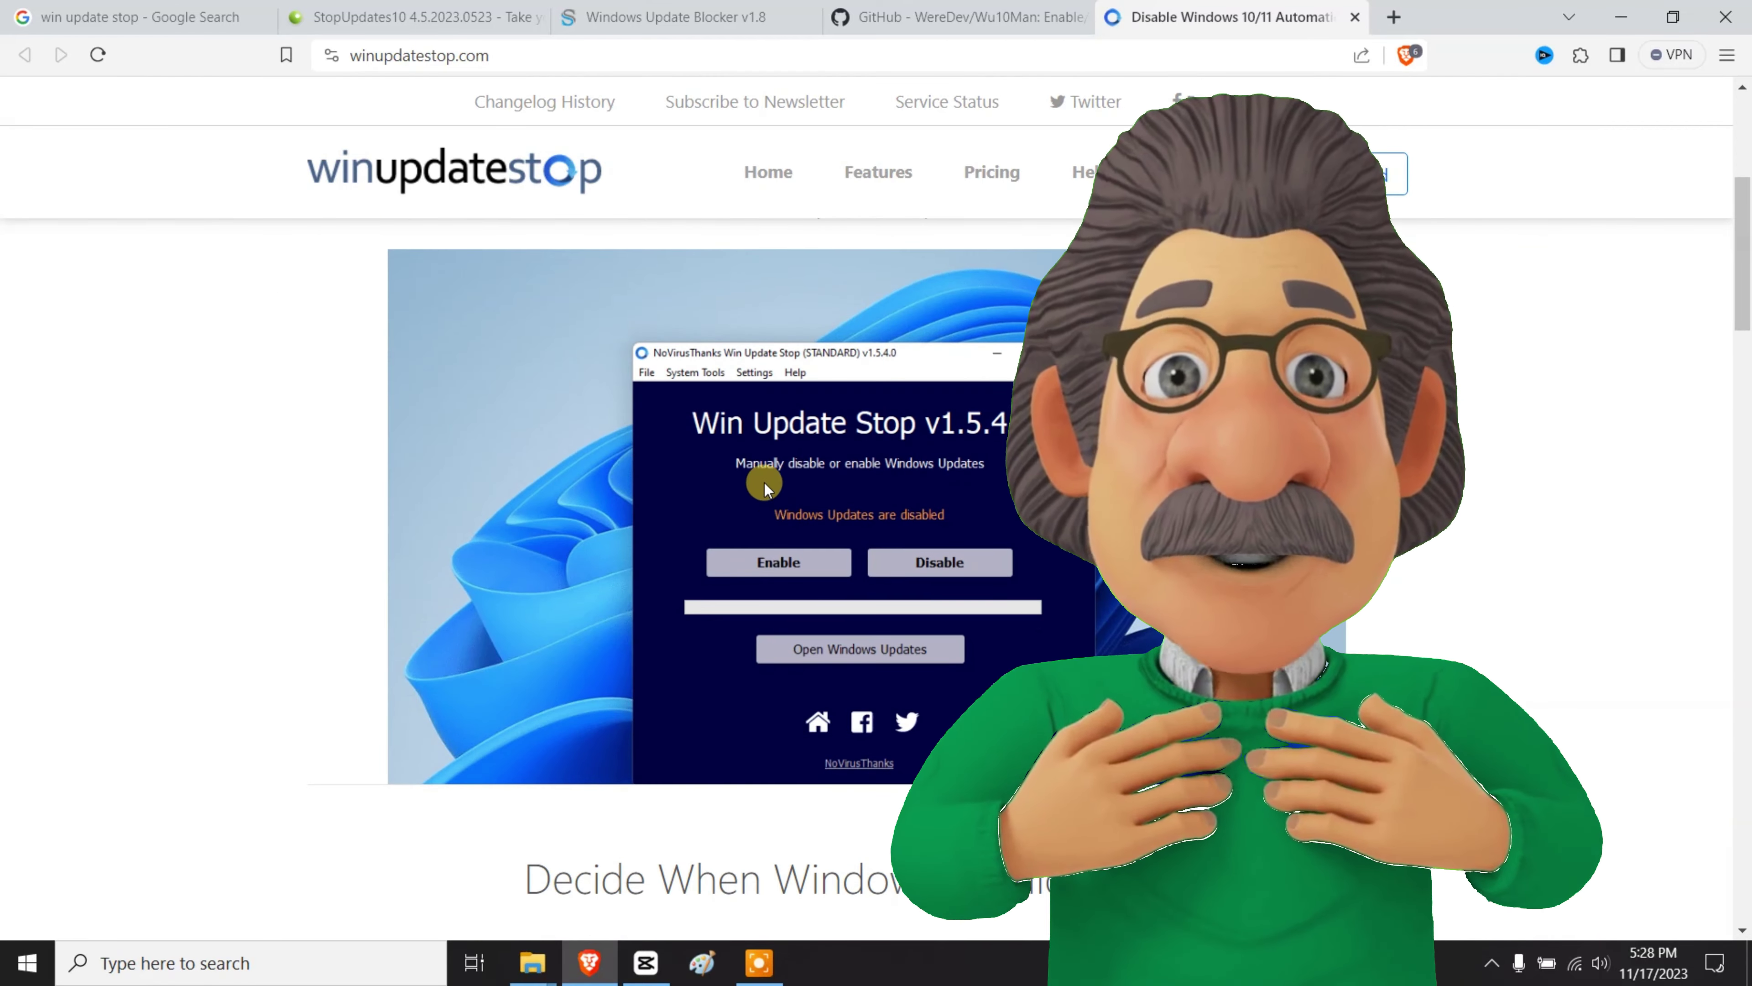
scroll(792, 469, "down", 3)
left_click_drag(528, 422, 939, 510)
scroll(397, 435, "down", 7)
scroll(356, 387, "up", 2)
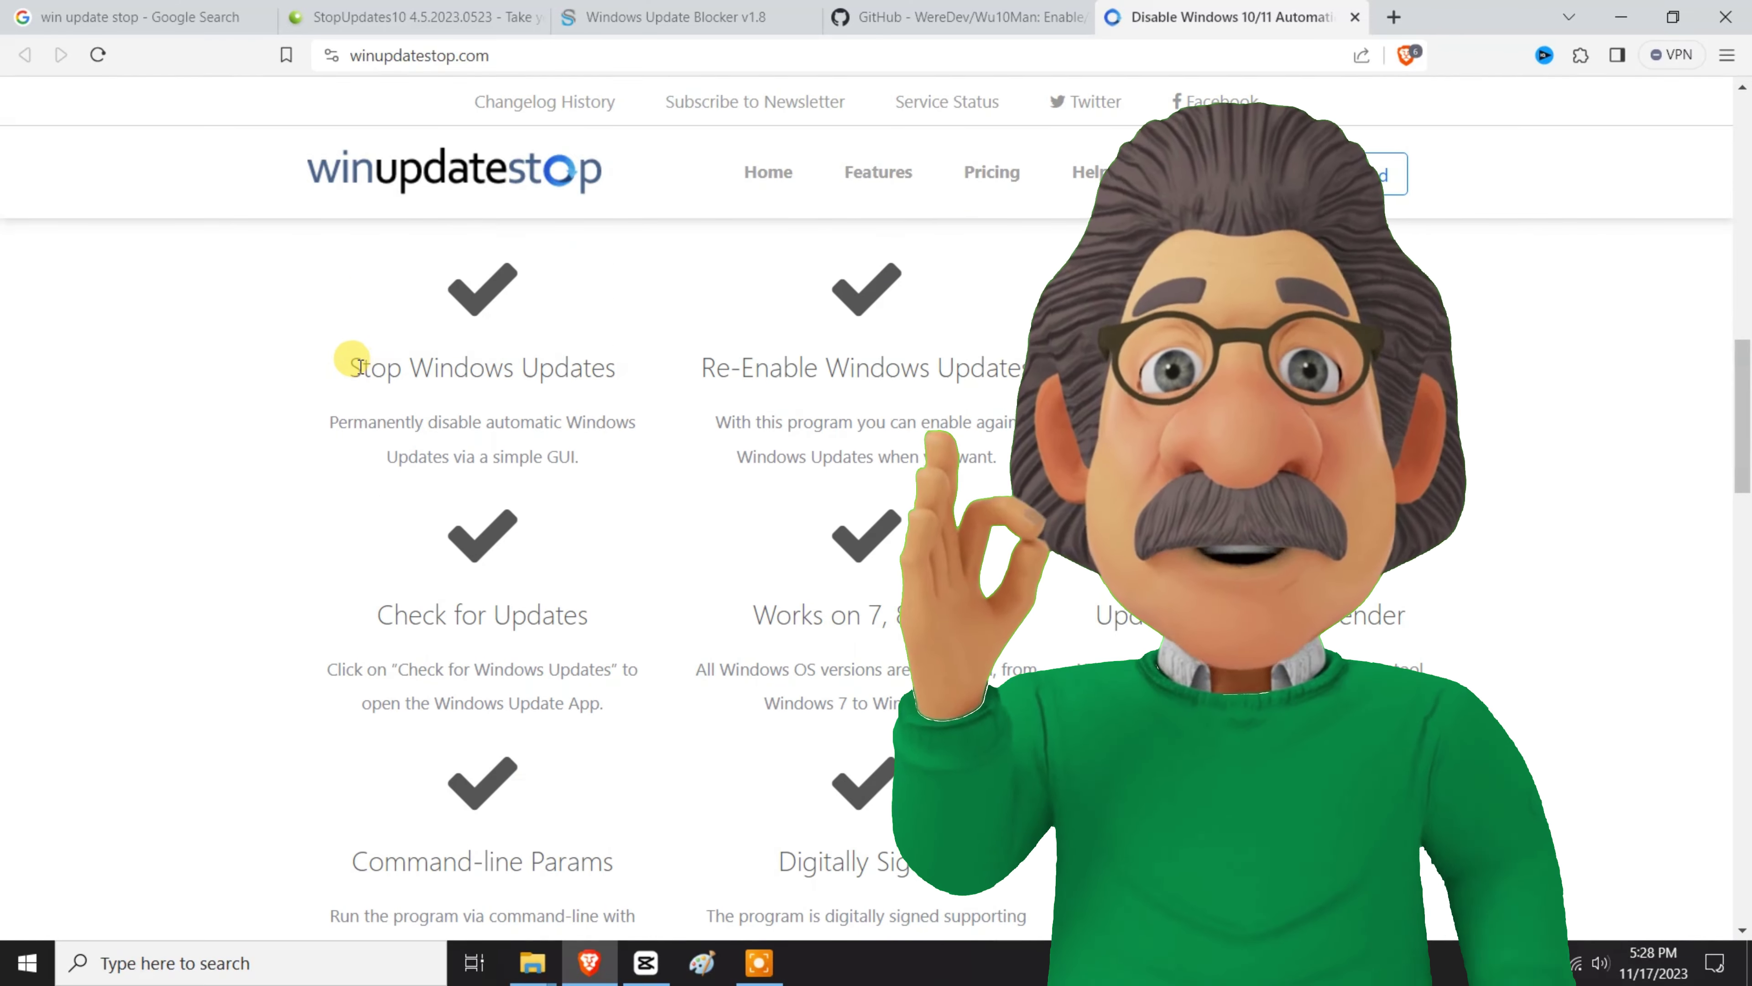
left_click_drag(387, 368, 630, 471)
left_click(623, 475)
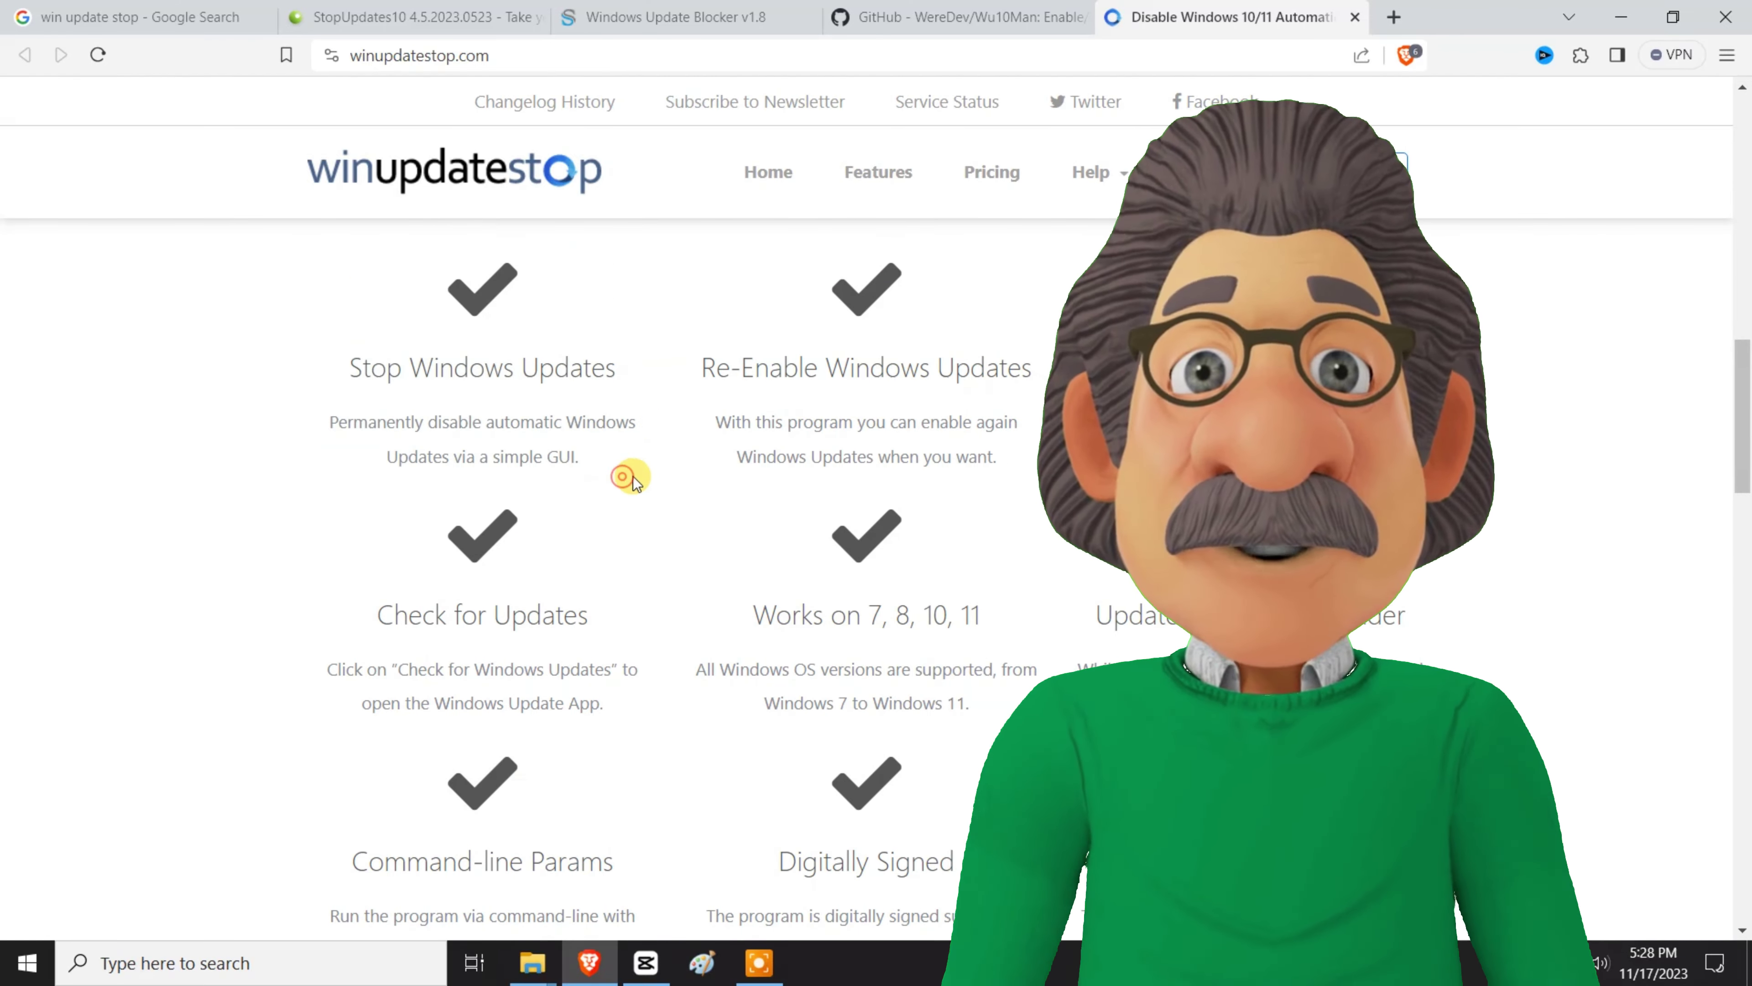